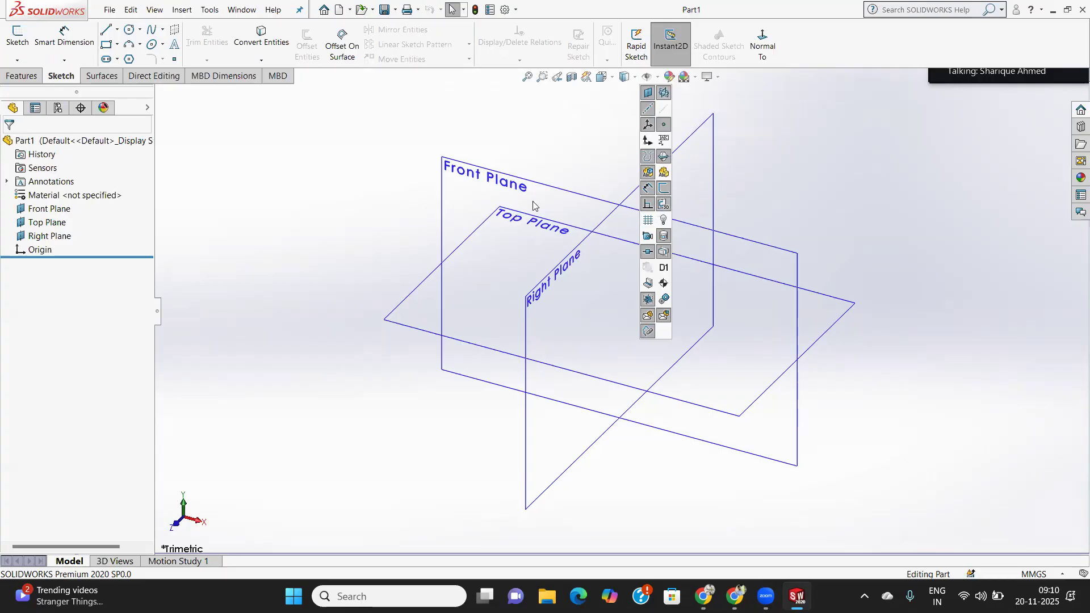
Start a new sketch on the Front Plane.
left_click(576, 213)
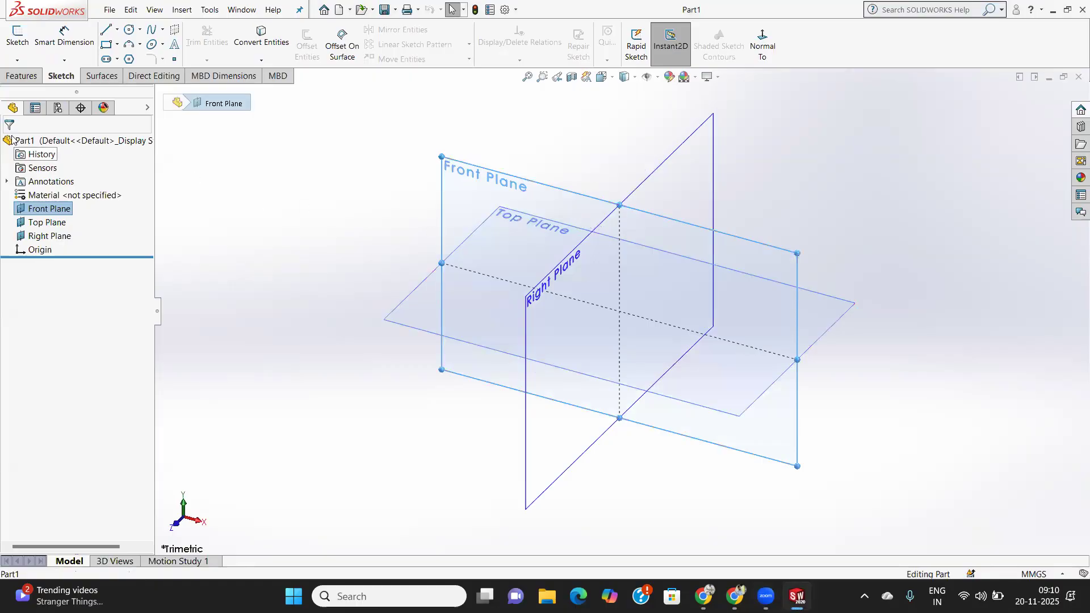
left_click(17, 35)
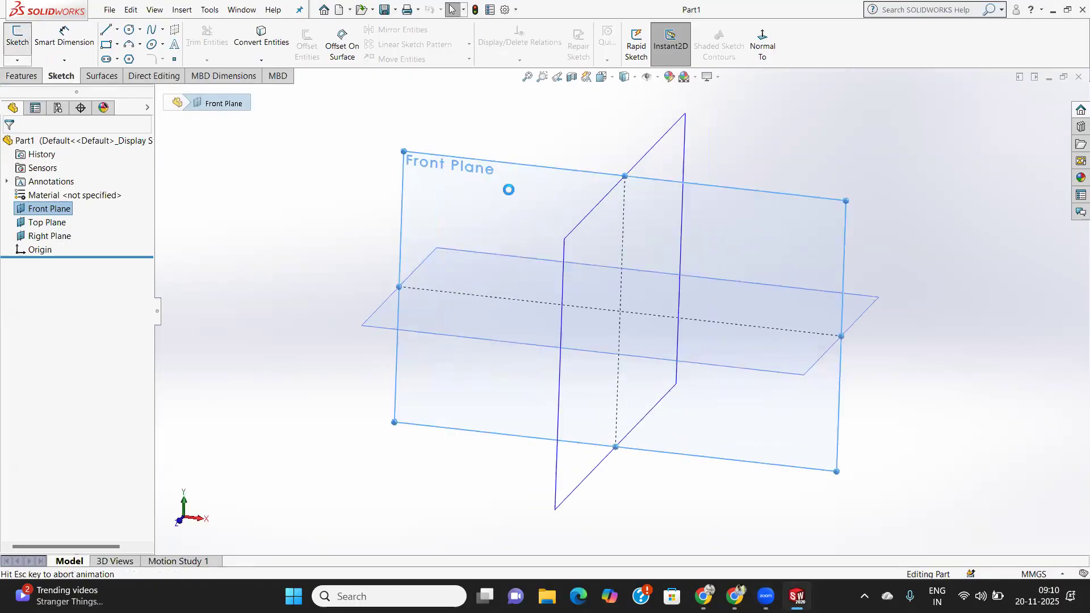
left_click(21, 76)
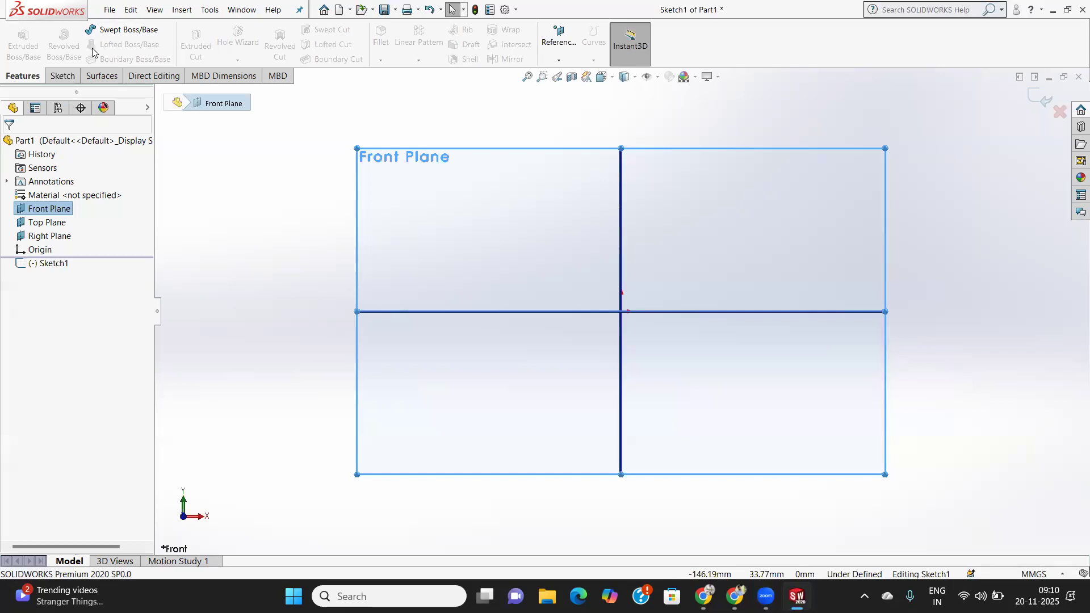
left_click(61, 77)
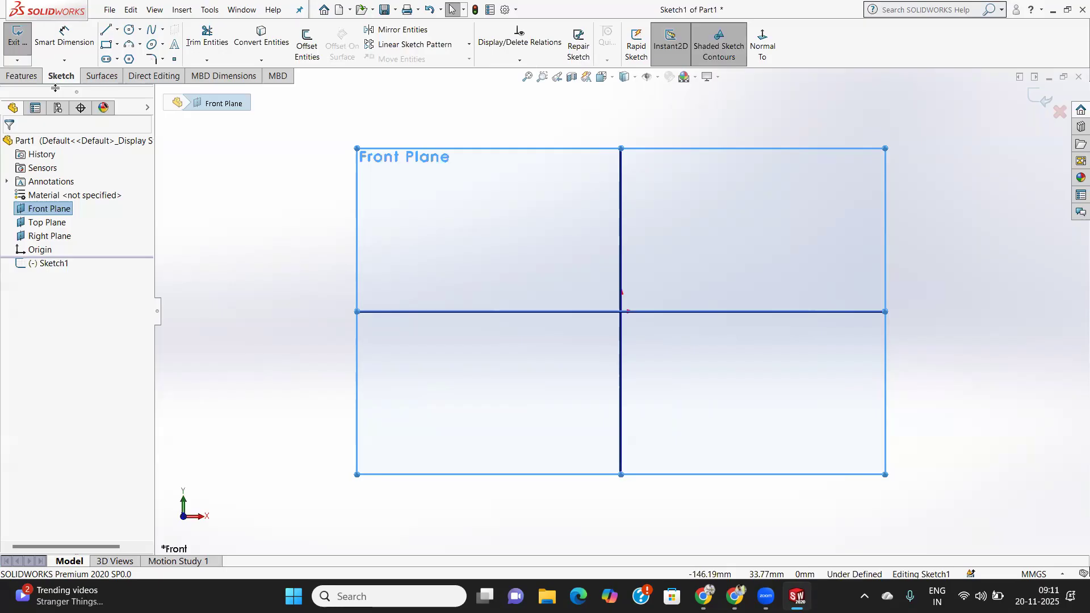
Sketch a horizontal line about 94 mm long from directly above the origin and a vertical line about 91 mm down from its right end.
left_click(107, 32)
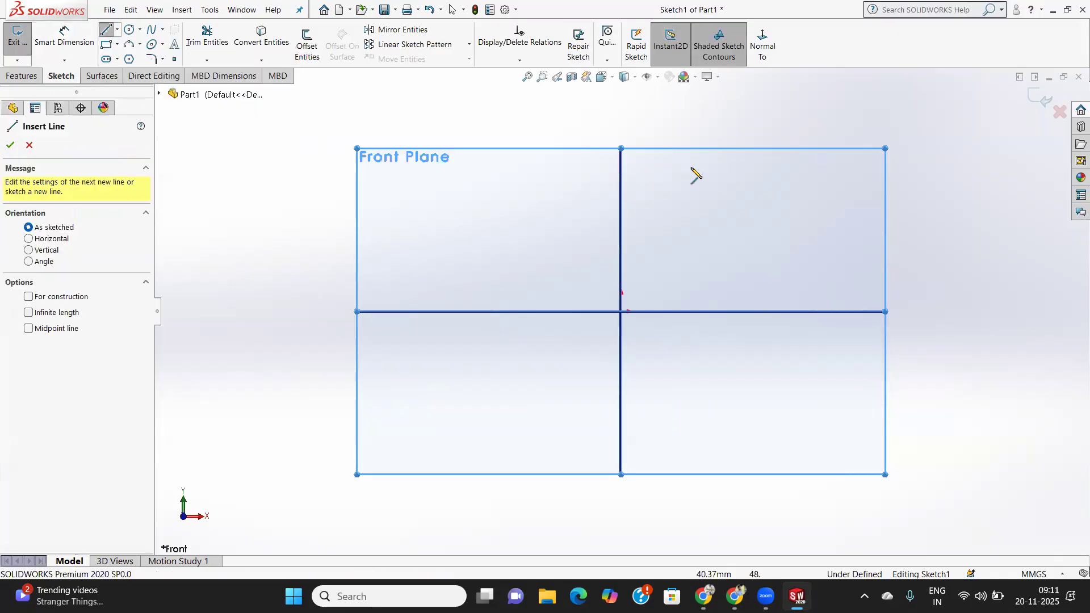
scroll(642, 197, "up", 3)
scroll(642, 197, "down", 2)
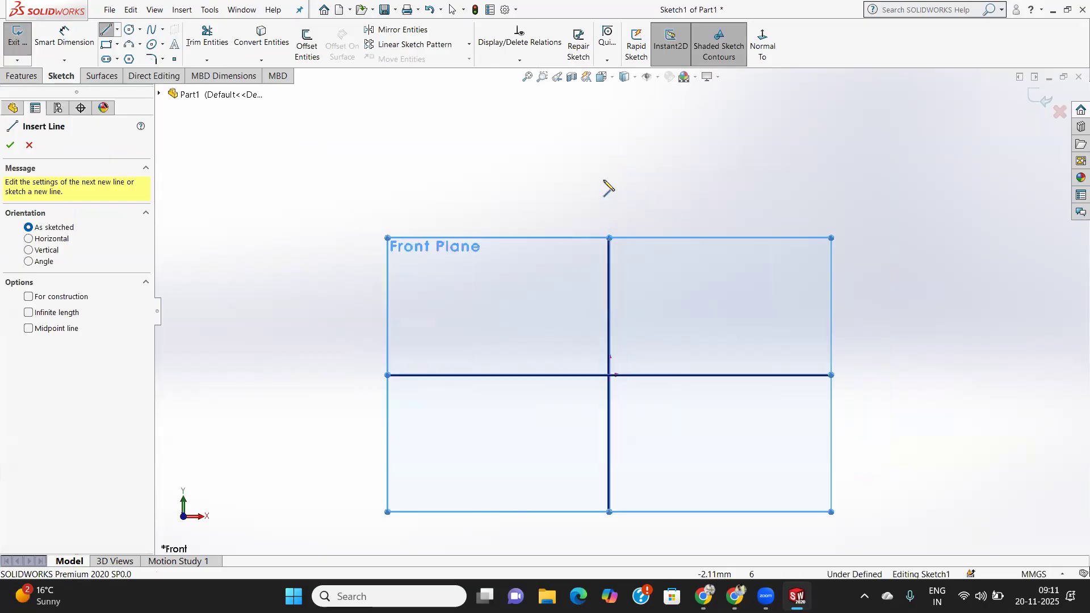
left_click(610, 150)
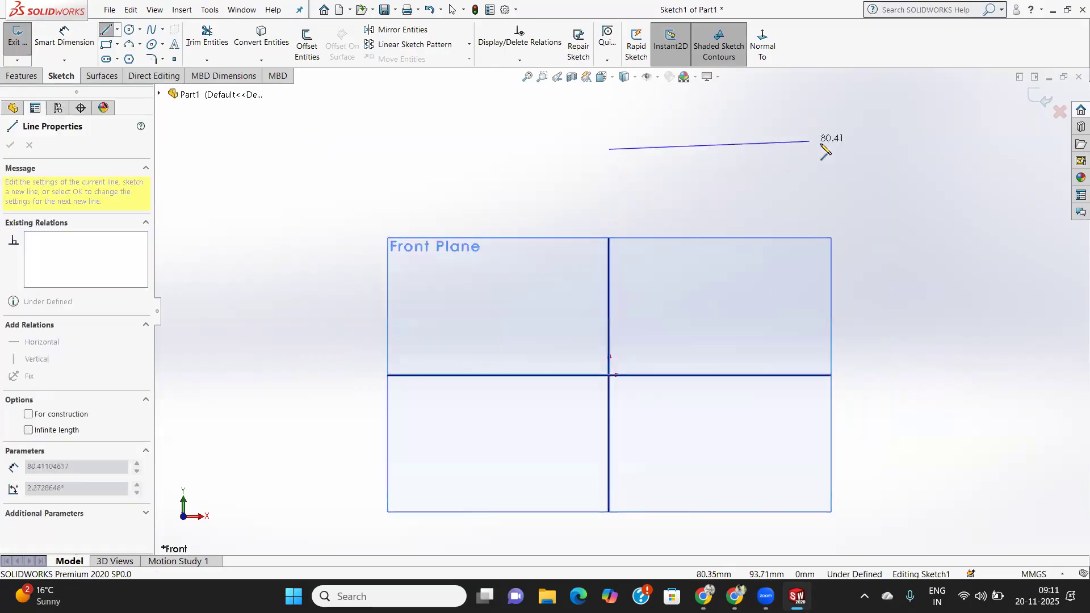
left_click(845, 149)
left_click(845, 376)
right_click(706, 326)
left_click(738, 333)
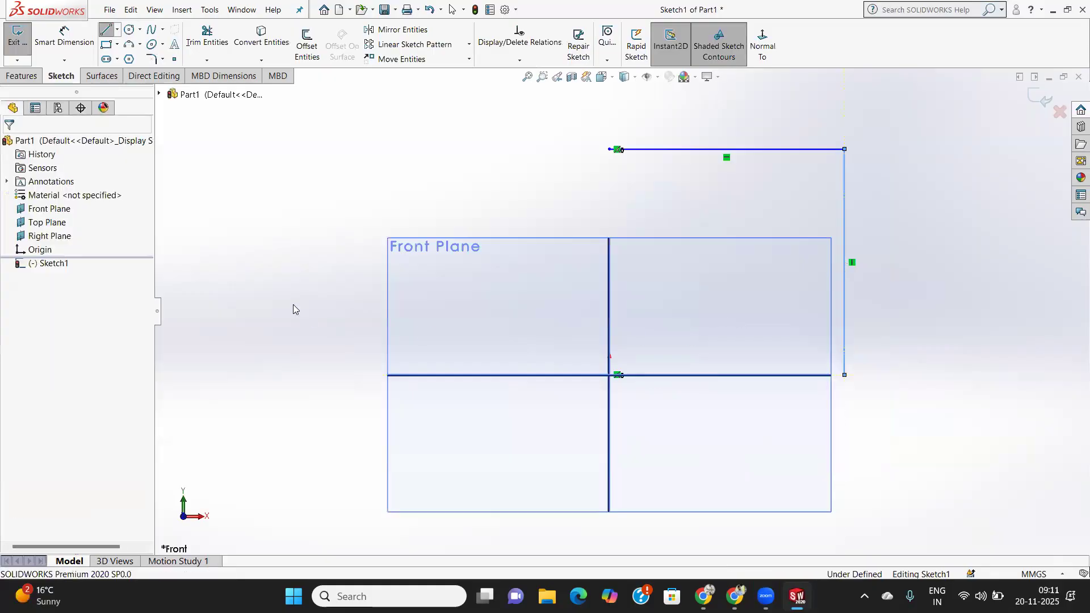
Dimension the vertical line's length as 150 mm.
left_click(64, 35)
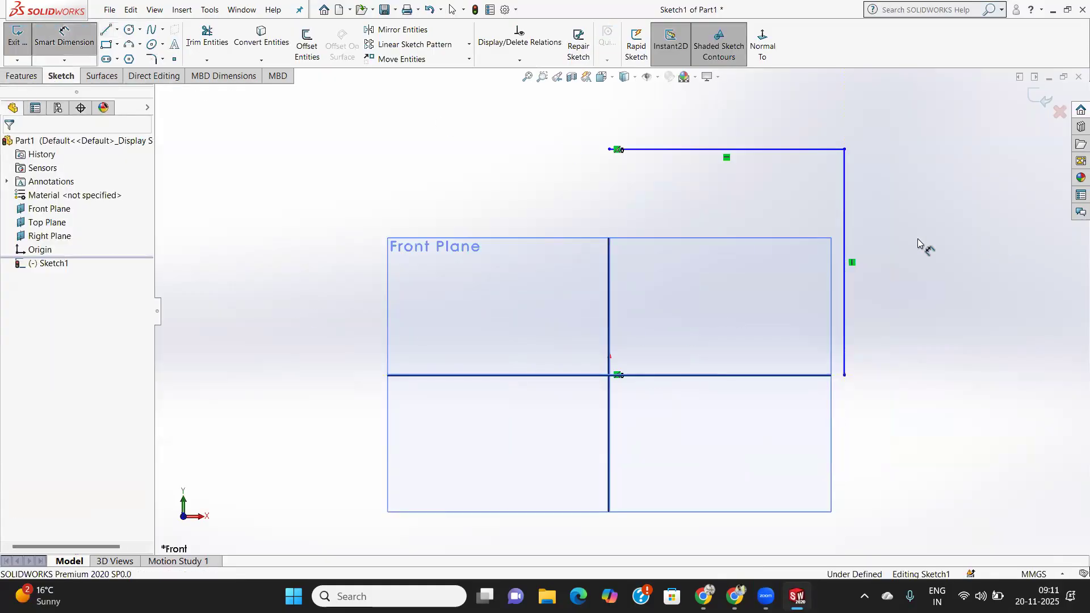
left_click(844, 227)
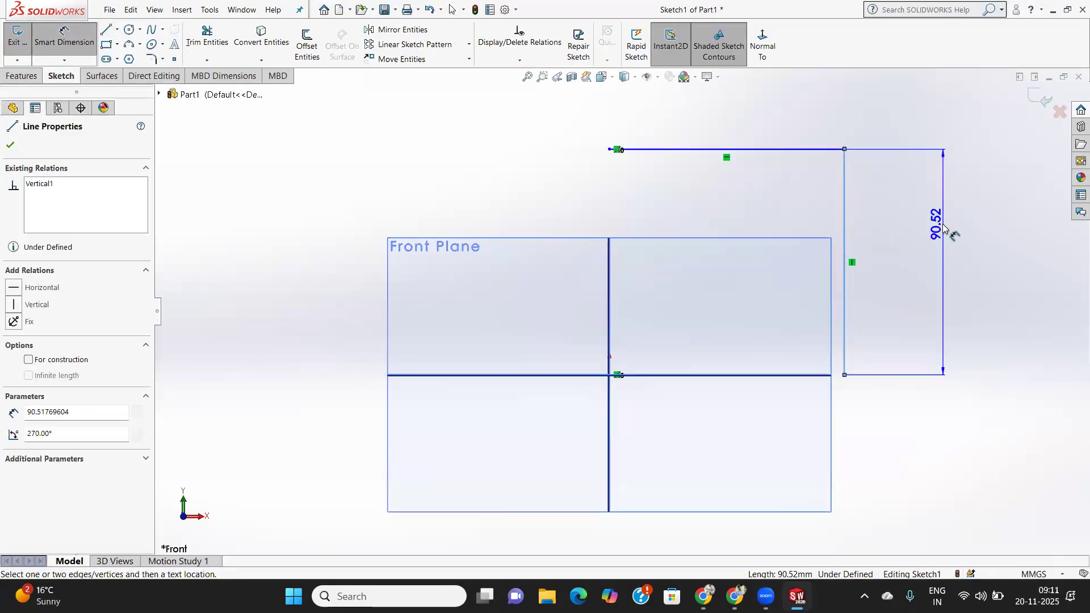
left_click(953, 252)
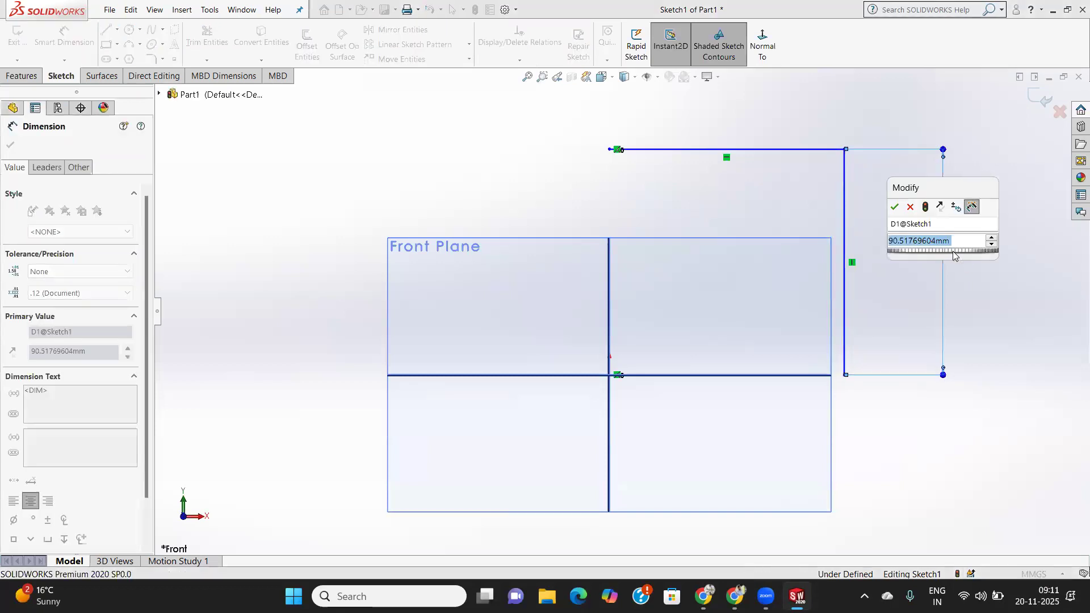
type("150")
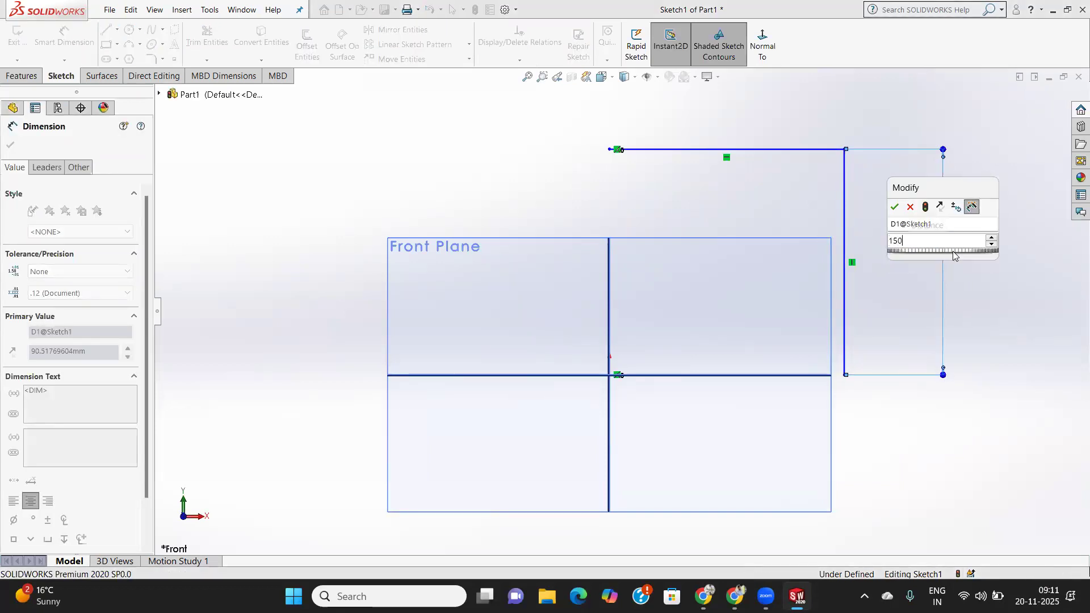
key("Return")
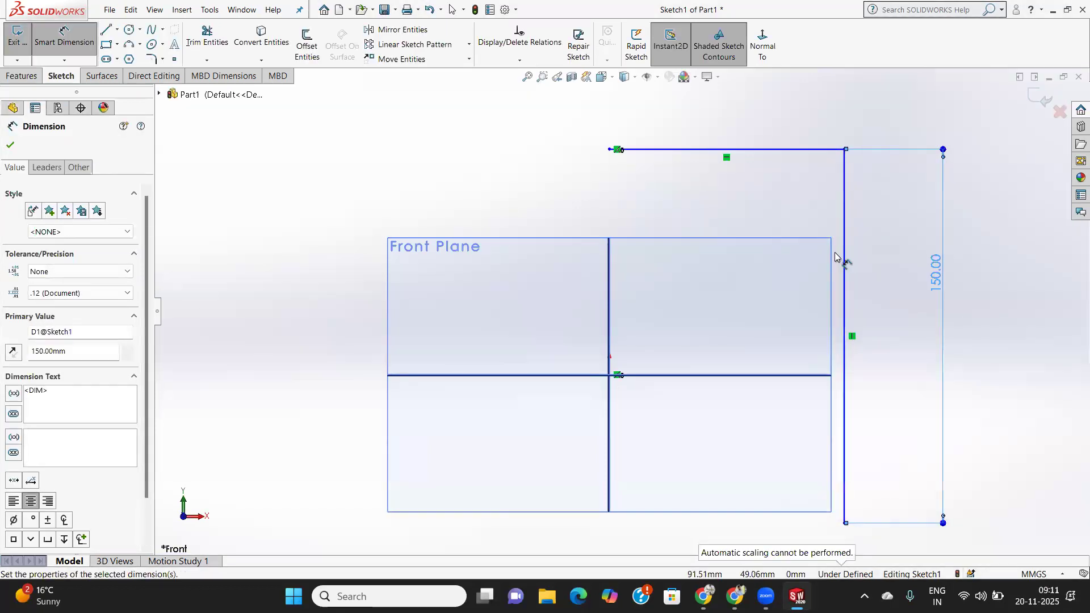
Dimension the horizontal line's length as 150 mm.
left_click(760, 150)
left_click(754, 114)
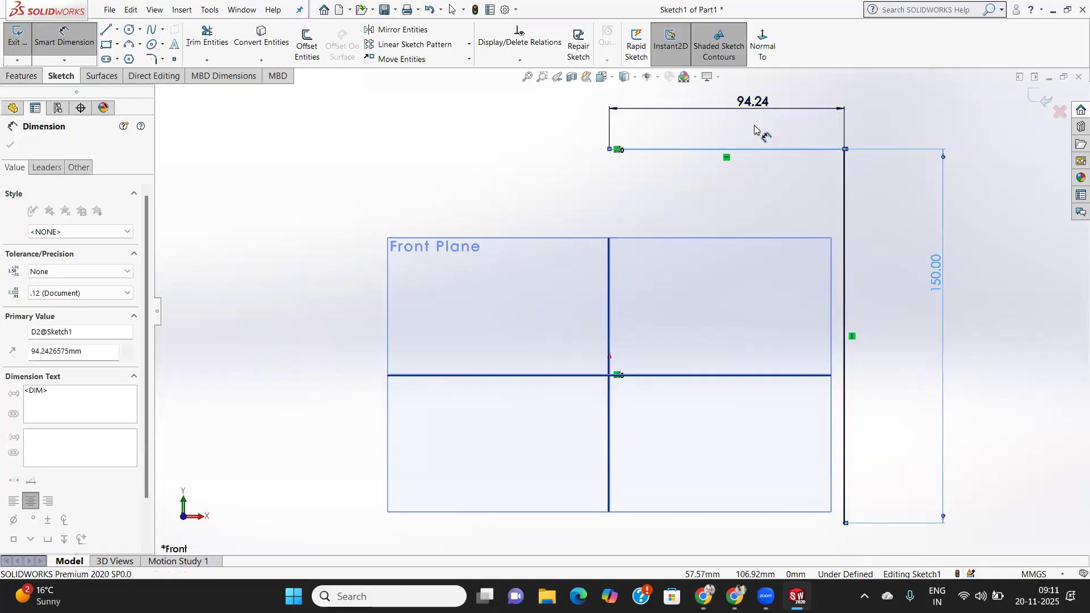
type("150")
key("Return")
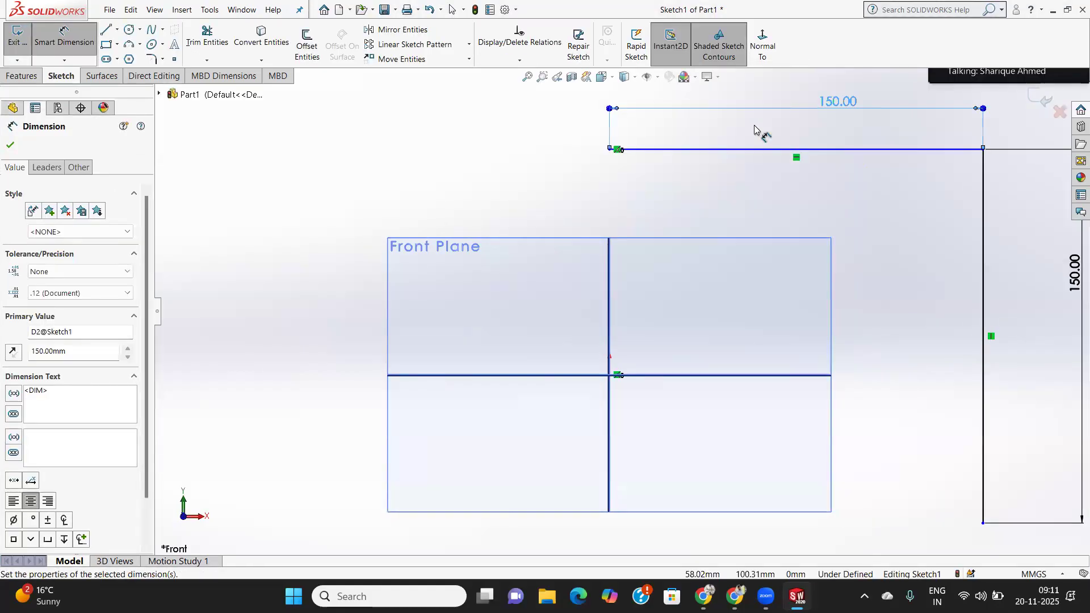
scroll(697, 181, "down", 3)
scroll(704, 187, "up", 4)
scroll(786, 407, "down", 2)
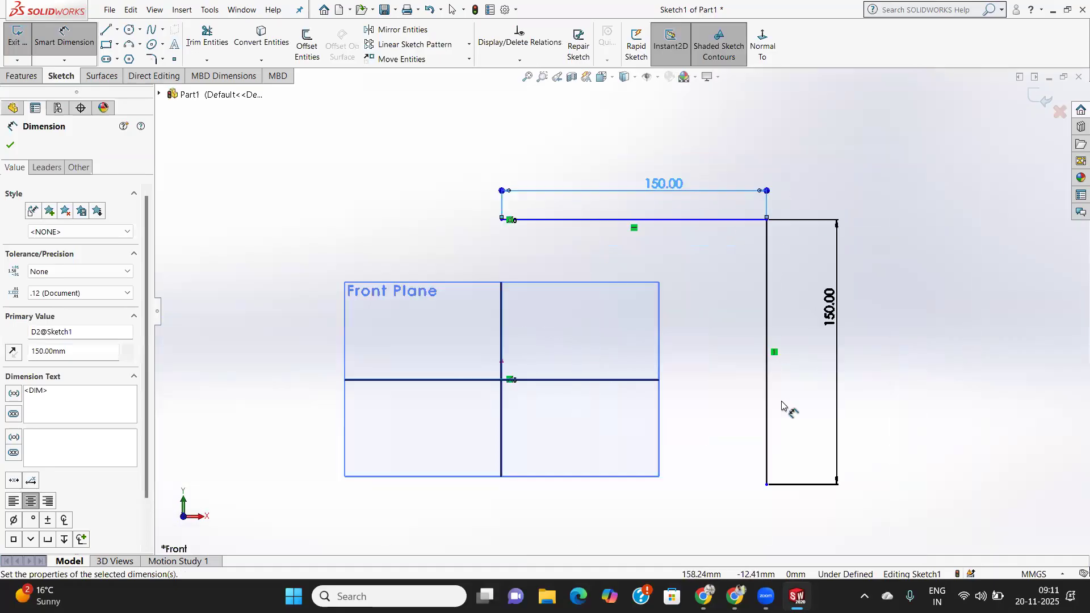
left_click(505, 415)
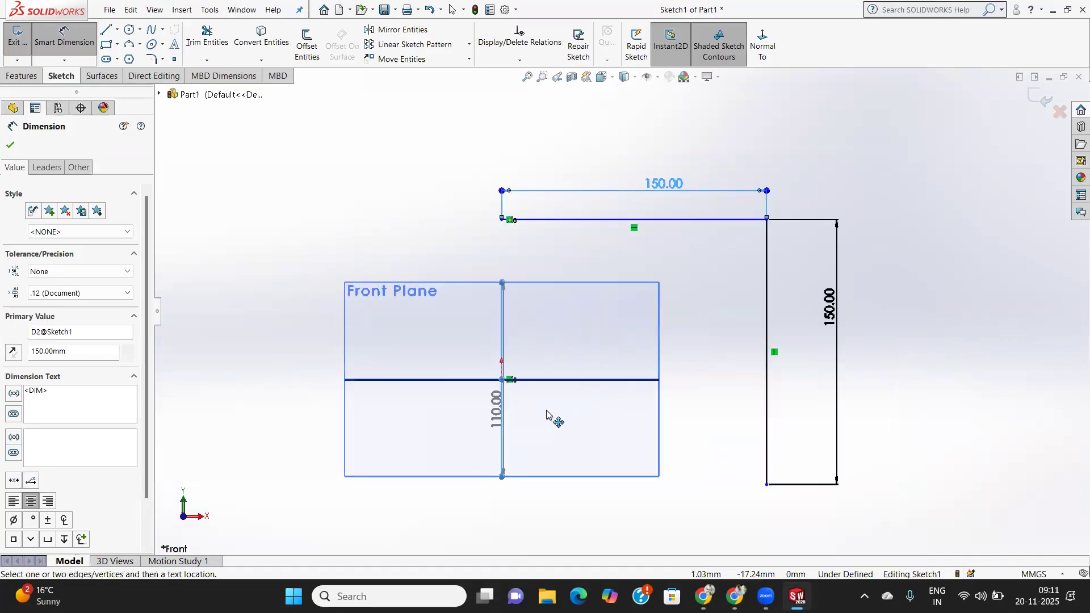
left_click(767, 430)
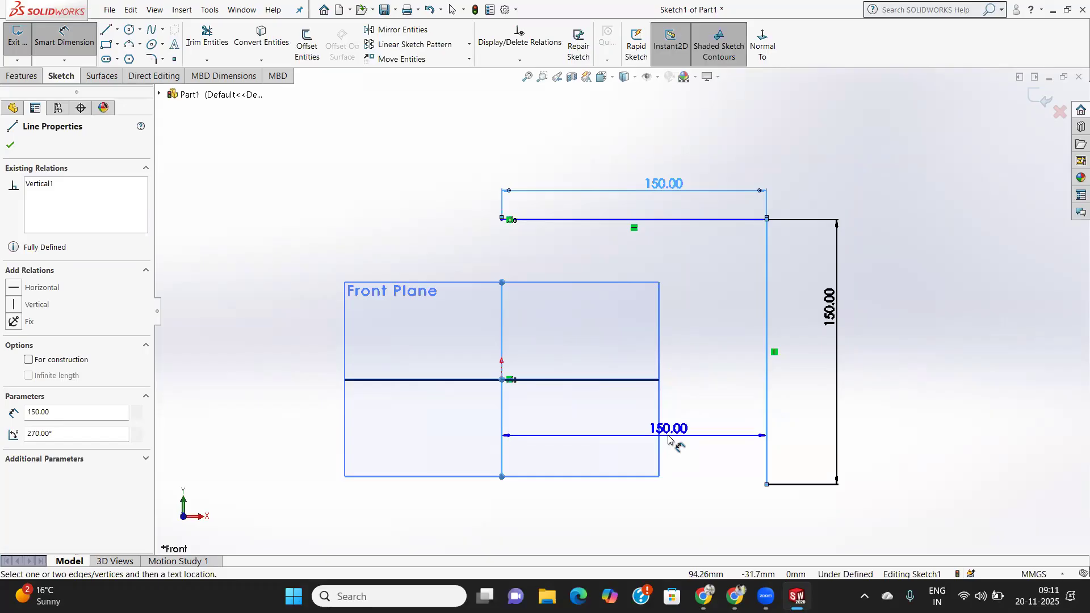
left_click(13, 146)
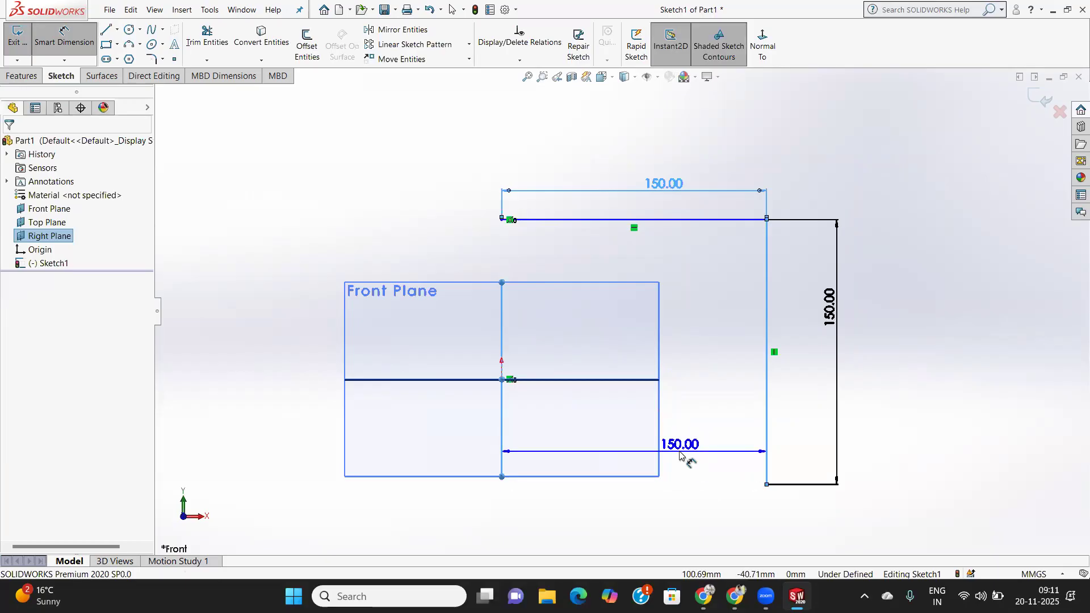
key("Escape")
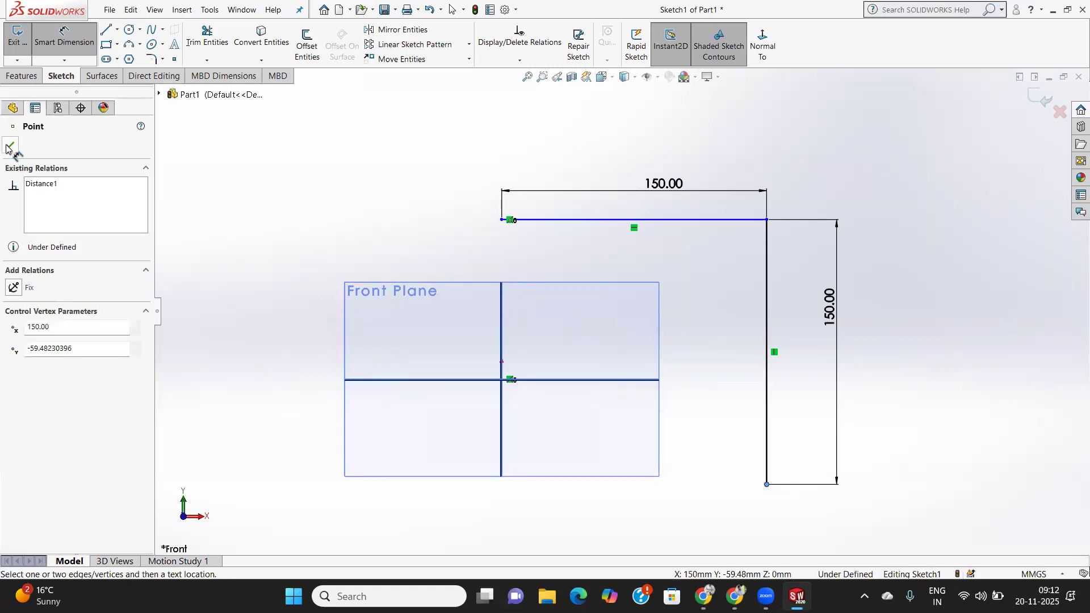
left_click(11, 146)
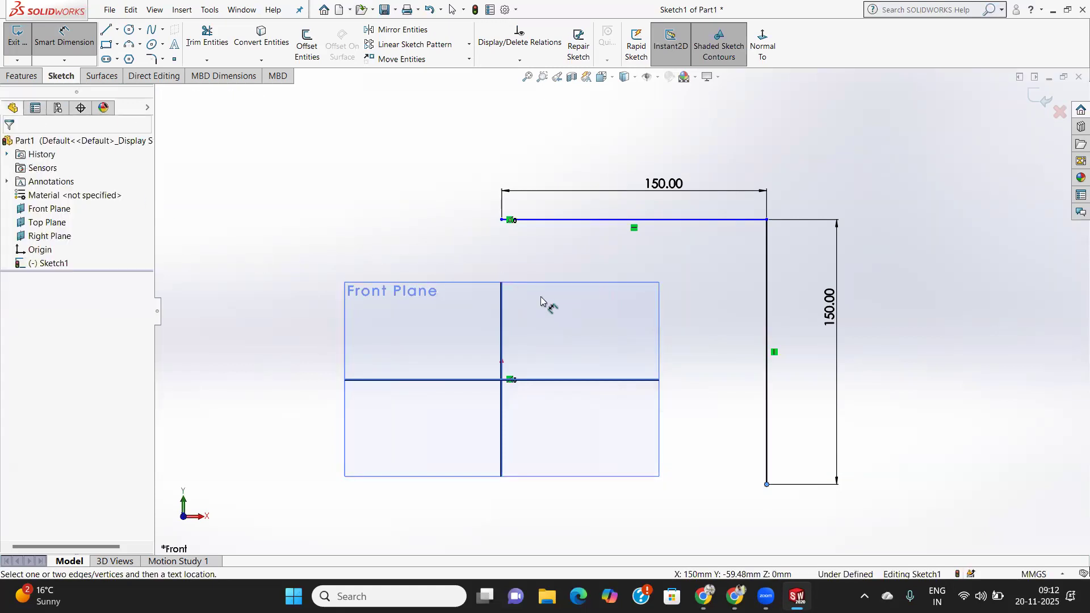
Dimension the distance between the vertical line's lower endpoint and the Top Plane, accepting the measured value.
left_click(659, 381)
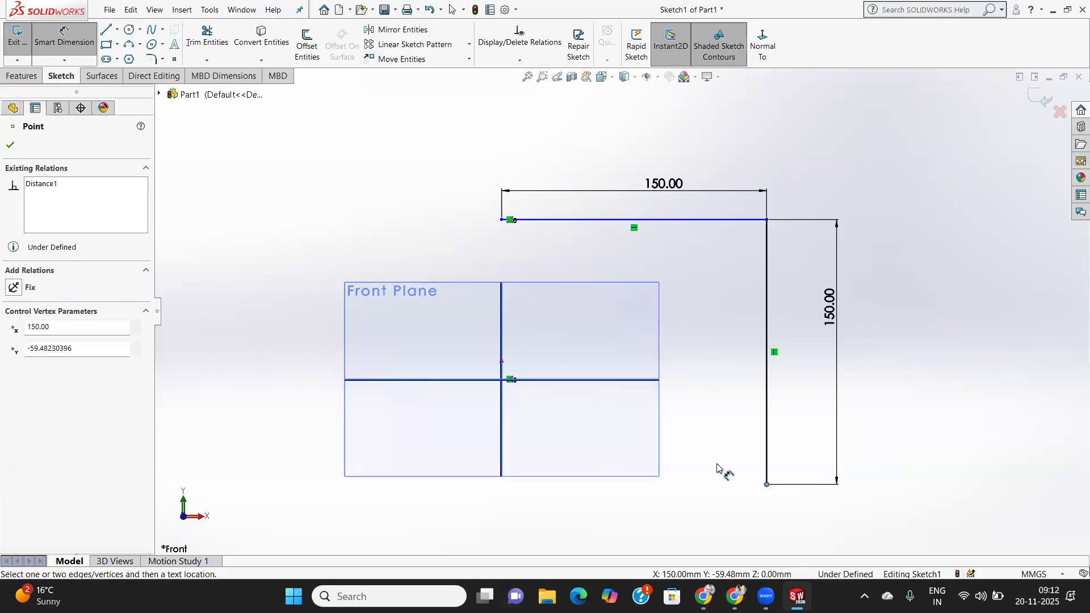
left_click(730, 437)
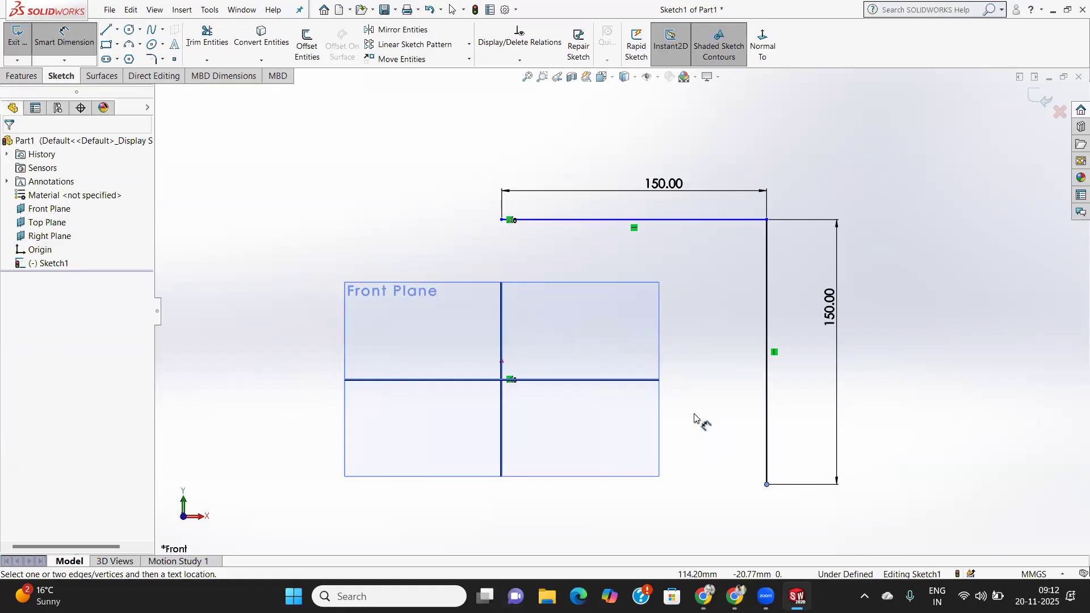
left_click(623, 382)
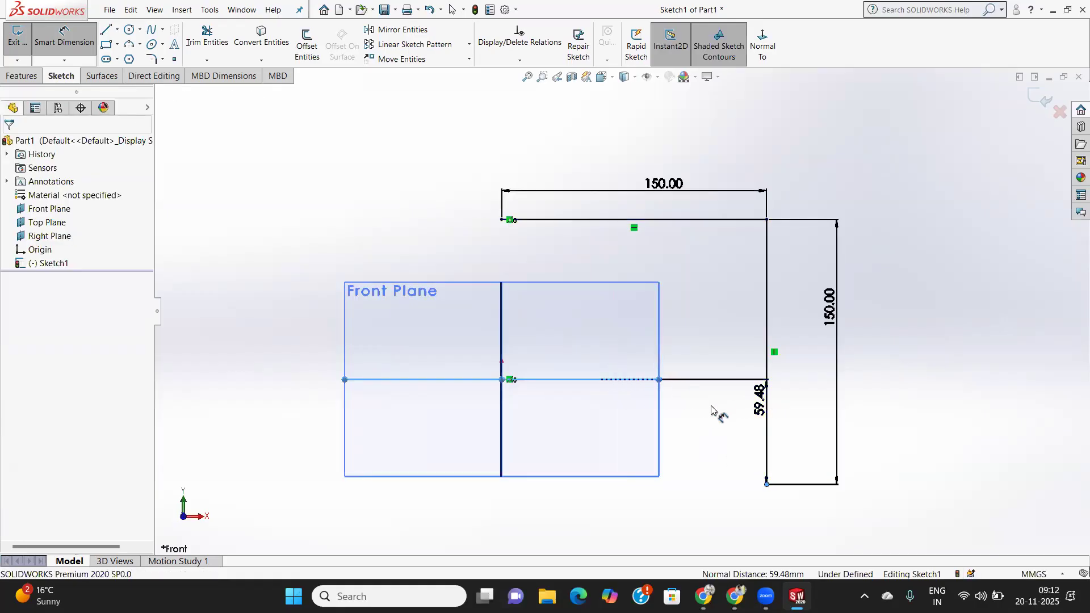
left_click(768, 437)
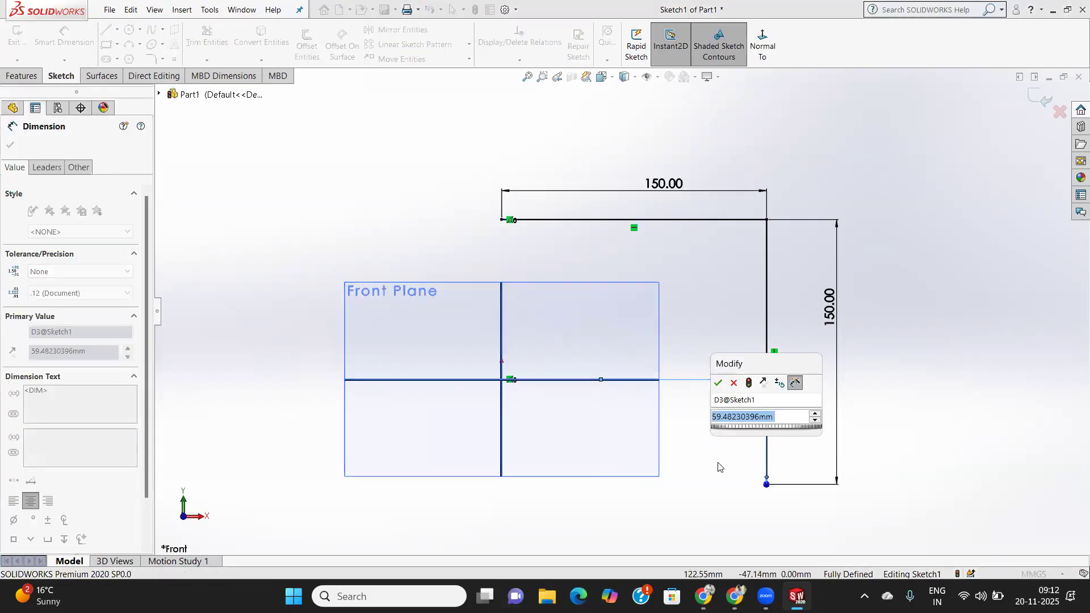
key("Return")
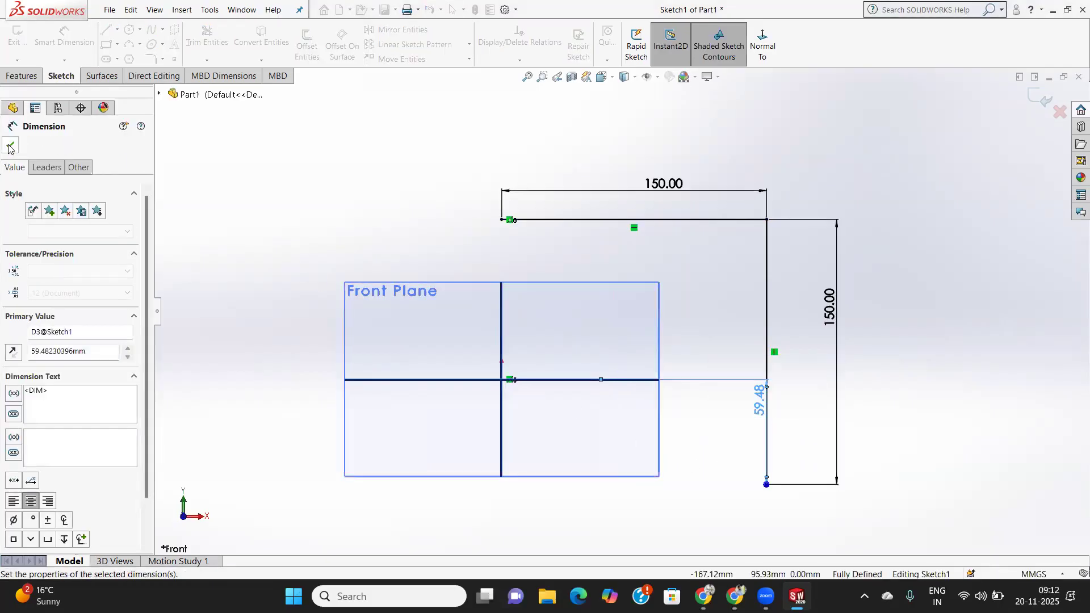
left_click(11, 145)
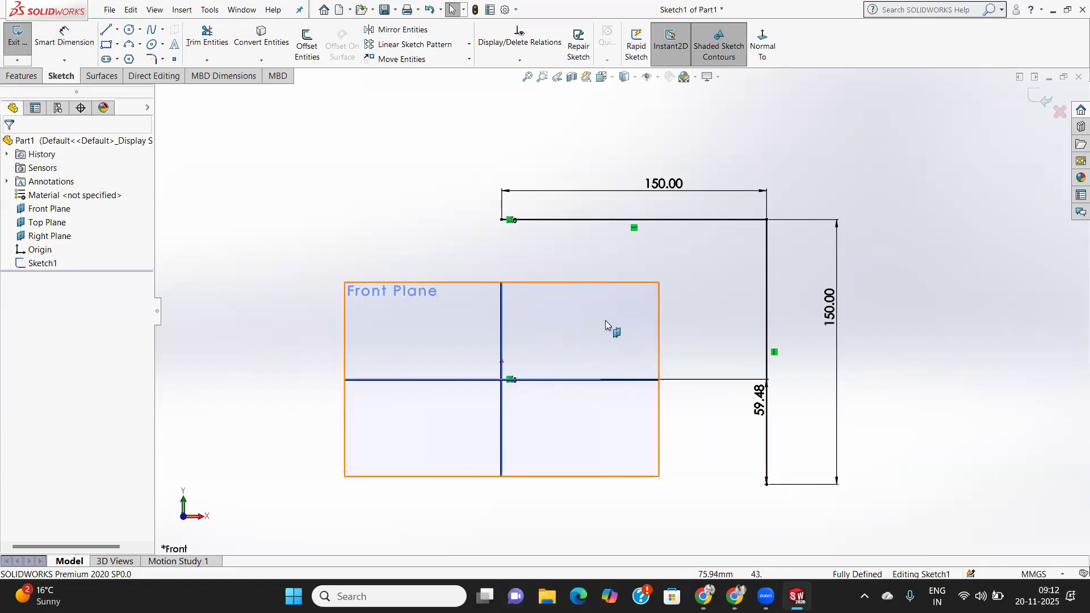
Delete the distance dimension between the Top Plane and the vertical line's lower endpoint.
scroll(659, 364, "down", 3)
scroll(657, 353, "up", 3)
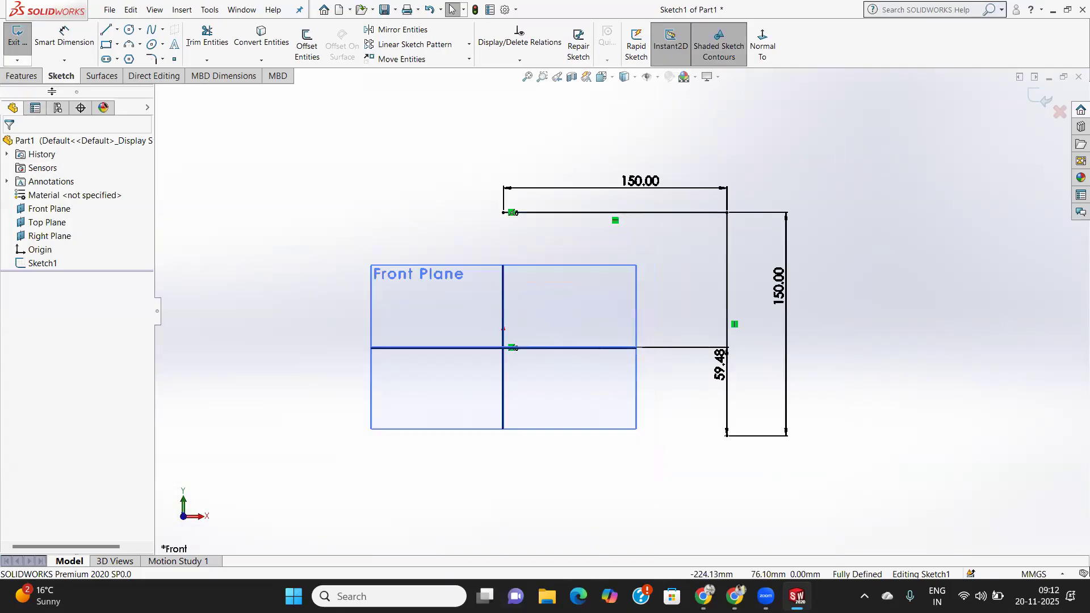
left_click(685, 349)
key("Delete")
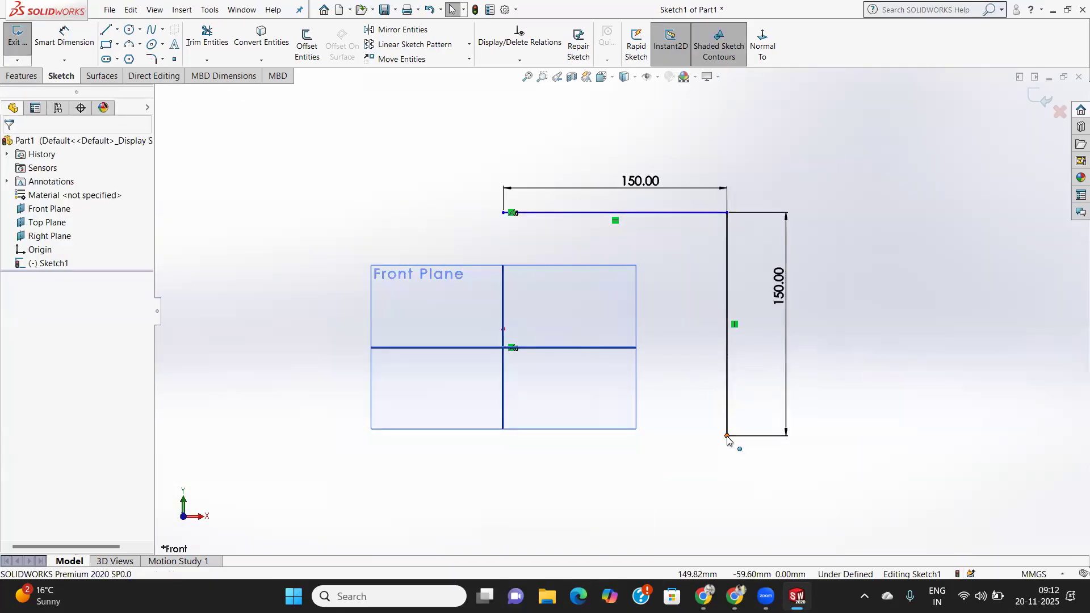
left_click(606, 356)
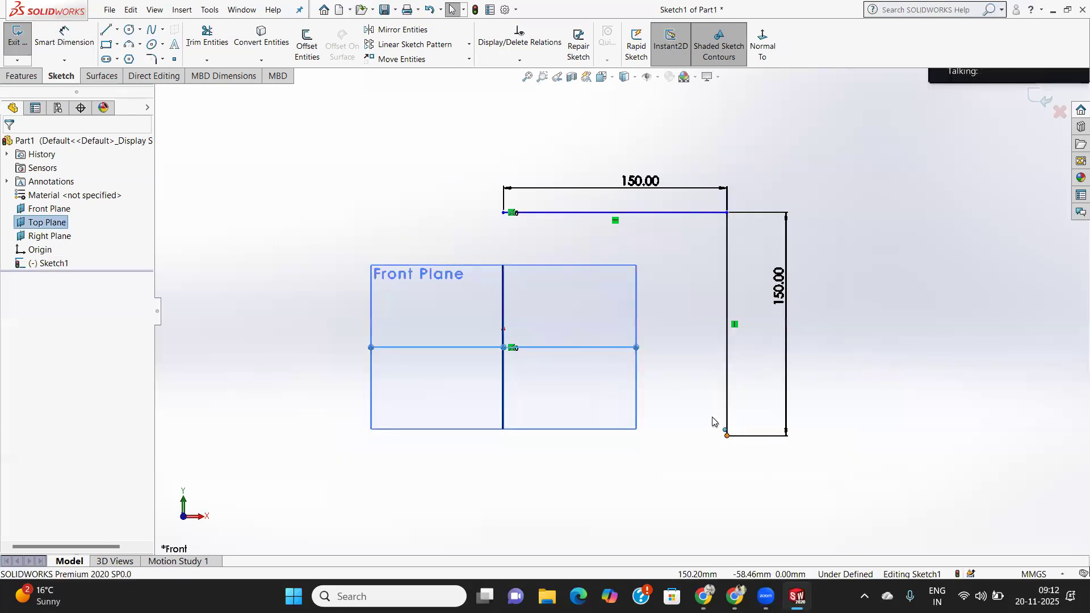
left_click(727, 436)
left_click(11, 146)
Dimension the vertical line's lower endpoint at 0 mm from the Top Plane.
left_click(64, 37)
left_click(613, 354)
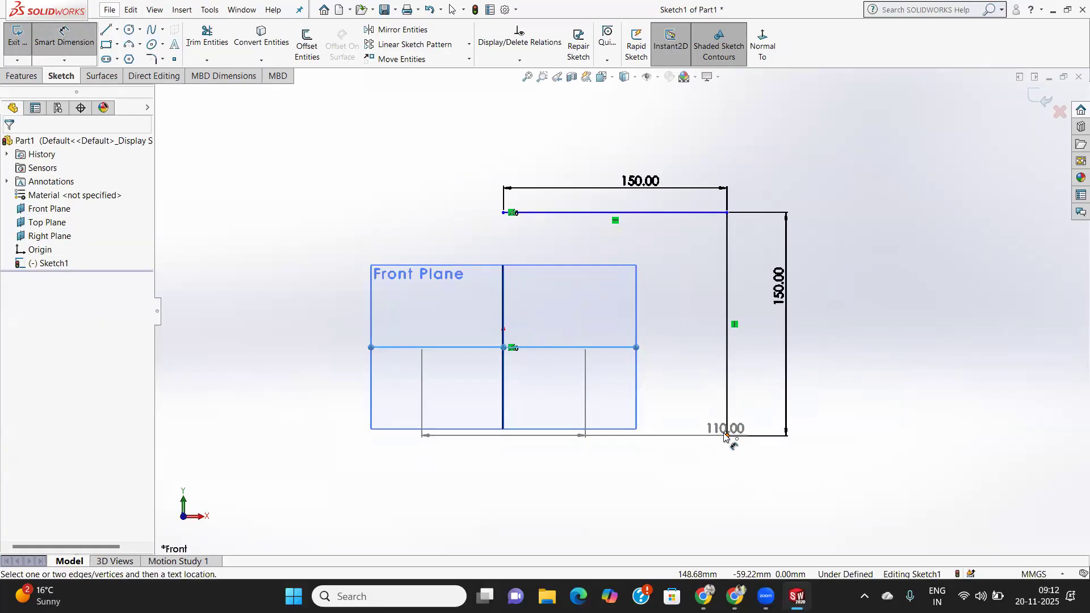
left_click(727, 436)
left_click(677, 408)
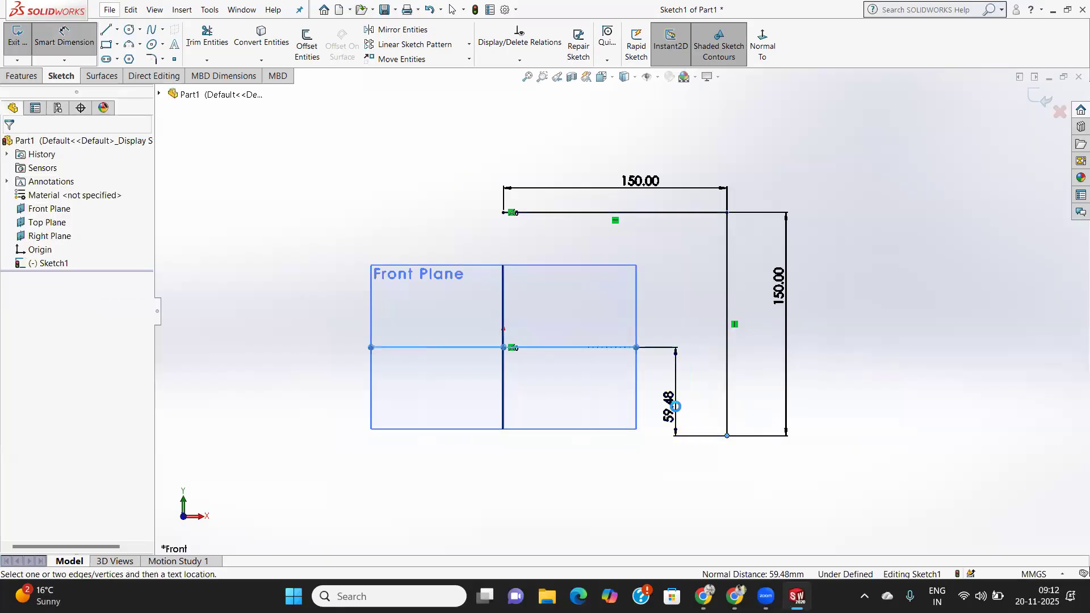
type("0")
key("Return")
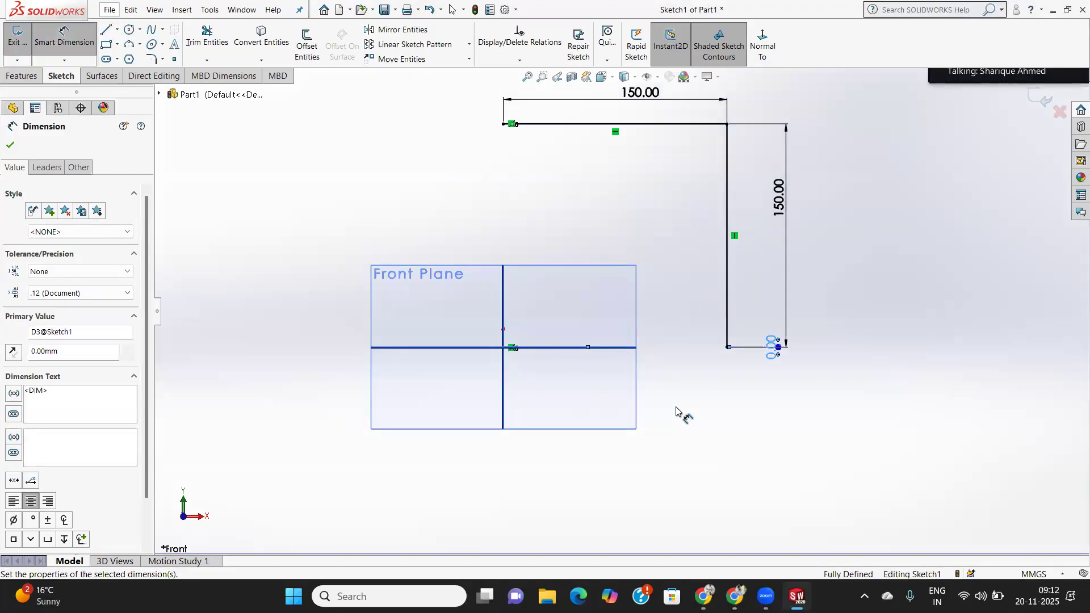
left_click(10, 145)
key("Escape")
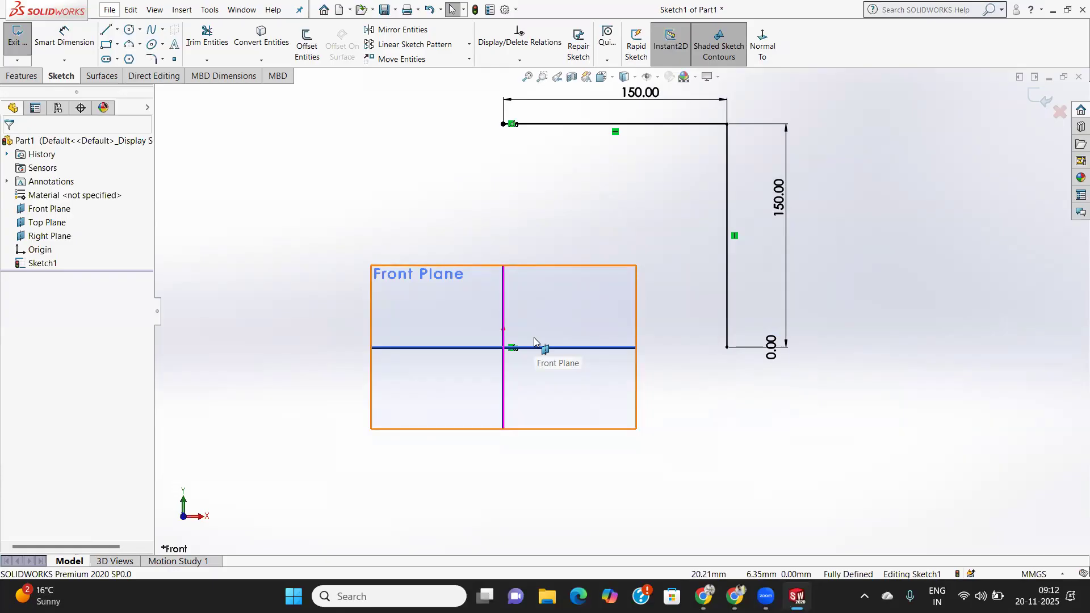
Fillet the corner between the horizontal and vertical lines, trying 50 and 70 mm radii before applying 100 mm, and exit the sketch.
left_click(152, 59)
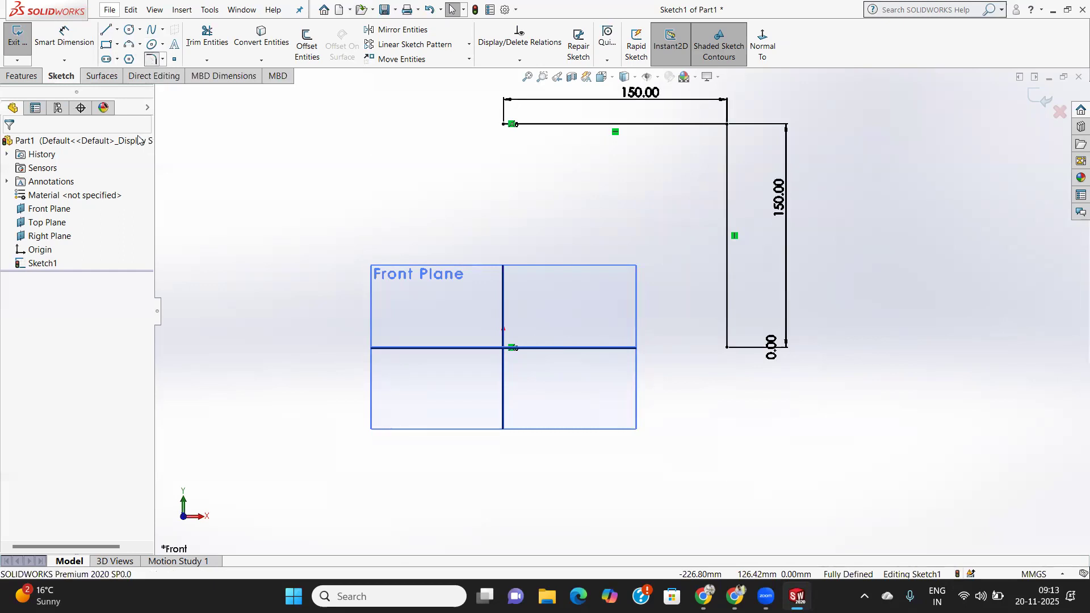
left_click(727, 136)
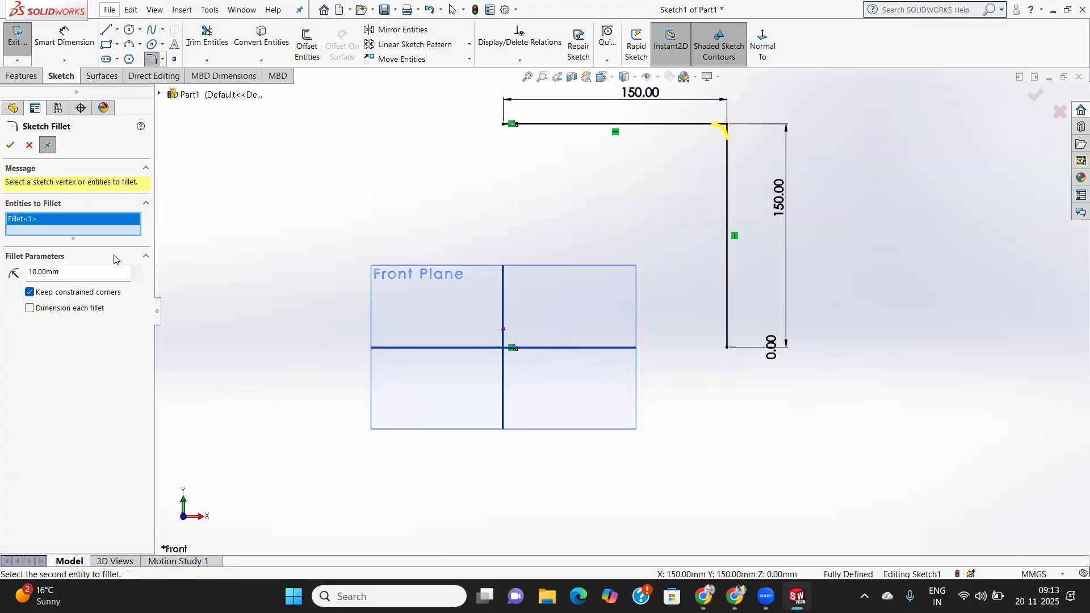
key("ctrl+a")
type("50")
key("Return")
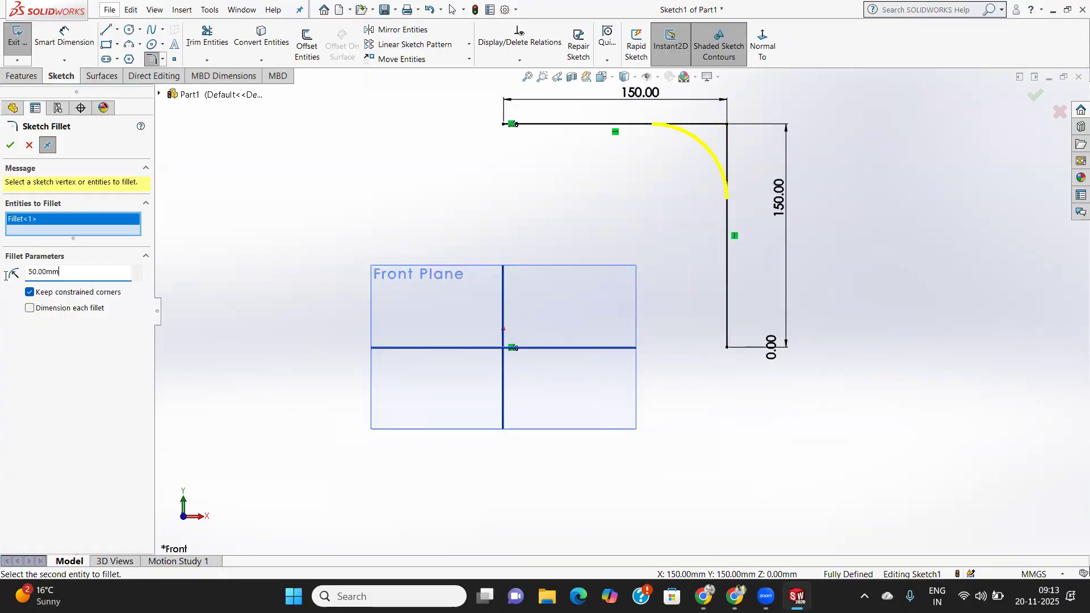
type("70")
key("Return")
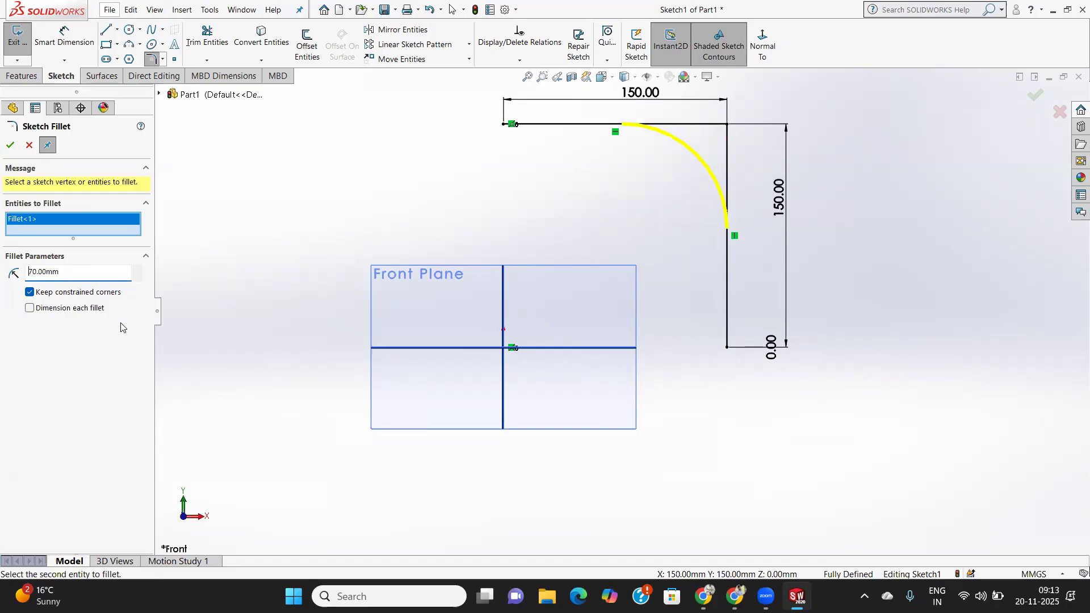
type("100")
key("Return")
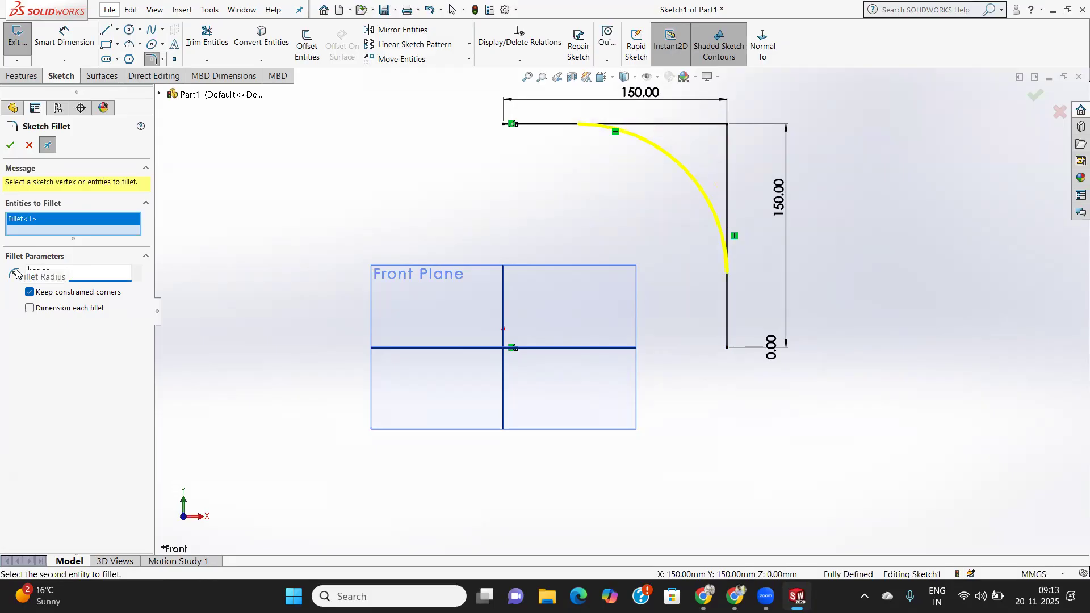
left_click(10, 145)
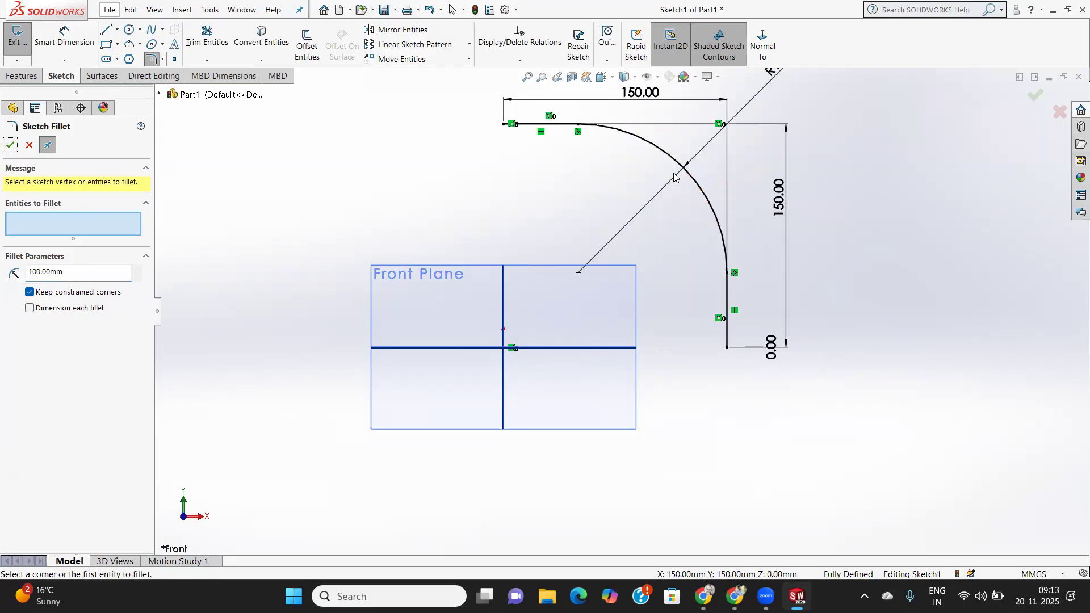
scroll(719, 204, "down", 3)
scroll(627, 312, "up", 4)
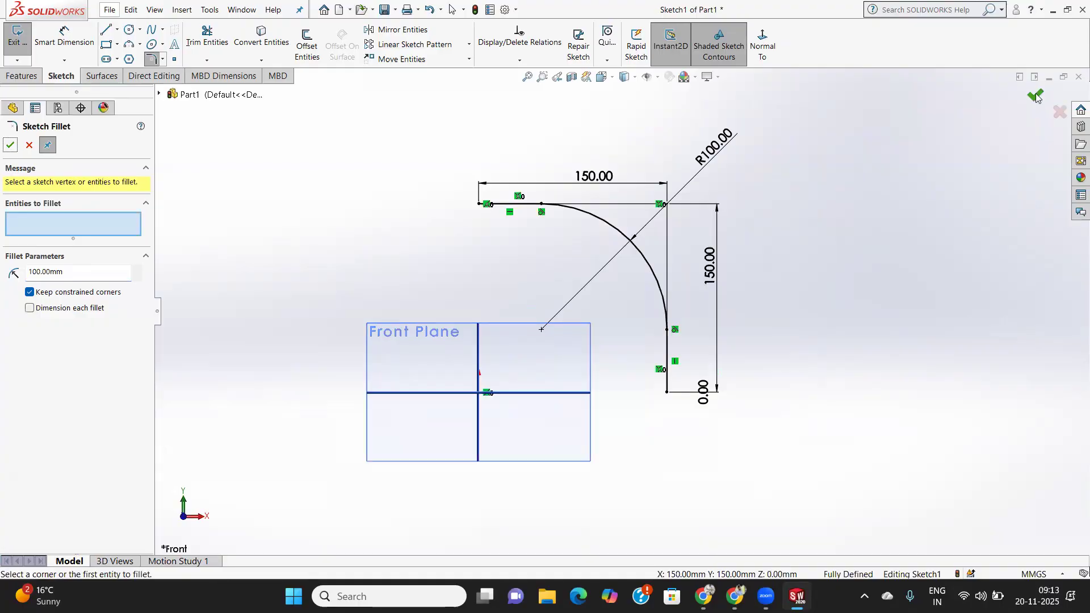
left_click(10, 146)
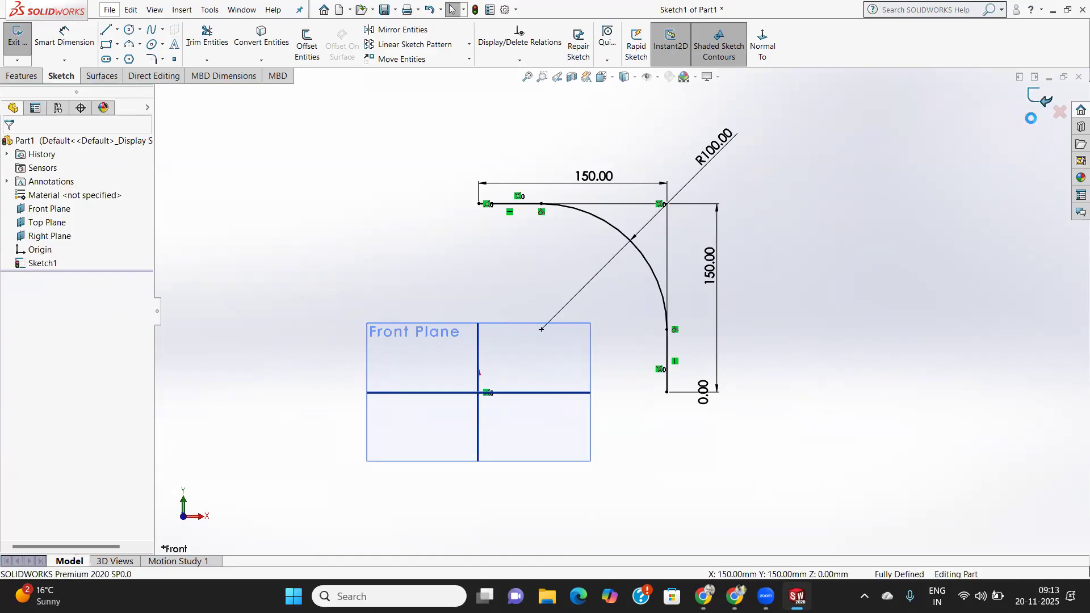
left_click(1041, 99)
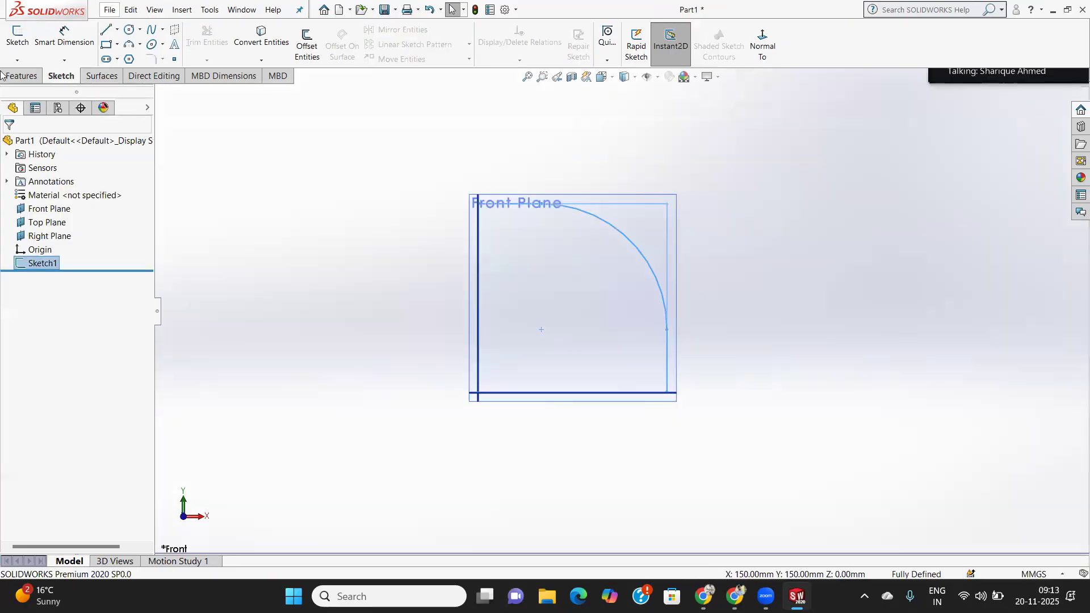
Create a reference plane perpendicular to the sketch's vertical line and coincident with that line's lower endpoint.
middle_click_drag(548, 270, 566, 346)
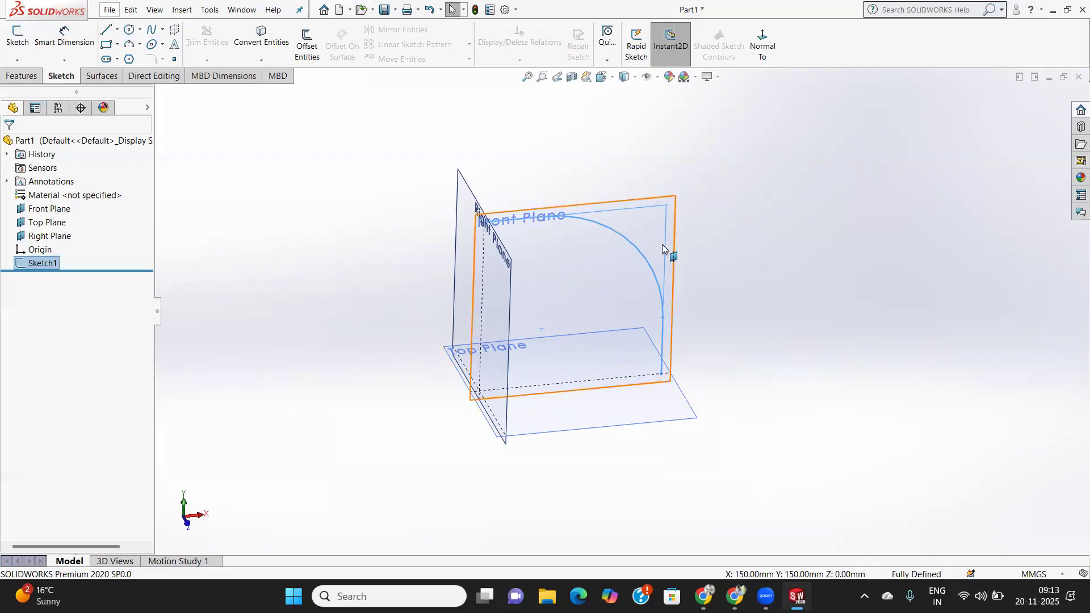
left_click(24, 79)
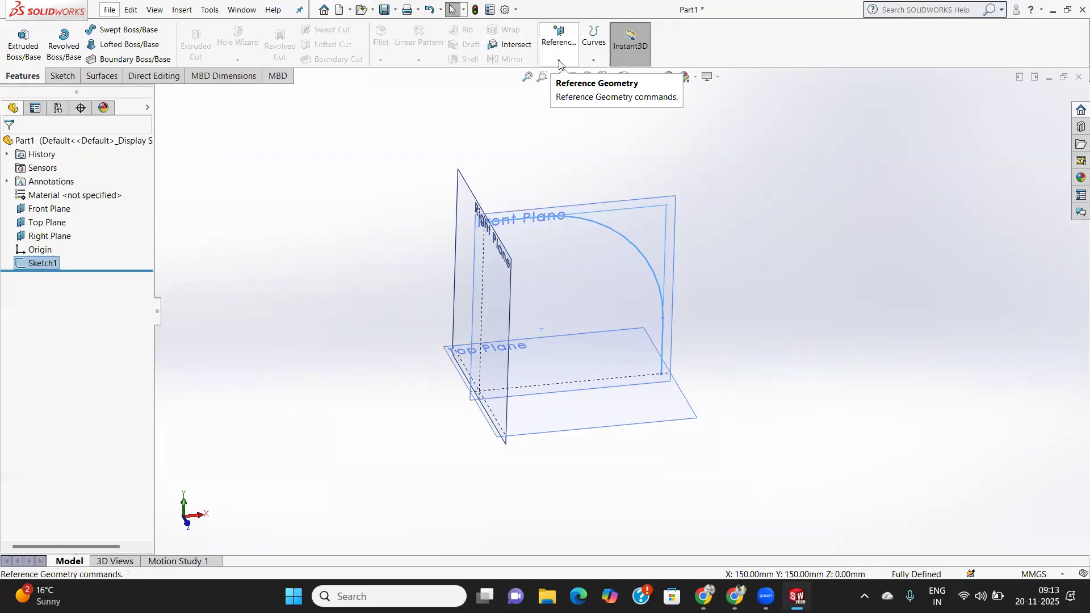
left_click(559, 60)
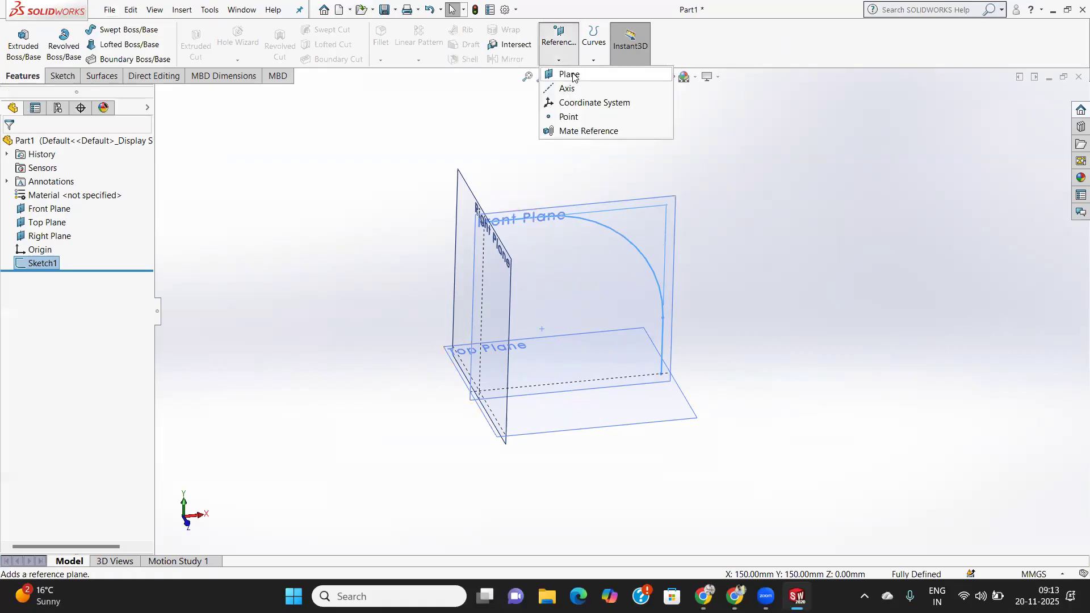
left_click(569, 75)
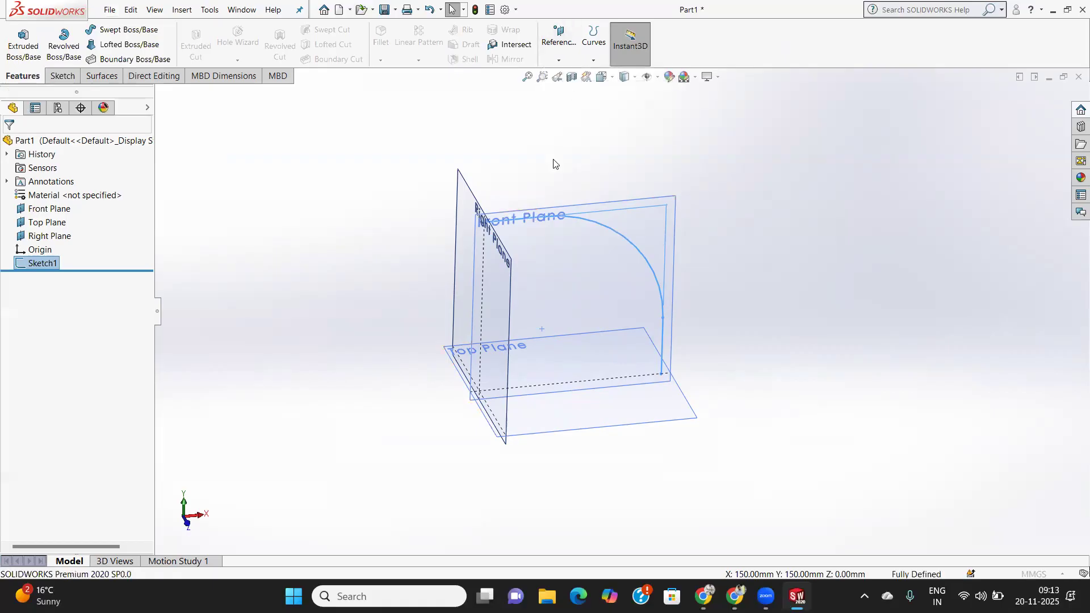
left_click(664, 354)
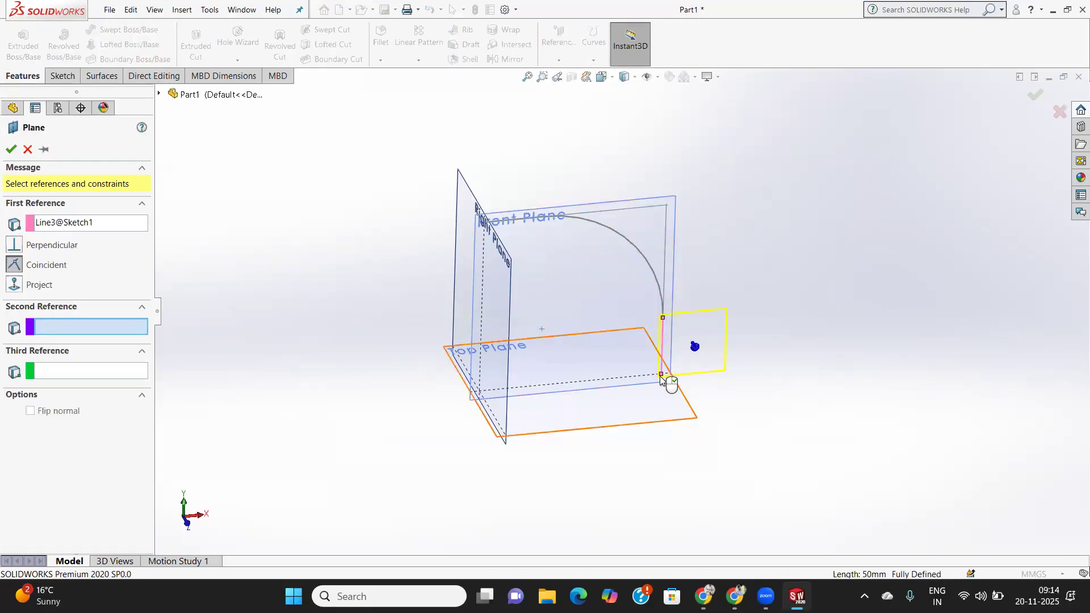
scroll(663, 380, "down", 5)
scroll(661, 370, "down", 2)
left_click(633, 341)
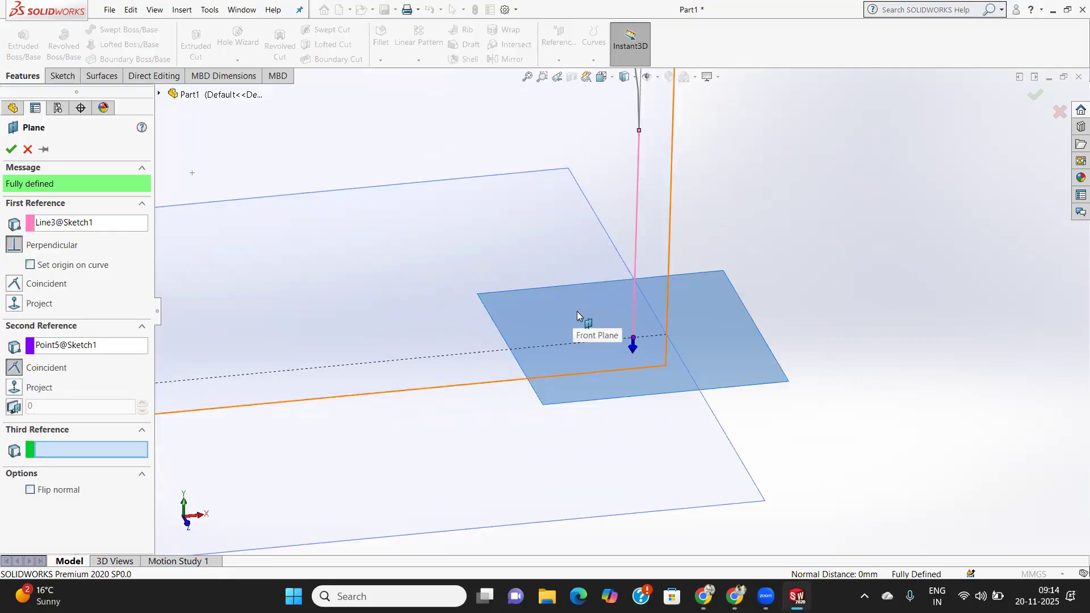
scroll(577, 311, "up", 2)
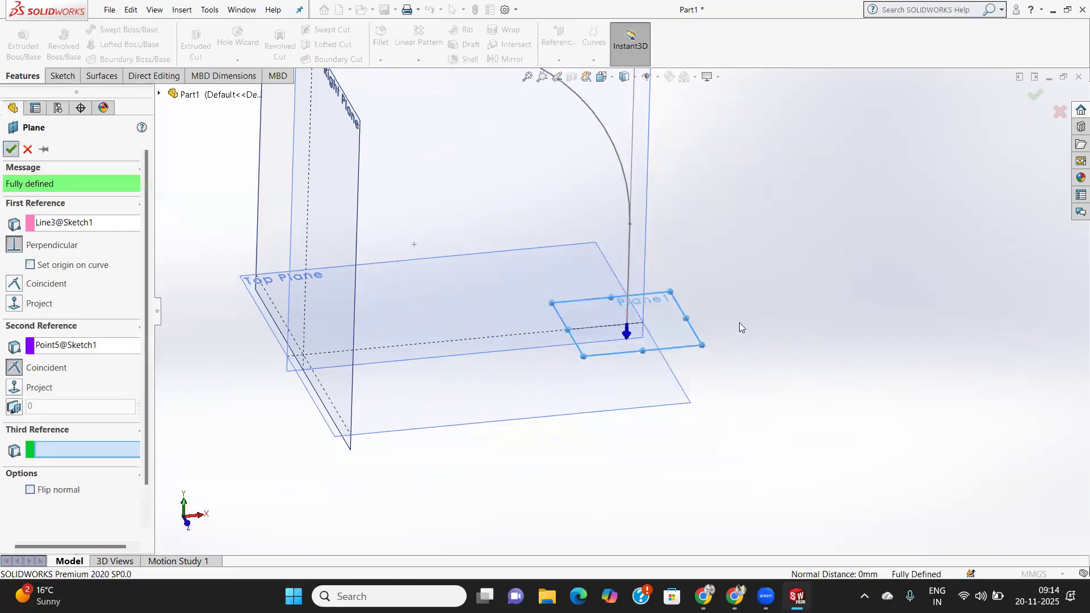
right_click(702, 300)
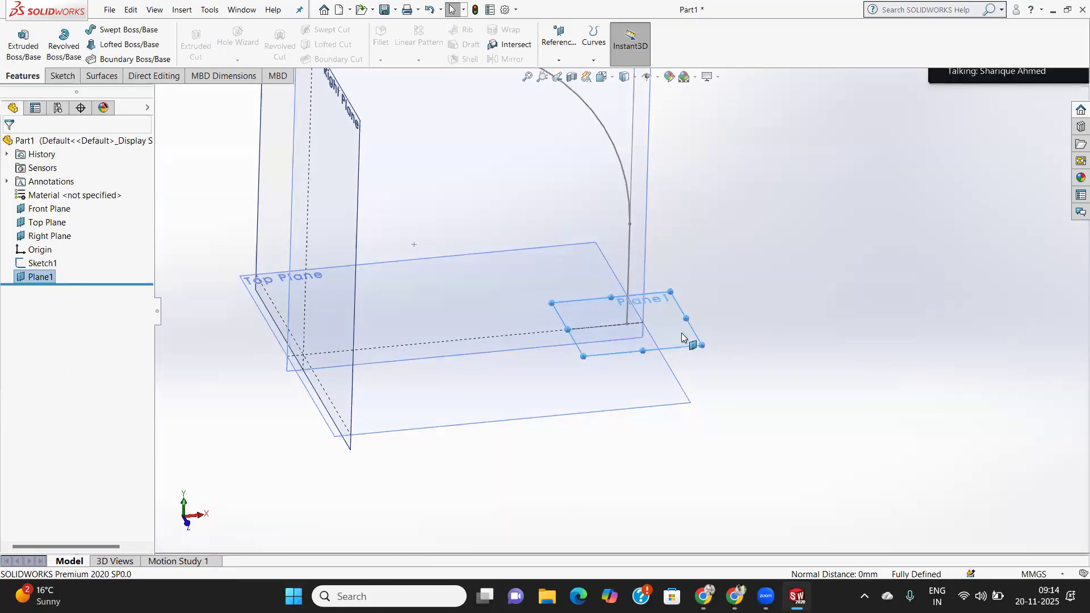
Start a sketch on the new reference plane and draw a circle of about 19 mm radius centred on the origin.
left_click(63, 81)
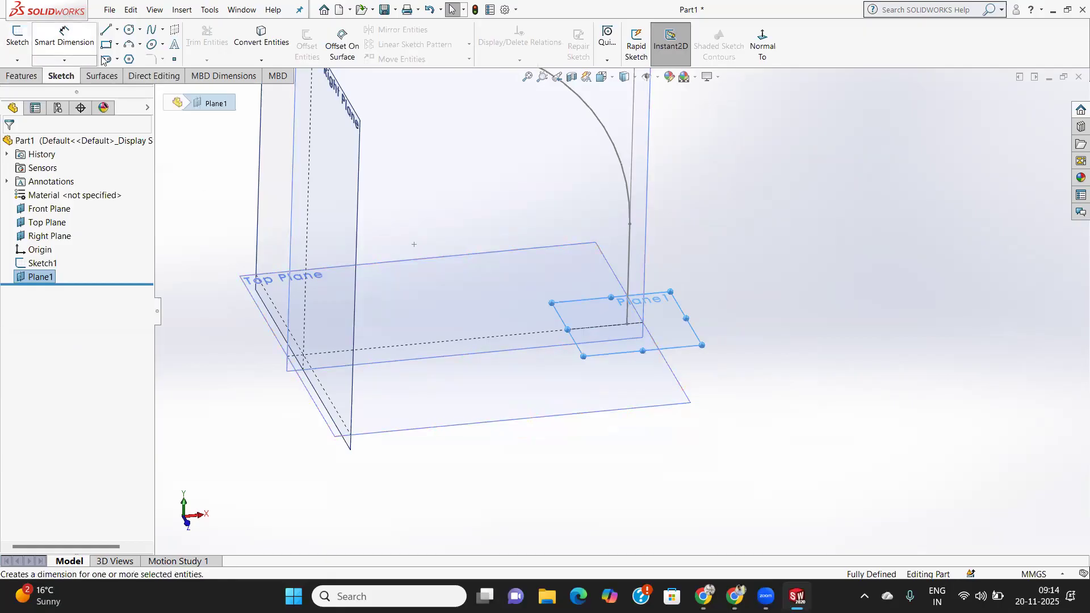
left_click(17, 36)
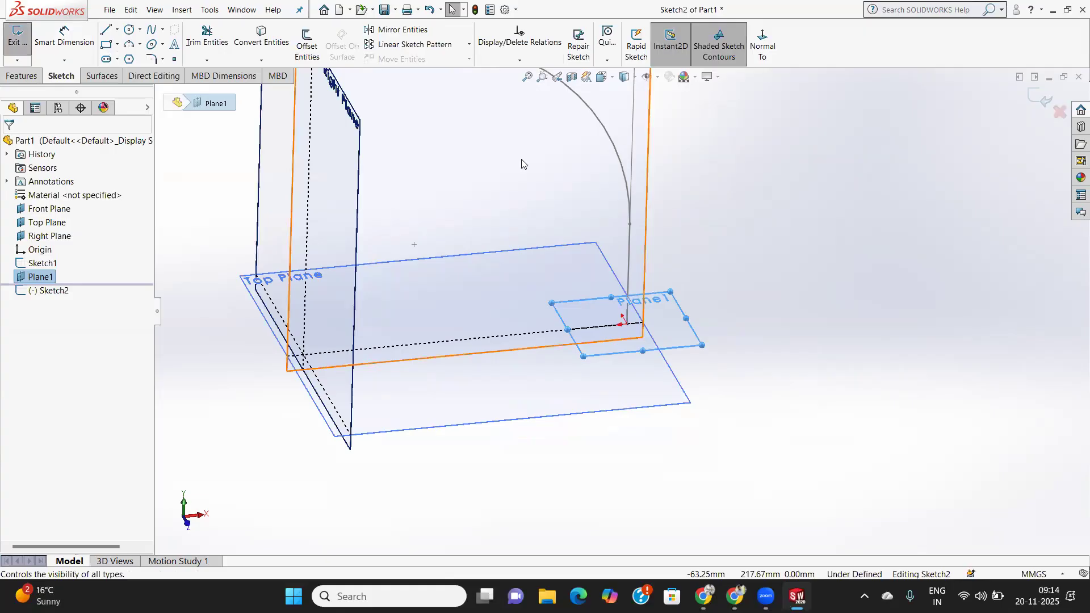
key("ctrl+8")
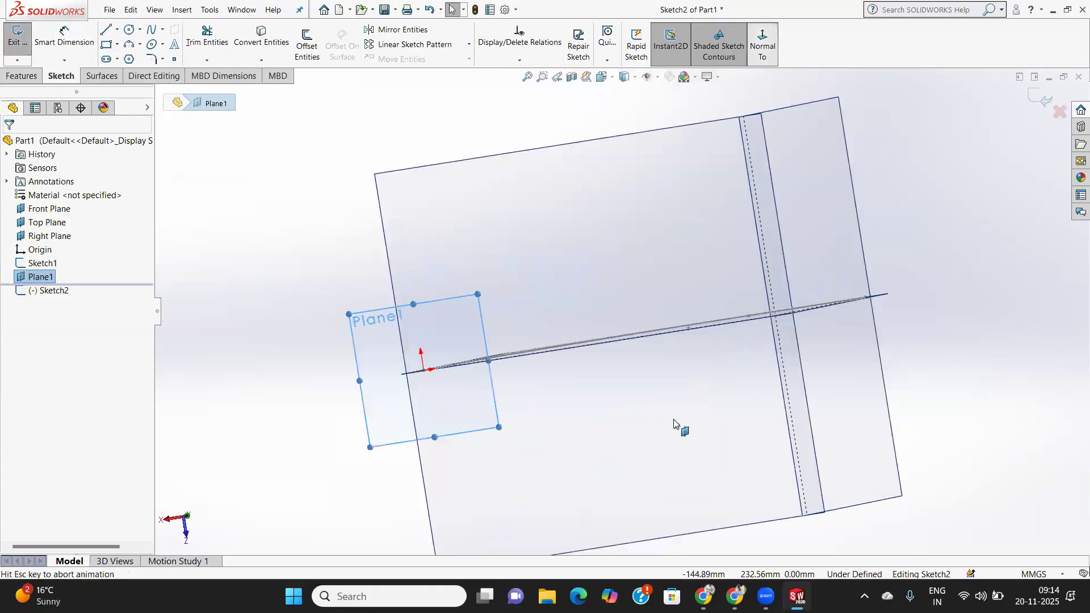
left_click(131, 30)
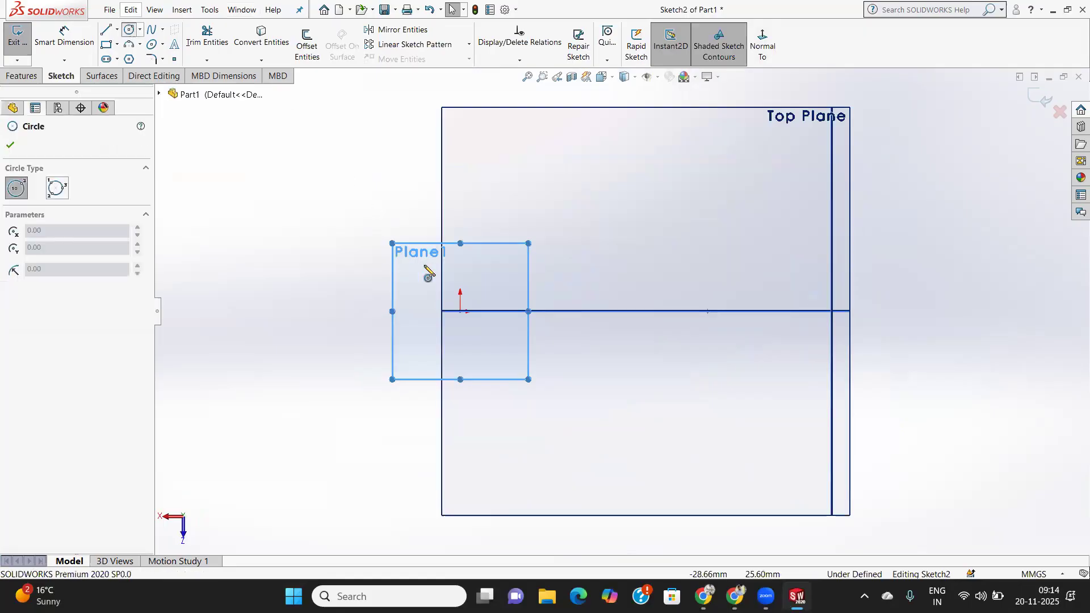
left_click(461, 311)
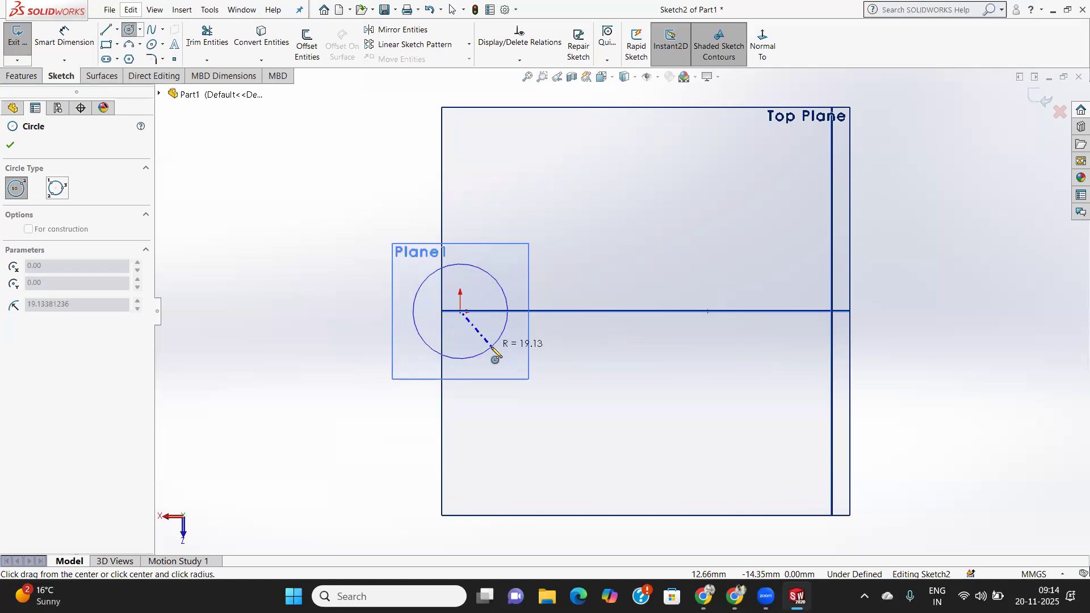
left_click(494, 345)
left_click(11, 148)
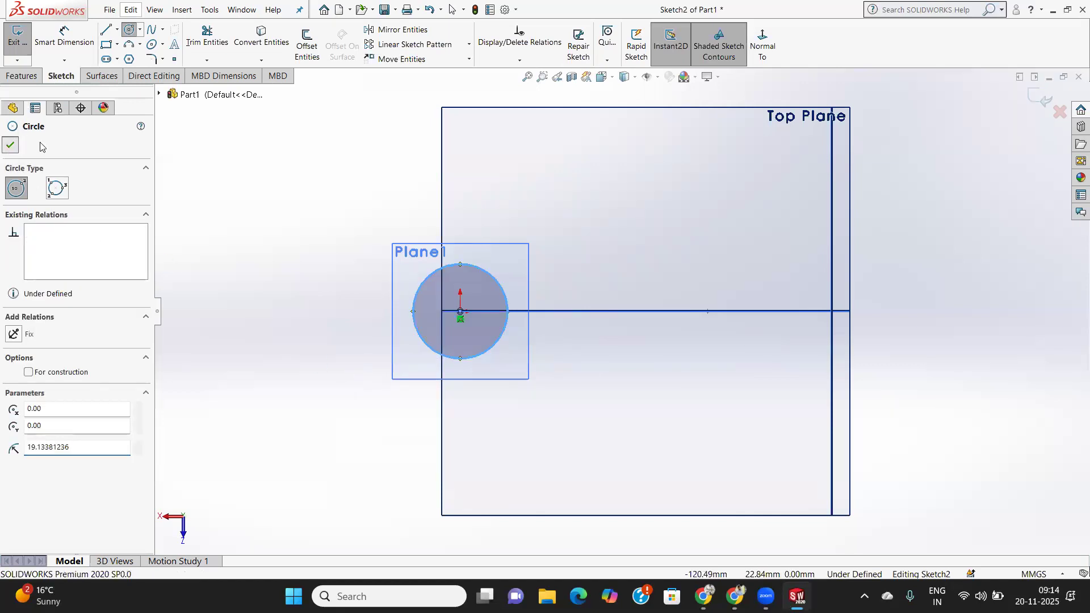
Dimension the circle's diameter as 40 mm and exit the sketch.
left_click(64, 37)
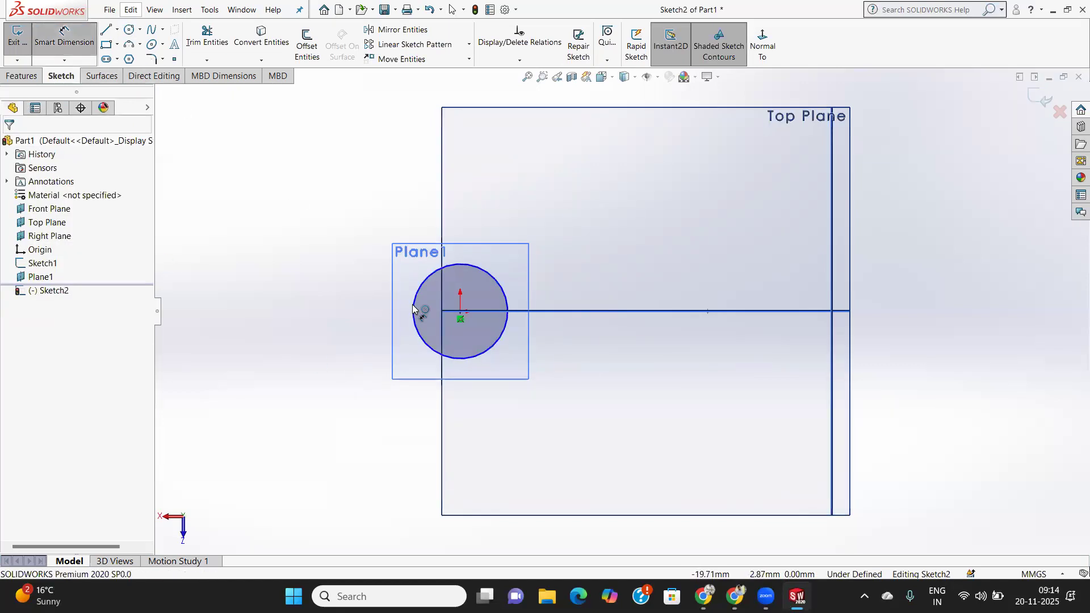
left_click(414, 309)
left_click(323, 313)
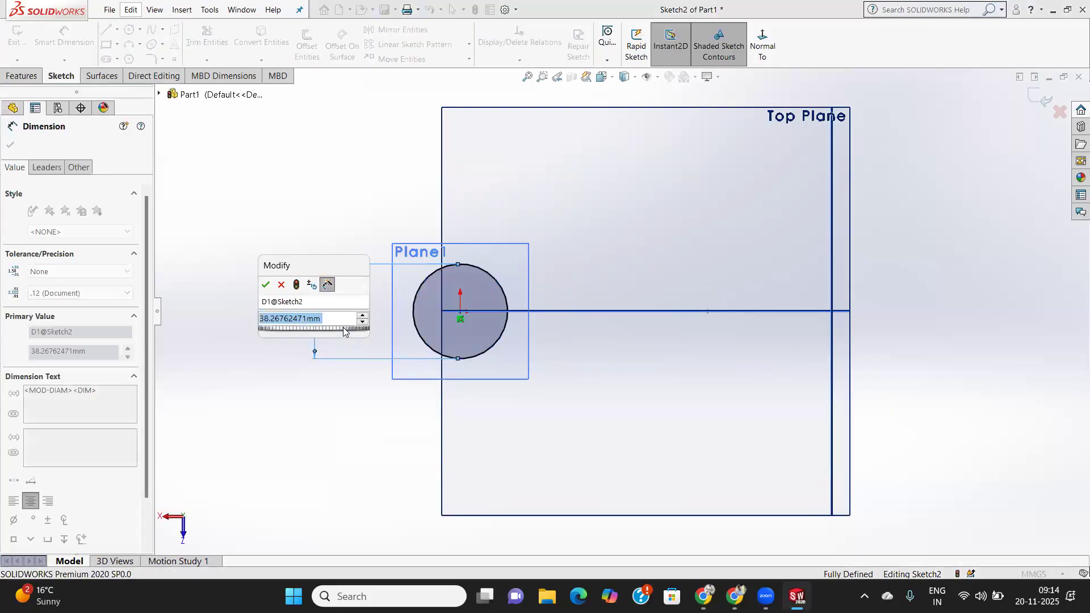
type("40")
key("Return")
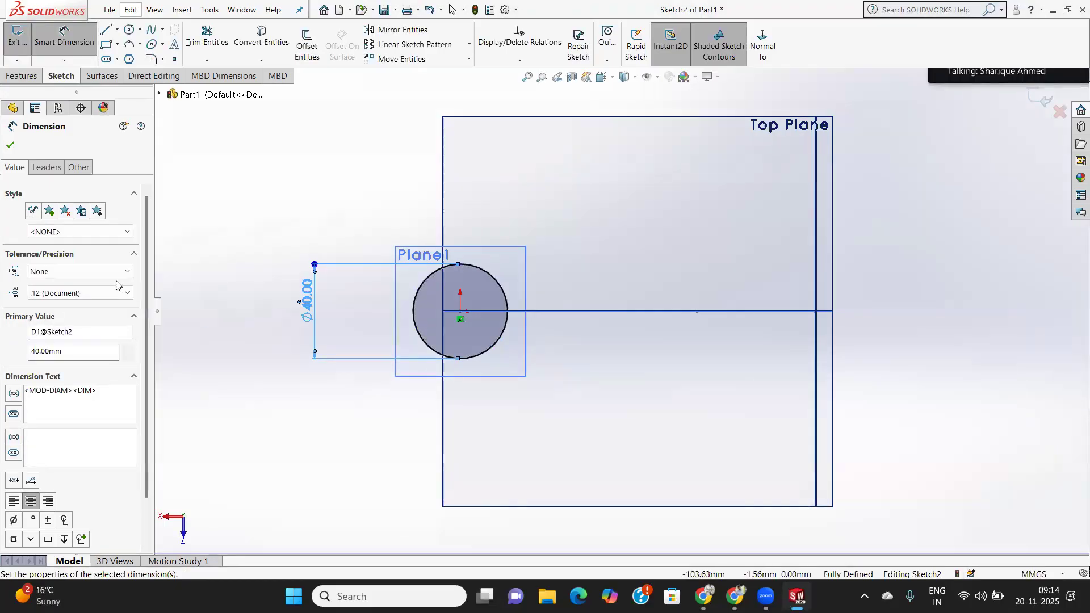
key("Escape")
key("Escape")
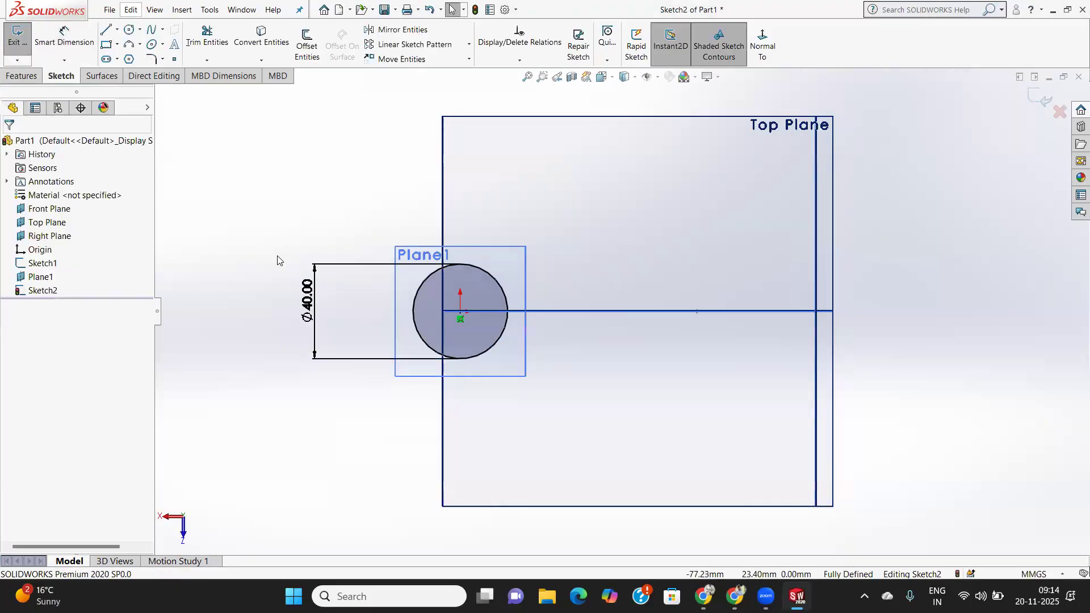
left_click(1044, 99)
Set up a Swept Boss/Base with the 40 mm circle as the profile and the filleted line sketch as the path.
mouse_move(538, 267)
middle_mouse_down()
mouse_move(720, 353)
mouse_move(791, 322)
mouse_move(742, 268)
mouse_move(845, 278)
mouse_move(761, 250)
mouse_move(778, 208)
mouse_move(785, 233)
middle_mouse_up()
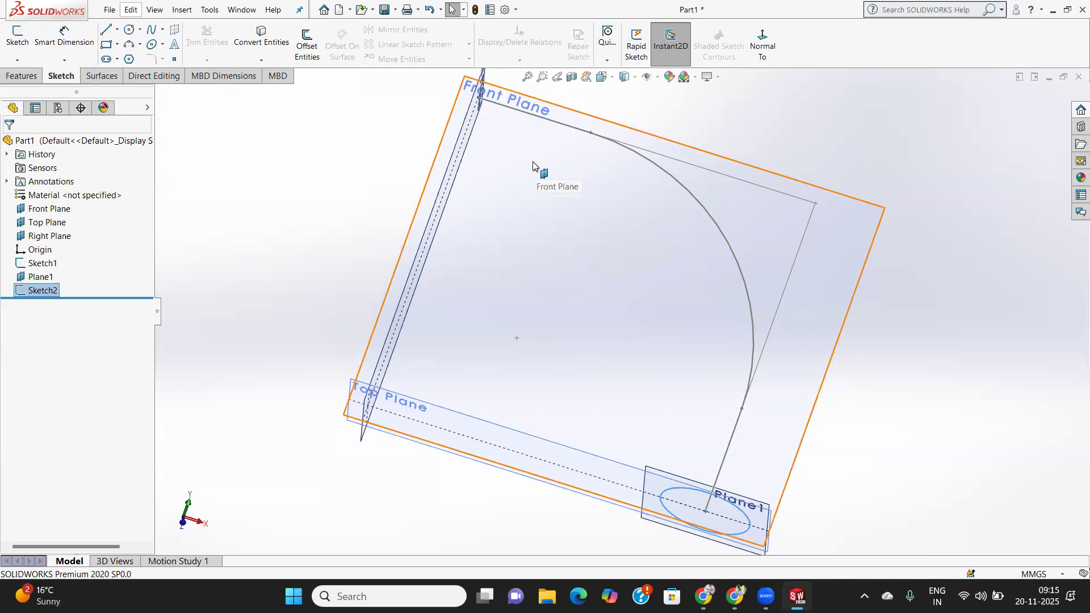
left_click(17, 76)
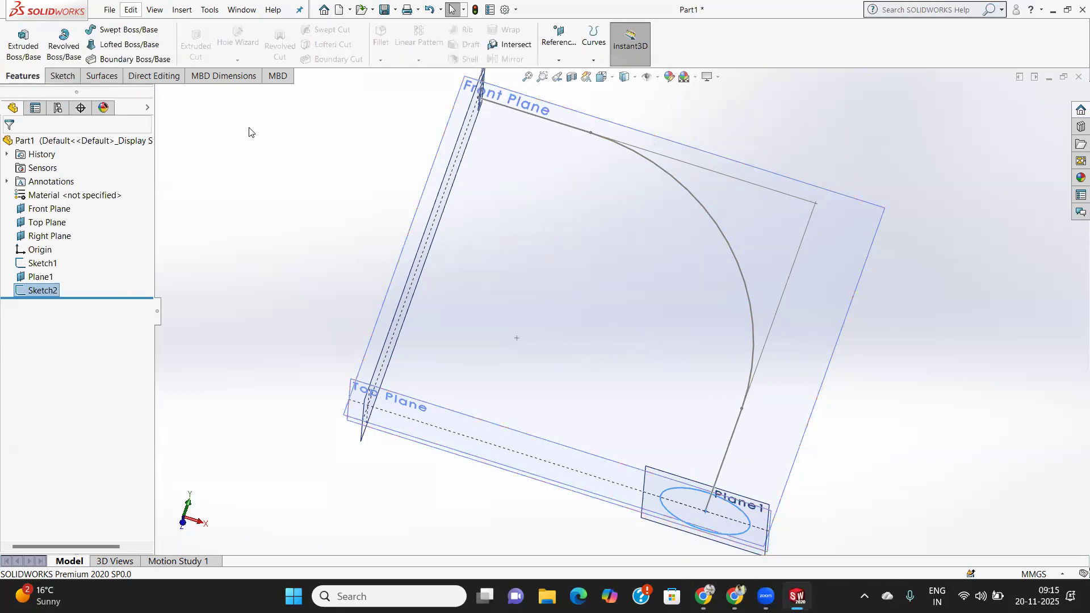
left_click(141, 31)
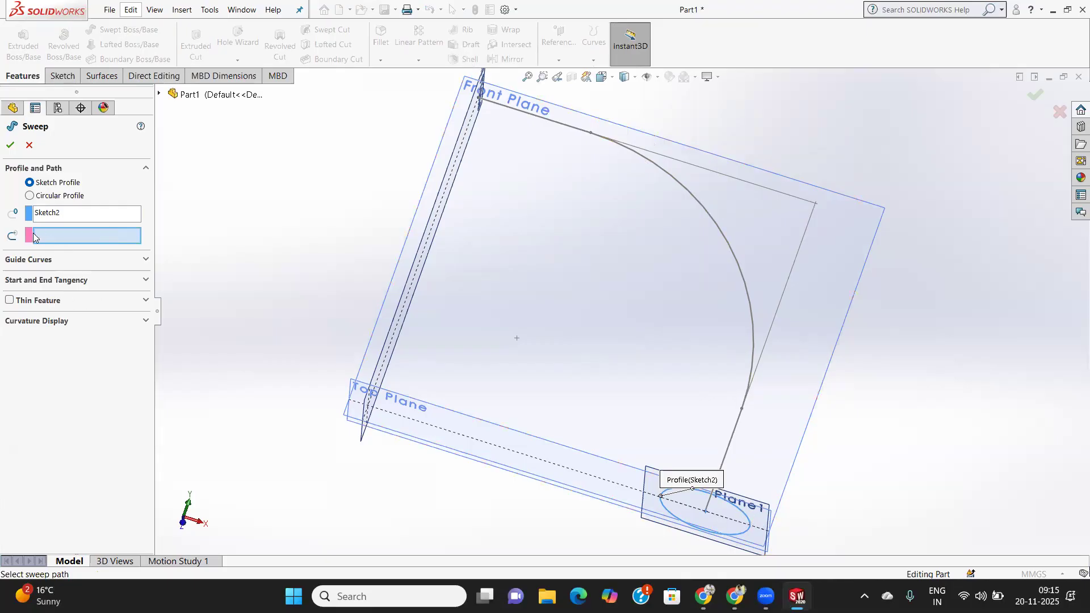
left_click(740, 270)
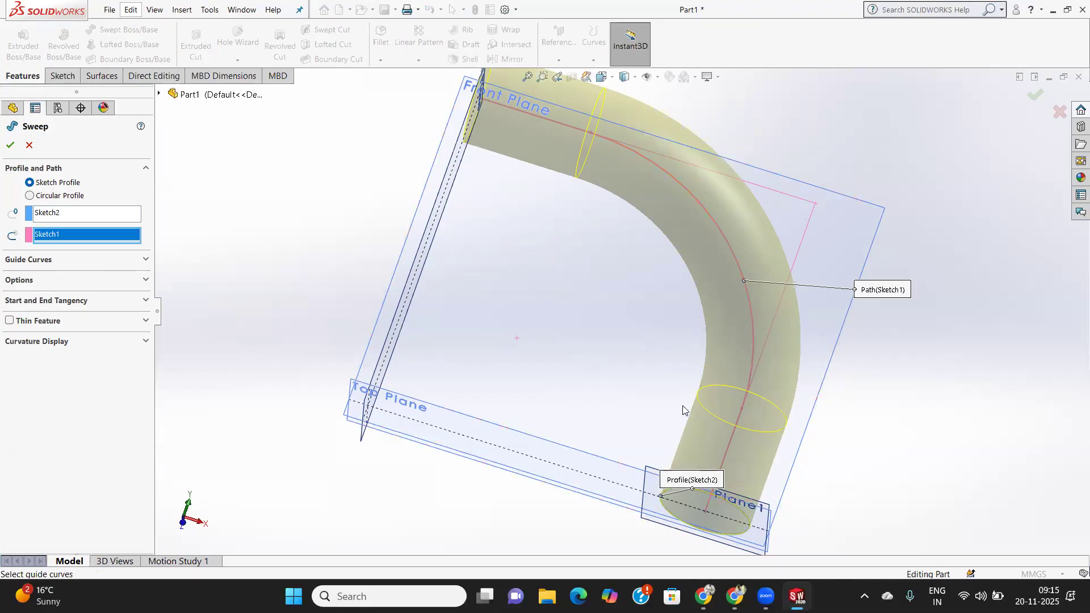
Make the sweep a one-direction thin feature with a 1 mm wall and finish the hollow pipe.
middle_click_drag(472, 334, 475, 390)
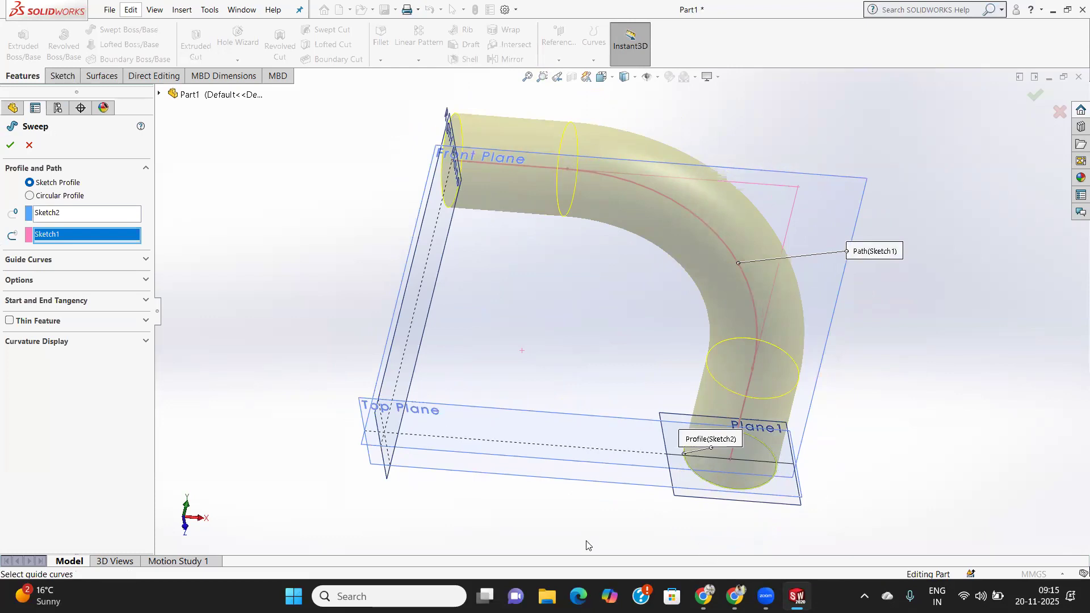
middle_click_drag(490, 331, 532, 579)
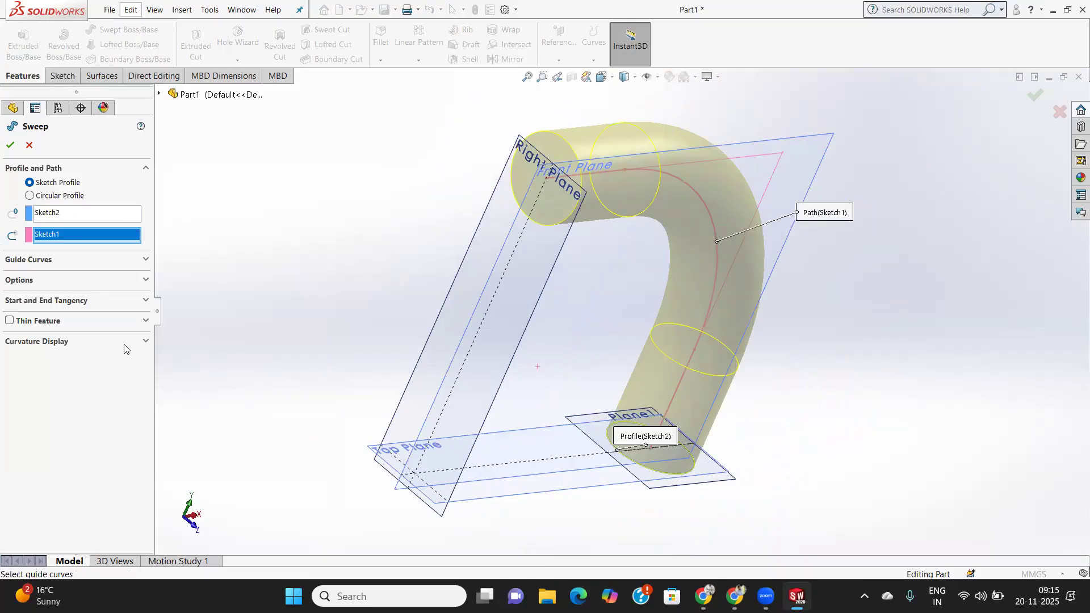
left_click(145, 321)
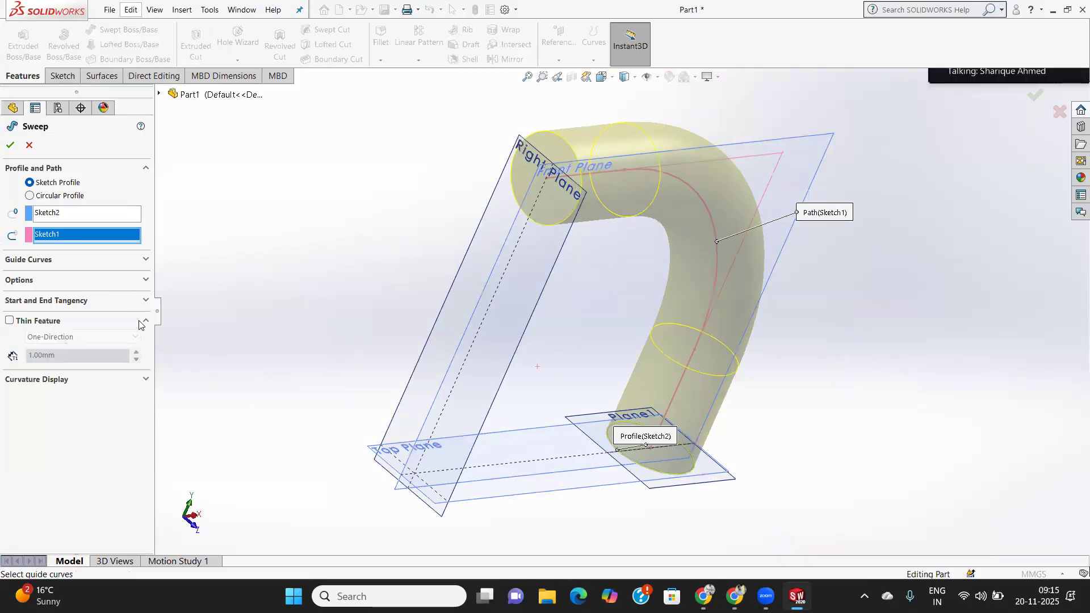
left_click(10, 321)
middle_click_drag(519, 301, 554, 296)
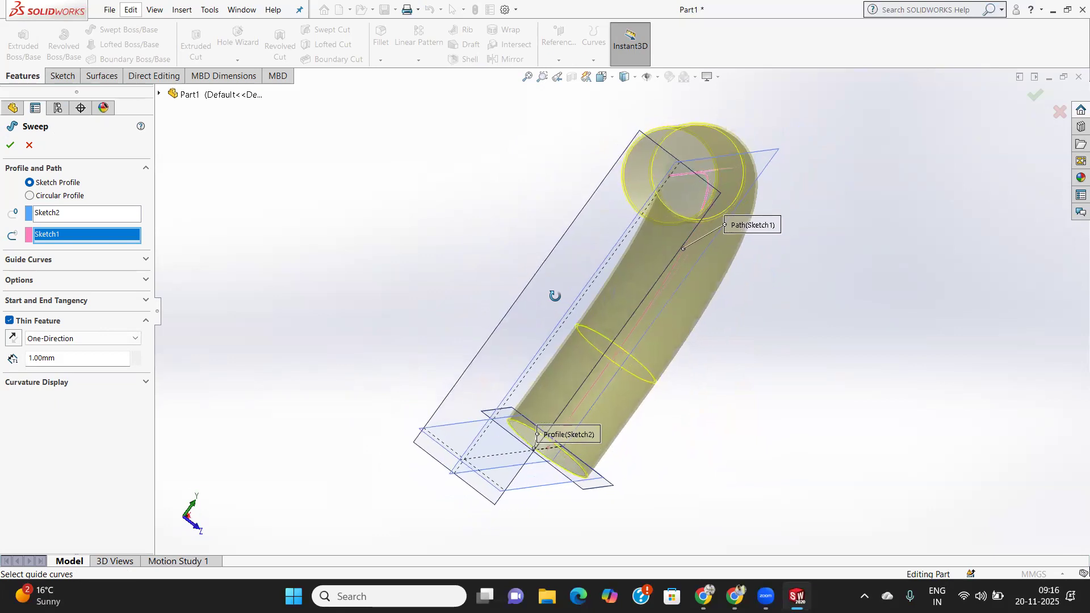
scroll(682, 193, "down", 4)
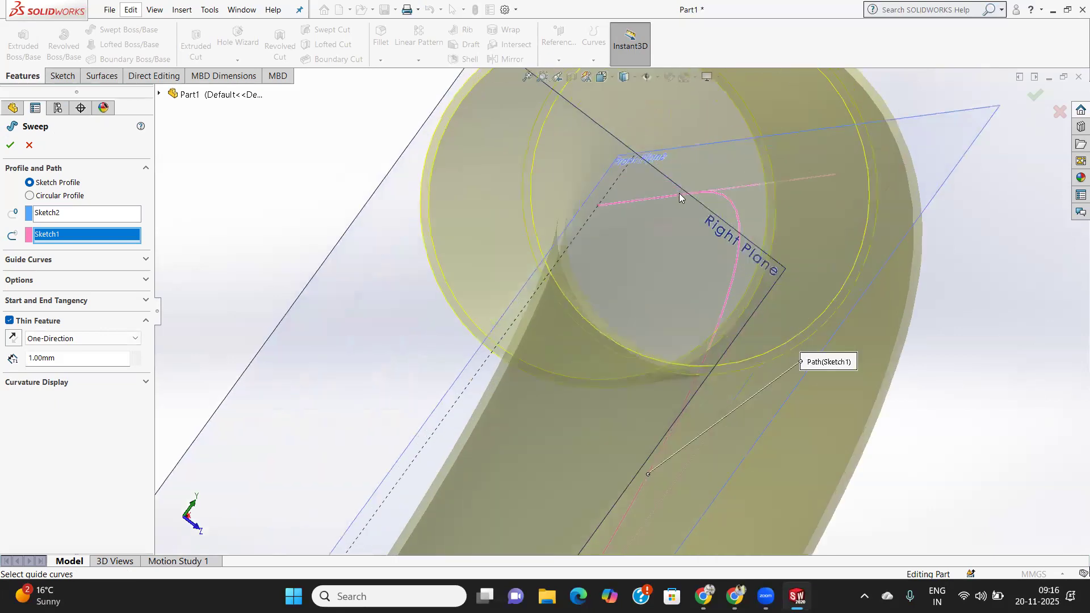
scroll(679, 193, "up", 2)
left_click(10, 145)
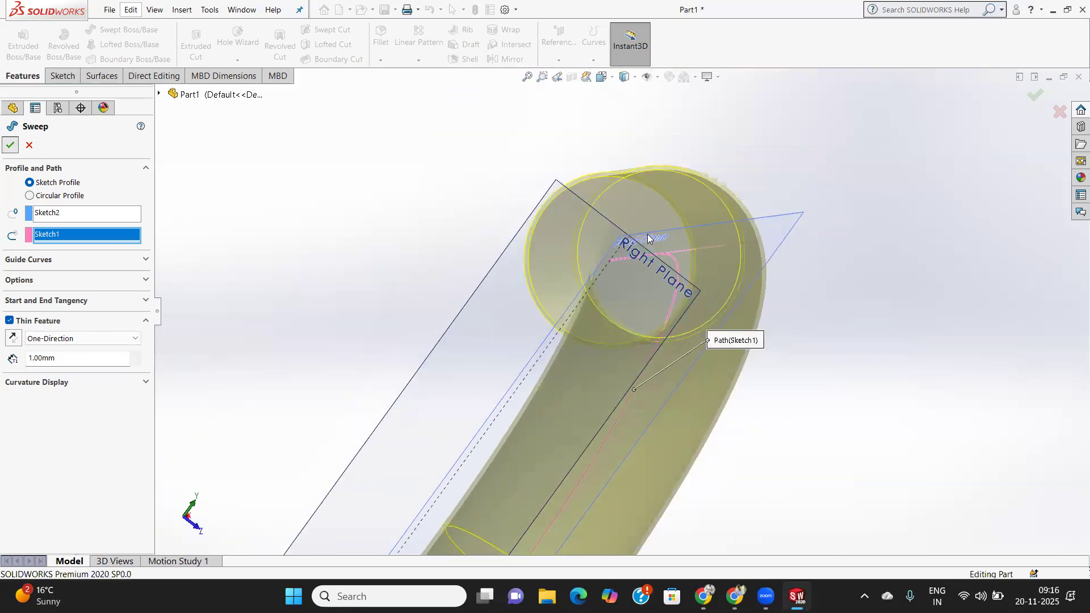
middle_click_drag(644, 299, 574, 433)
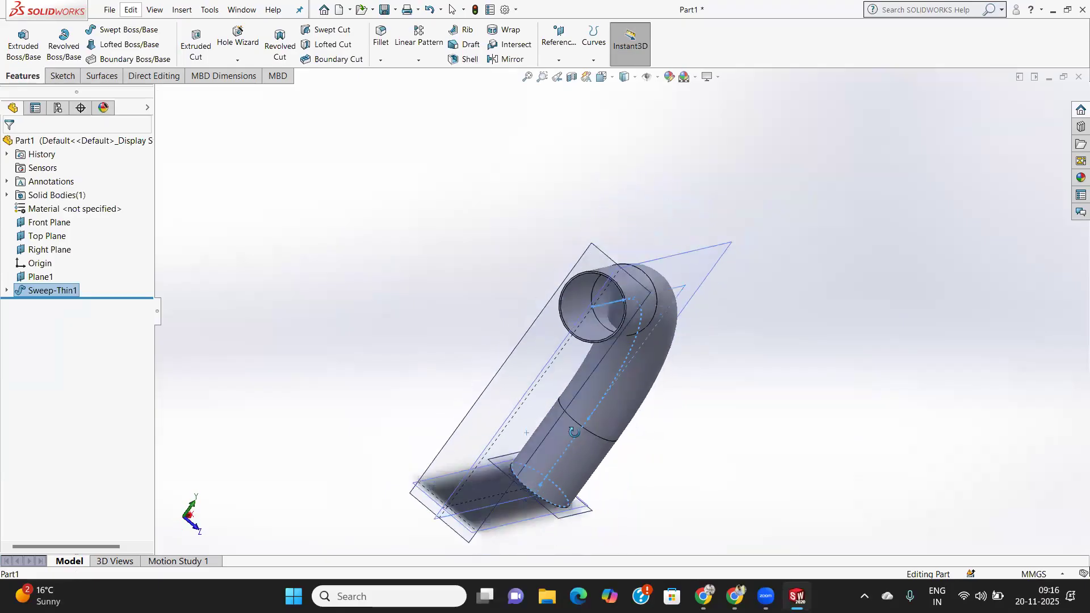
Edit the swept pipe and set its one-direction thin wall thickness to 5 mm.
right_click(36, 292)
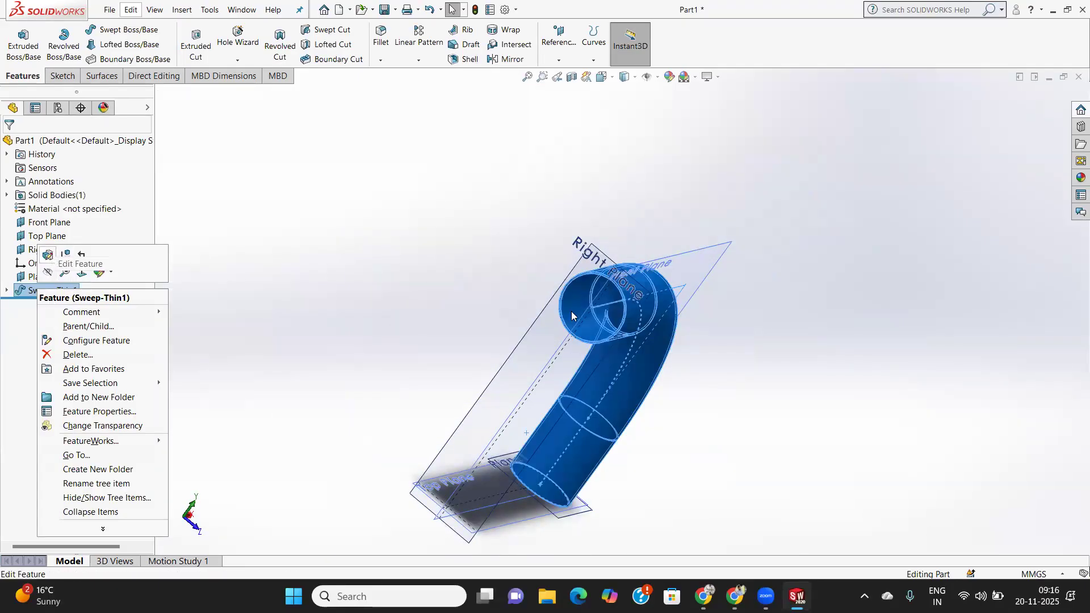
left_click(48, 255)
middle_click_drag(648, 337, 597, 333)
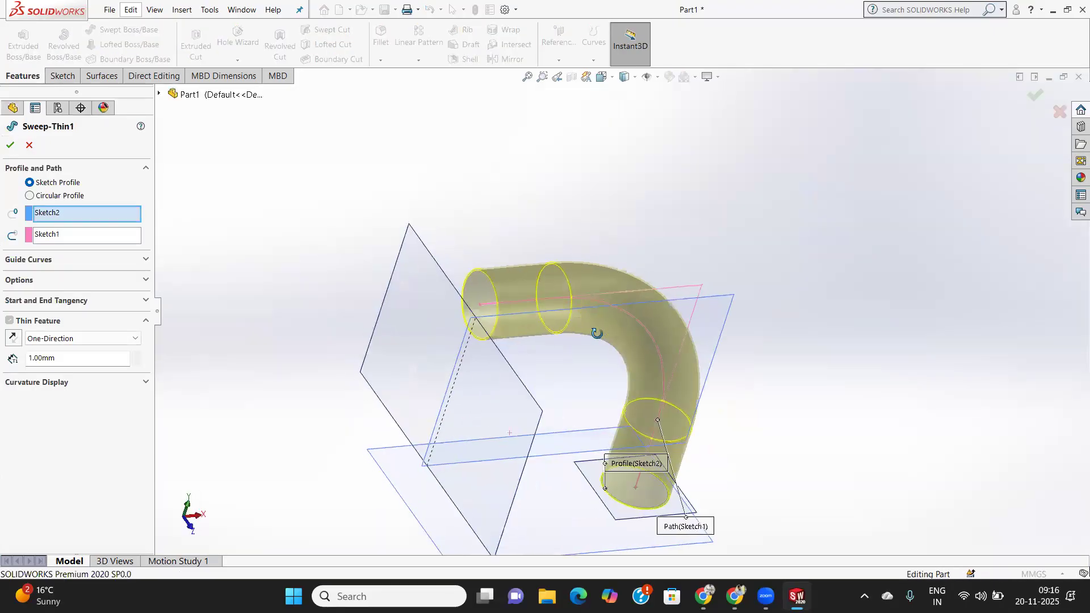
scroll(587, 503, "down", 2)
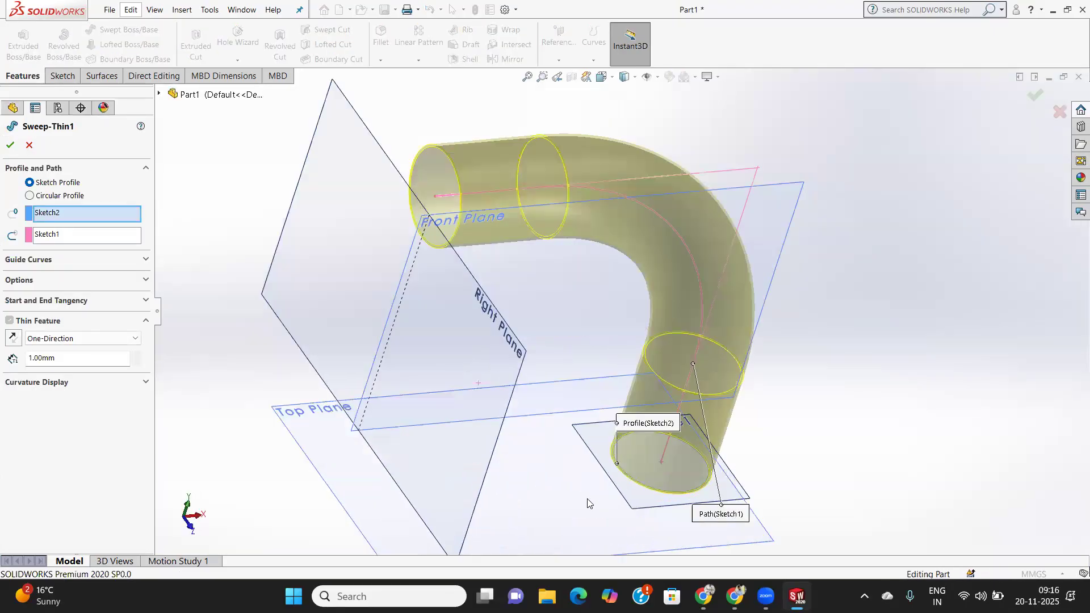
scroll(588, 503, "up", 2)
scroll(589, 501, "down", 1)
middle_click_drag(604, 471, 614, 479)
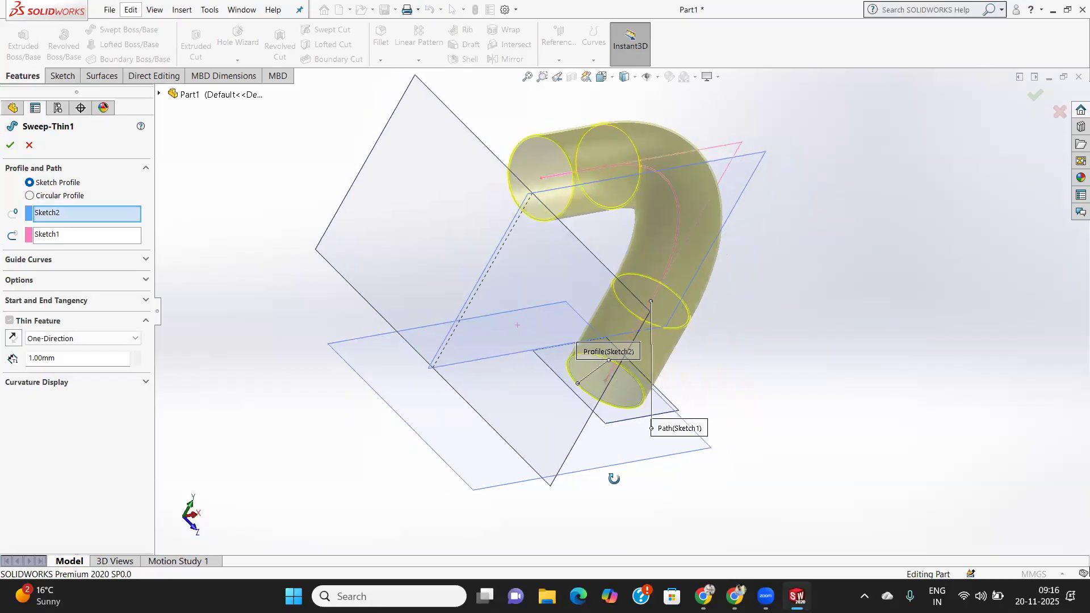
left_click(80, 340)
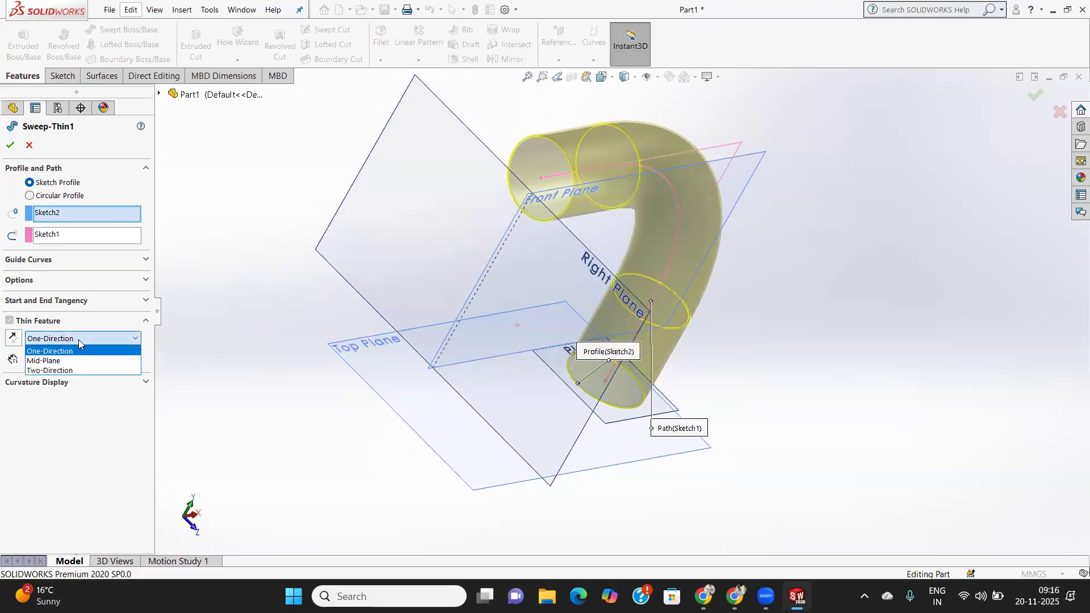
left_click(78, 339)
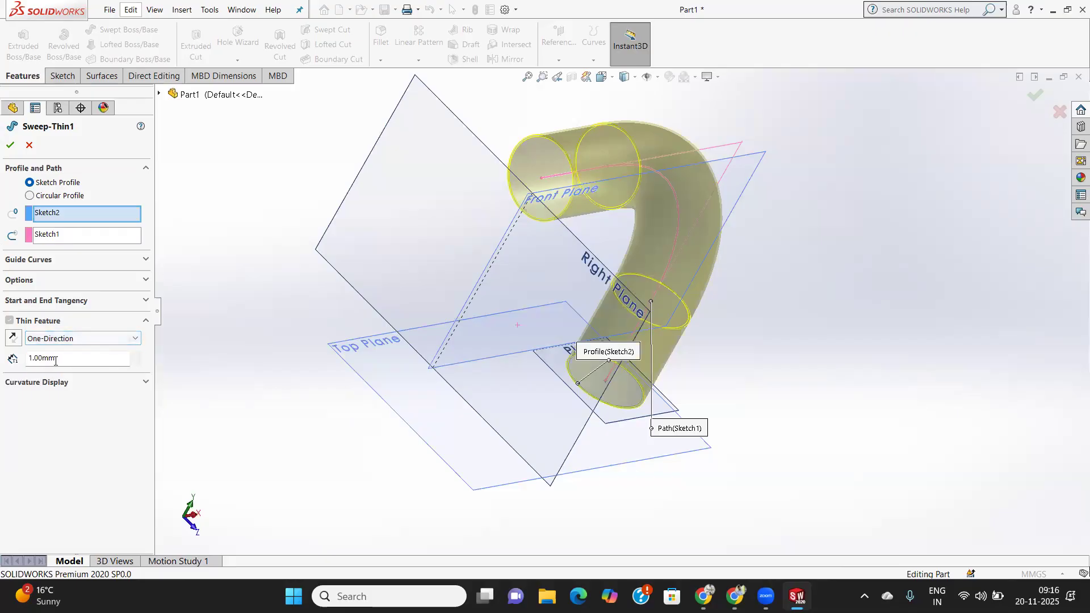
type("5")
key("Return")
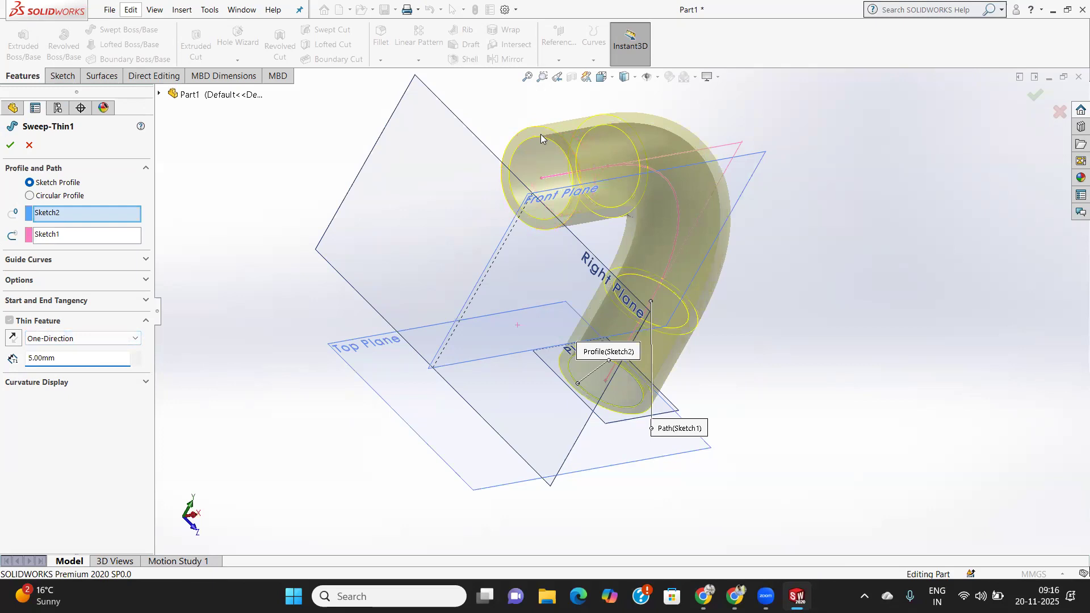
Reverse the thin wall to the inner side of the profile circle and flip it back outward.
scroll(540, 134, "down", 3)
middle_click_drag(588, 273, 628, 256)
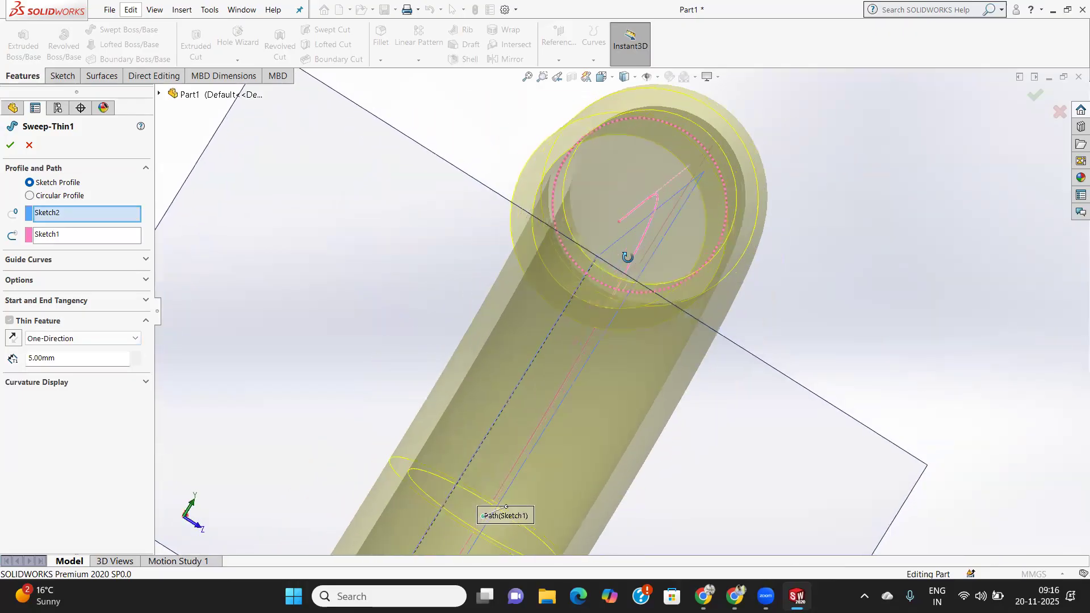
left_click(12, 343)
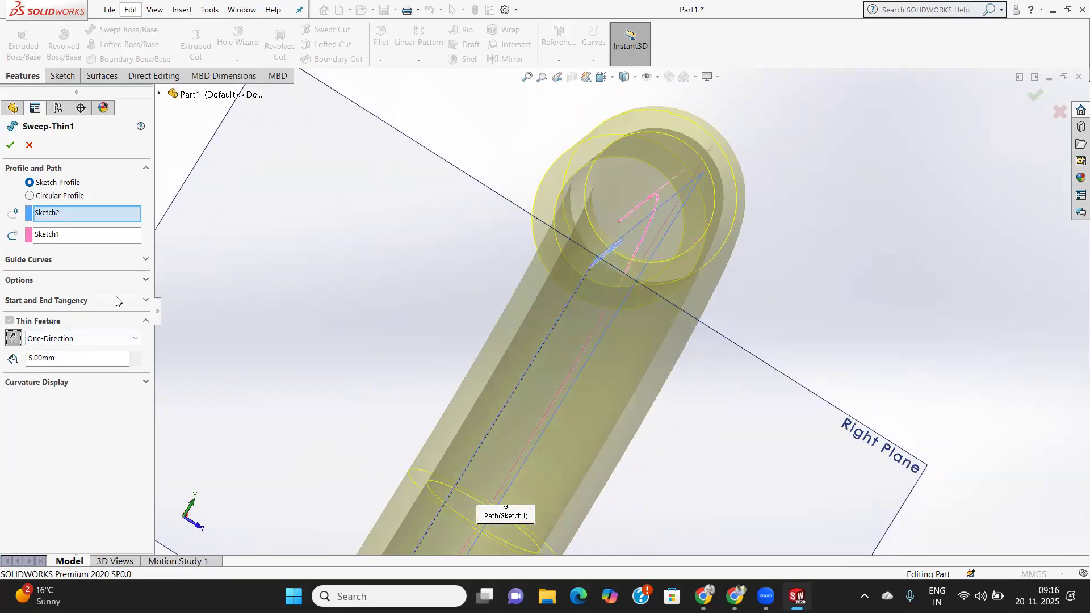
left_click(12, 339)
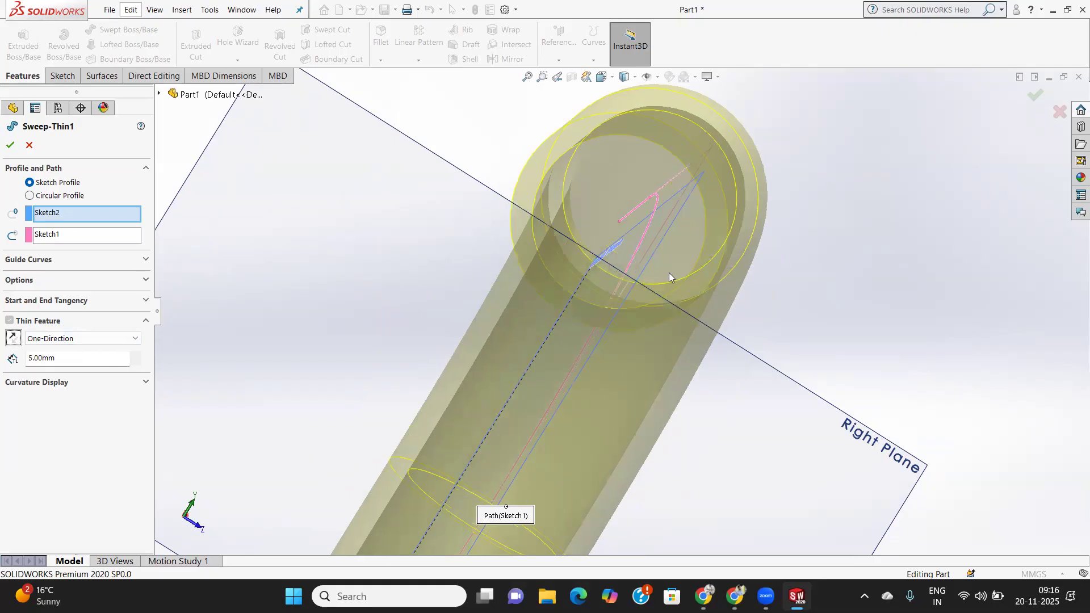
scroll(651, 250, "down", 1)
scroll(651, 250, "up", 3)
middle_click_drag(647, 269, 636, 269)
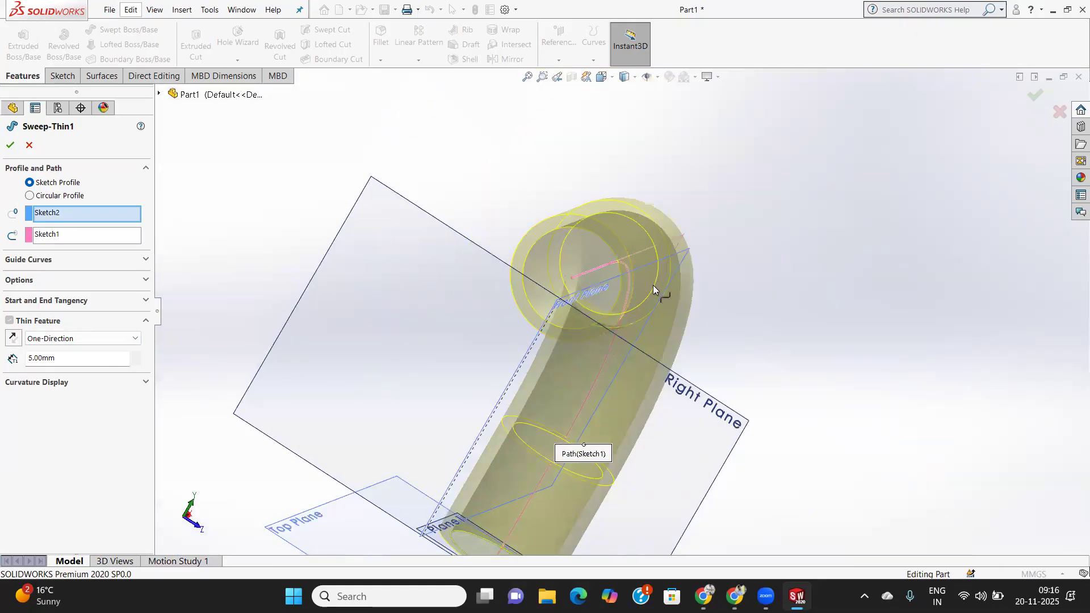
scroll(625, 298, "down", 1)
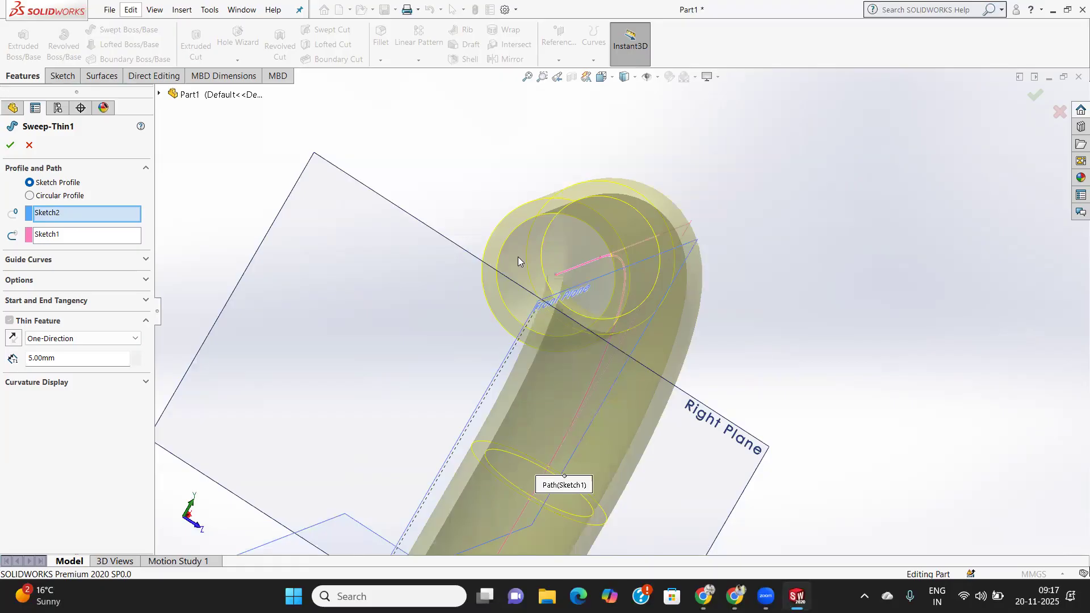
Flip the wall inside the profile circle, compare it in the front and bottom views, and restore the outward direction.
left_click(11, 339)
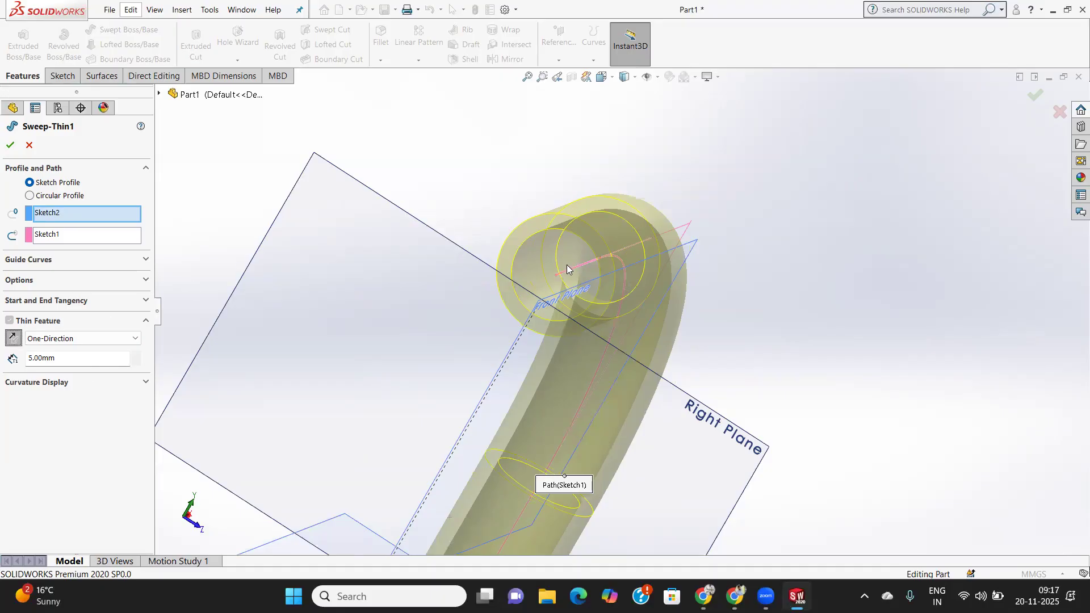
middle_click_drag(560, 256, 581, 256)
middle_click_drag(576, 258, 641, 244)
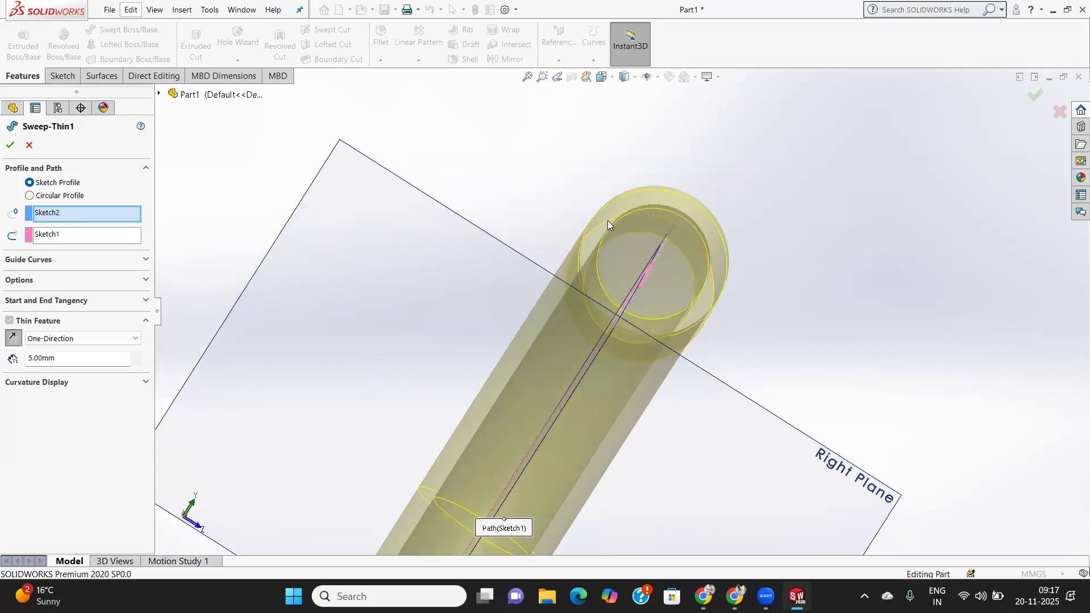
middle_click_drag(632, 234, 617, 207)
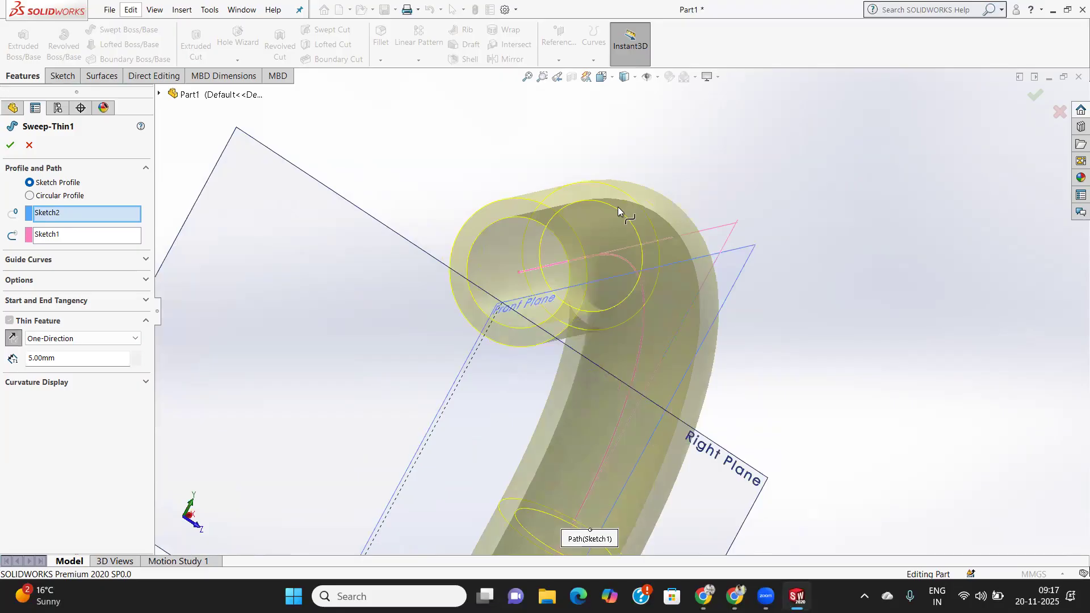
left_click(603, 76)
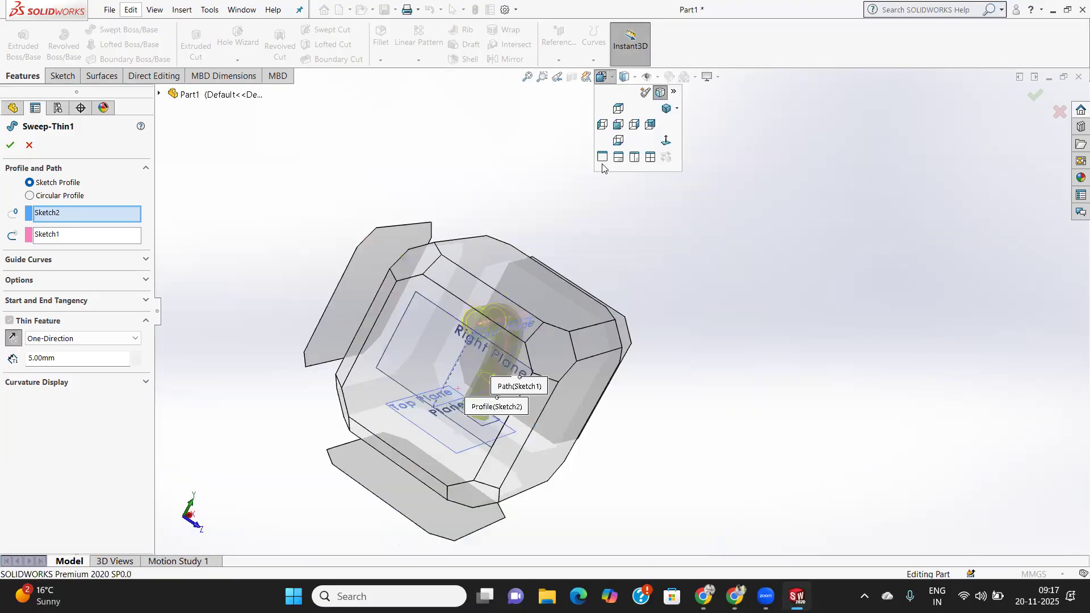
left_click(619, 124)
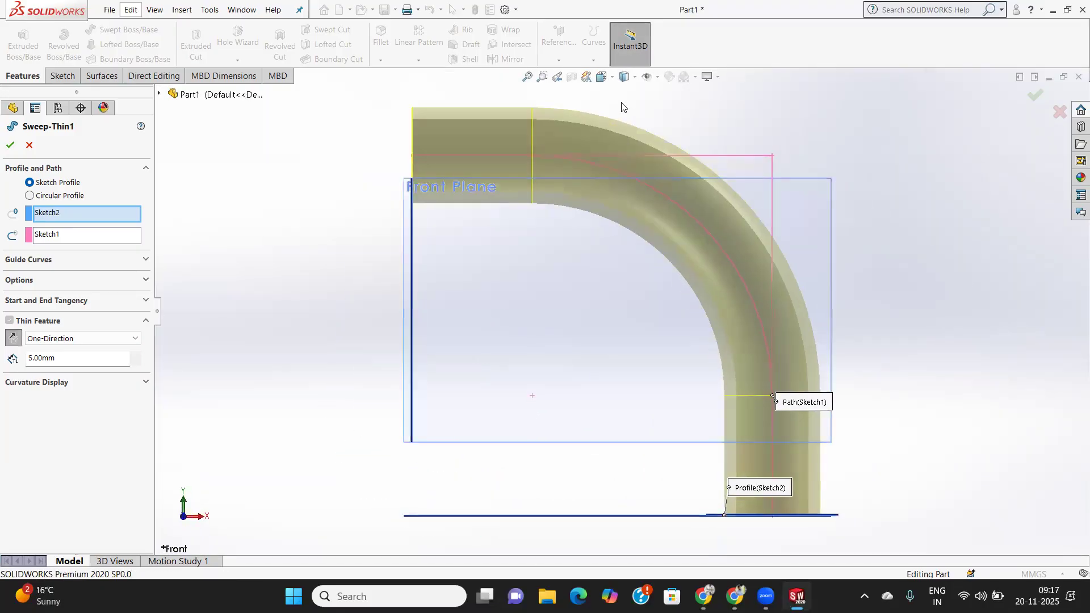
left_click(603, 76)
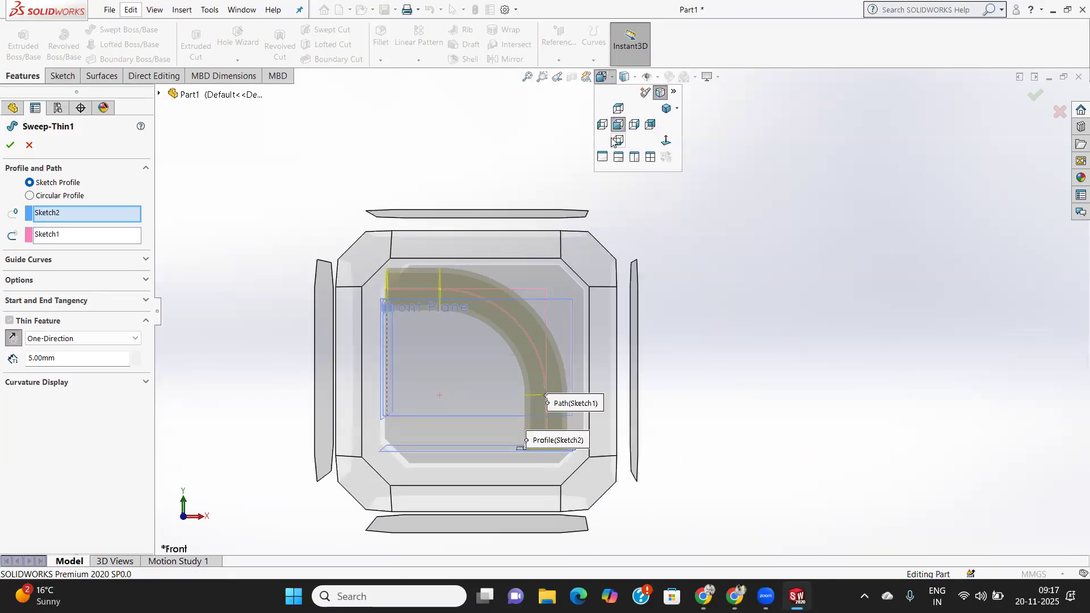
left_click(618, 140)
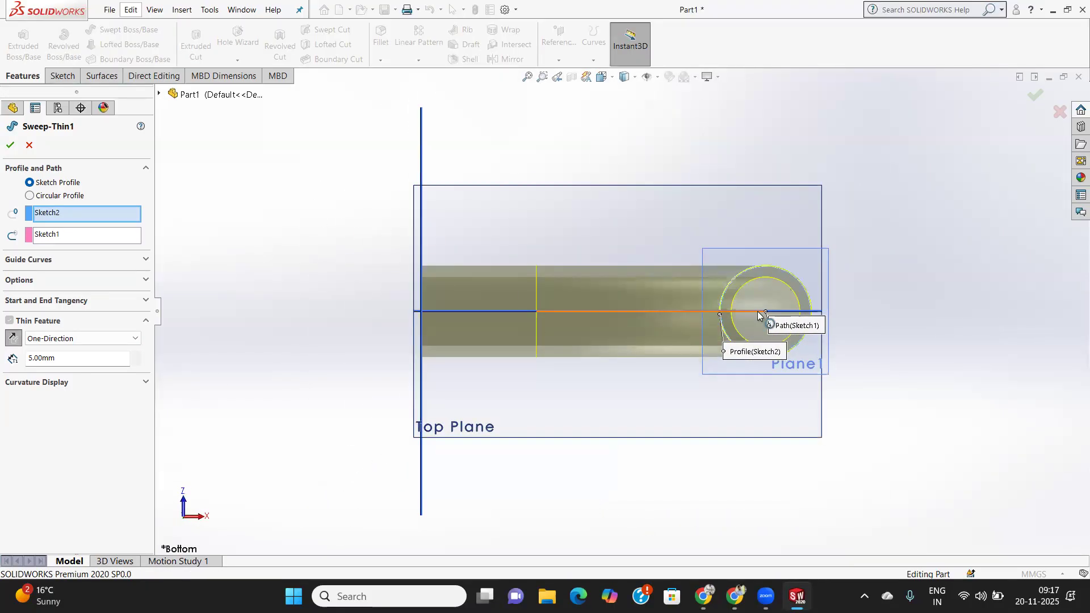
scroll(764, 315, "down", 3)
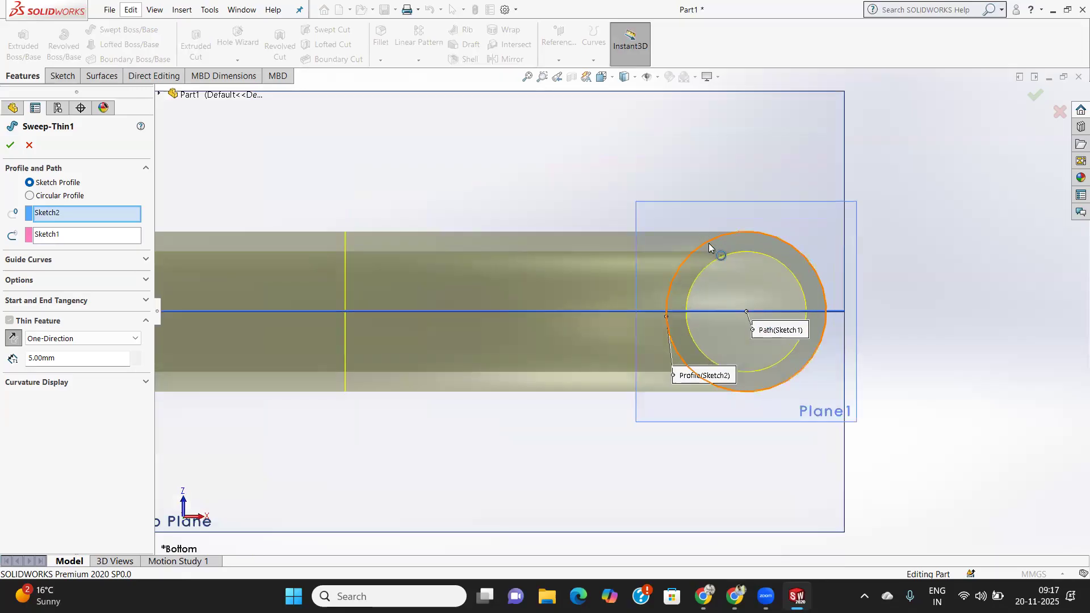
left_click(12, 337)
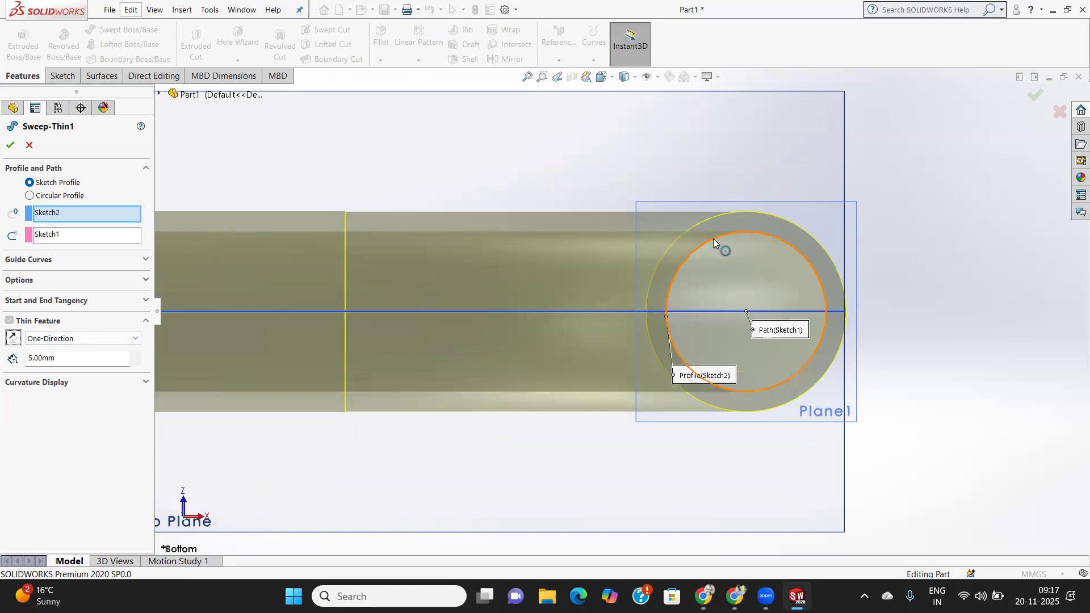
Try the Mid-Plane thin wall type and switch to Two-Direction with a second thickness of 3 mm.
left_click(71, 339)
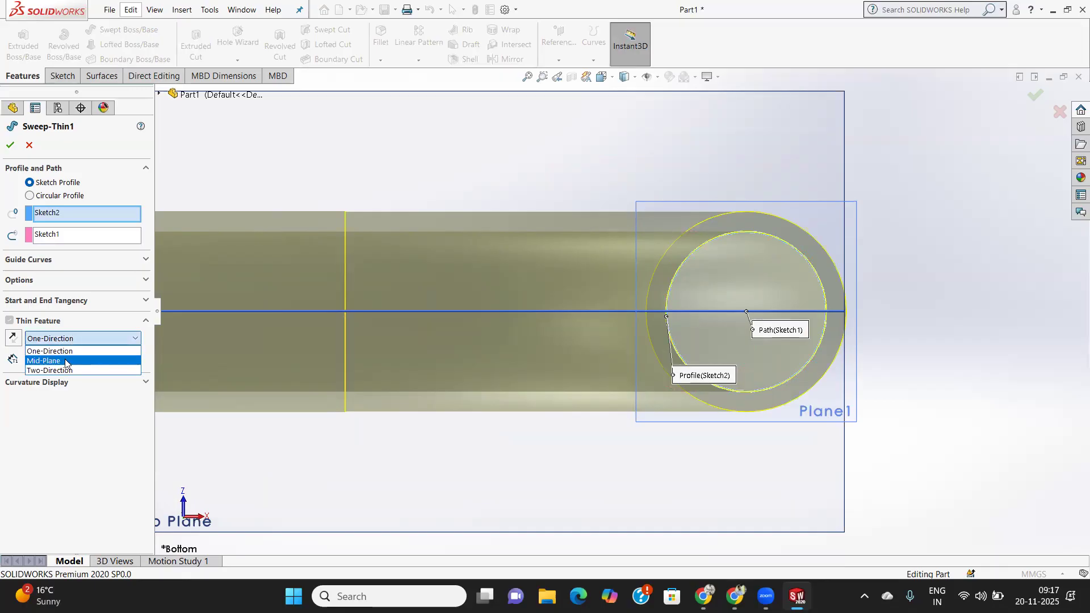
left_click(66, 362)
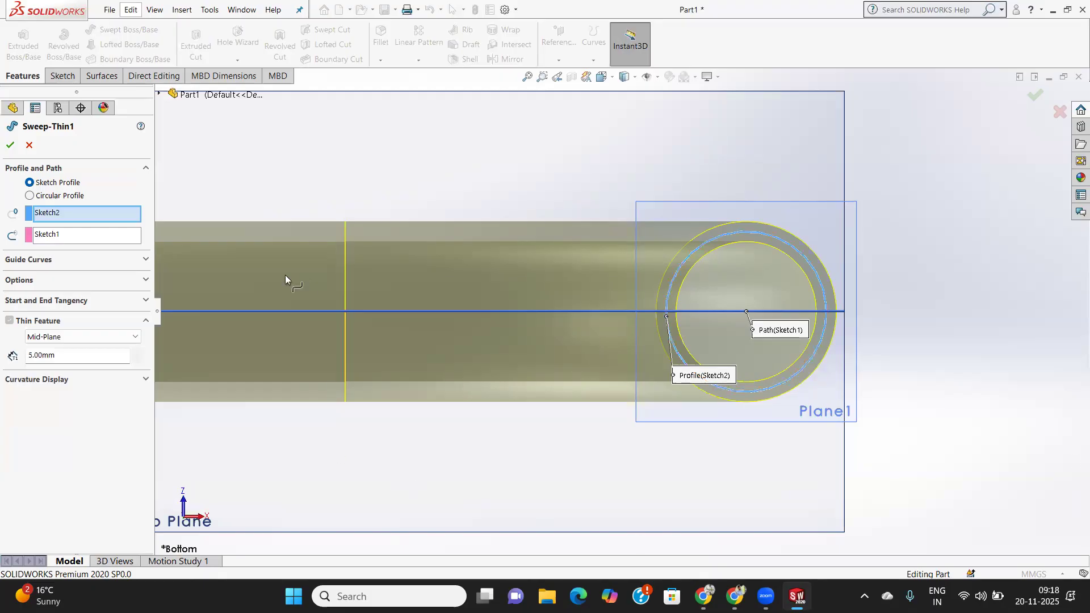
left_click(128, 337)
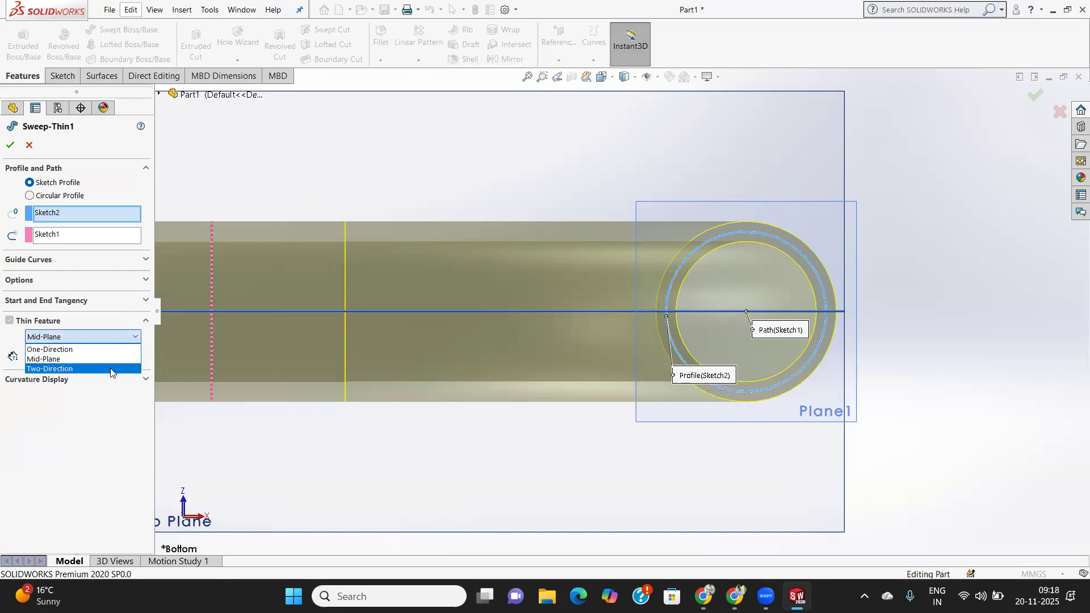
left_click(112, 369)
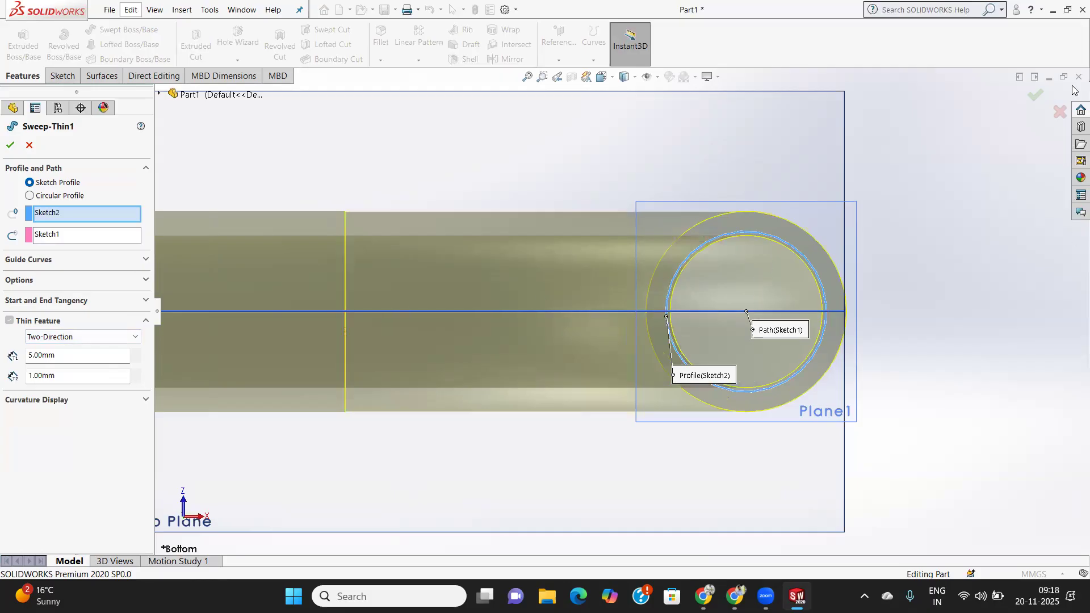
double_click(60, 377)
type("3")
key("Return")
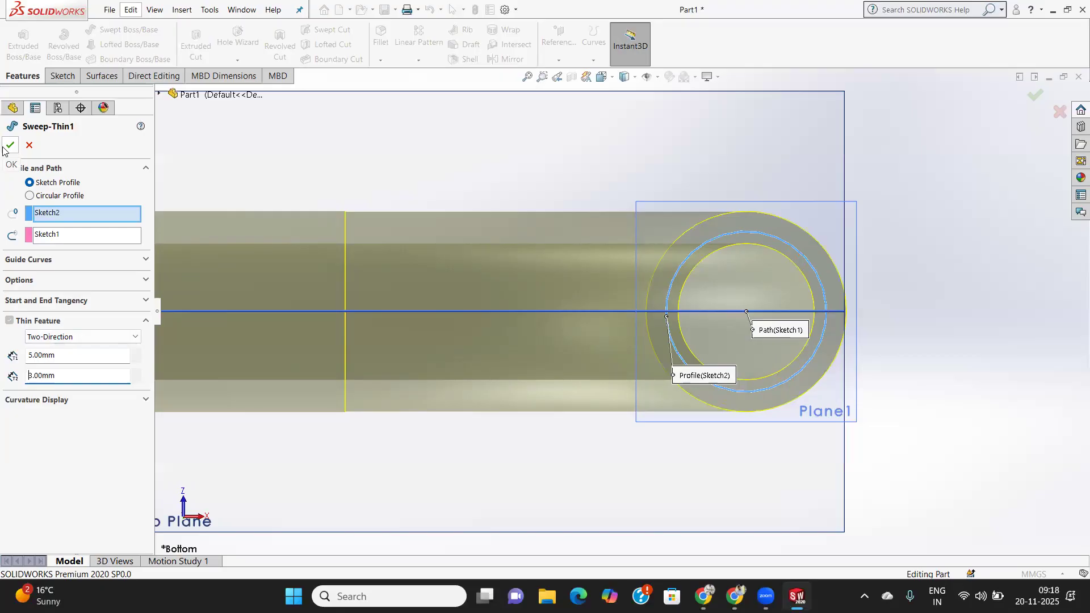
Examine the sweep's profile orientation and twist options, guide curves, and start and end tangency settings.
left_click(145, 282)
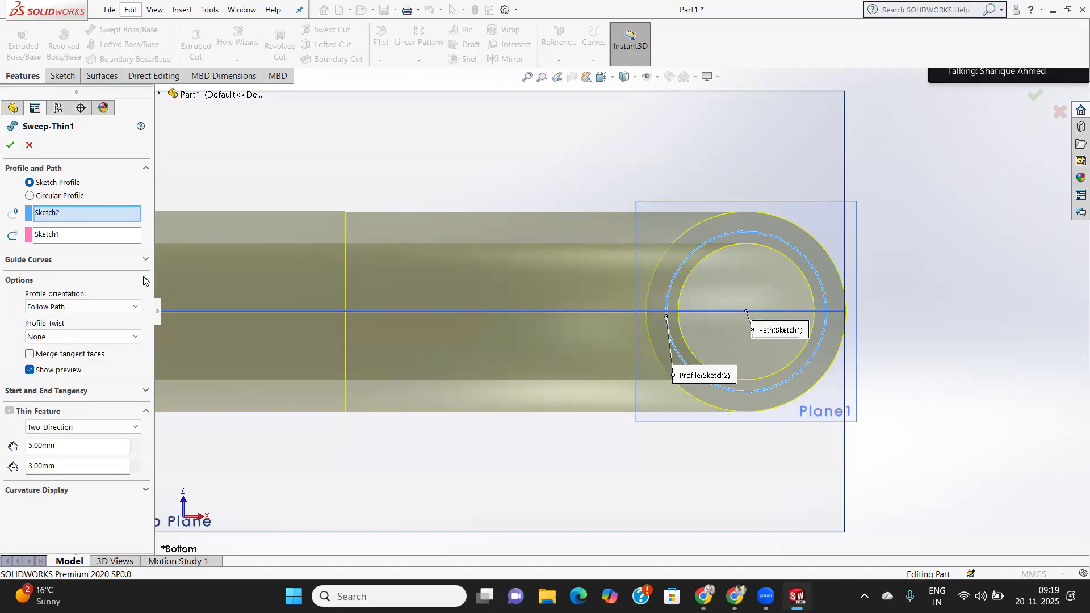
left_click(136, 308)
left_click(136, 307)
left_click(130, 338)
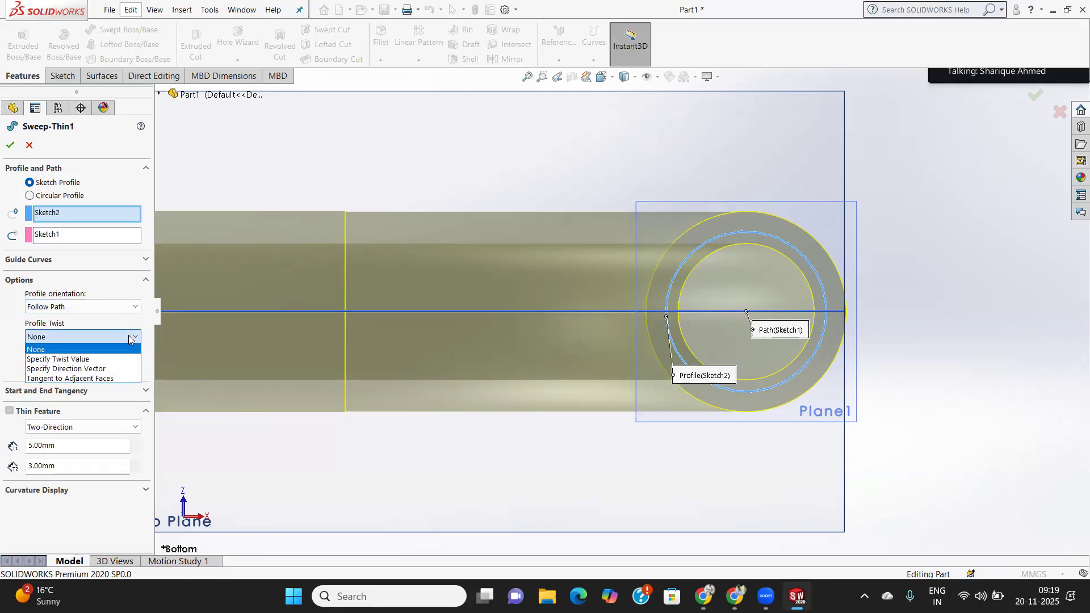
left_click(130, 338)
left_click(141, 257)
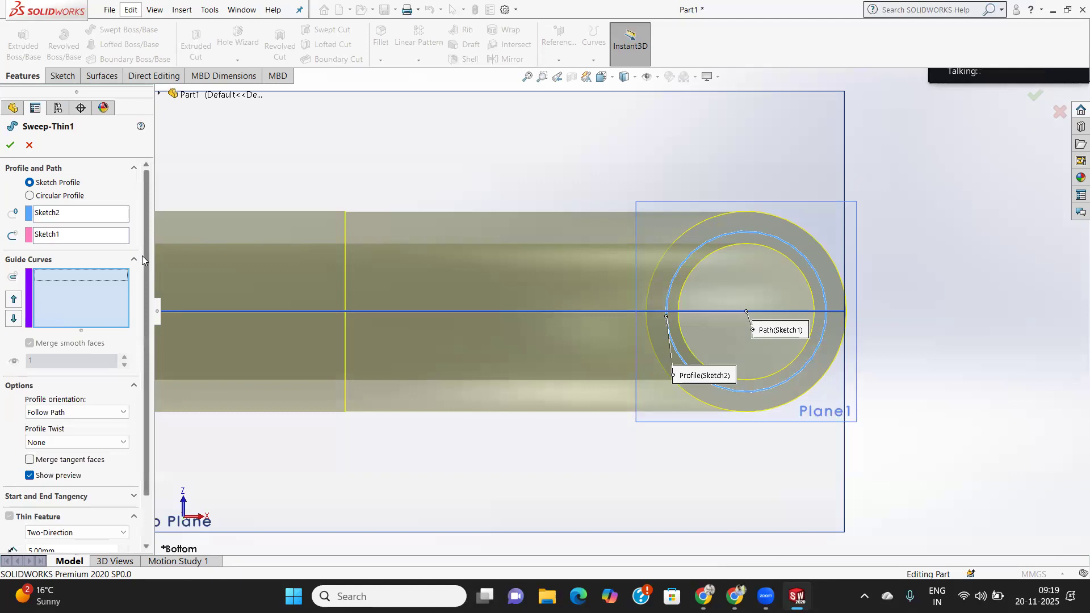
left_click(142, 260)
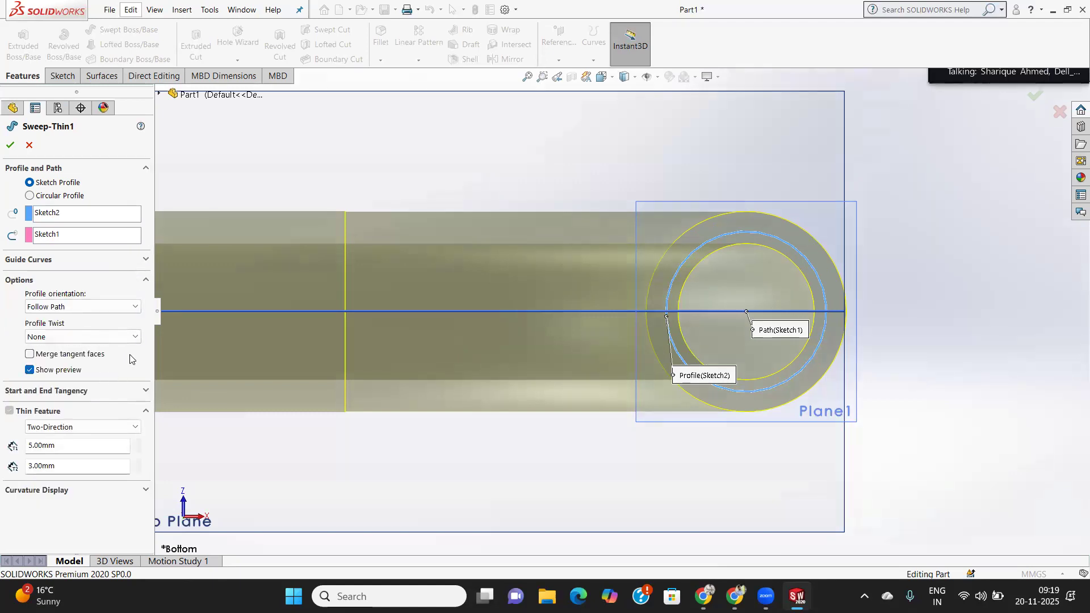
left_click(146, 280)
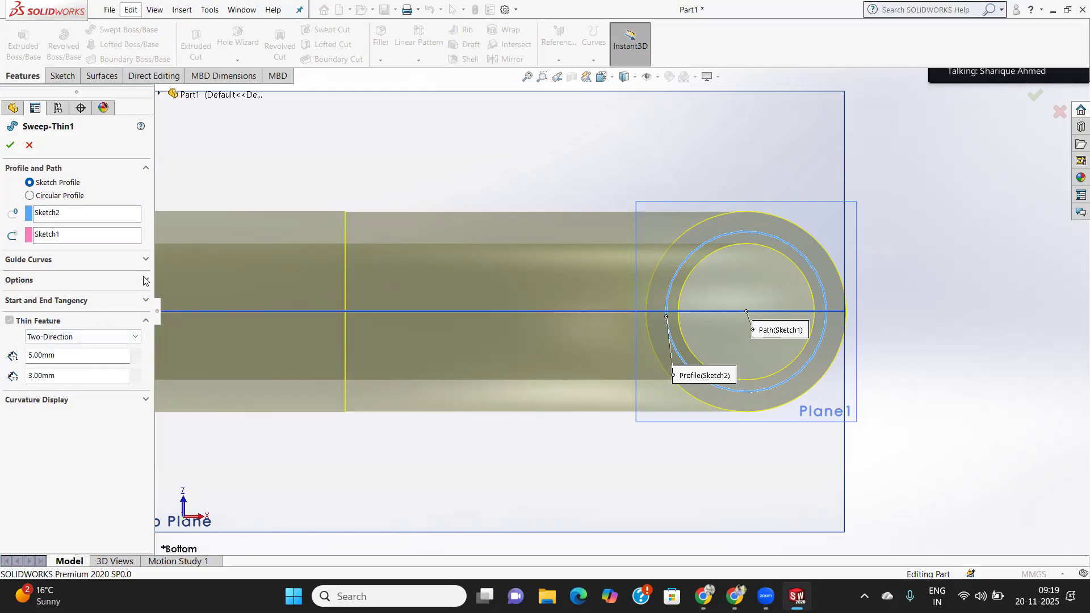
left_click(146, 305)
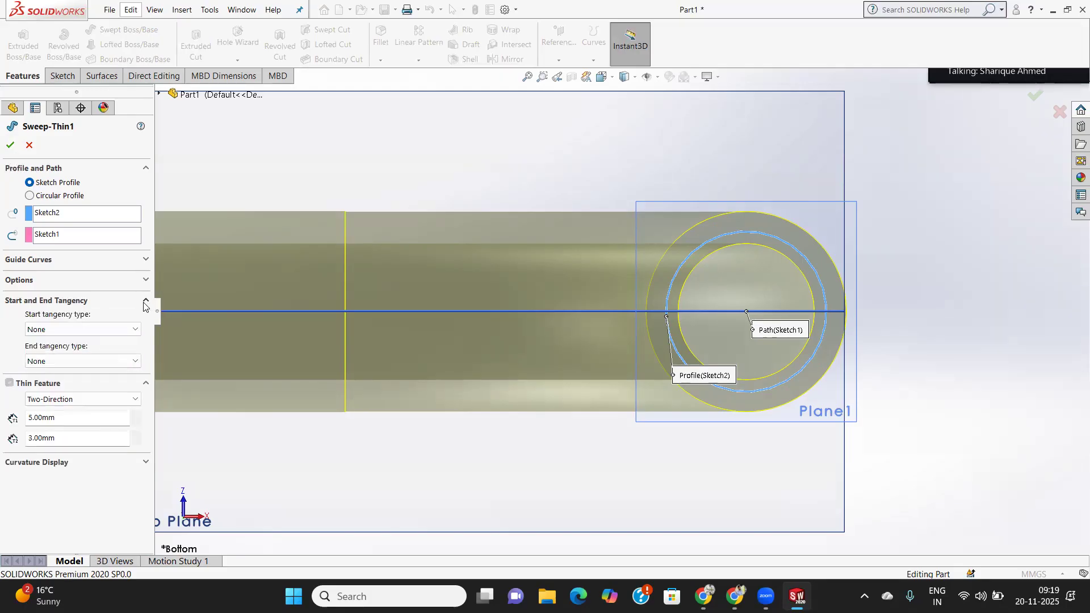
left_click(144, 302)
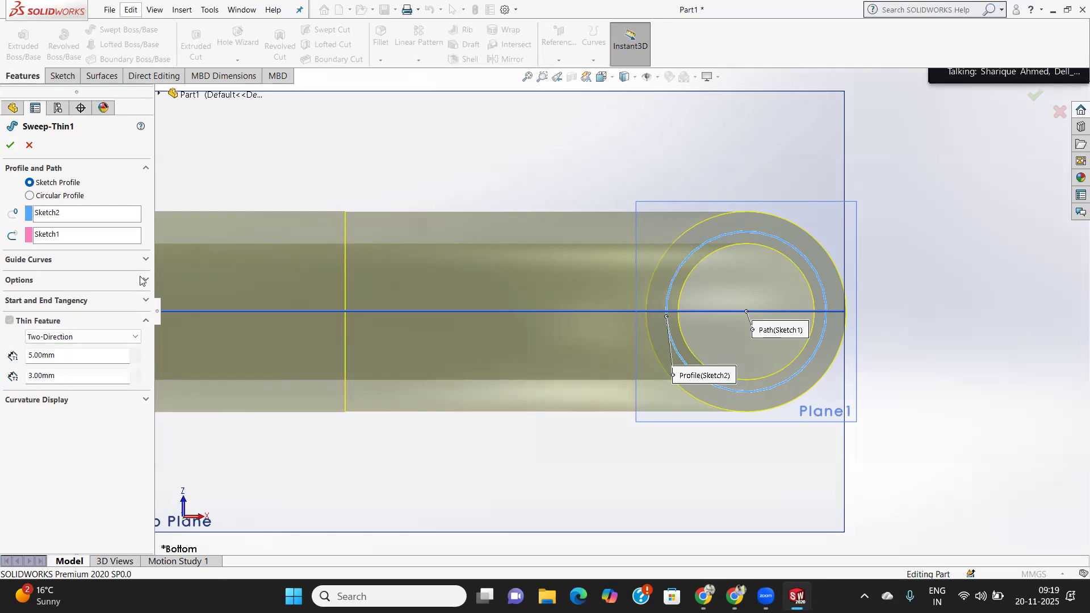
Try Specify Twist Value as the sweep's profile twist and check the other twist choices.
left_click(142, 281)
left_click(137, 308)
left_click(136, 307)
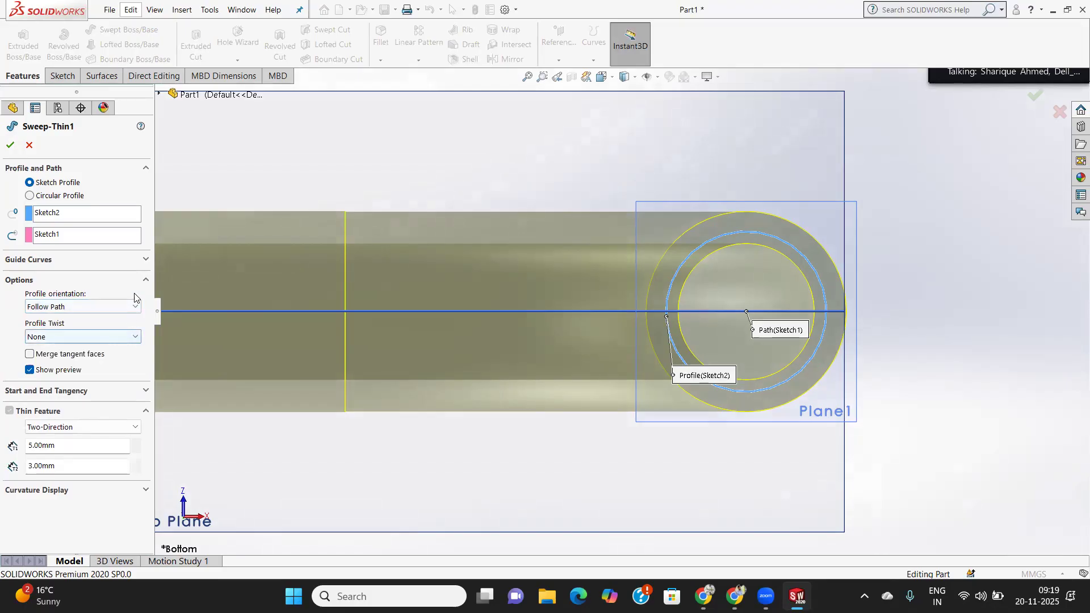
left_click(129, 337)
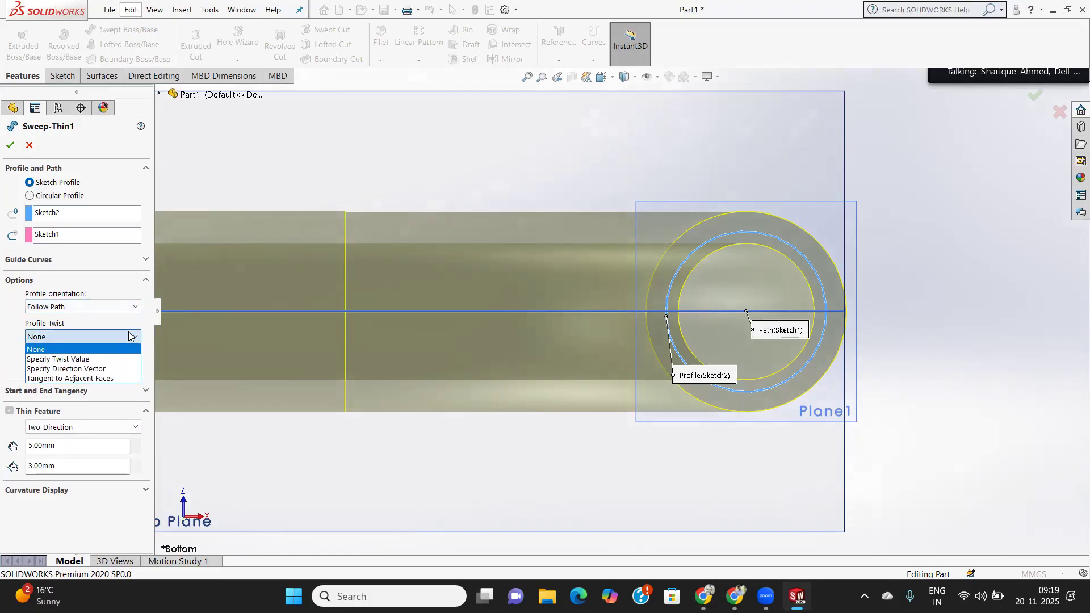
left_click(105, 359)
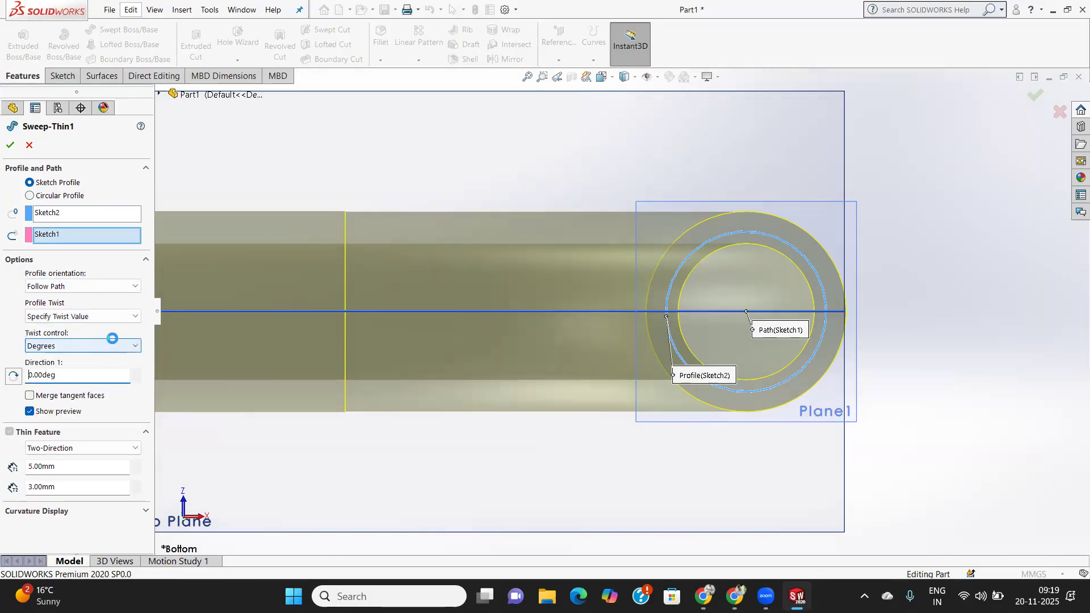
left_click(113, 316)
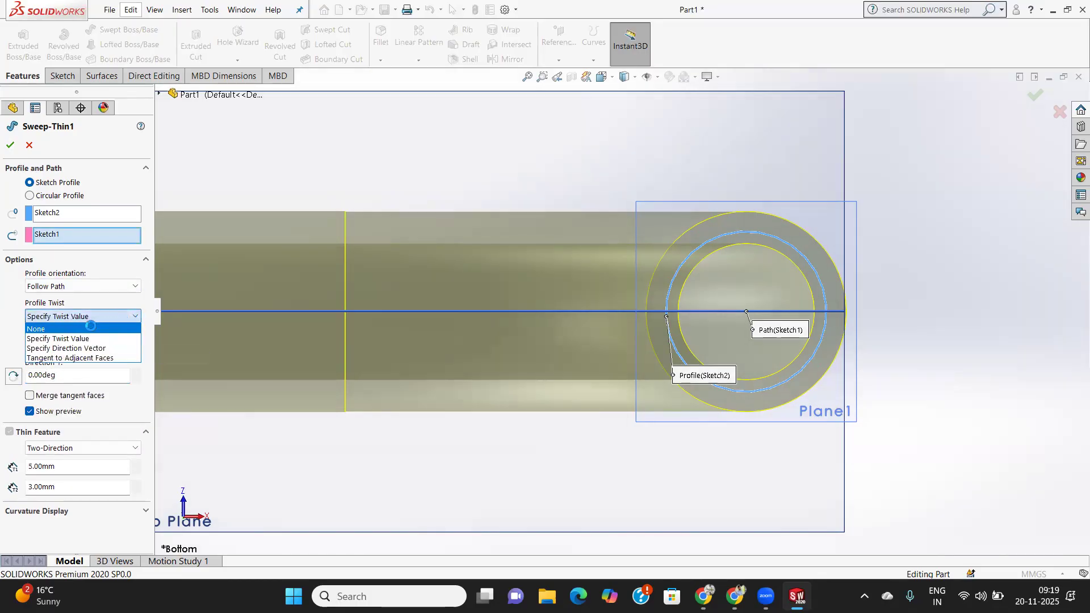
left_click(62, 334)
Accept the edited two-direction thin sweep and inspect the whole bent pipe.
left_click(11, 144)
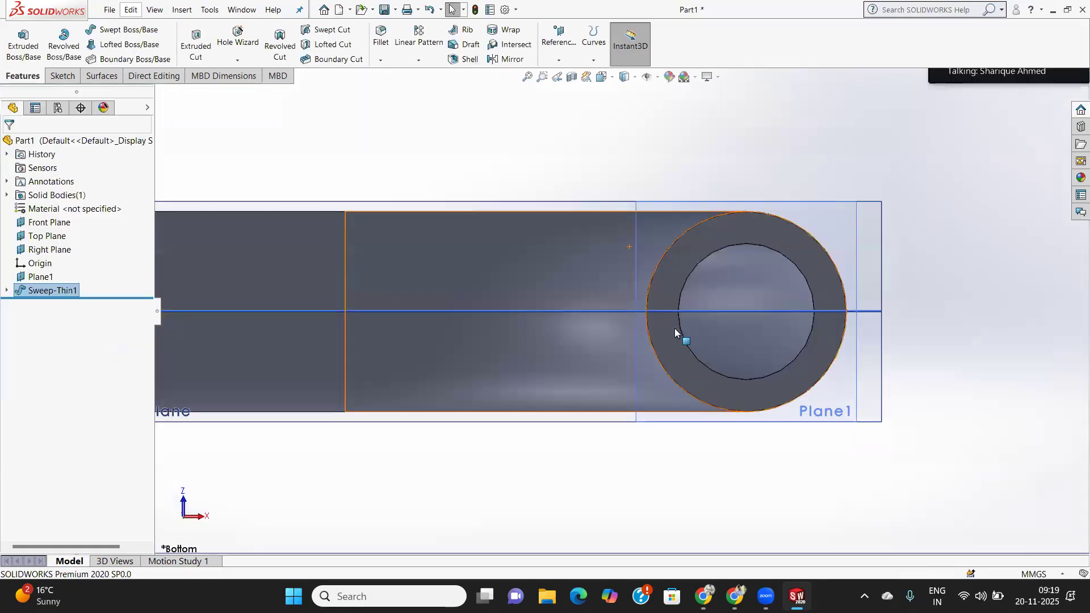
middle_click_drag(604, 286, 613, 491)
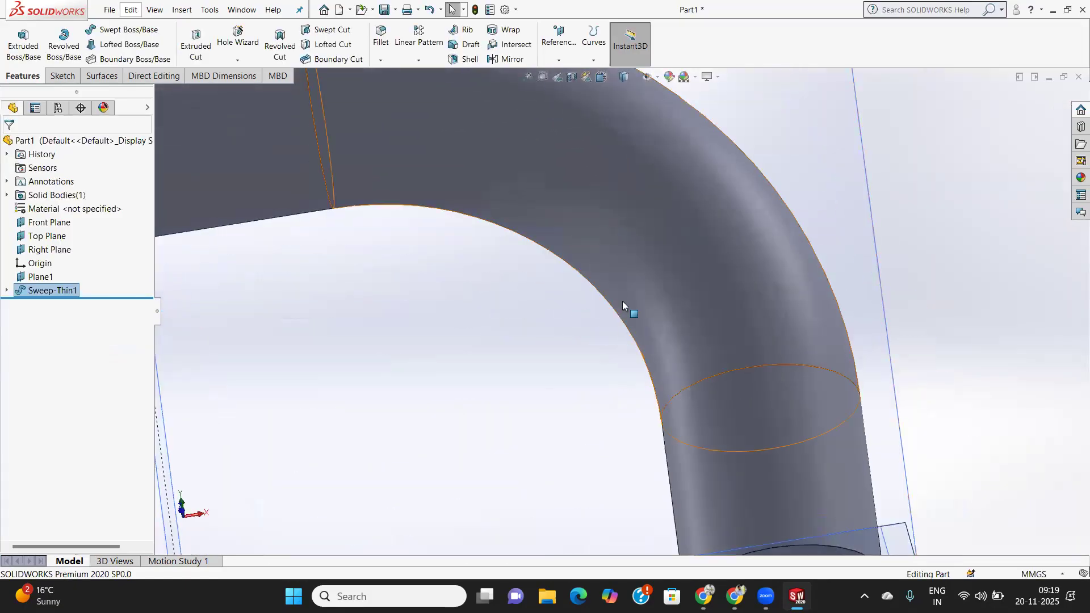
scroll(623, 300, "down", 3)
scroll(624, 300, "up", 5)
middle_click_drag(601, 317, 621, 491)
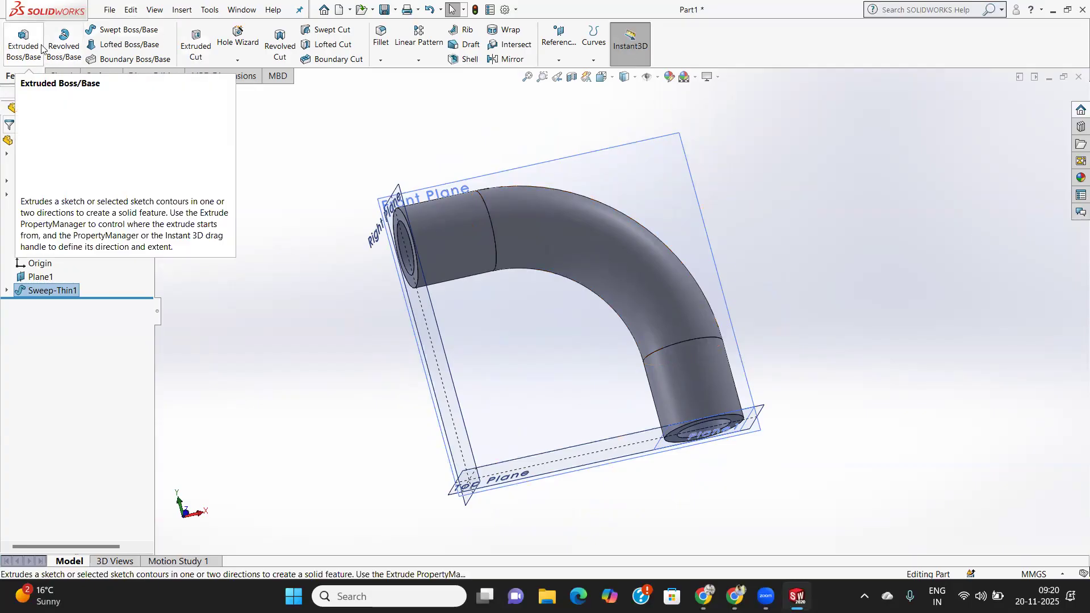
Create a new document from the Part template.
left_click(110, 10)
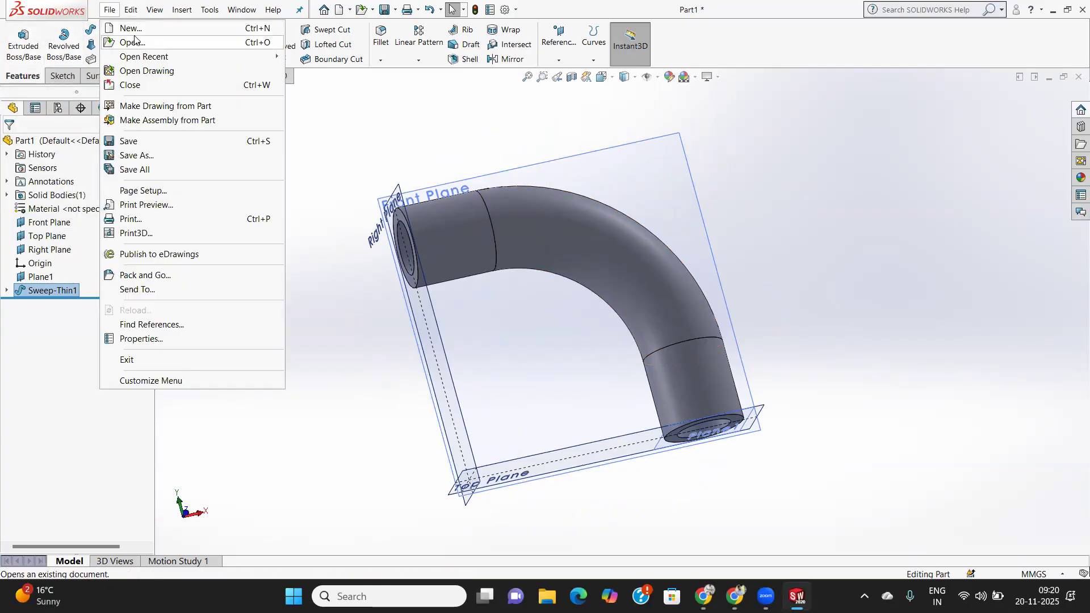
left_click(130, 29)
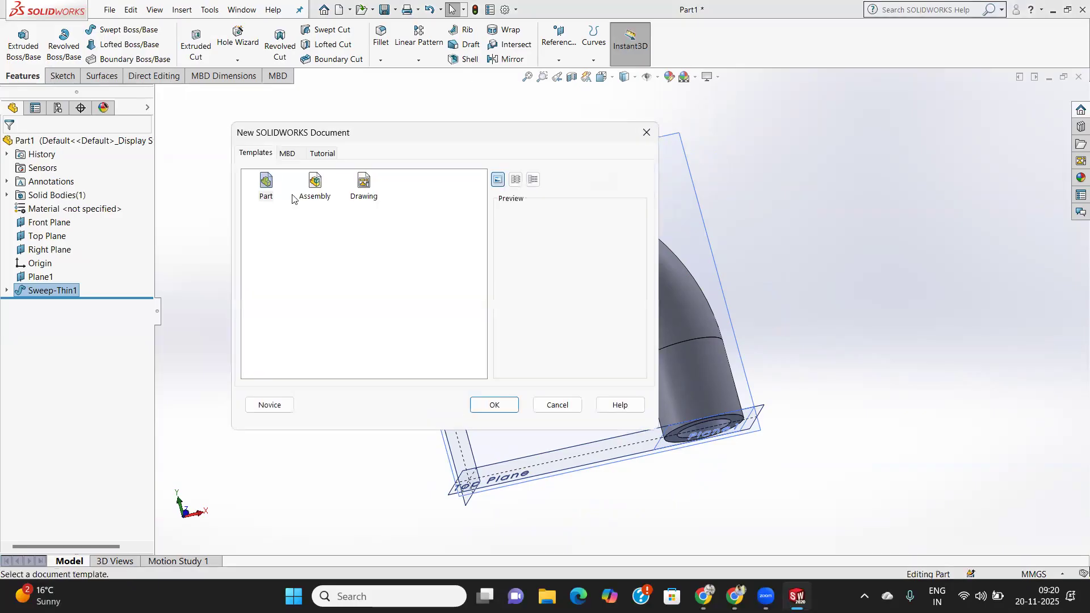
left_click(500, 409)
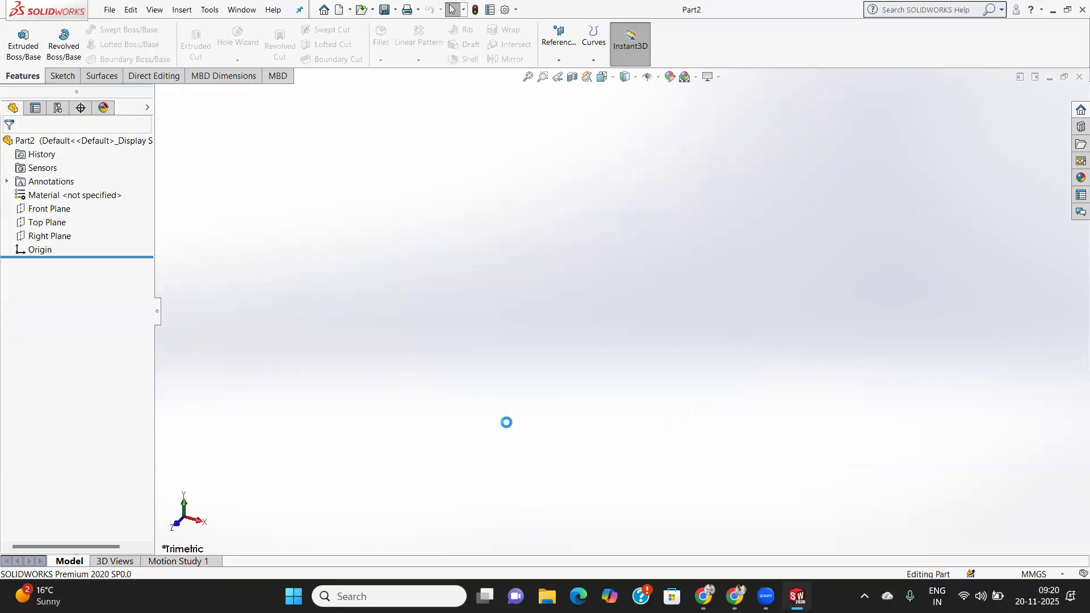
Turn on the display of the reference planes in the new part.
left_click(657, 77)
left_click(664, 87)
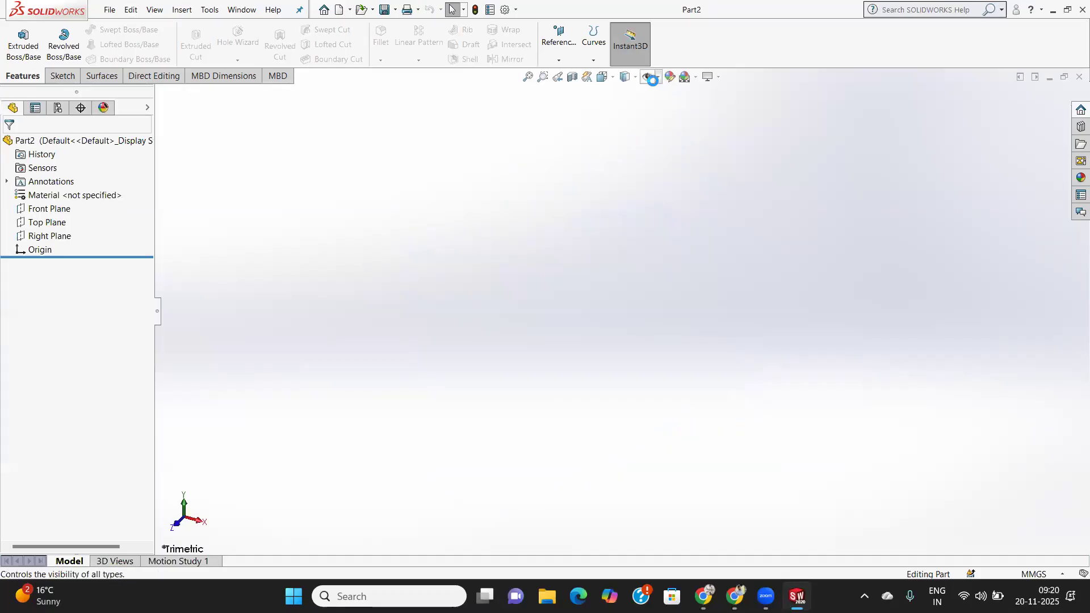
left_click(658, 77)
left_click(658, 76)
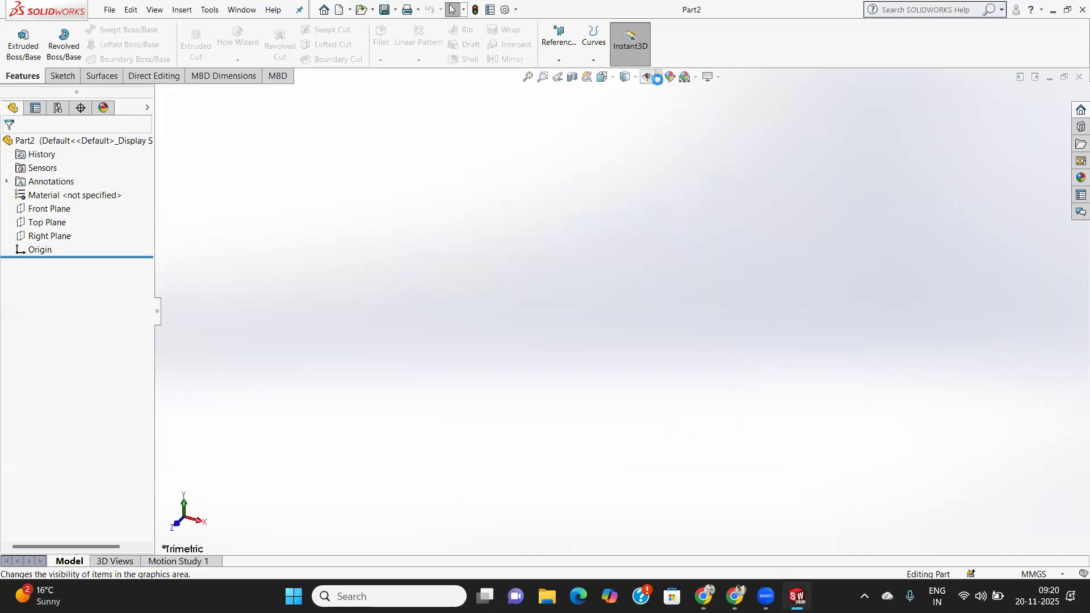
left_click(658, 77)
left_click(664, 92)
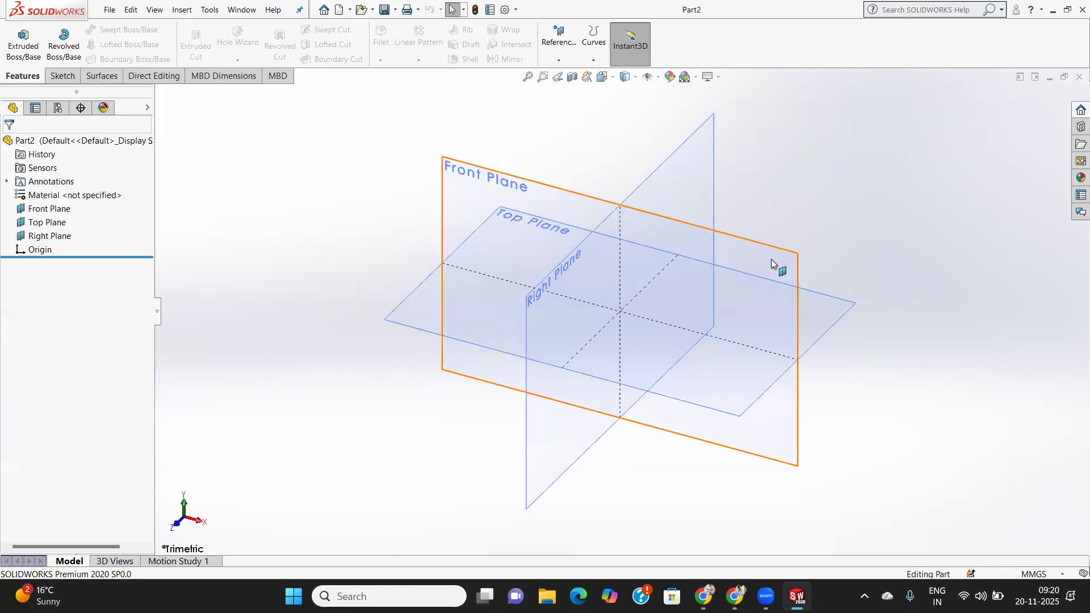
Start a sketch on the Front Plane and draw a vertical line about 71 mm long upward from the origin.
left_click(61, 76)
left_click(19, 37)
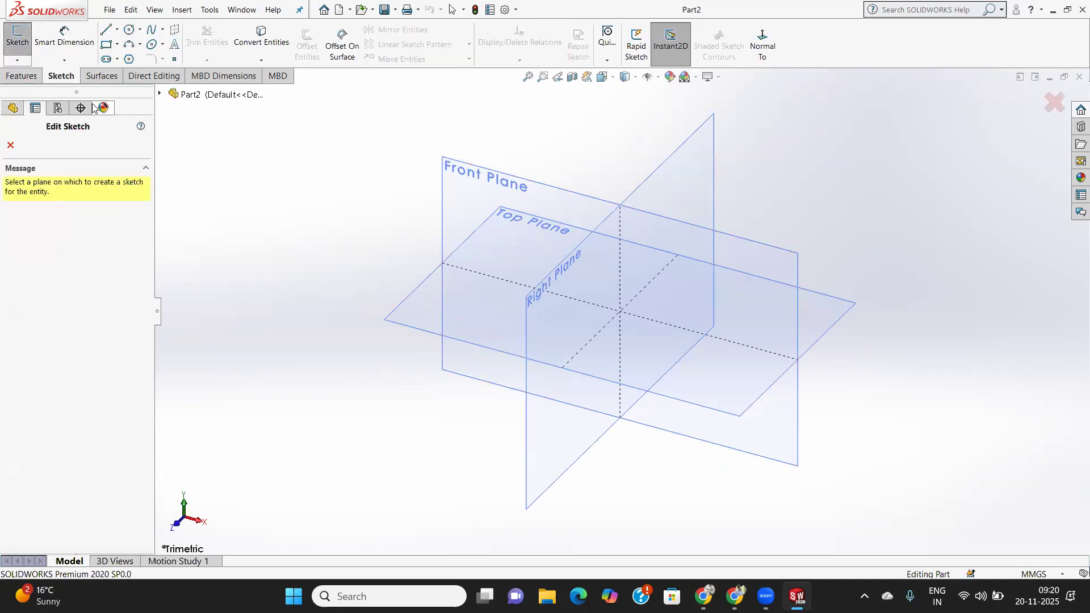
left_click(757, 252)
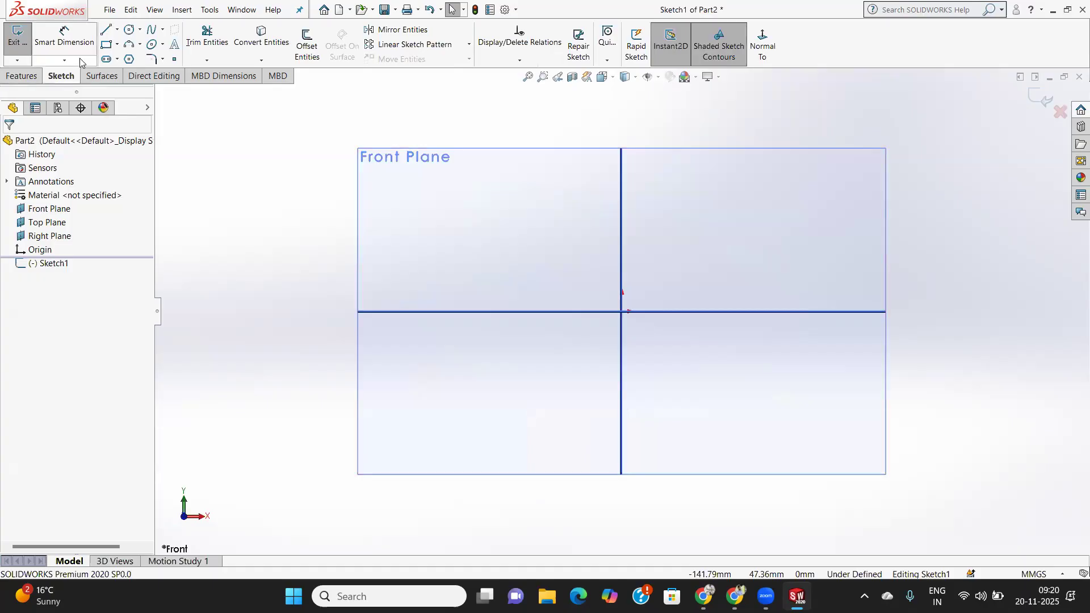
left_click(105, 30)
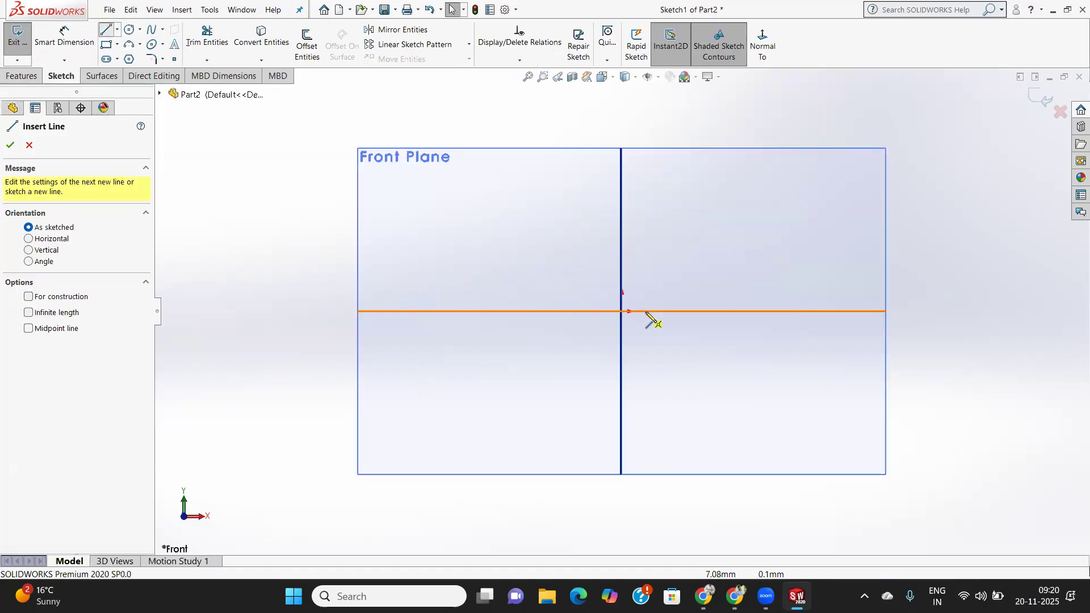
left_click(622, 311)
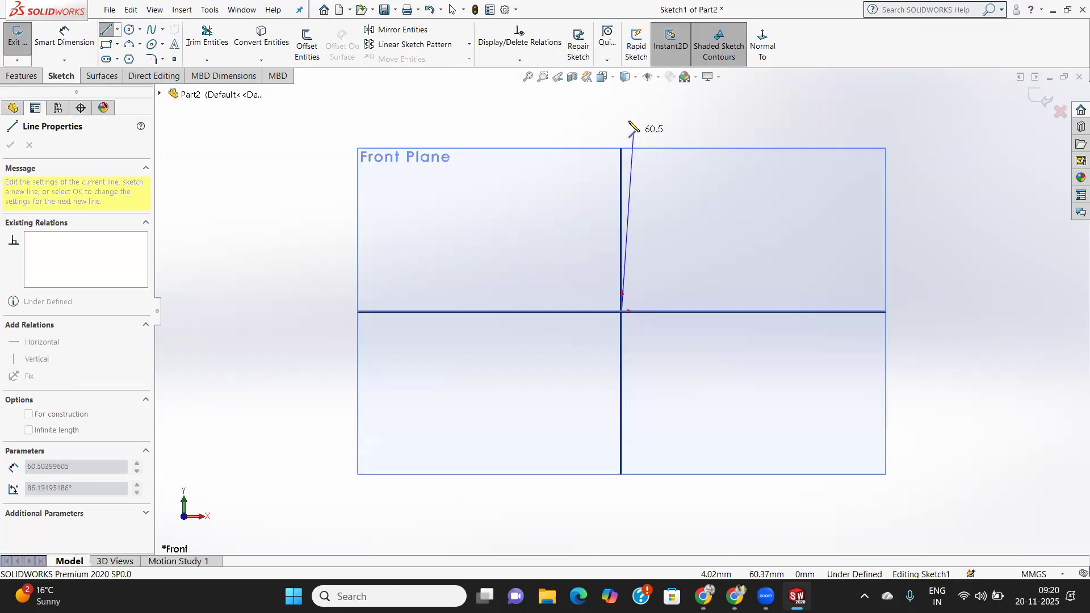
left_click(622, 105)
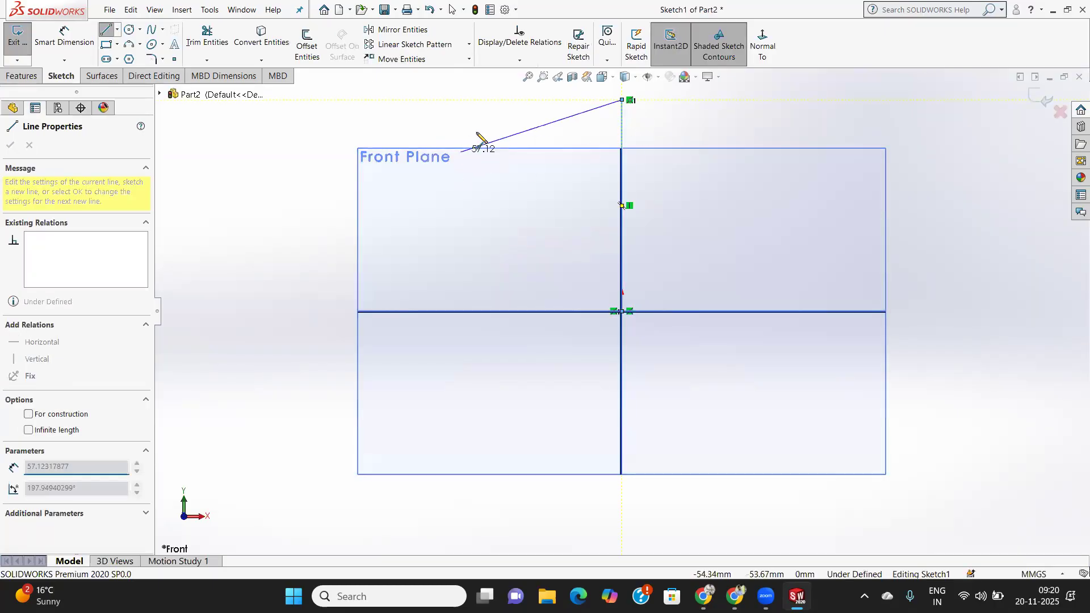
right_click(506, 134)
left_click(554, 139)
Dimension the vertical line to 100 mm and exit the sketch.
left_click(64, 39)
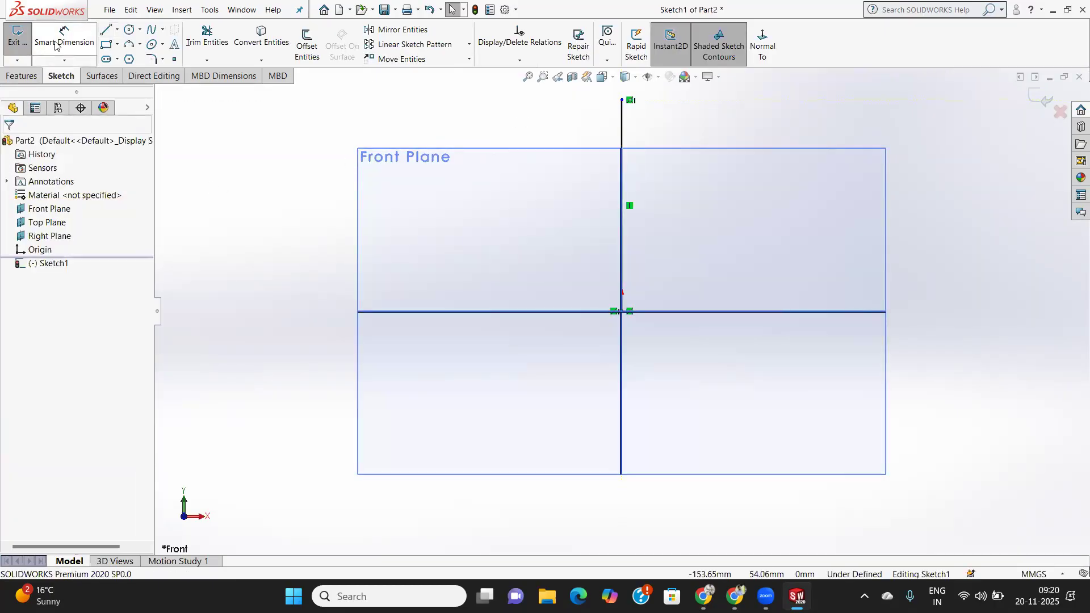
left_click(624, 136)
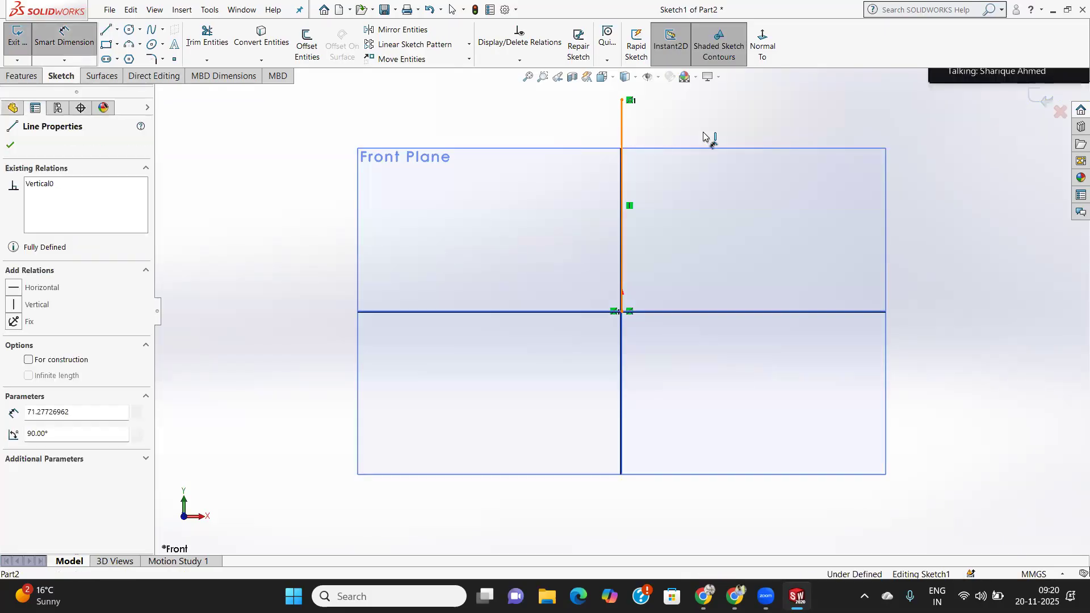
left_click(757, 147)
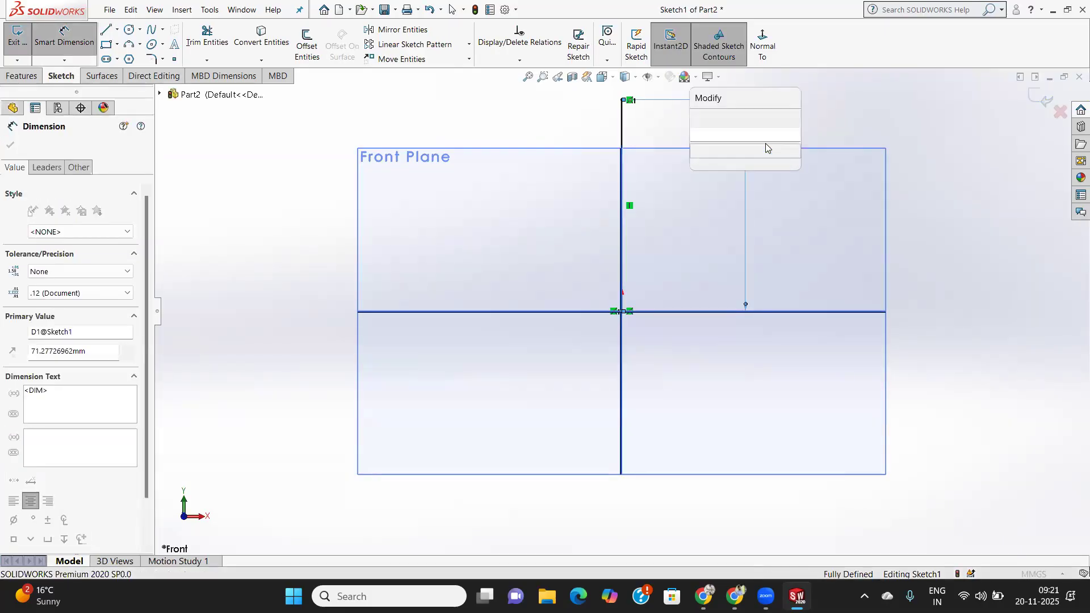
type("100")
key("Return")
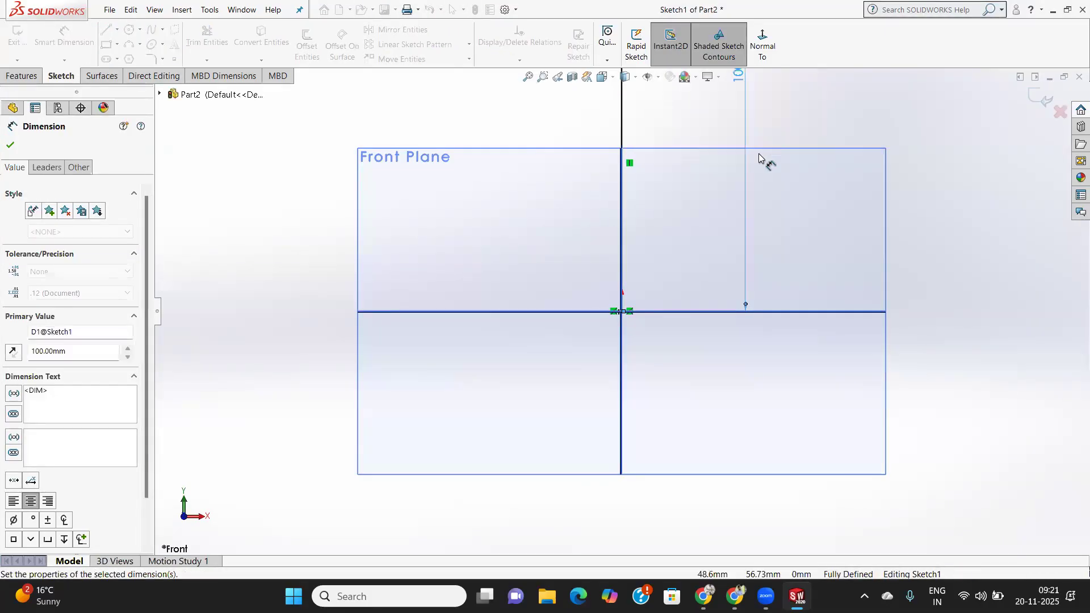
scroll(632, 208, "down", 2)
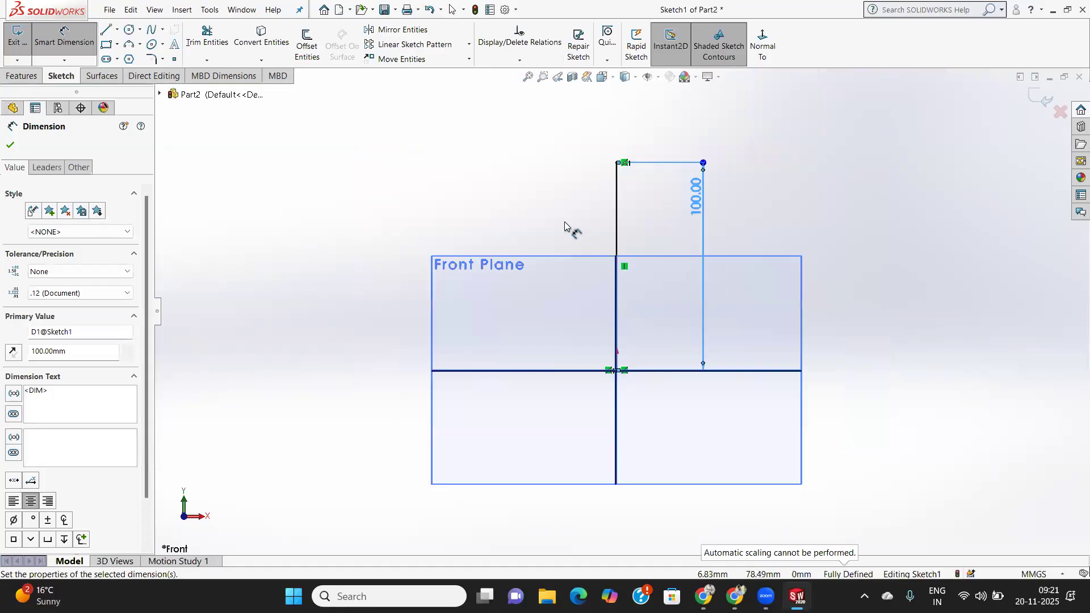
left_click(10, 146)
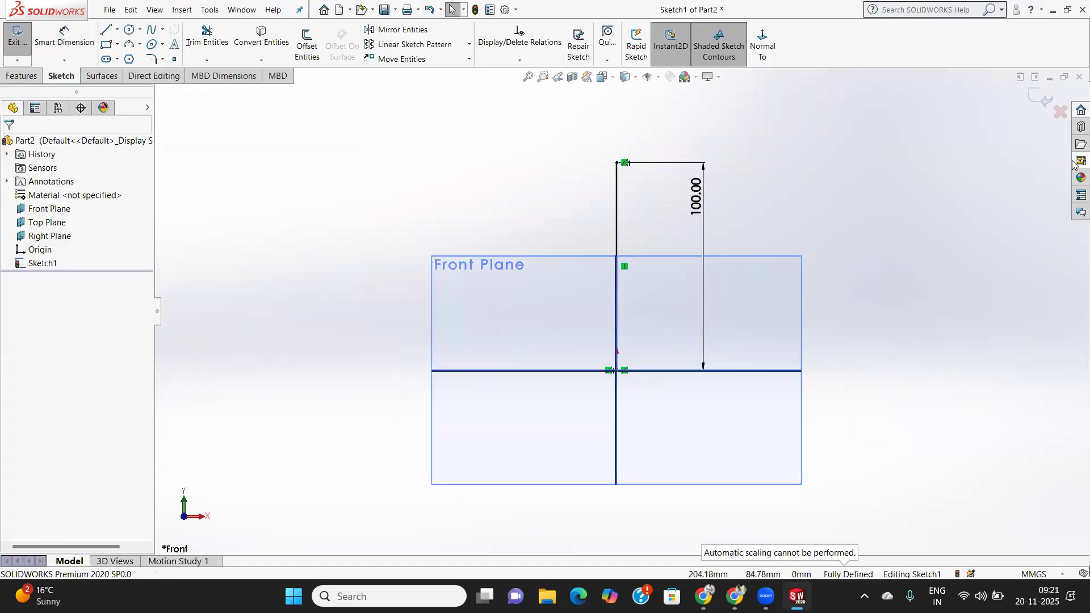
left_click(1045, 97)
Start a sketch on the Top Plane and draw a circle about 13 mm in diameter, centred about 15 mm left of the origin.
mouse_move(667, 303)
middle_mouse_down()
mouse_move(704, 314)
mouse_move(690, 311)
mouse_move(691, 350)
mouse_move(676, 372)
middle_mouse_up()
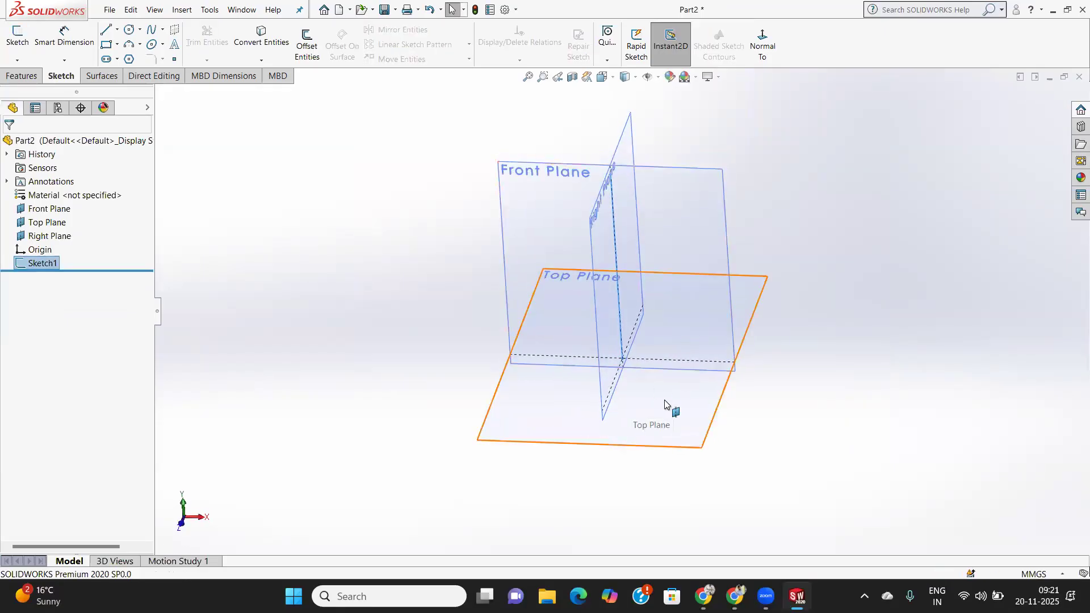
left_click(665, 400)
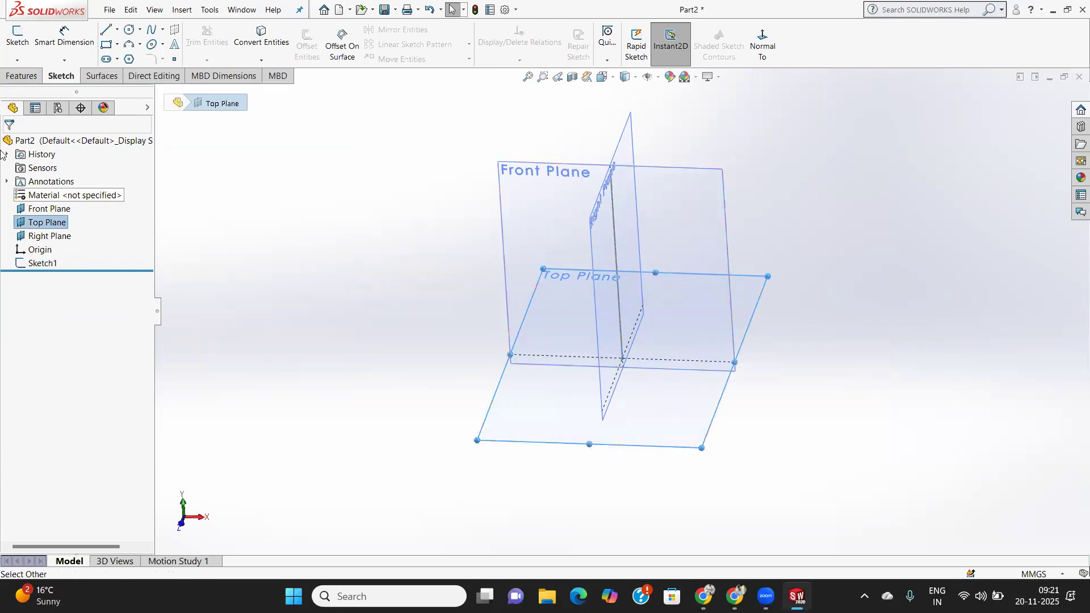
left_click(17, 37)
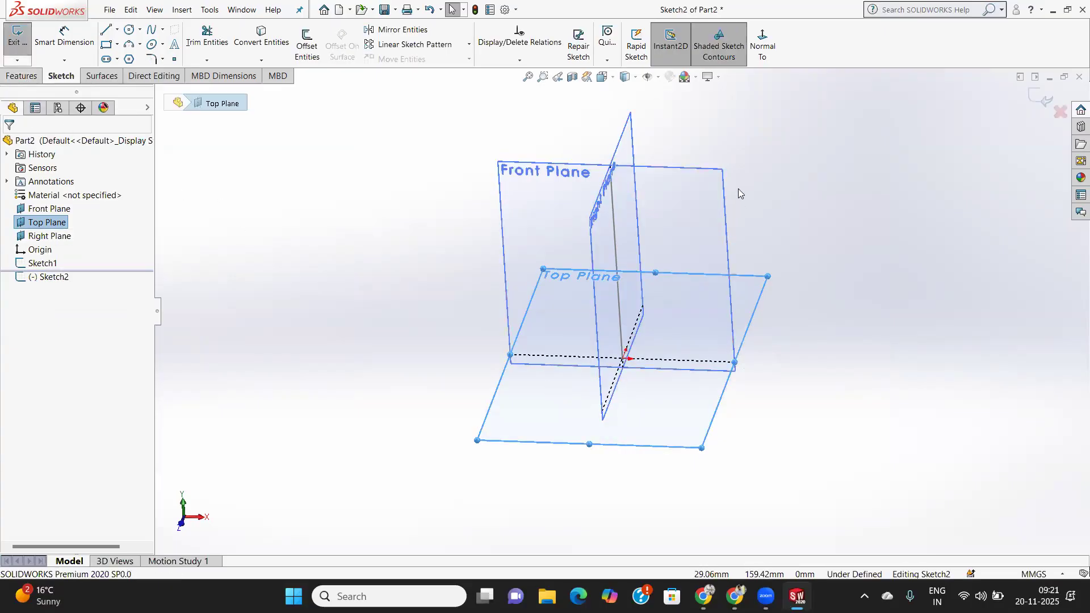
left_click(763, 40)
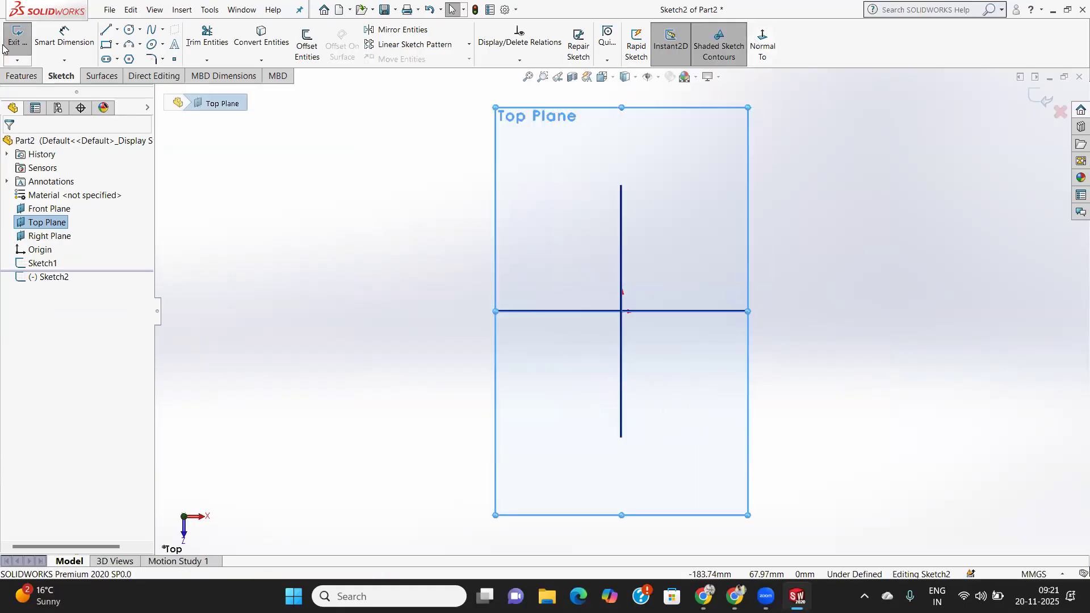
left_click(130, 31)
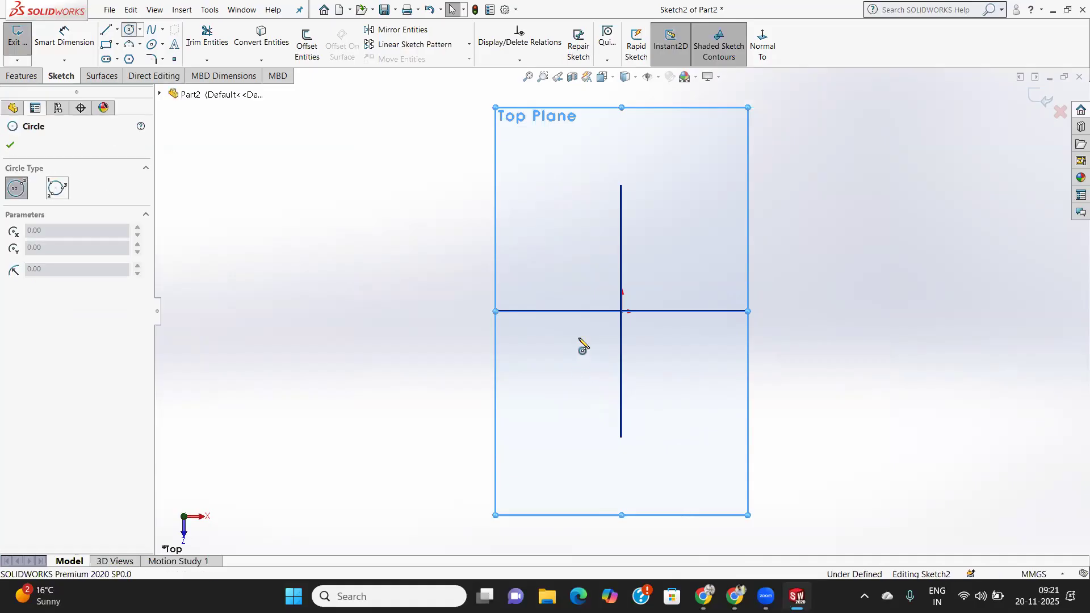
left_click(588, 311)
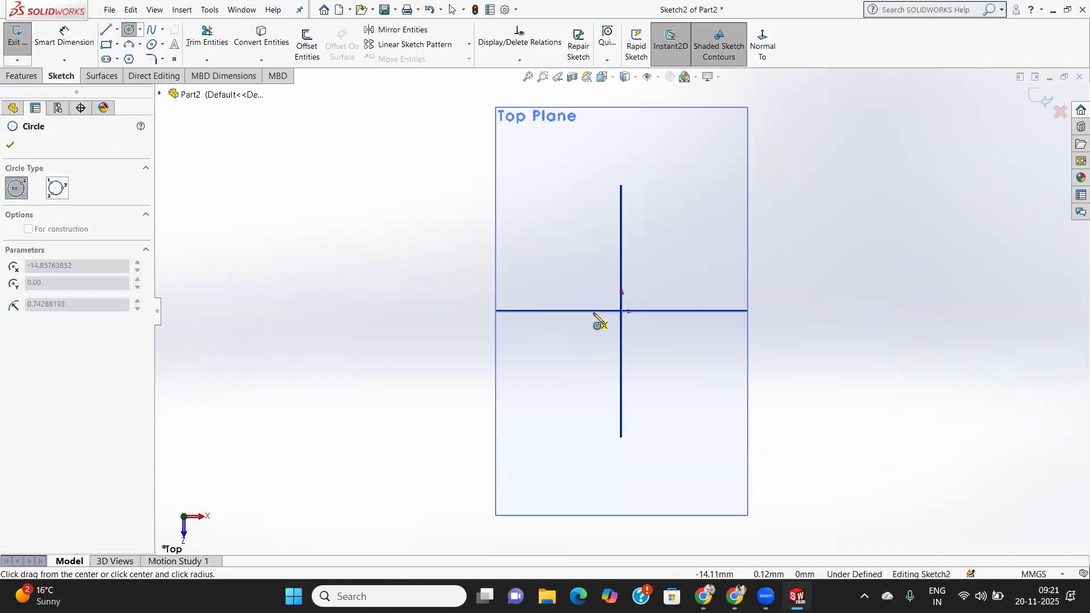
left_click(597, 323)
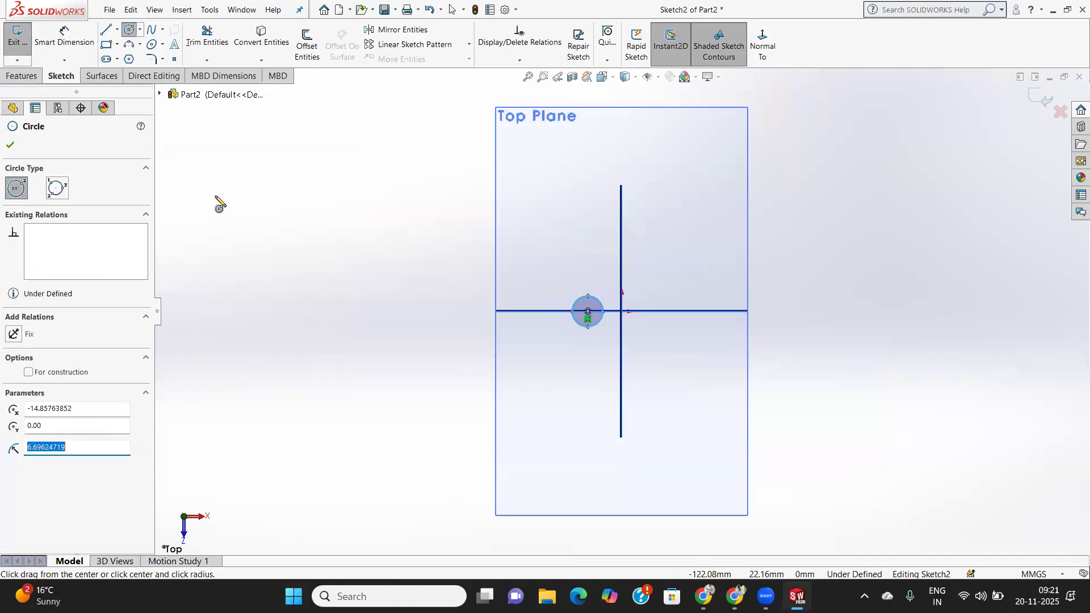
left_click(10, 145)
Dimension the circle's diameter to 6 mm and exit the sketch.
left_click(64, 39)
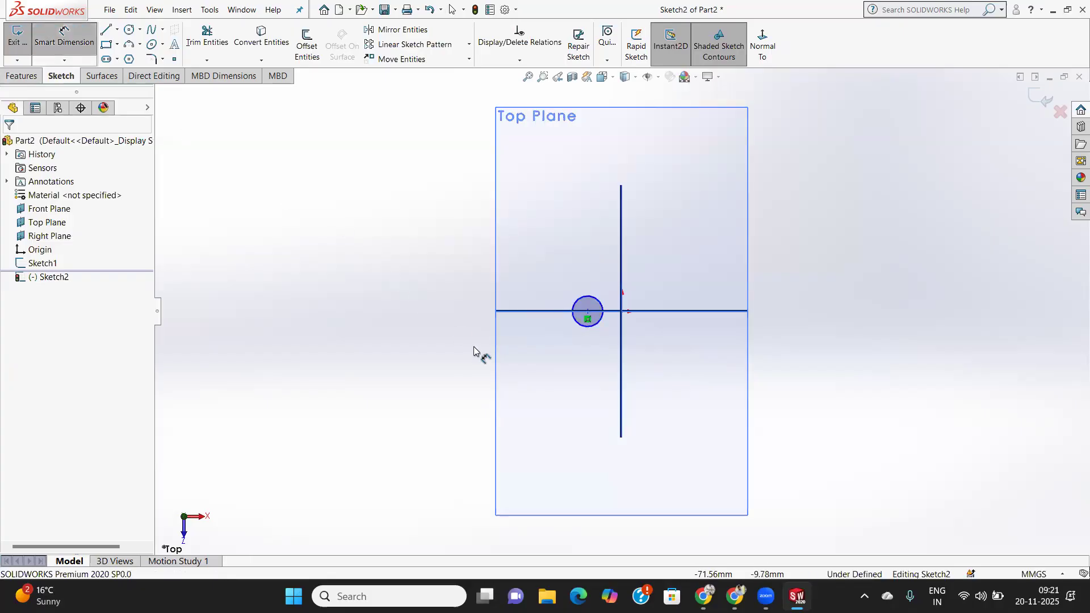
left_click(576, 329)
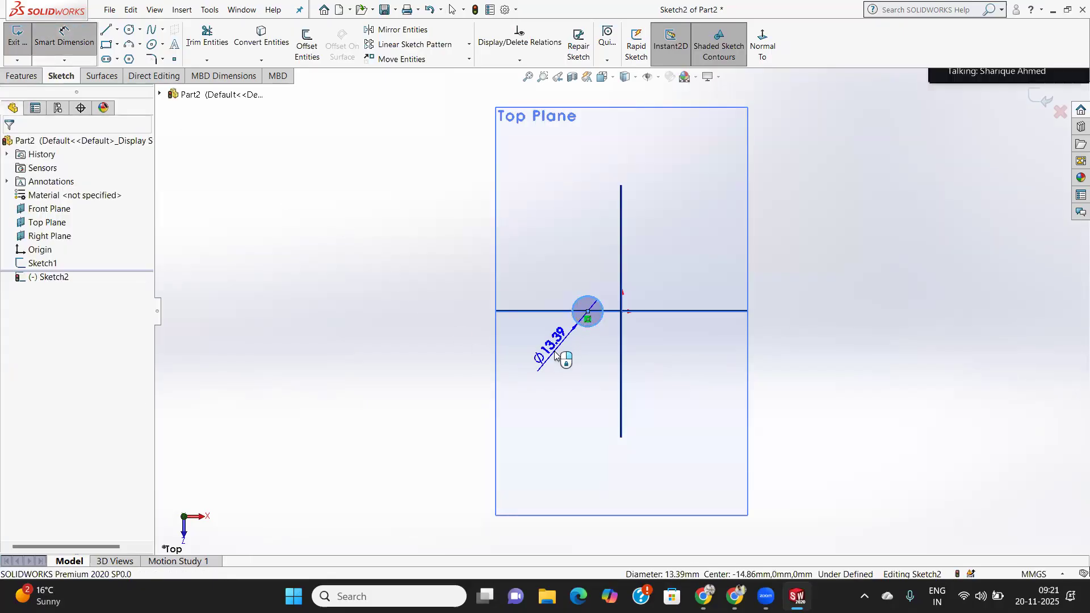
left_click(564, 357)
type("6")
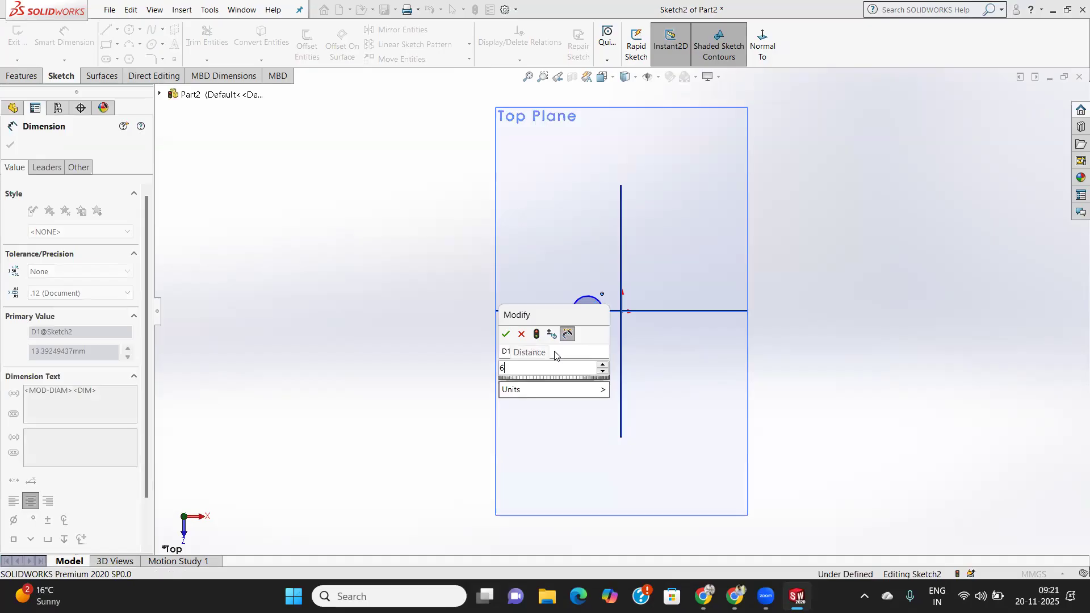
key("Return")
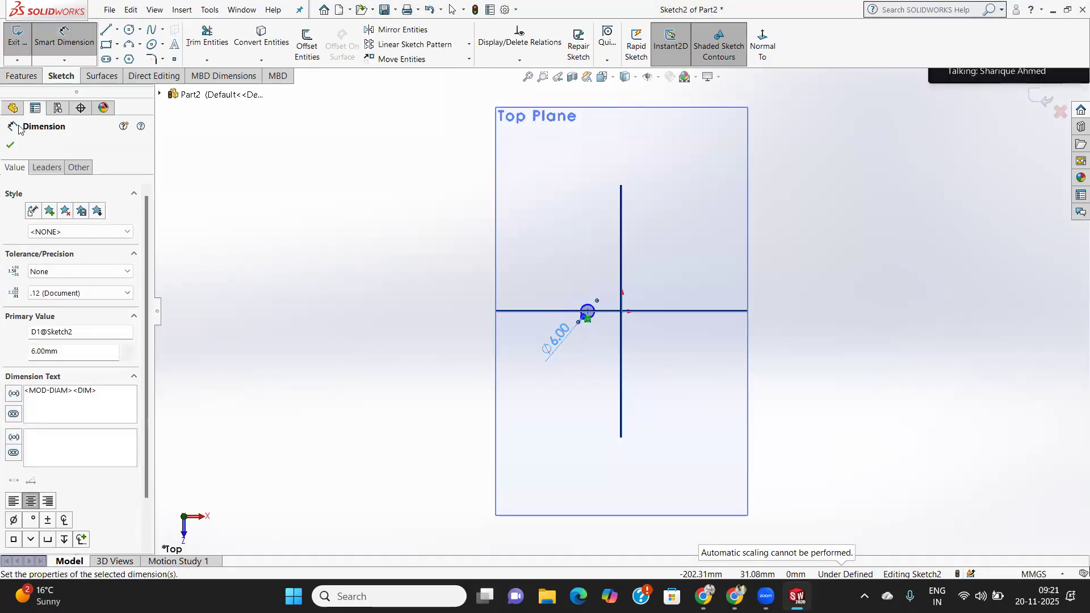
left_click(10, 146)
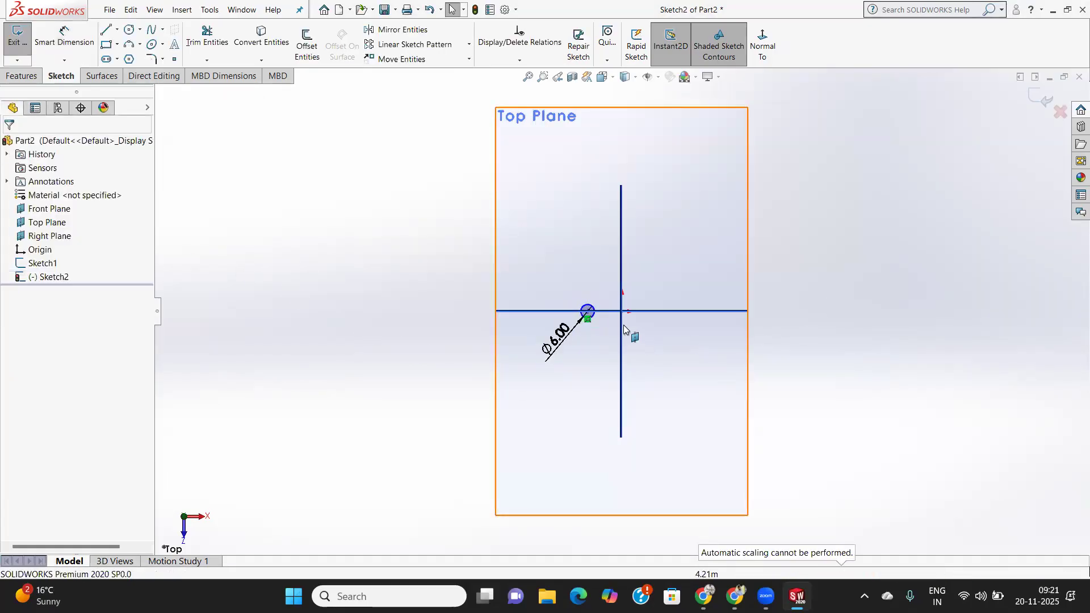
scroll(623, 325, "down", 2)
mouse_move(666, 286)
middle_mouse_down()
mouse_move(691, 404)
mouse_move(758, 385)
mouse_move(743, 295)
mouse_move(649, 134)
mouse_move(707, 133)
middle_mouse_up()
mouse_move(578, 469)
middle_mouse_down()
mouse_move(657, 419)
mouse_move(543, 426)
mouse_move(568, 450)
mouse_move(540, 485)
mouse_move(577, 374)
mouse_move(572, 291)
mouse_move(514, 311)
mouse_move(536, 342)
mouse_move(526, 306)
mouse_move(634, 295)
middle_mouse_up()
mouse_move(835, 295)
middle_mouse_down()
mouse_move(823, 314)
mouse_move(710, 342)
mouse_move(767, 356)
mouse_move(794, 380)
mouse_move(772, 369)
mouse_move(794, 335)
mouse_move(713, 304)
mouse_move(657, 300)
mouse_move(659, 339)
mouse_move(719, 388)
middle_mouse_up()
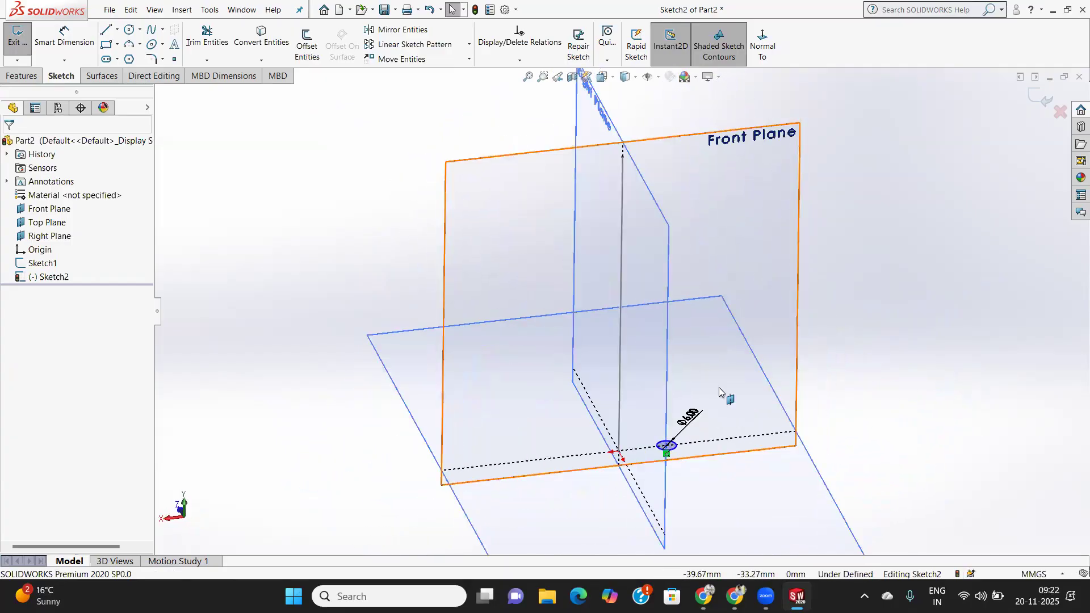
left_click(1047, 101)
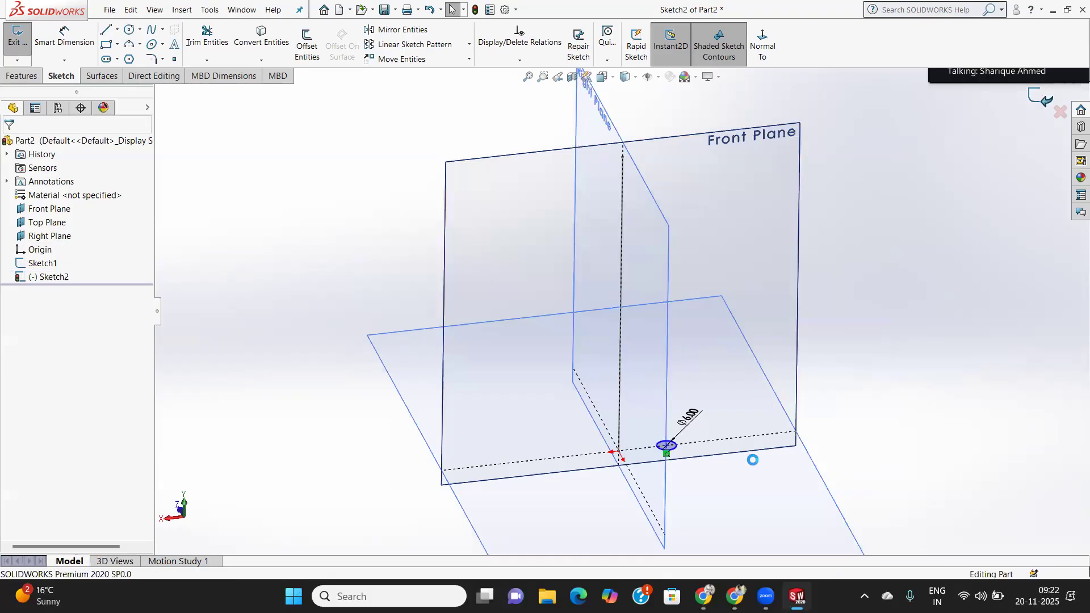
Start a Swept Boss/Base with the circle sketch as the profile and the vertical line as the path.
middle_click_drag(676, 466, 686, 470)
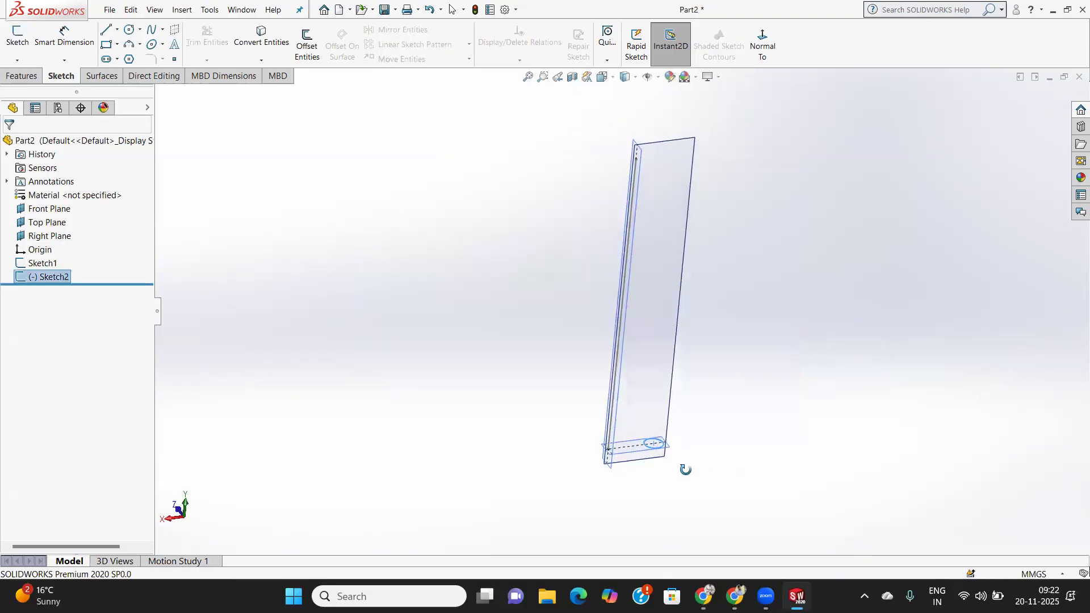
left_click(11, 77)
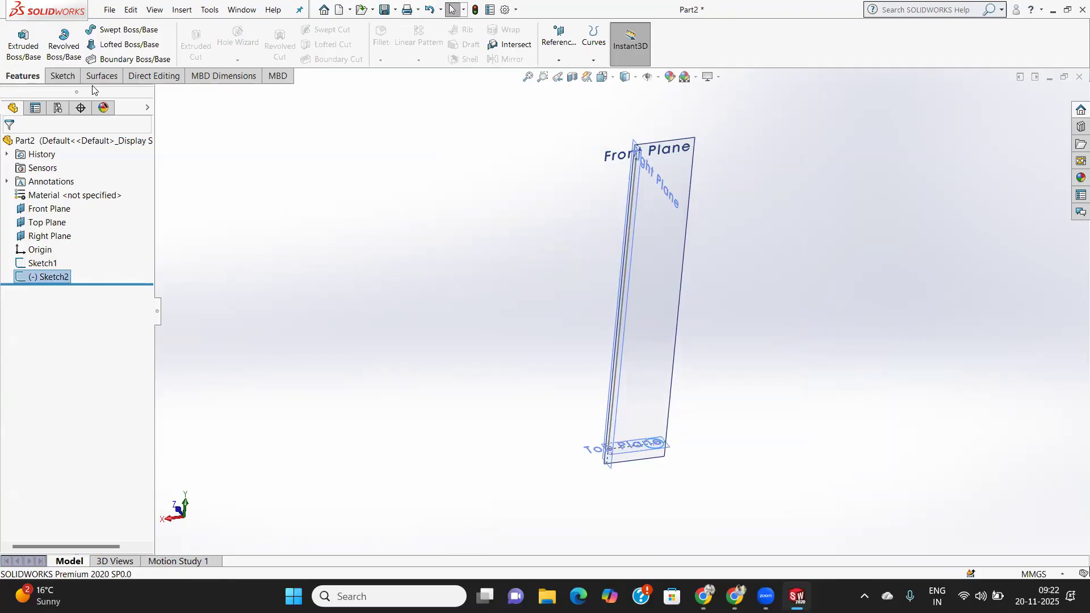
left_click(122, 30)
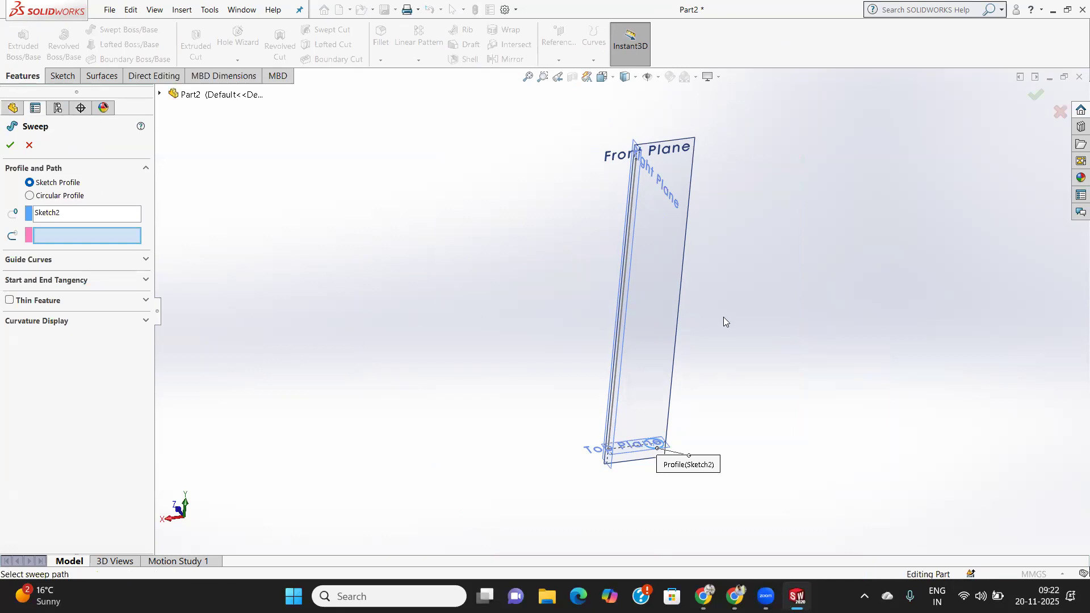
left_click(623, 290)
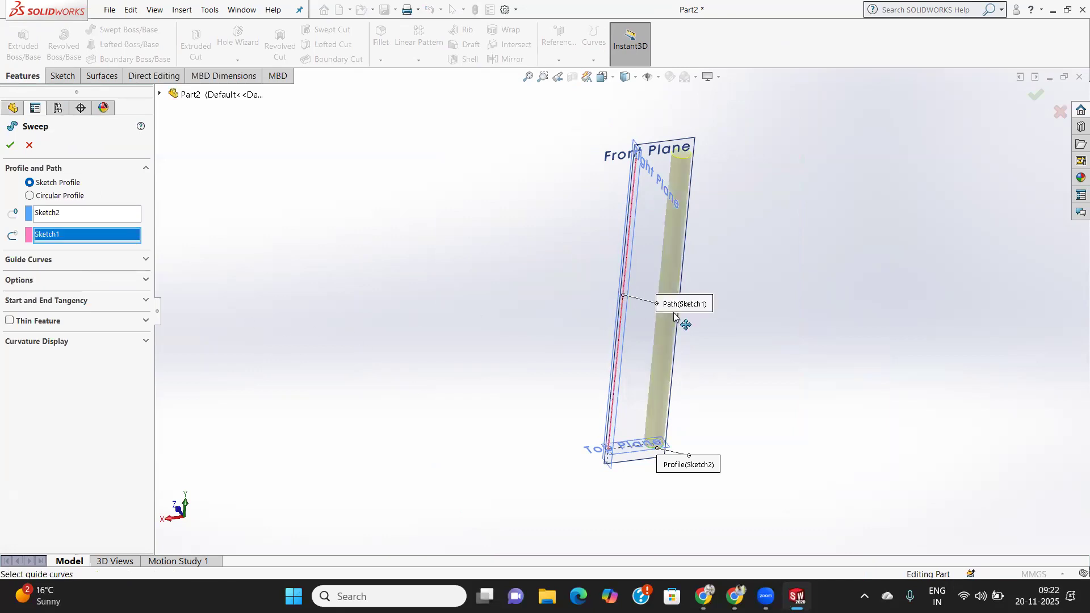
middle_click_drag(727, 372, 691, 373)
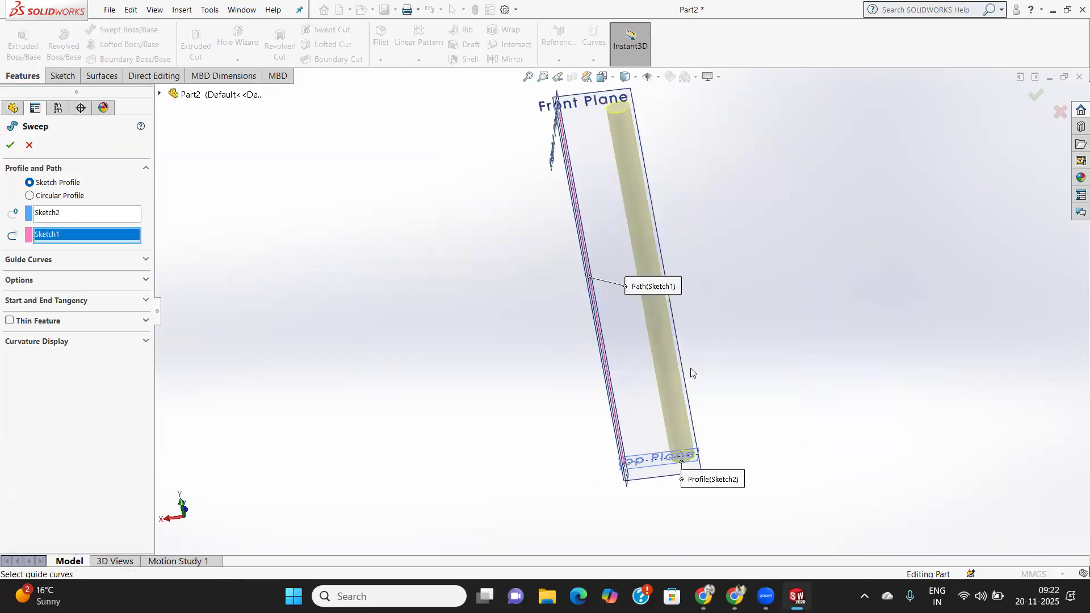
Set the sweep's profile twist to Specify Twist Value with the twist controlled in revolutions.
left_click(131, 283)
left_click(132, 309)
left_click(122, 330)
left_click(126, 309)
left_click(123, 319)
left_click(122, 336)
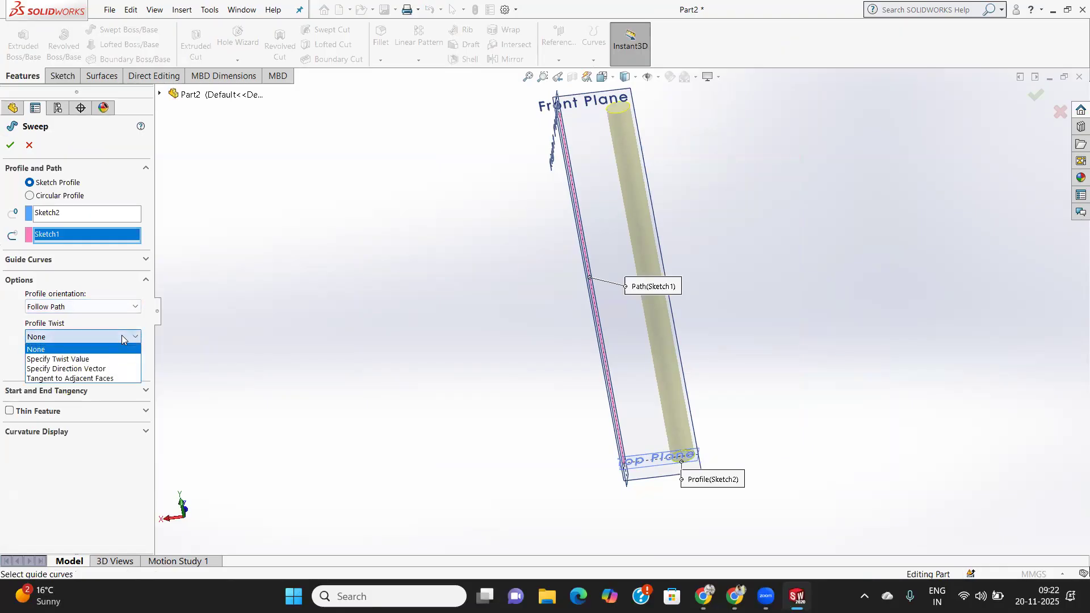
left_click(106, 360)
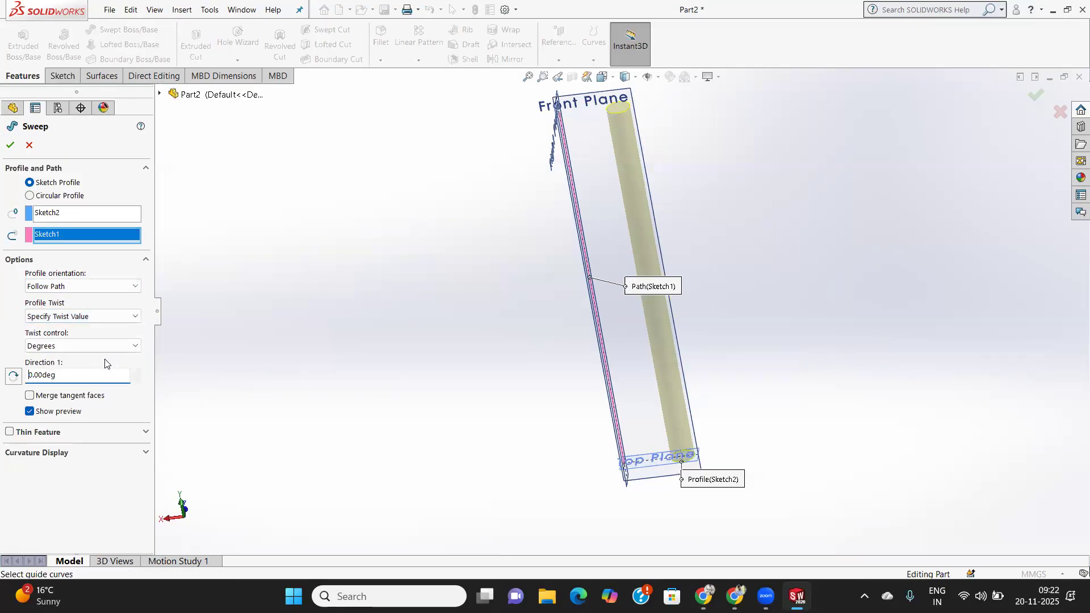
left_click(111, 346)
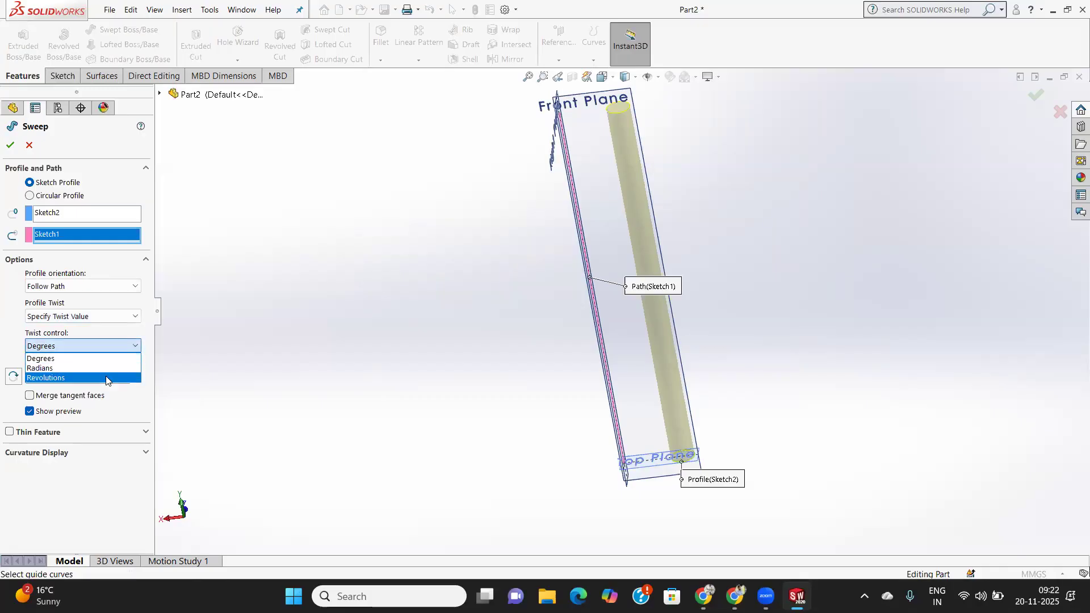
left_click(123, 380)
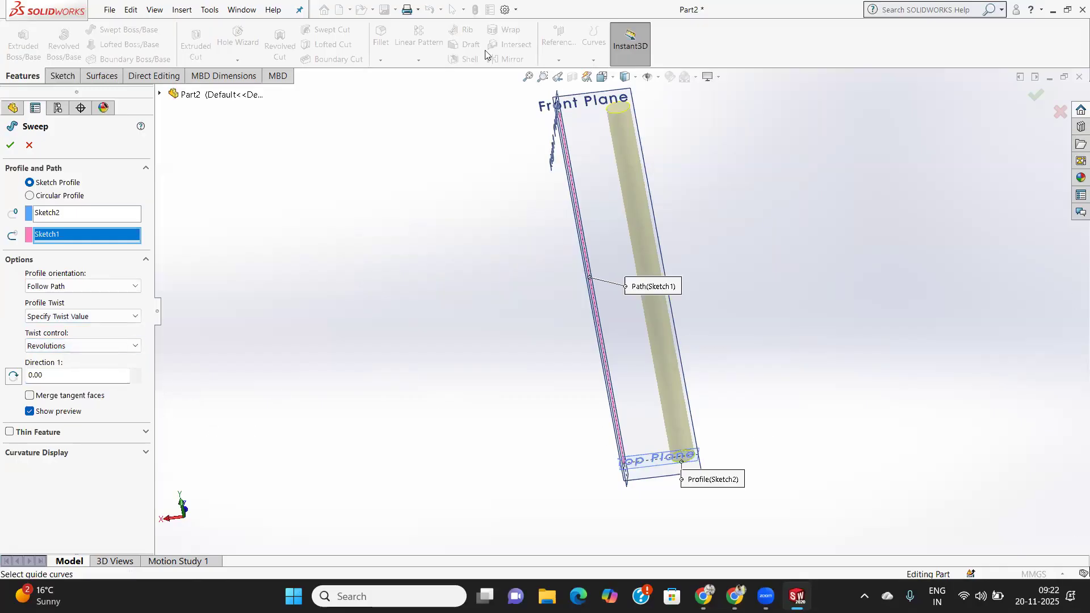
Set the twist to 10 revolutions and complete the sweep as a coil spring.
left_click_drag(46, 376, 20, 374)
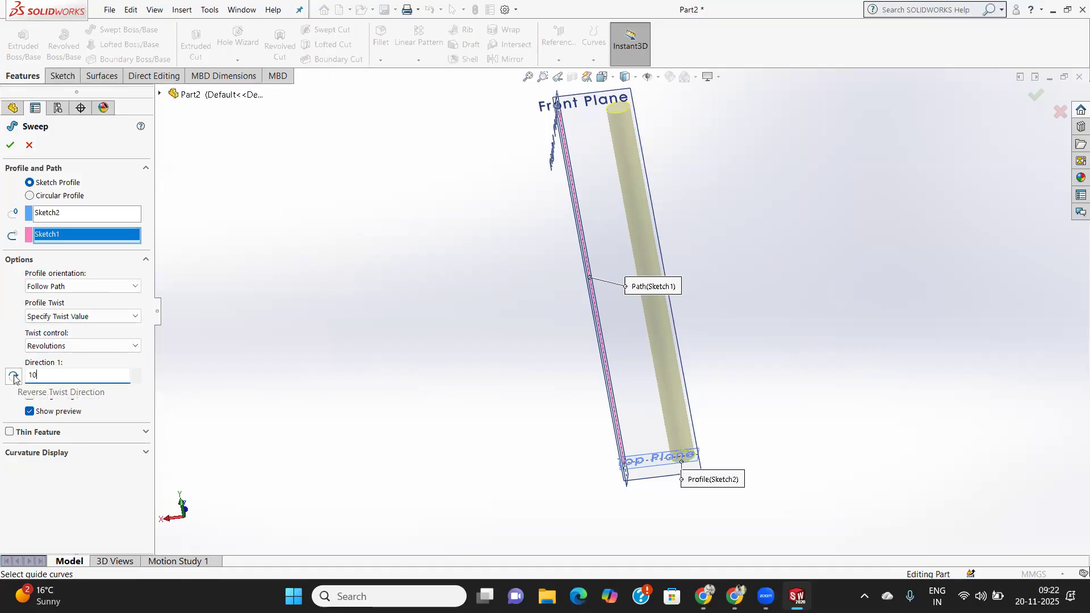
key("Return")
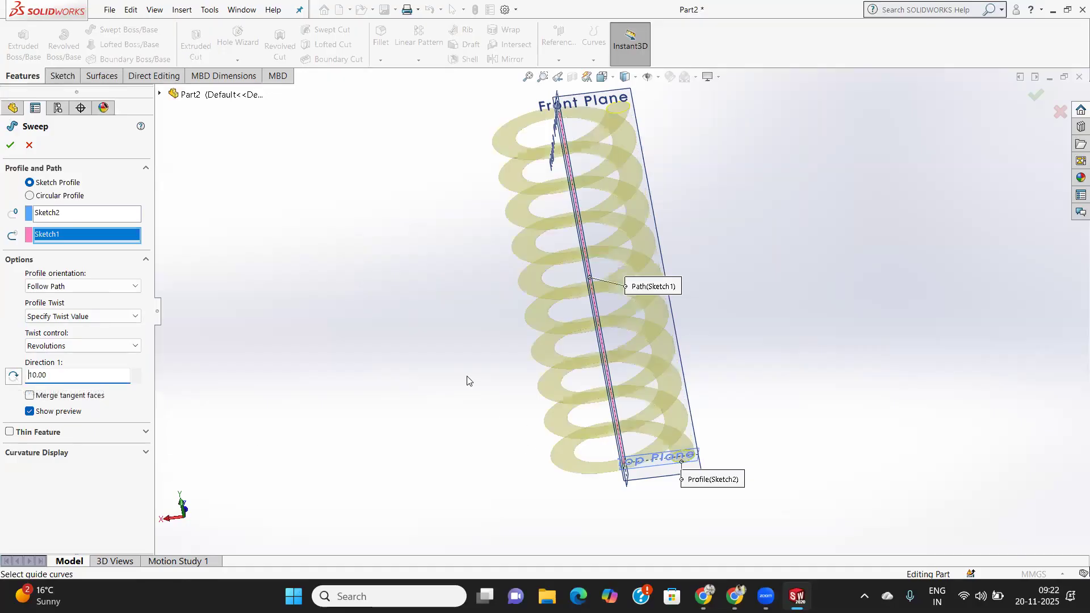
middle_click_drag(464, 317, 489, 313)
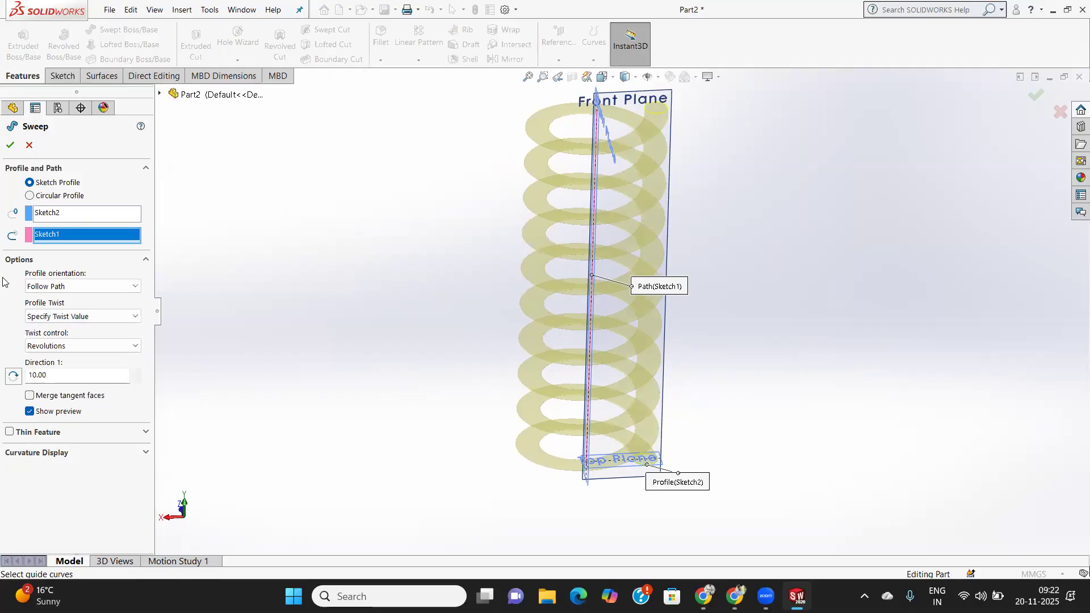
left_click(9, 148)
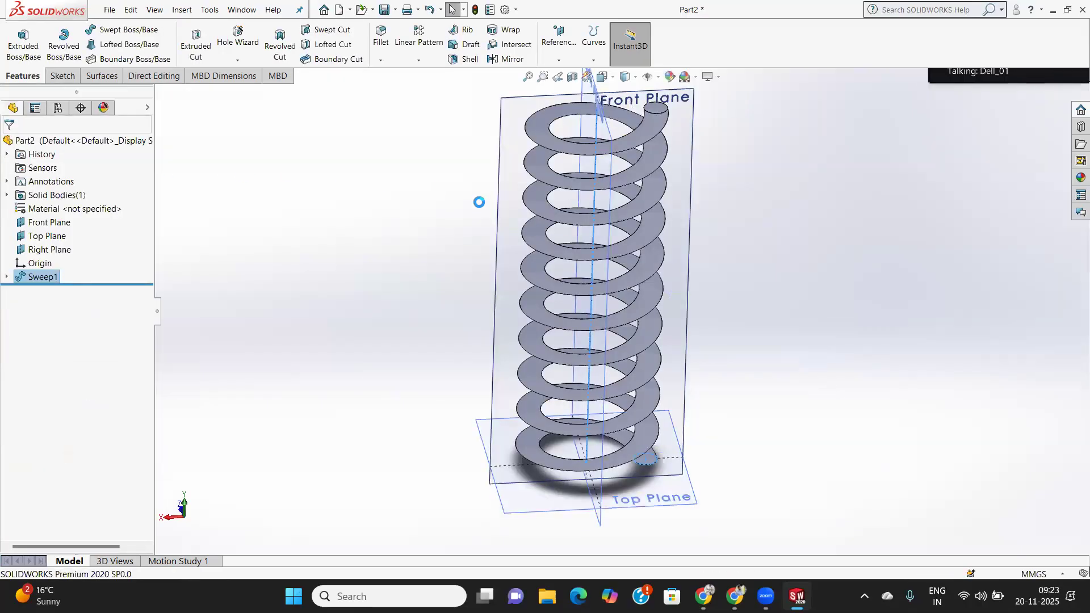
middle_click_drag(762, 239, 724, 216)
scroll(753, 399, "down", 8)
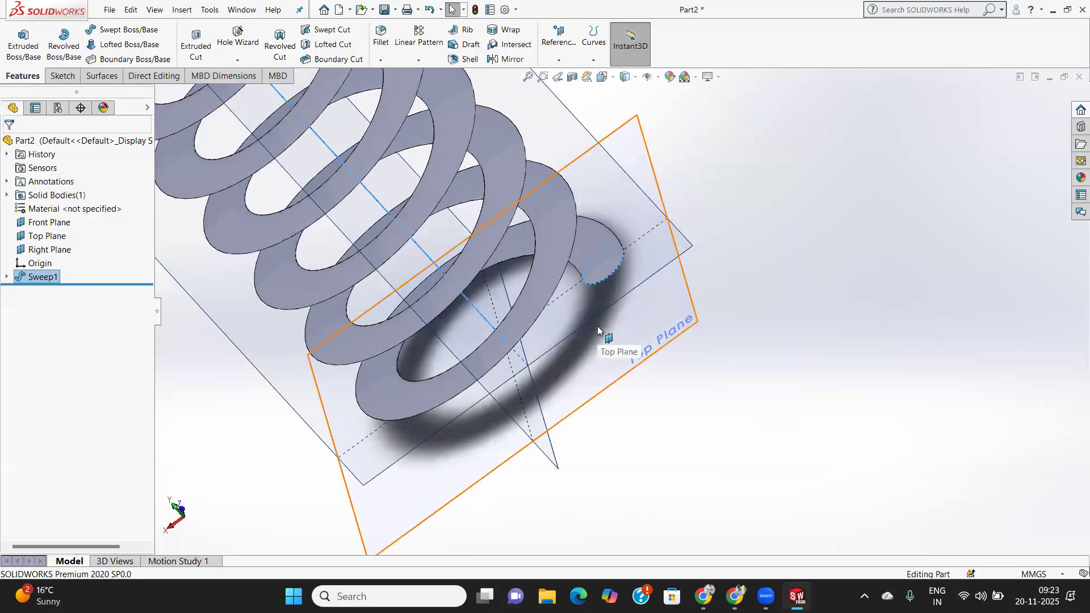
scroll(618, 328, "up", 3)
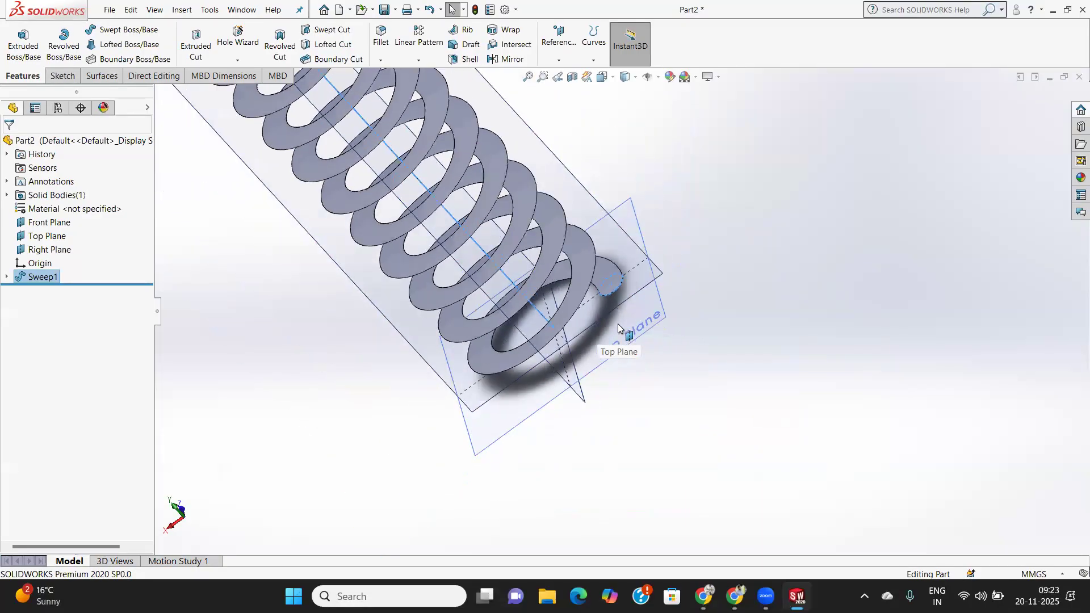
scroll(616, 320, "up", 2)
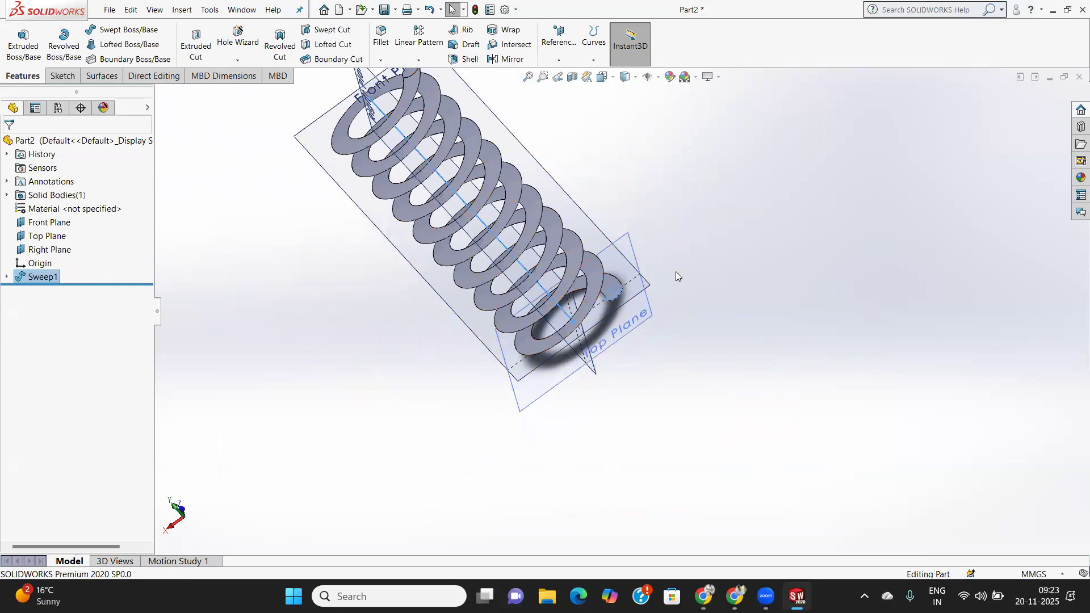
scroll(676, 272, "up", 3)
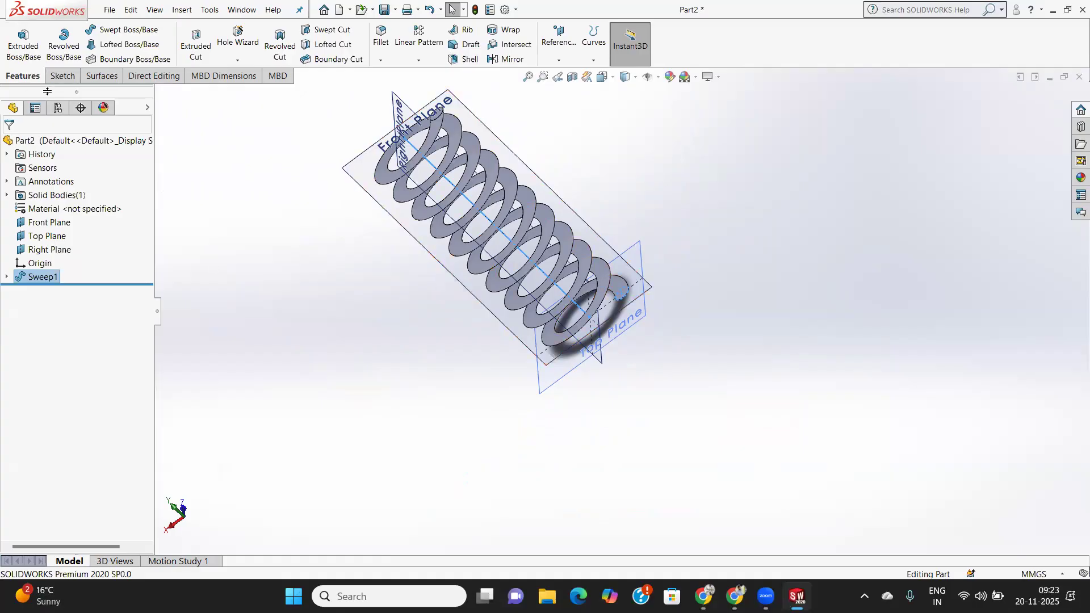
Create another new document from the Part template.
left_click(108, 10)
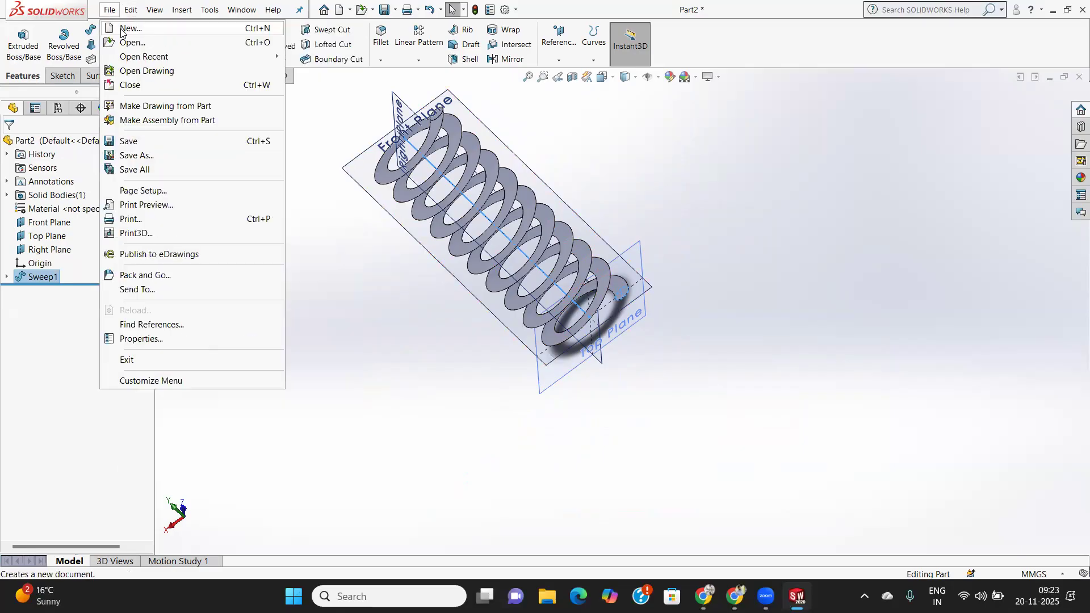
left_click(126, 30)
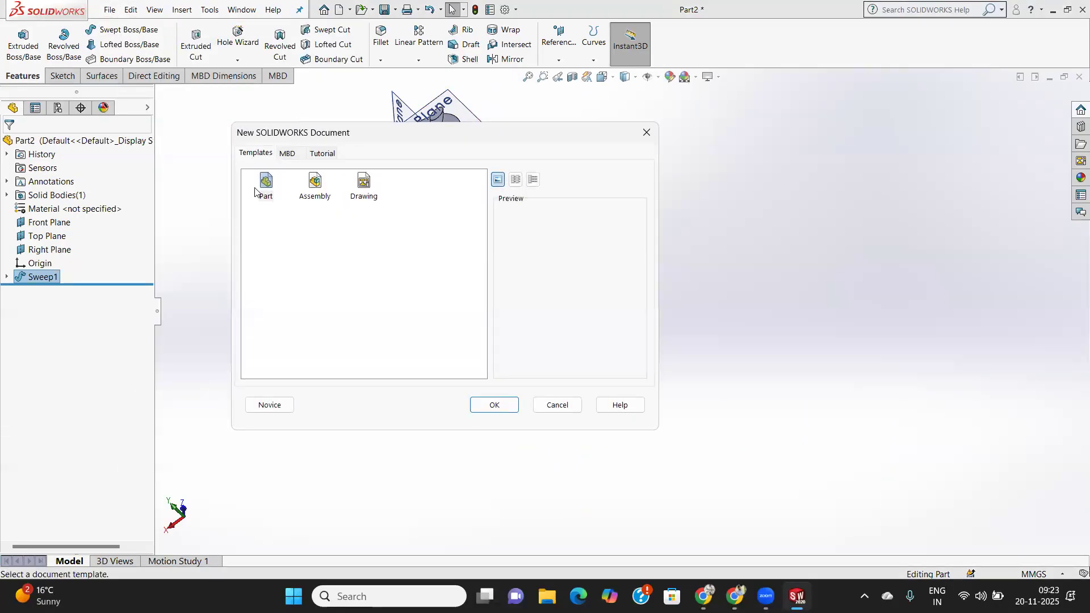
left_click(490, 407)
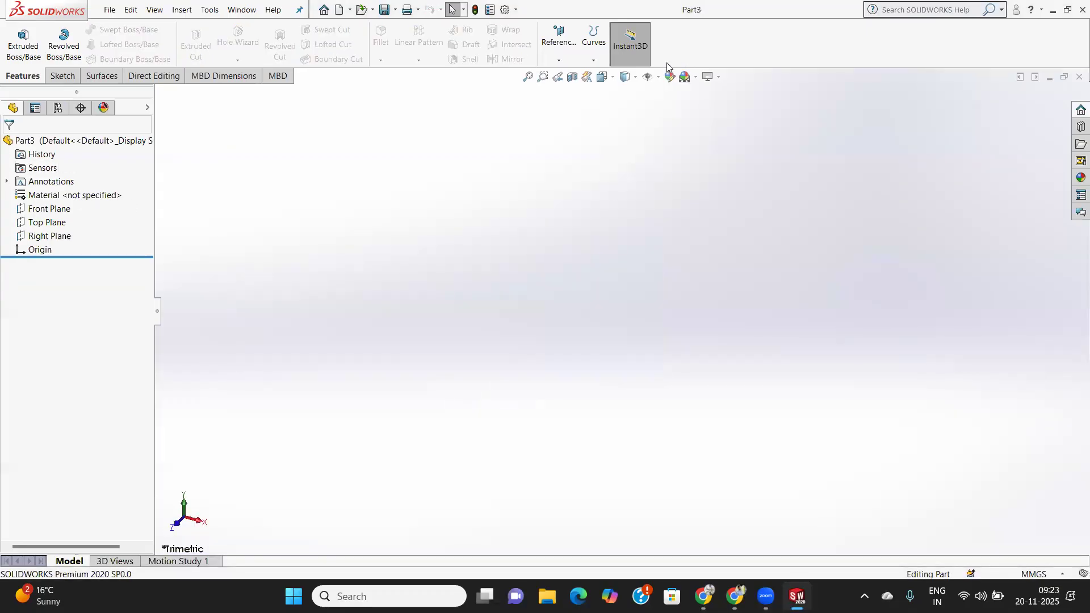
Show the primary reference planes and open a sketch on the Front Plane, viewed normal to it.
left_click(657, 76)
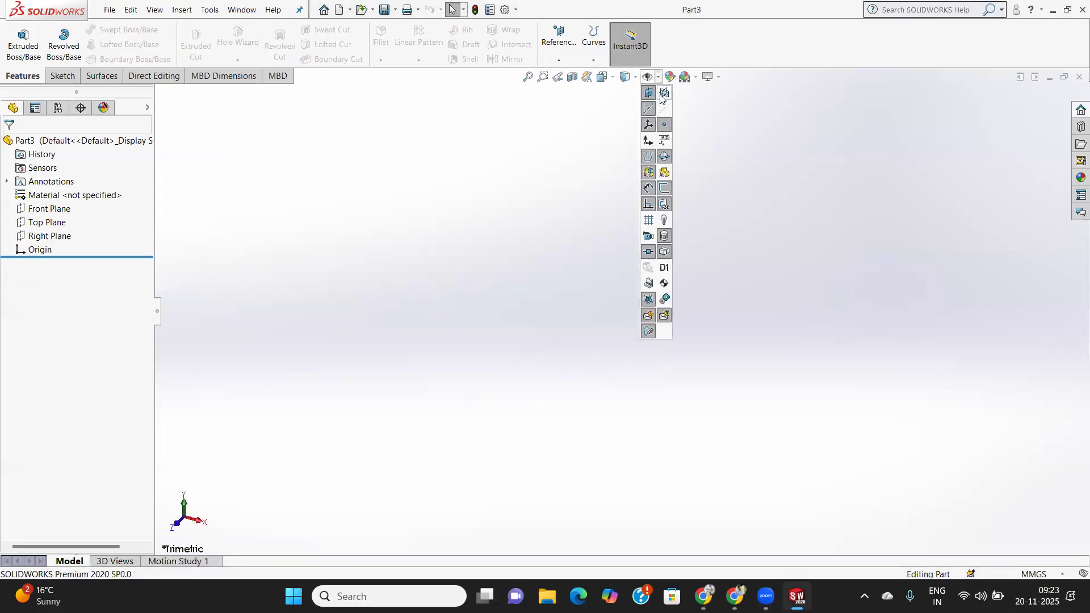
left_click(663, 95)
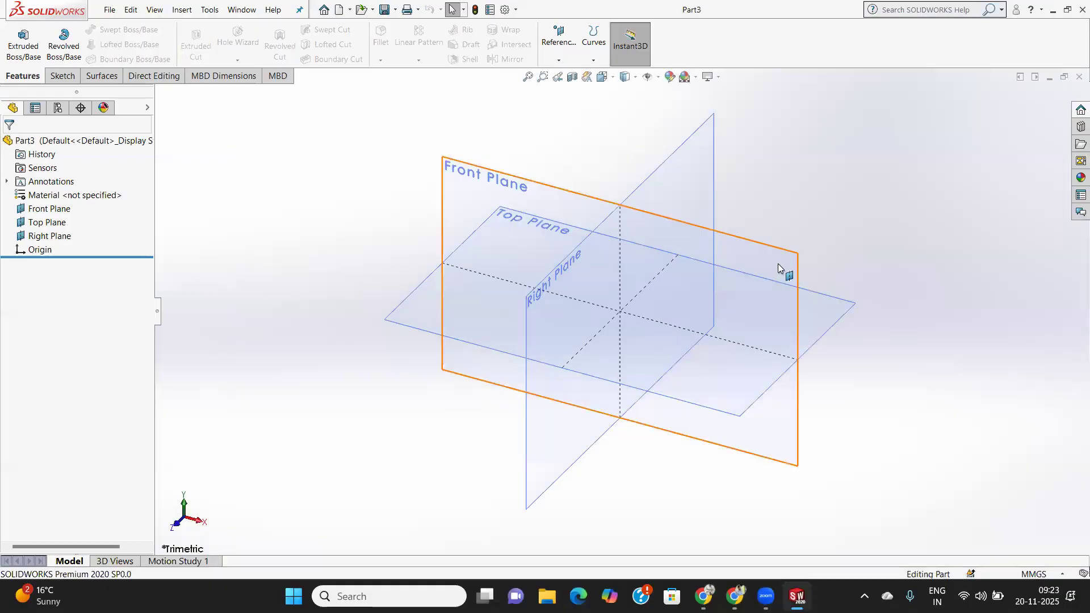
left_click(61, 76)
left_click(17, 32)
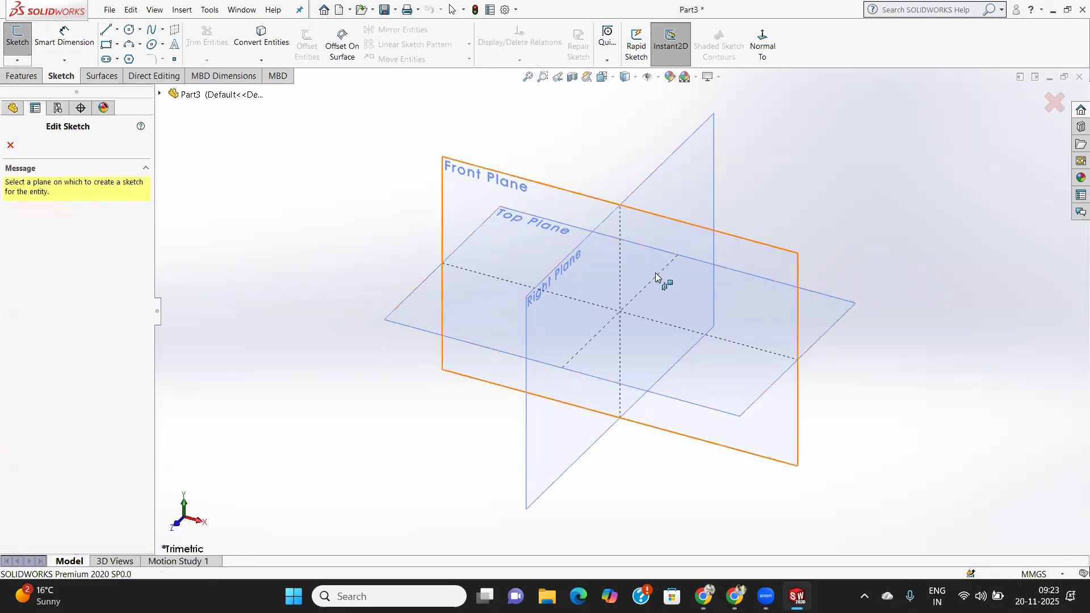
left_click(757, 263)
key("l")
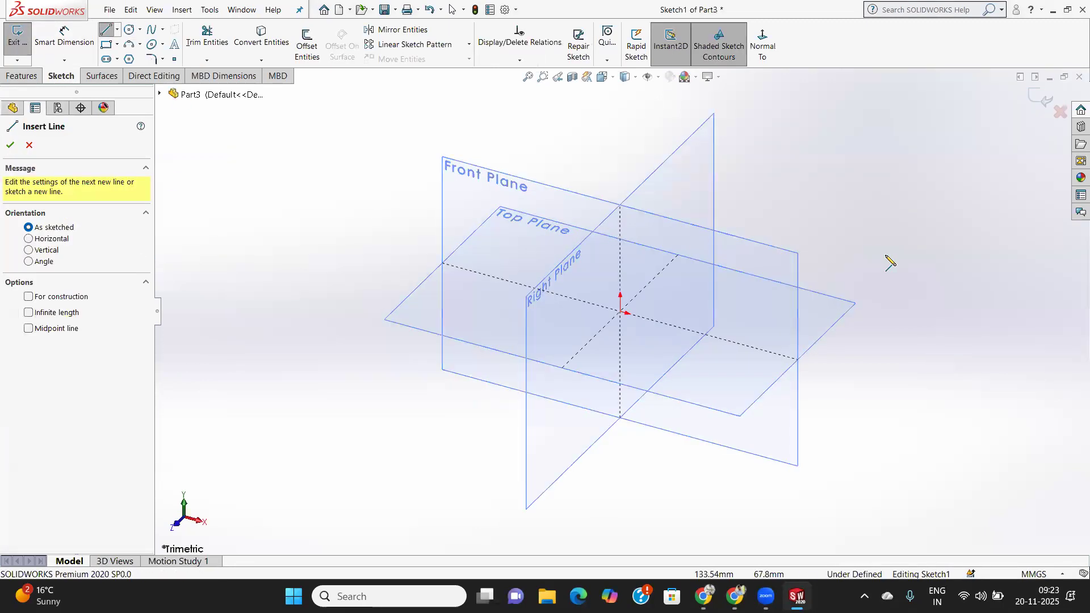
left_click(27, 146)
left_click(783, 268)
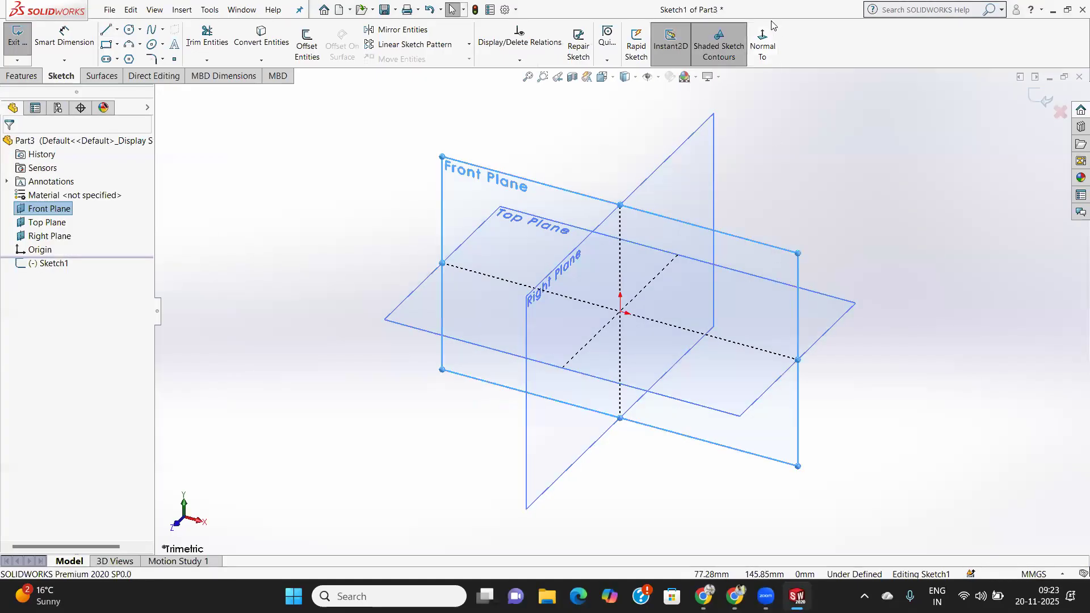
left_click(763, 50)
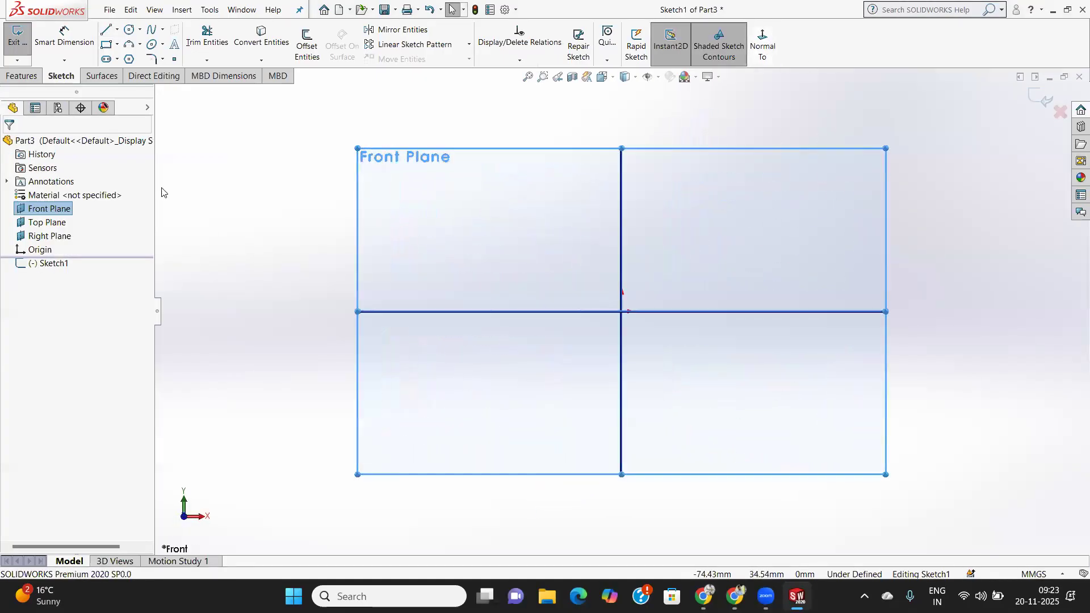
Sketch a vertical line about 121 mm long upward from the origin.
left_click(105, 33)
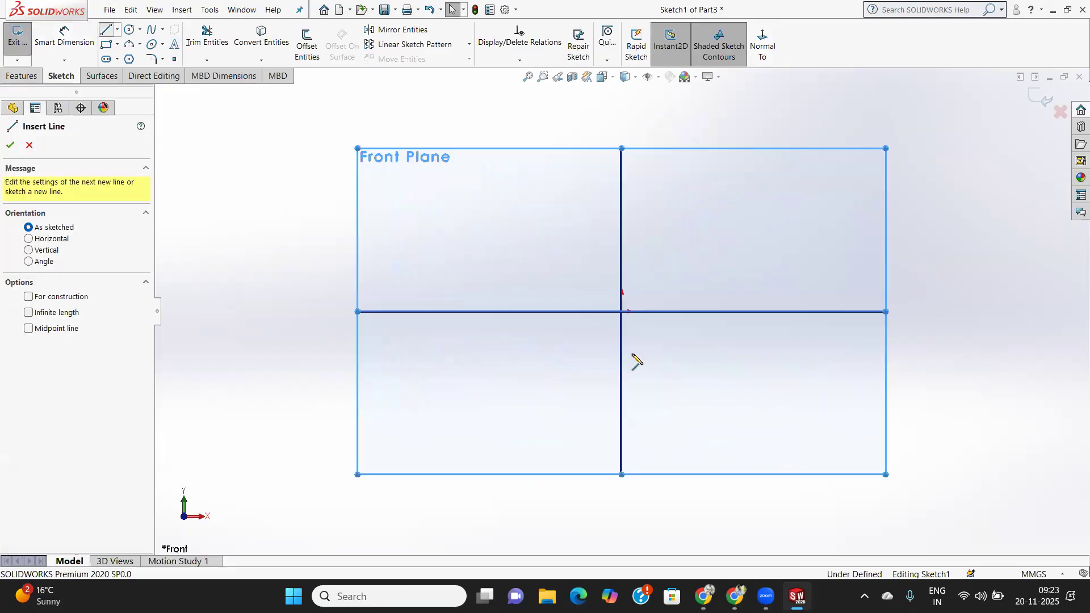
left_click(621, 312)
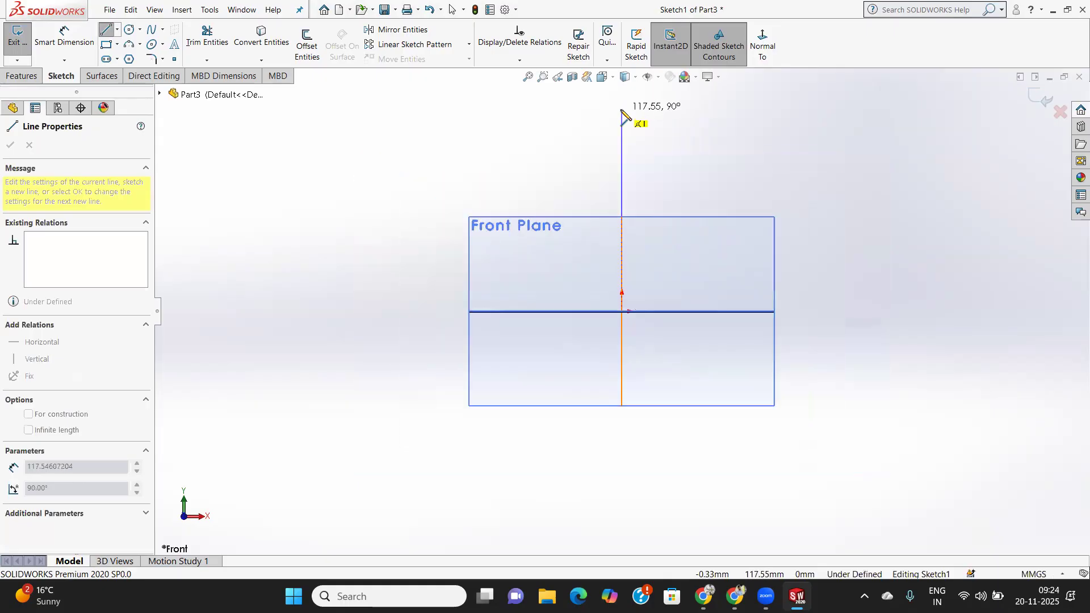
left_click(622, 105)
right_click(485, 171)
left_click(517, 181)
Dimension the vertical line's length to 120 mm and exit the sketch.
left_click(64, 37)
left_click(622, 152)
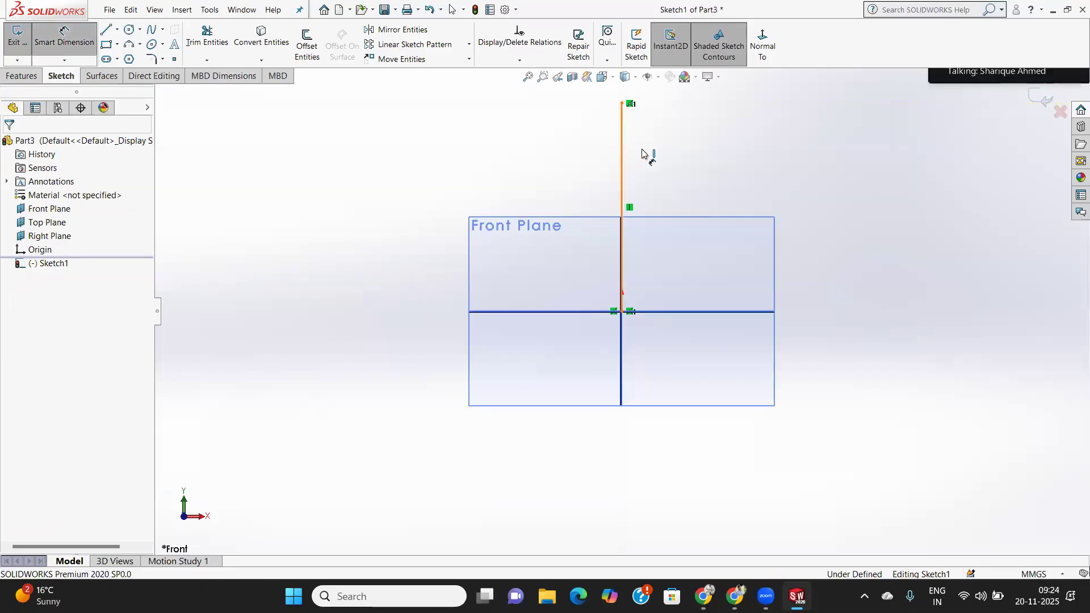
left_click(844, 182)
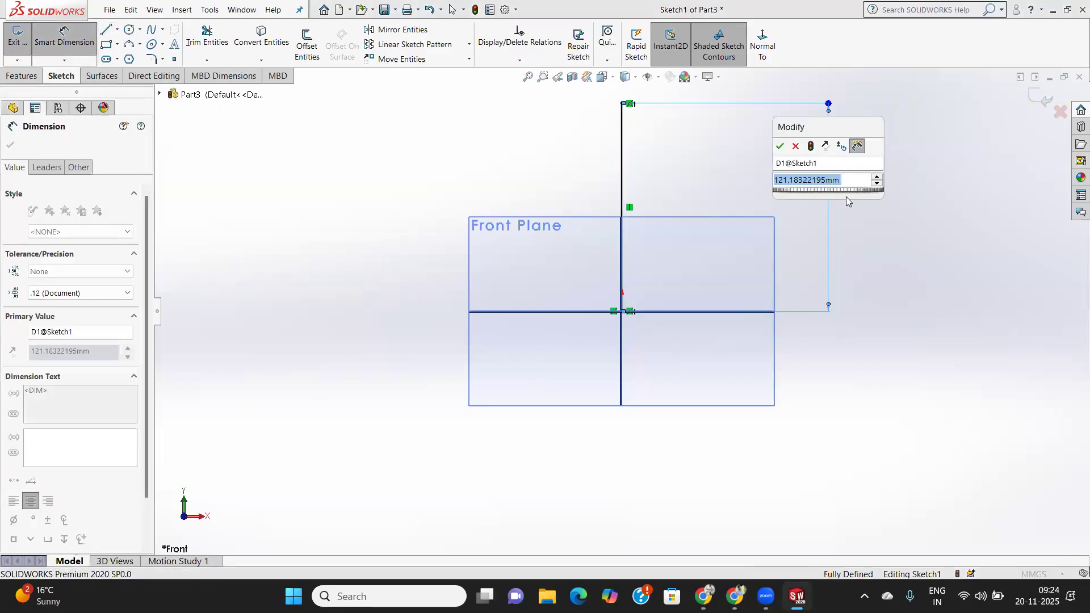
type("120")
key("Return")
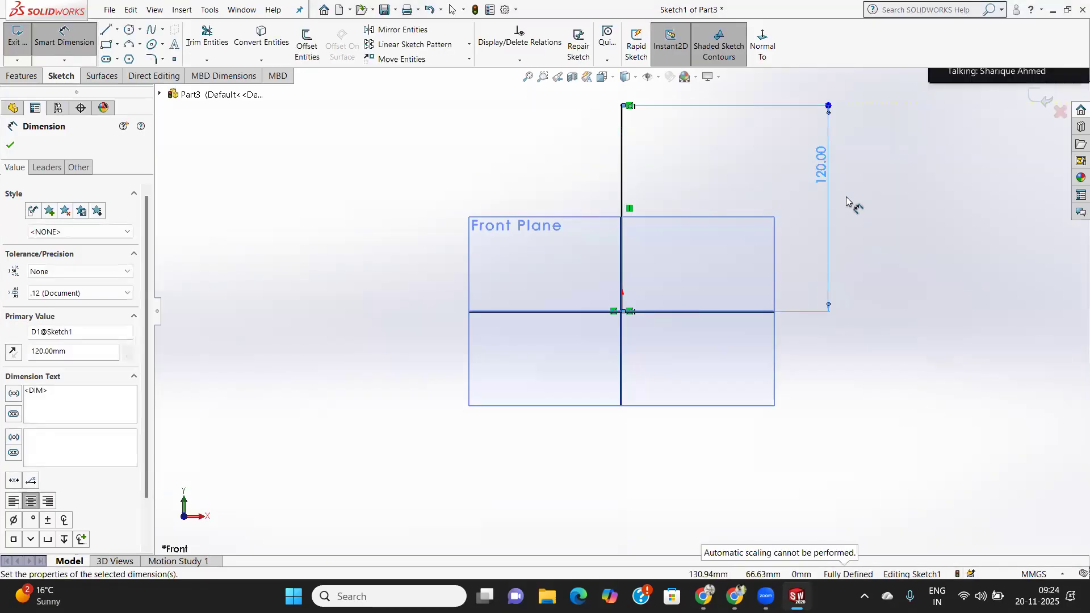
left_click(12, 146)
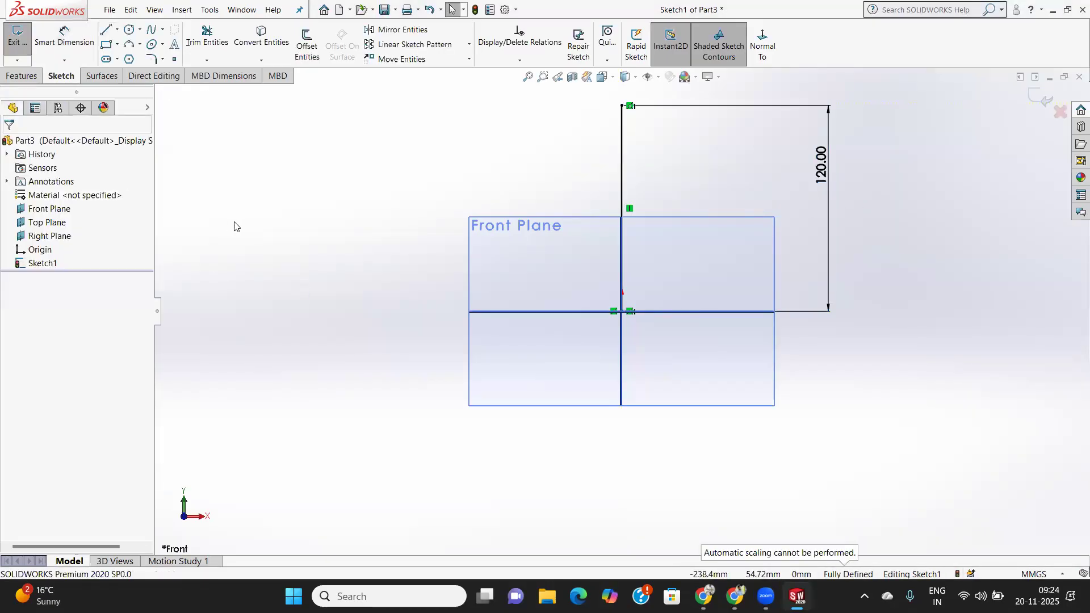
left_click(130, 29)
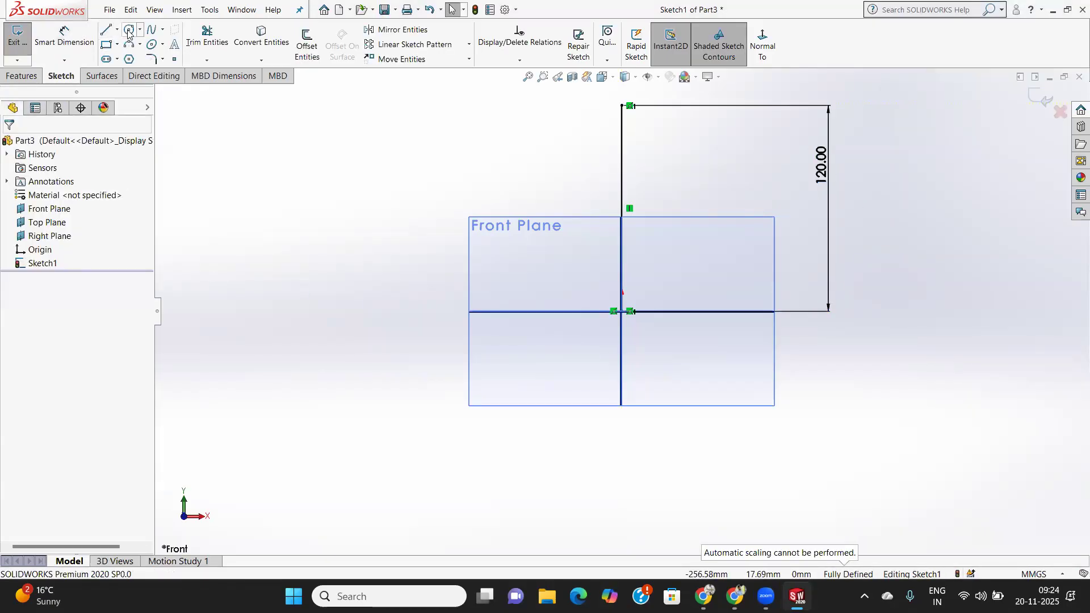
left_click(1037, 102)
Open a new sketch on the Right Plane, viewed normal to it.
mouse_move(558, 291)
middle_mouse_down()
mouse_move(656, 275)
mouse_move(616, 312)
mouse_move(591, 304)
middle_mouse_up()
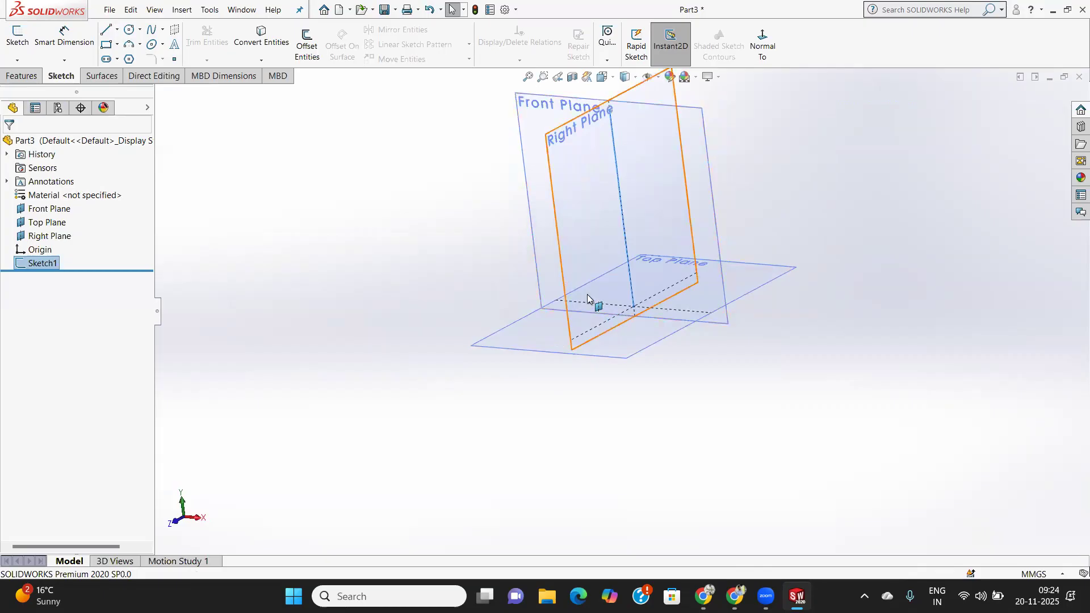
left_click(588, 264)
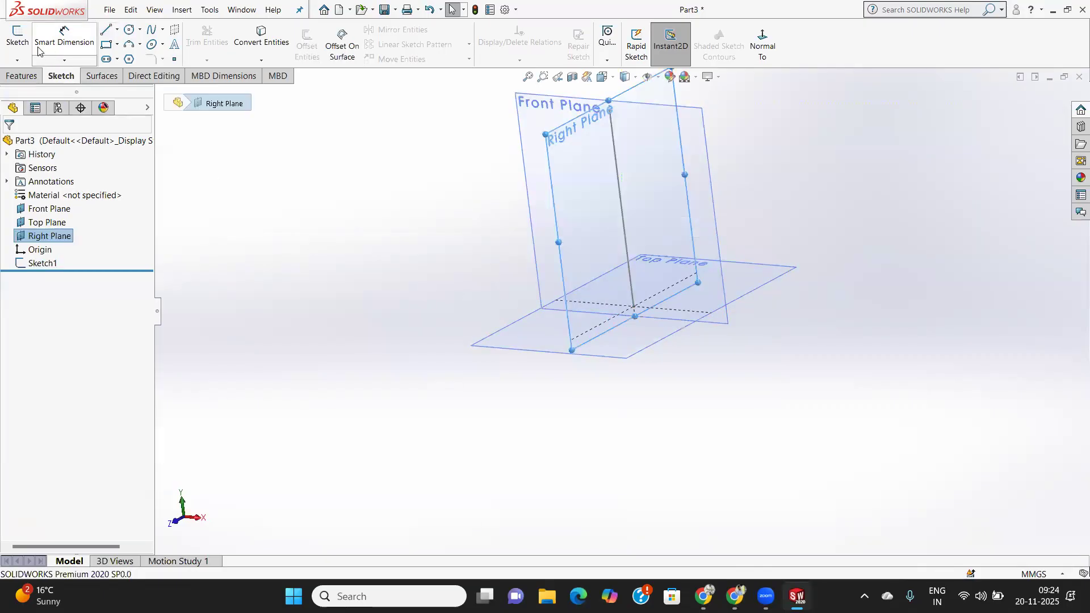
left_click(16, 37)
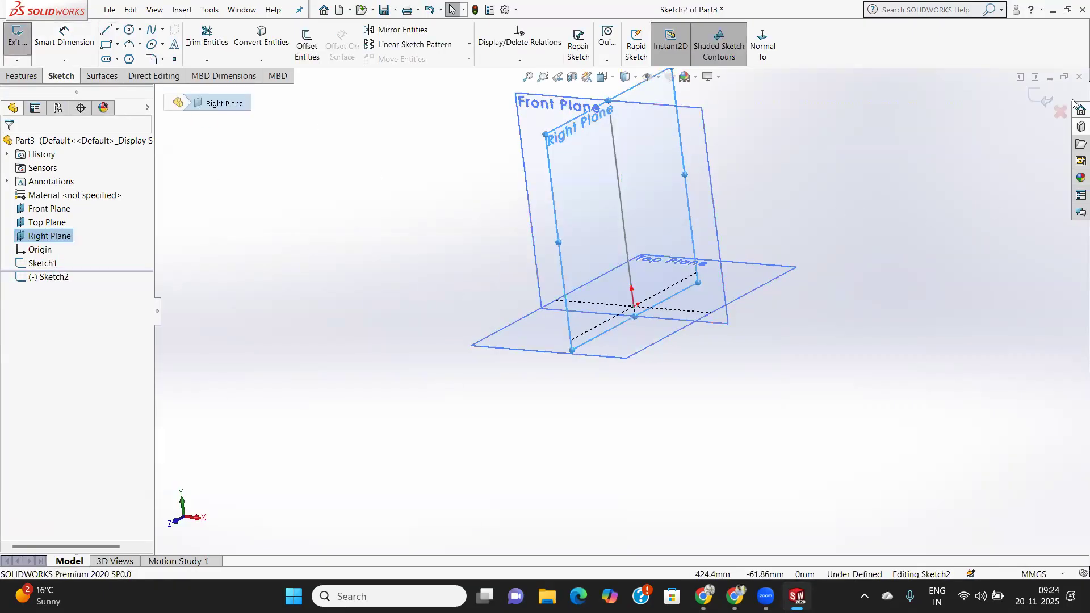
left_click(764, 42)
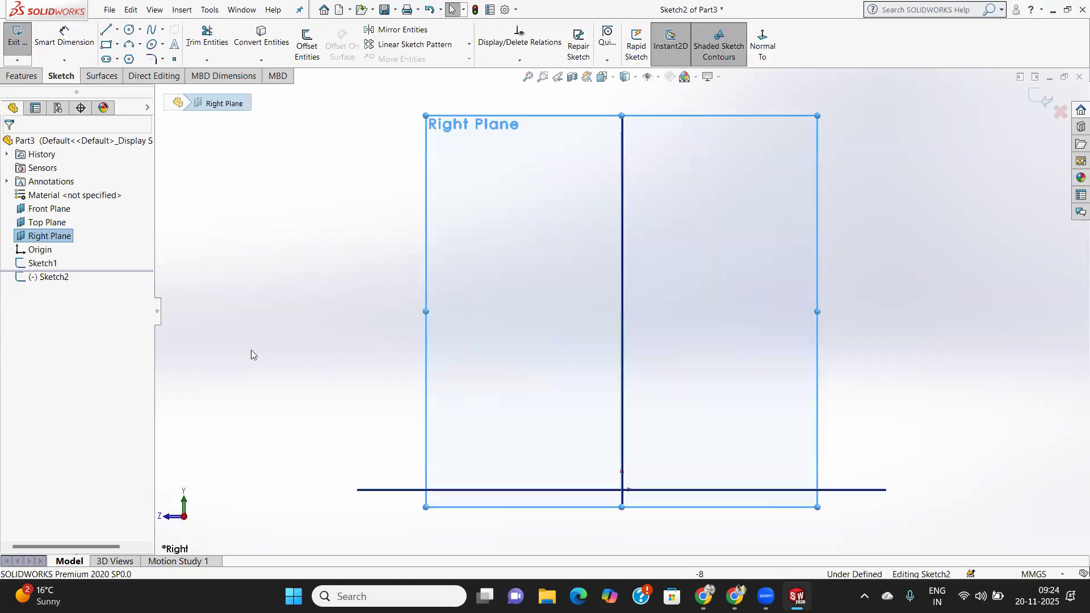
Sketch a circle about 12 mm in diameter level with the origin, centred about 19 mm away on its +Z side.
left_click(130, 29)
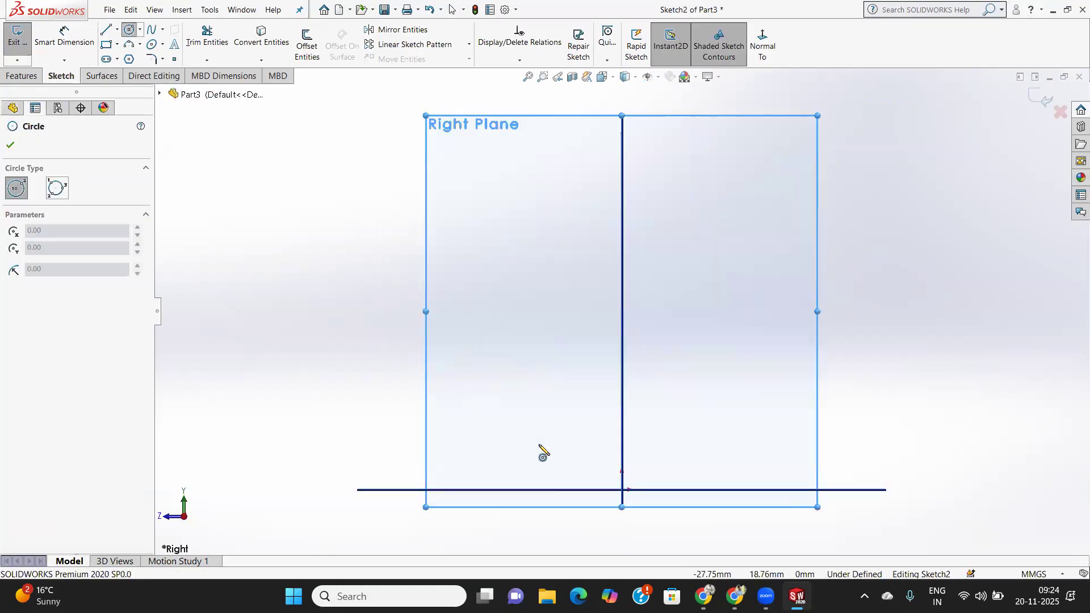
left_click(566, 490)
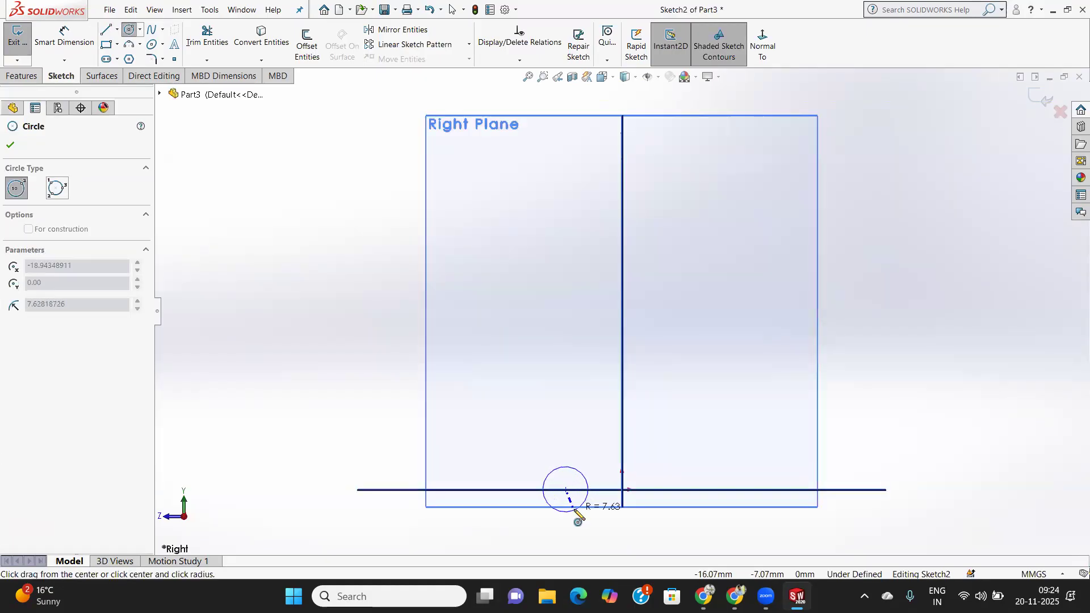
left_click(577, 514)
key("Escape")
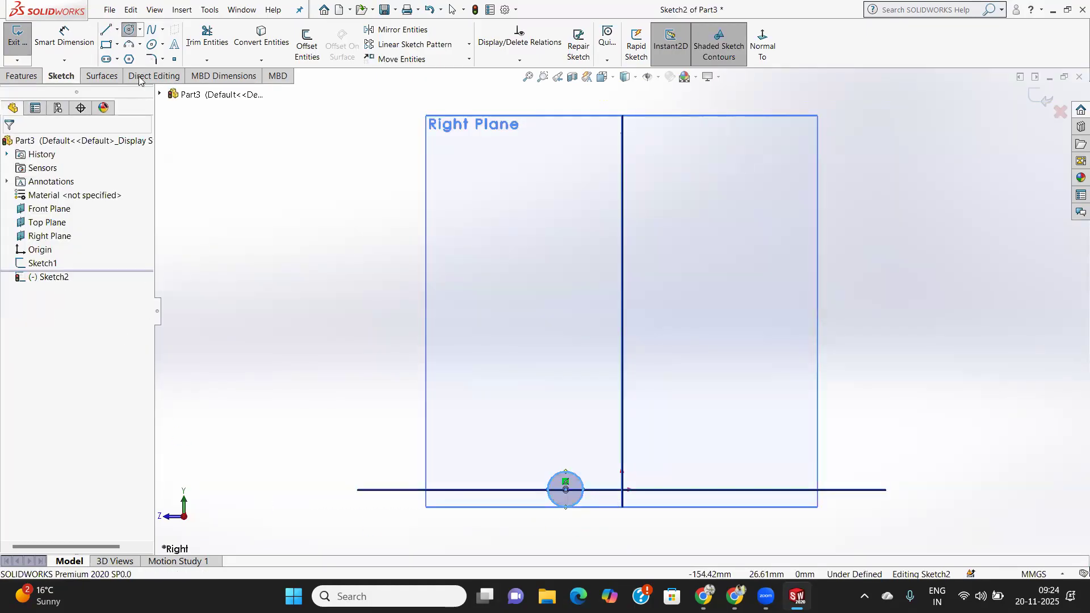
Dimension the circle's diameter to 6 mm.
left_click(63, 39)
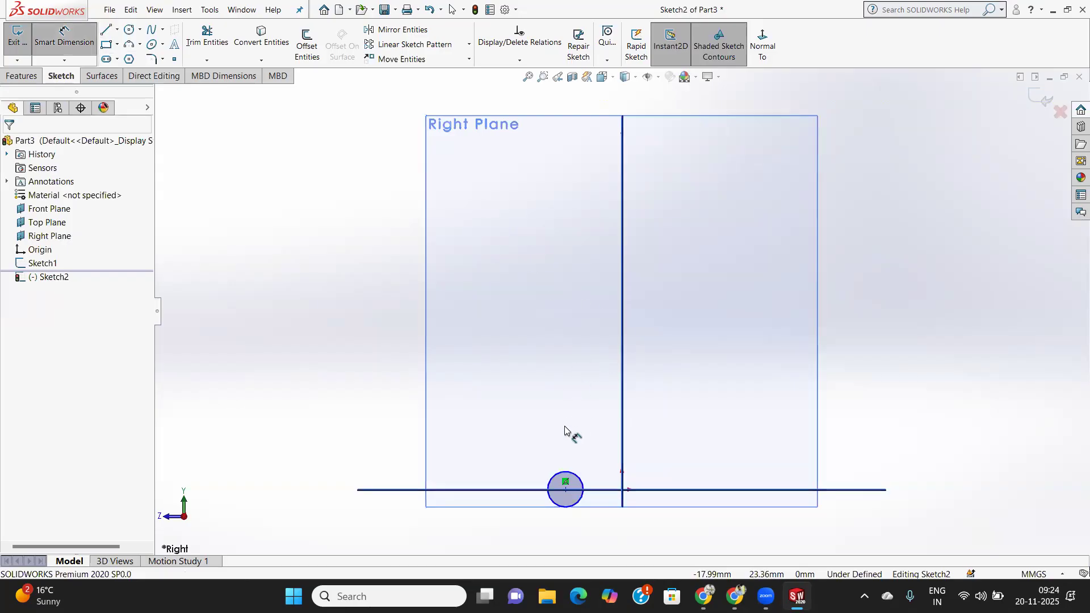
left_click(565, 489)
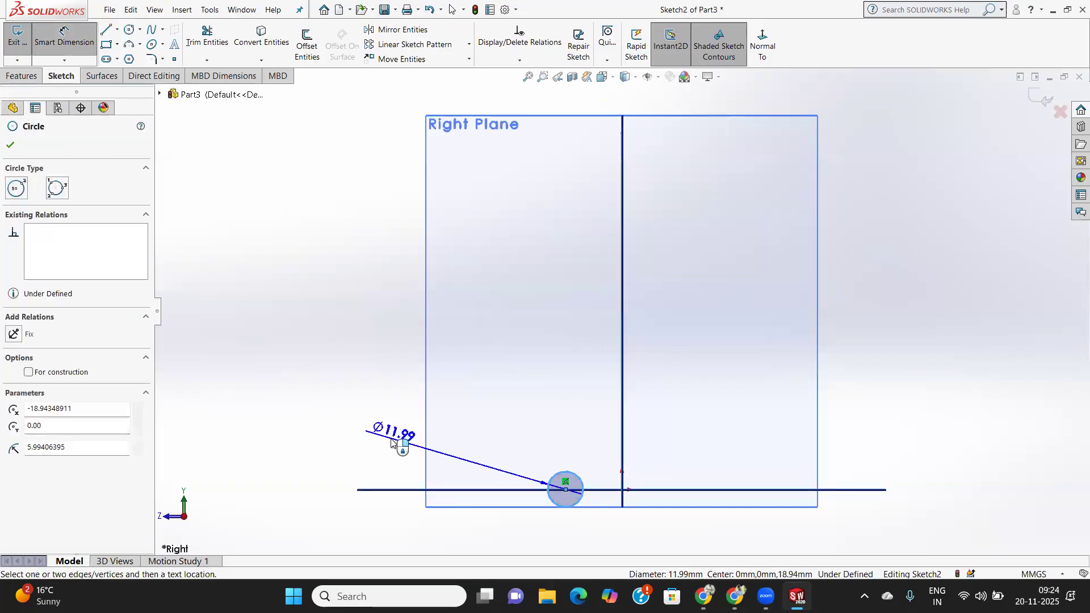
left_click(391, 443)
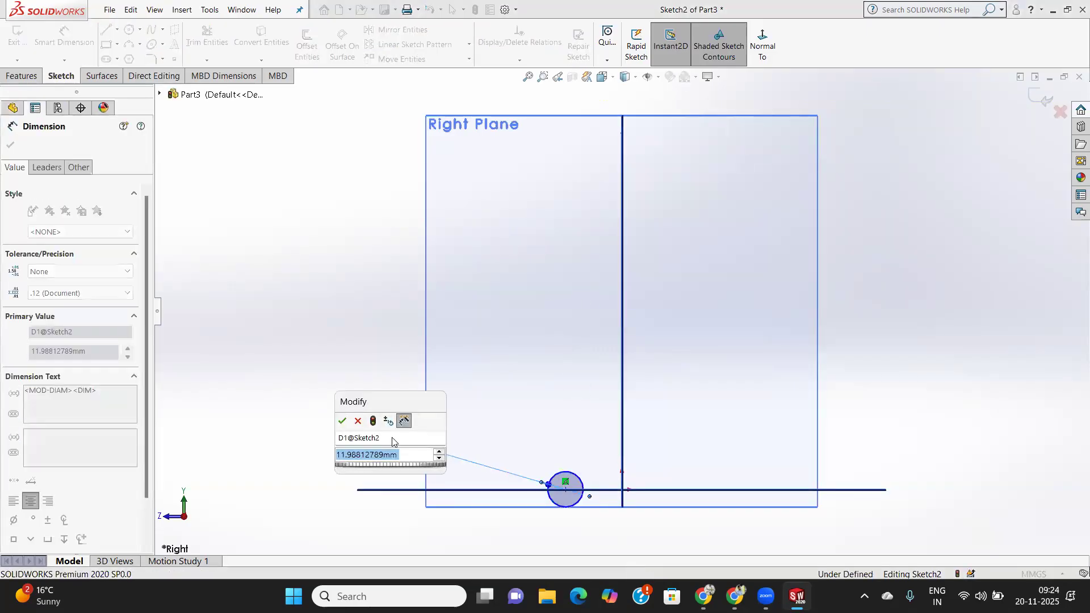
type("6")
key("Return")
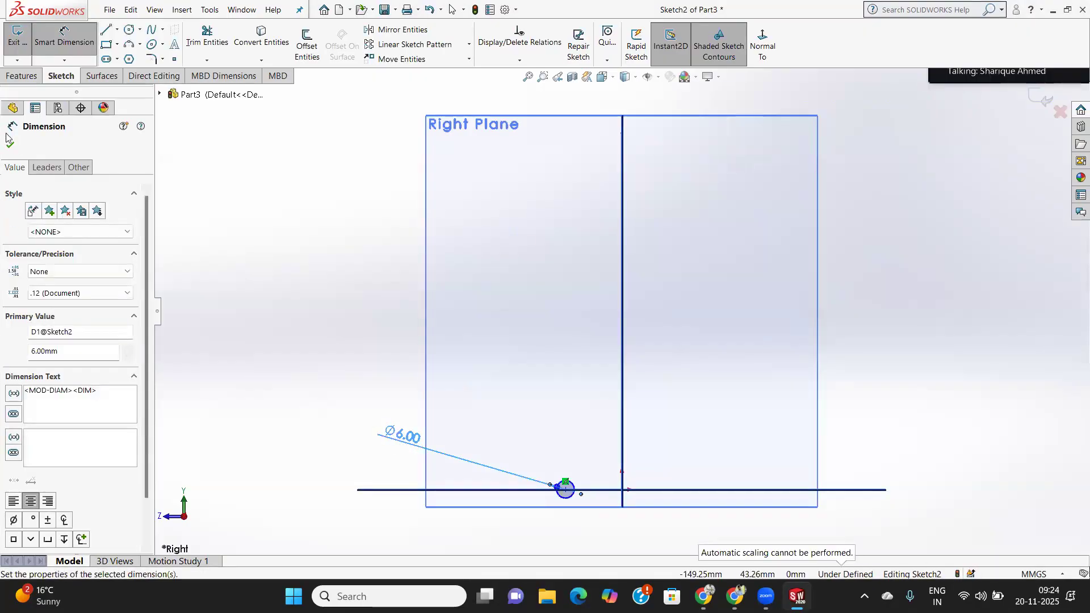
left_click(10, 146)
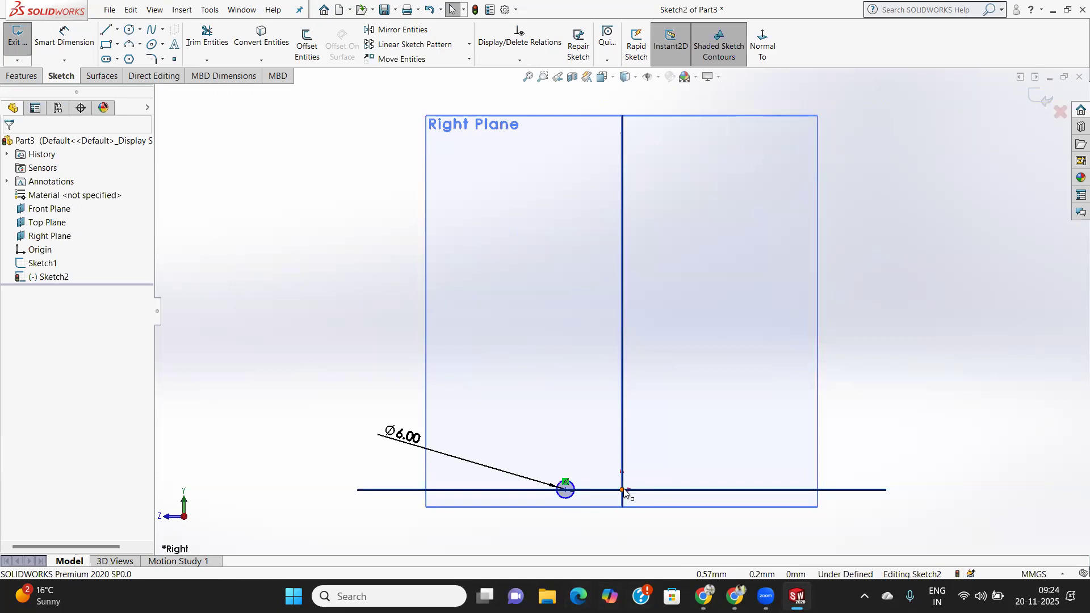
Set the distance between the origin and the circle's centre to 15 mm and exit the sketch.
left_click(623, 491)
left_click(84, 52)
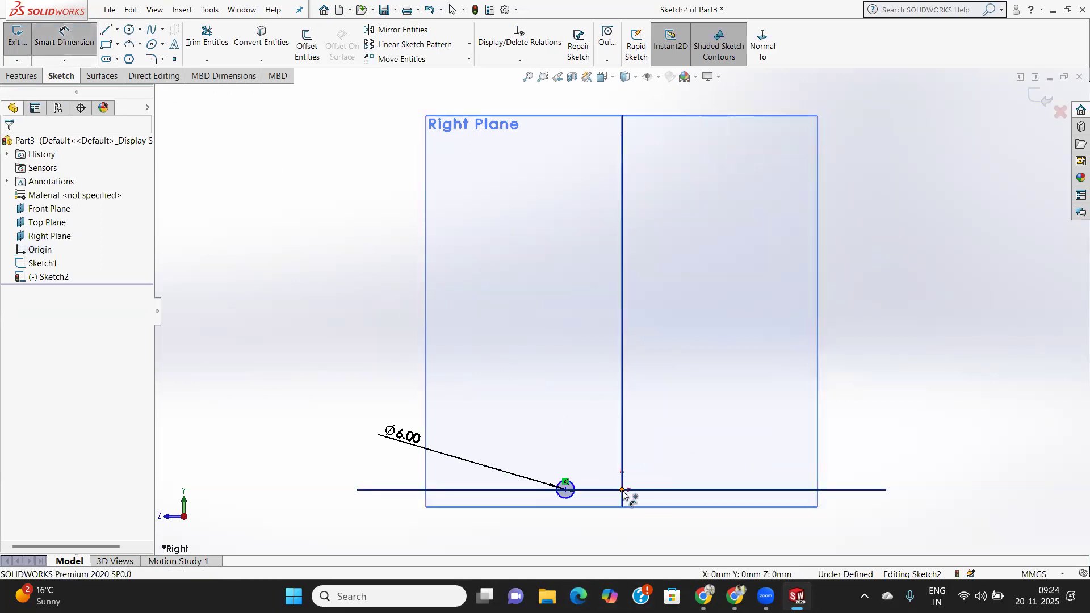
left_click(623, 491)
left_click(566, 488)
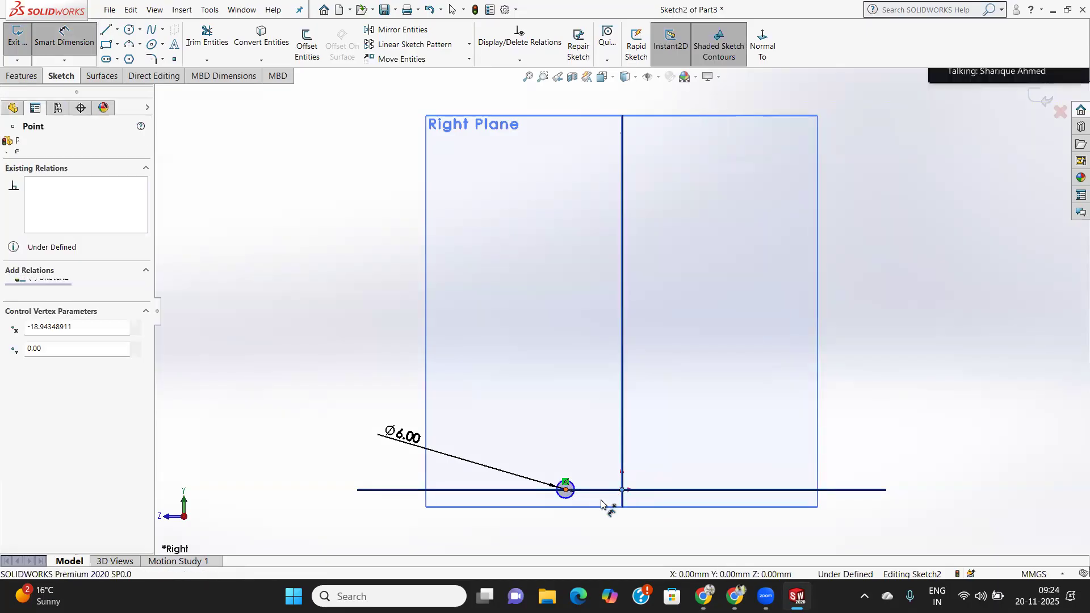
left_click(612, 530)
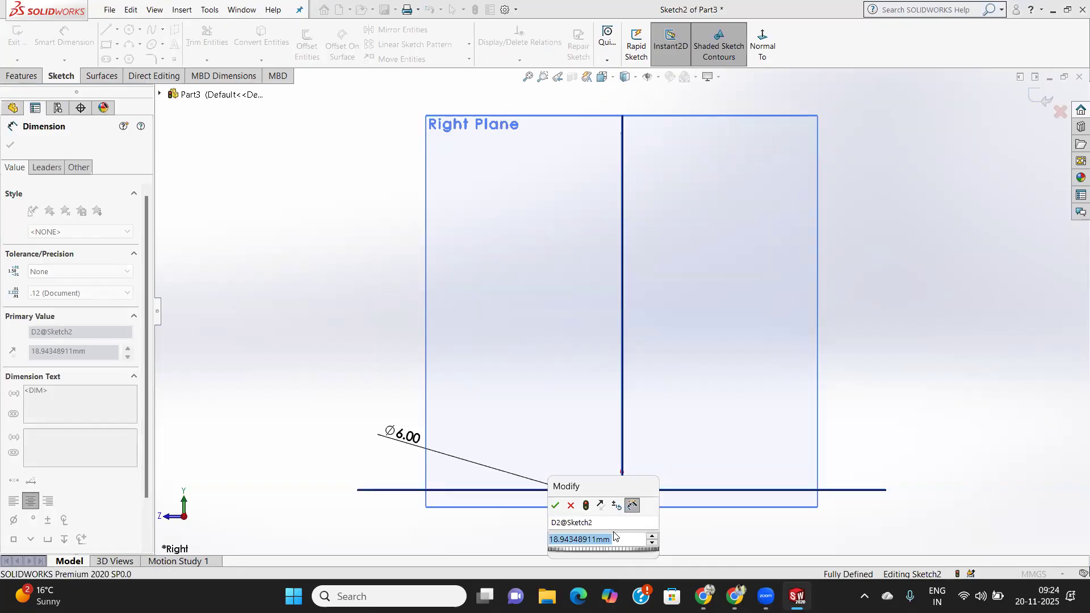
type("1")
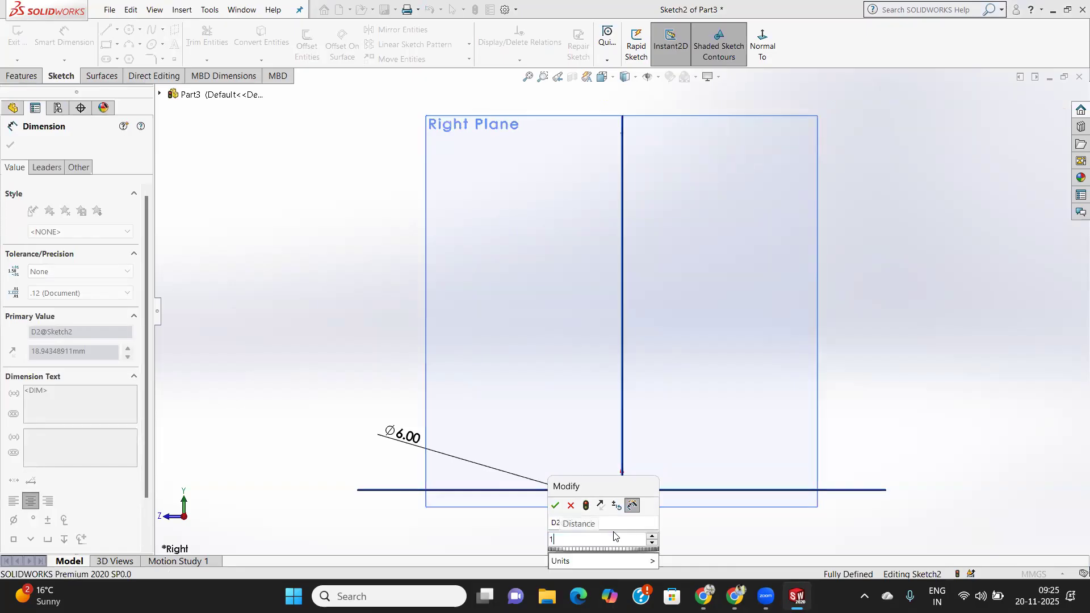
key("BackSpace")
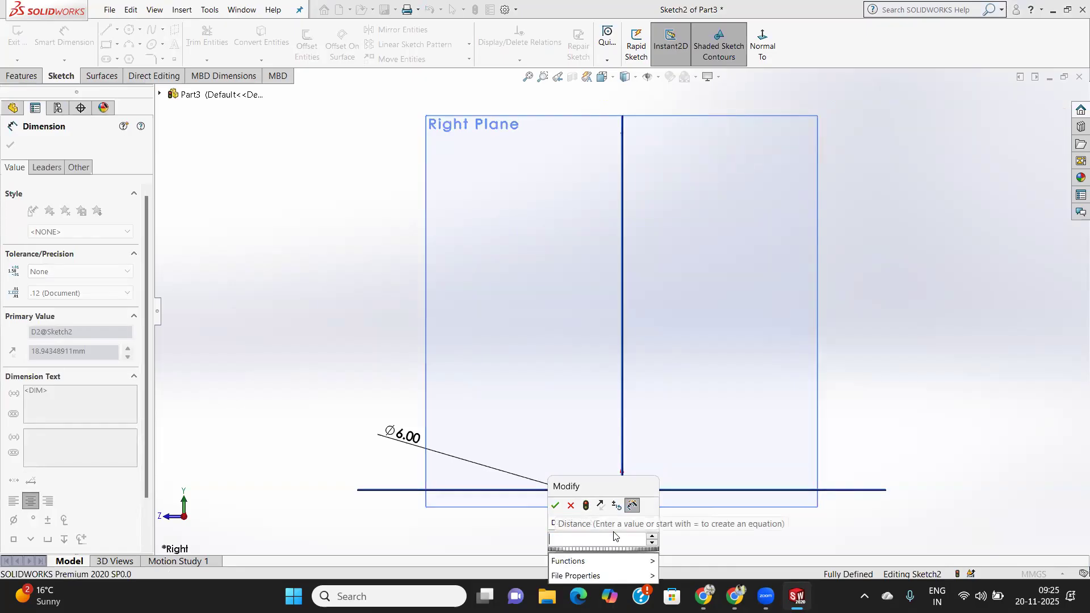
type("15")
key("Return")
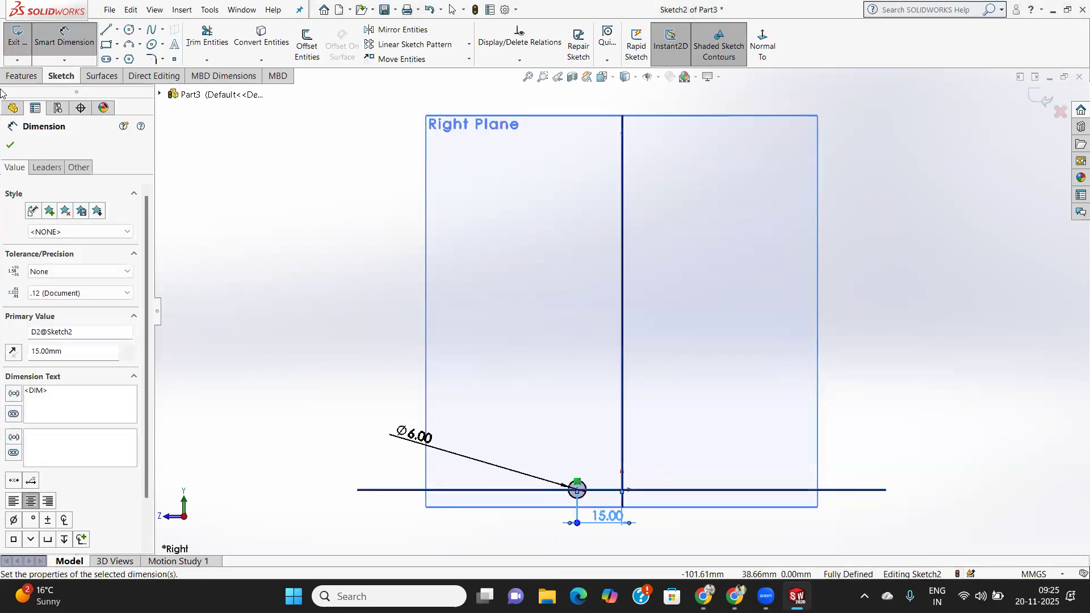
left_click(11, 146)
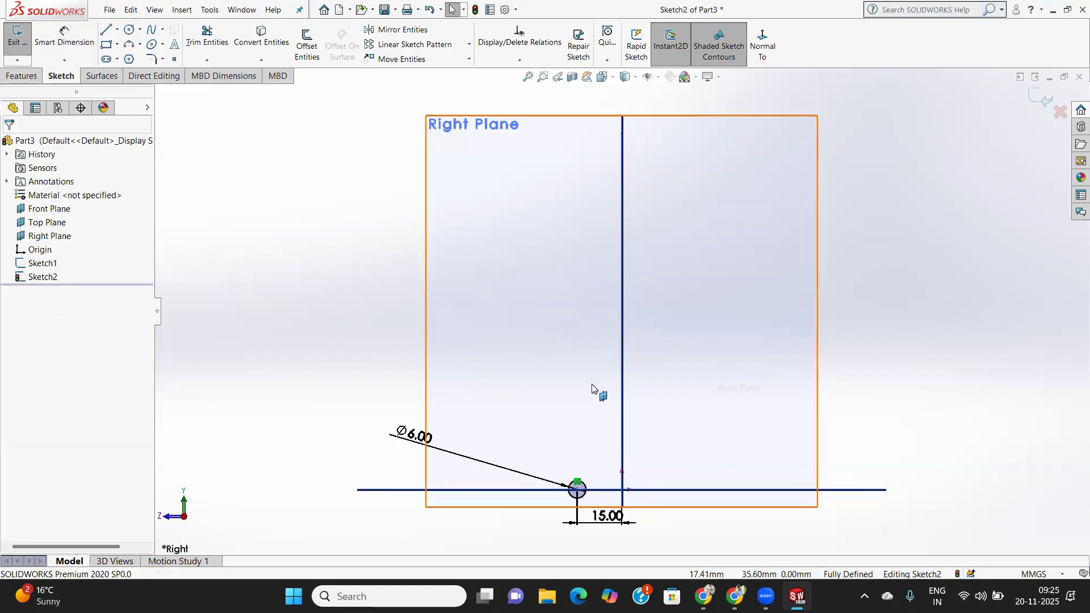
left_click(1041, 99)
Start a Swept Boss/Base using the circle sketch as the profile and the 120 mm vertical line as the path.
middle_click_drag(734, 292, 745, 319)
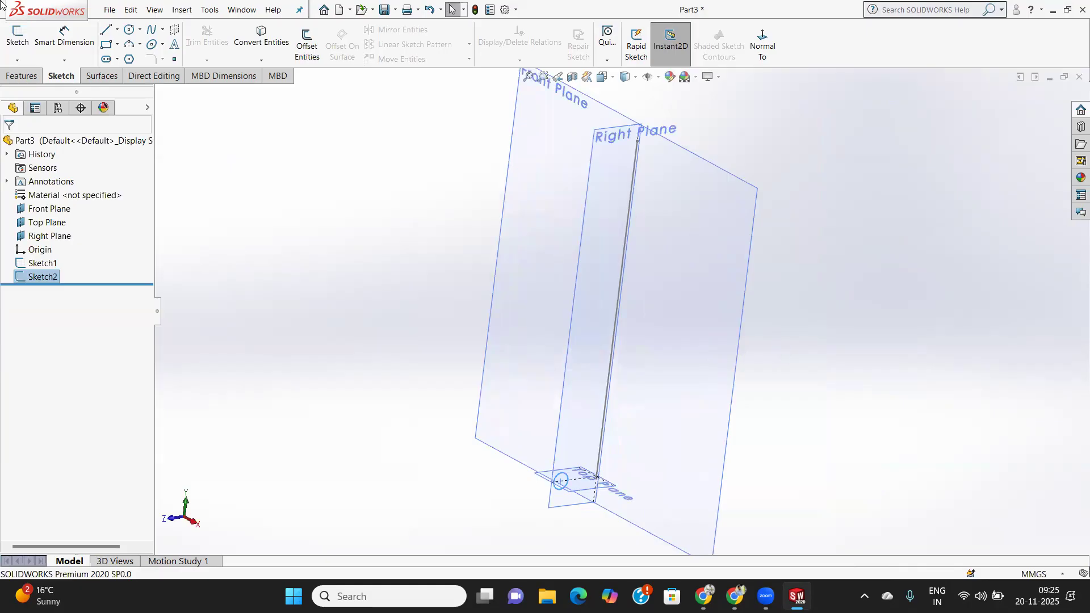
left_click(21, 76)
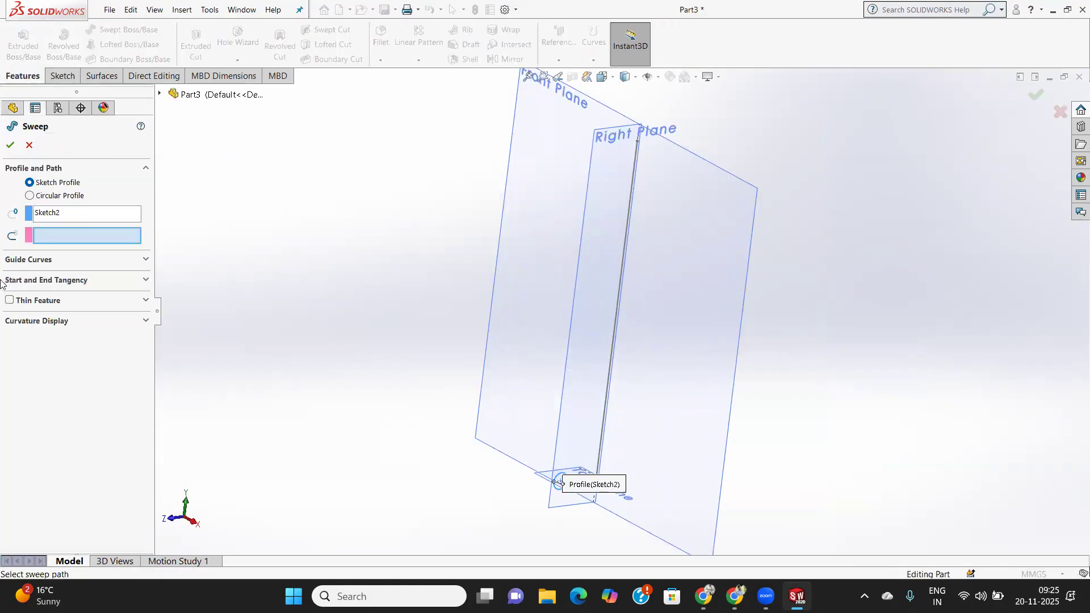
left_click(622, 271)
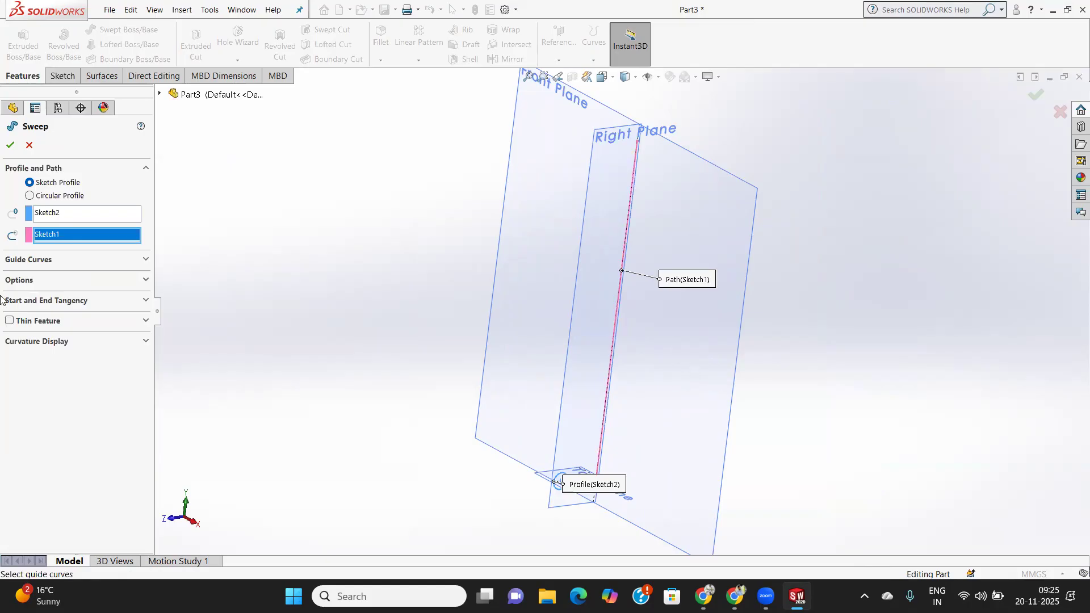
Specify a profile twist of 10 revolutions along the path and complete the sweep as a coil spring.
left_click(121, 282)
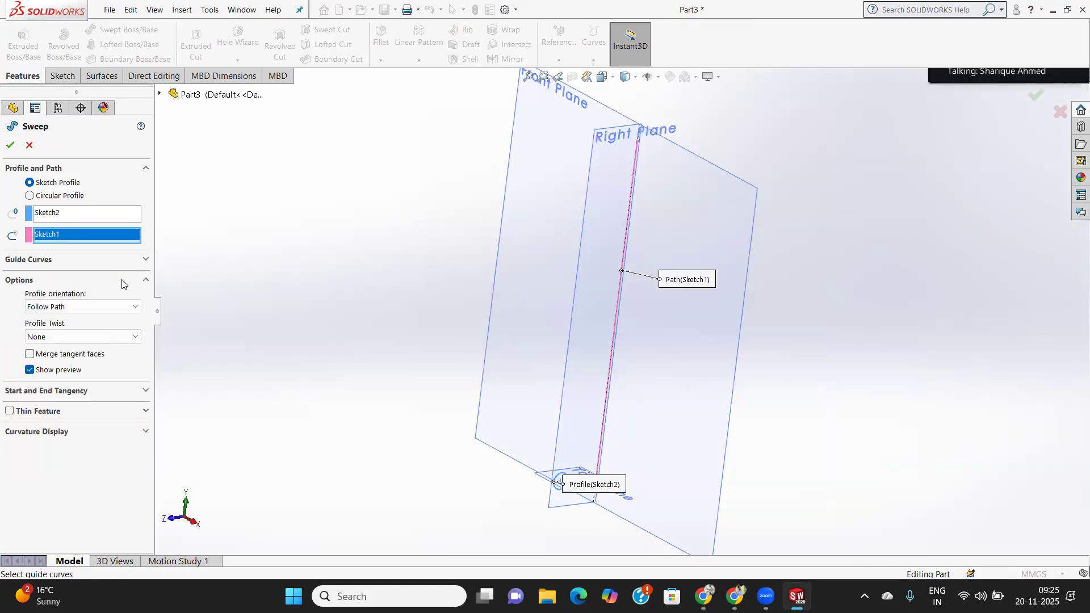
left_click(74, 338)
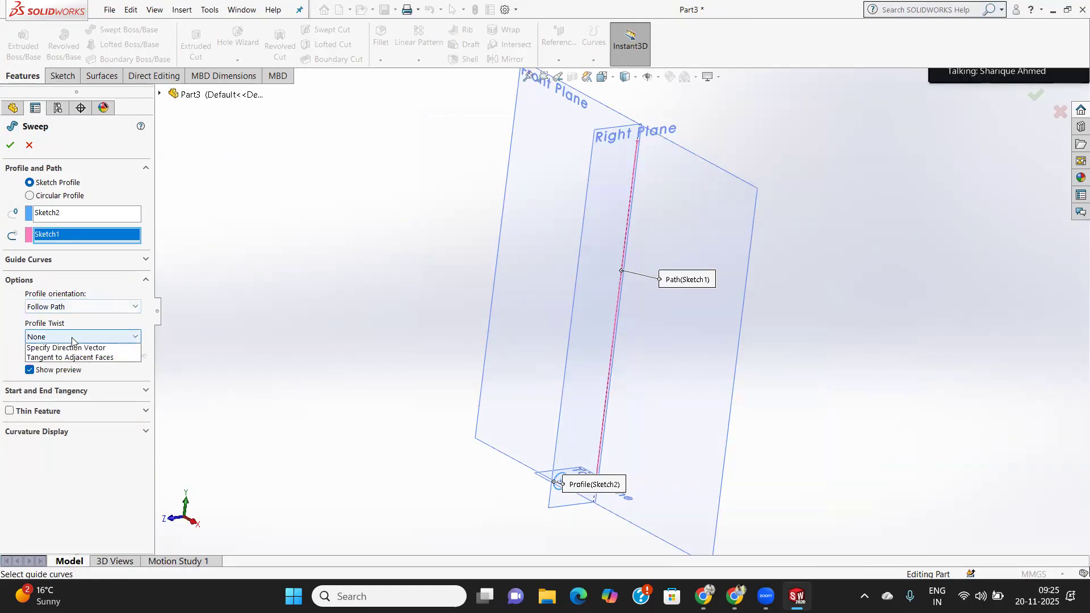
left_click(71, 359)
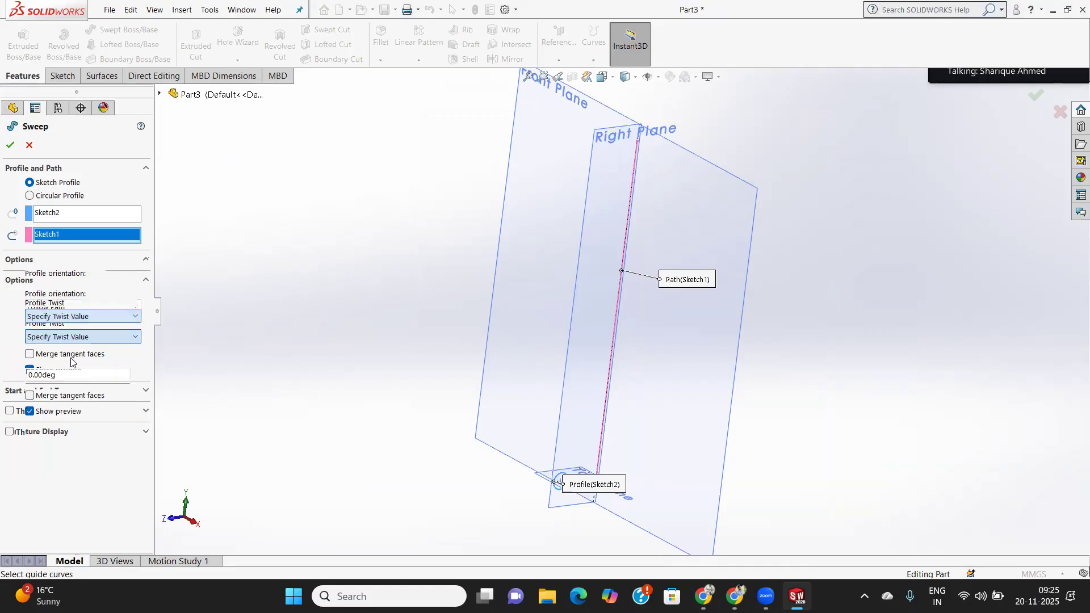
left_click(63, 346)
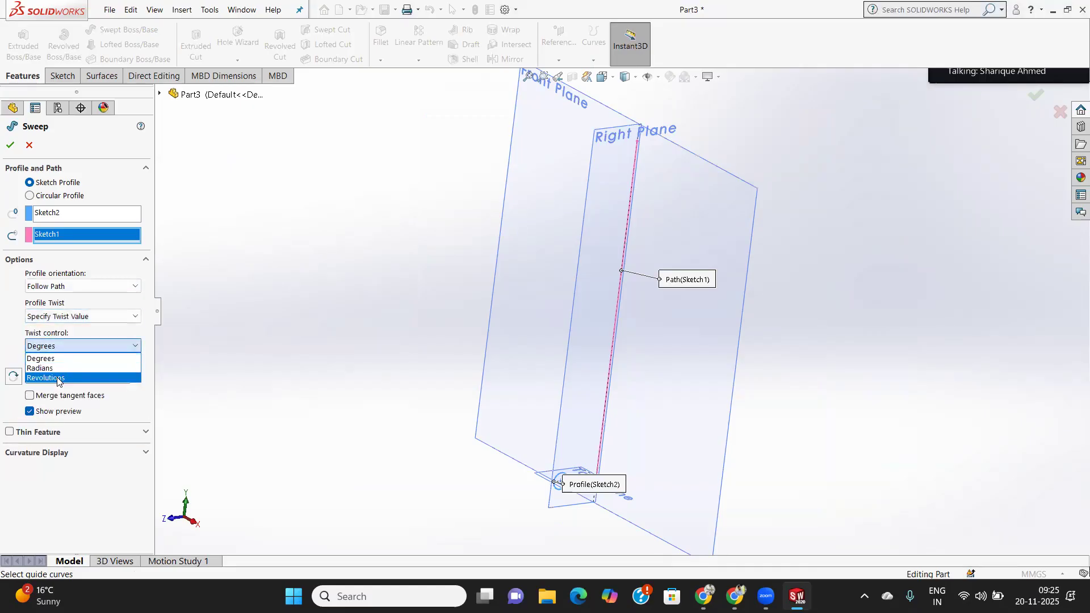
left_click(57, 379)
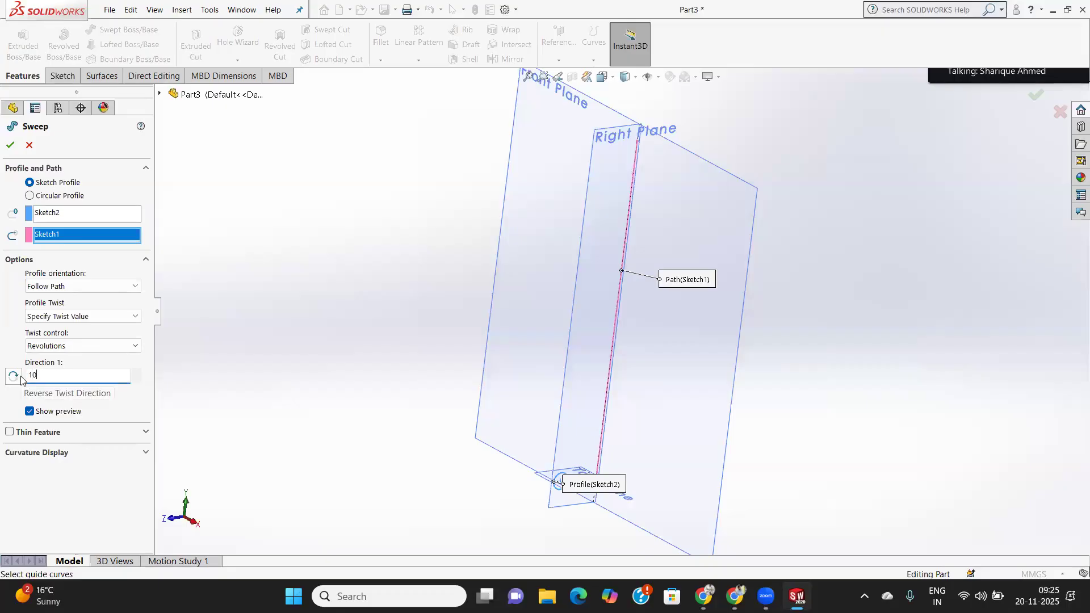
key("Return")
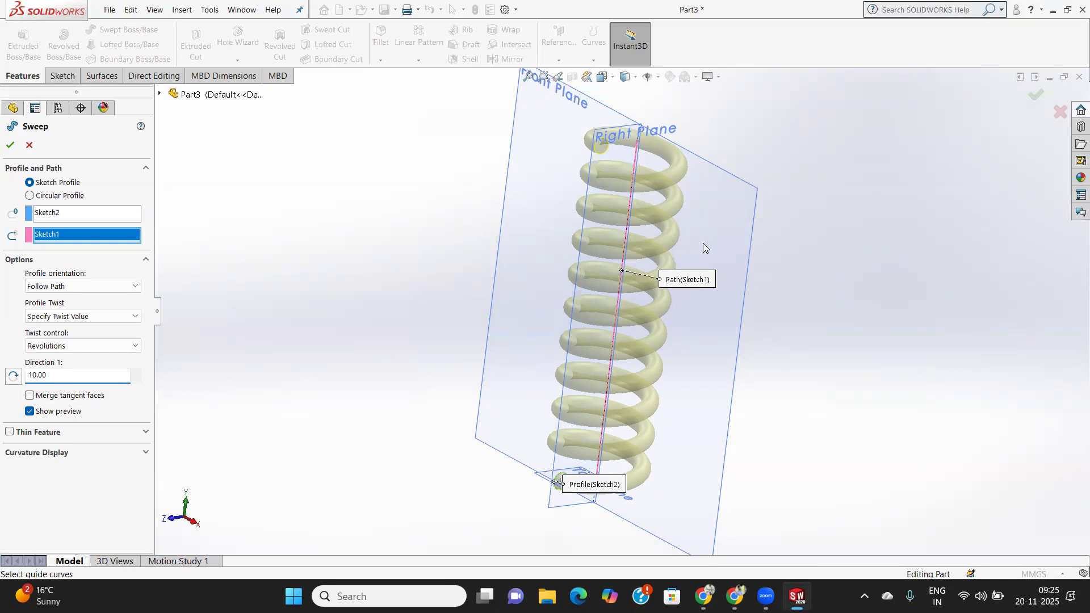
left_click(10, 145)
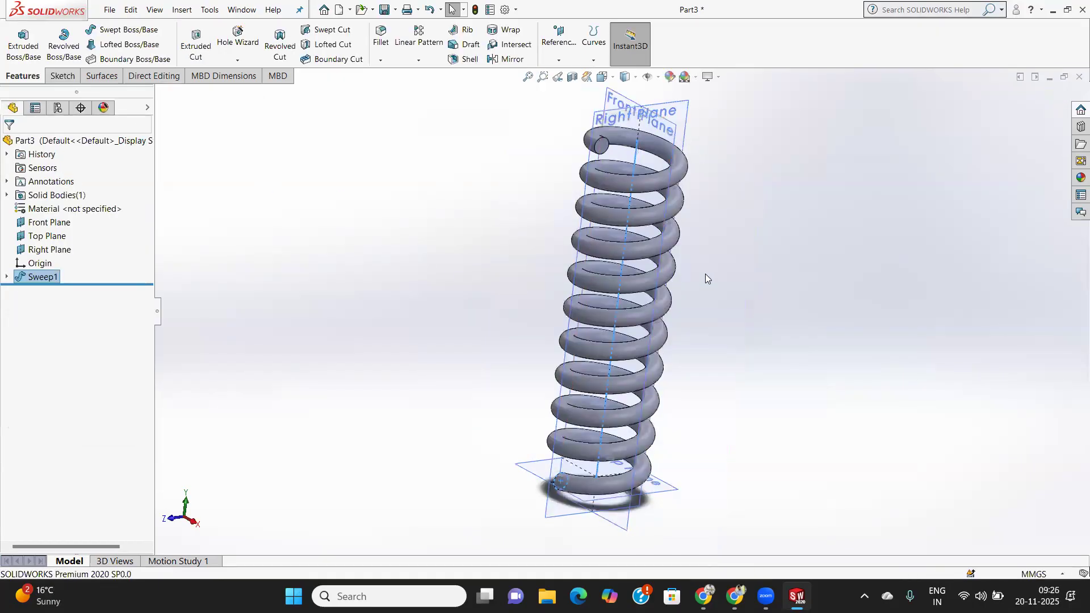
middle_click_drag(706, 277, 710, 451)
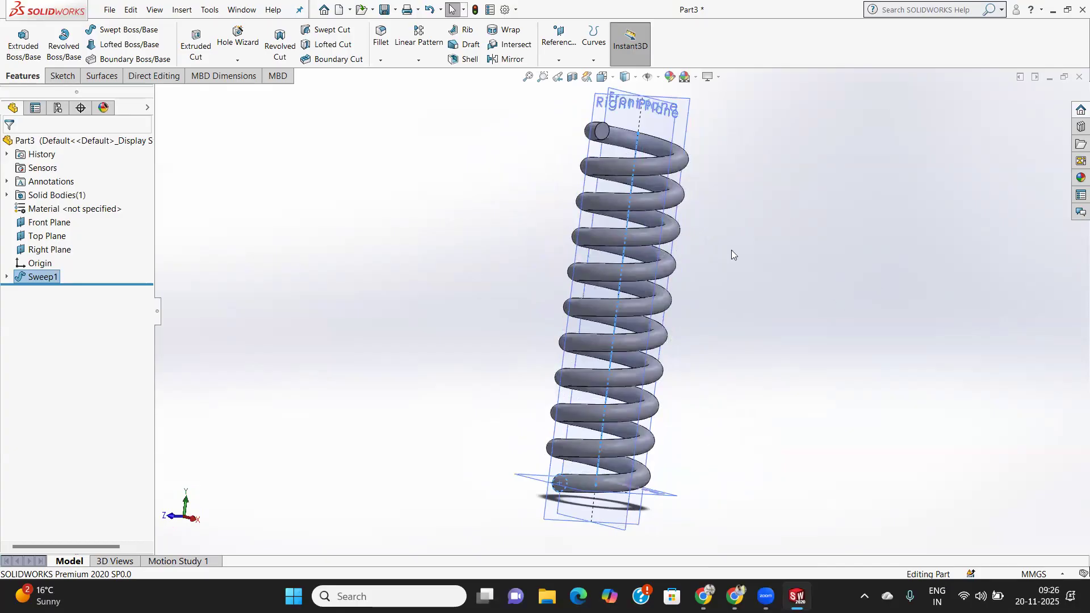
middle_click_drag(734, 245, 821, 142)
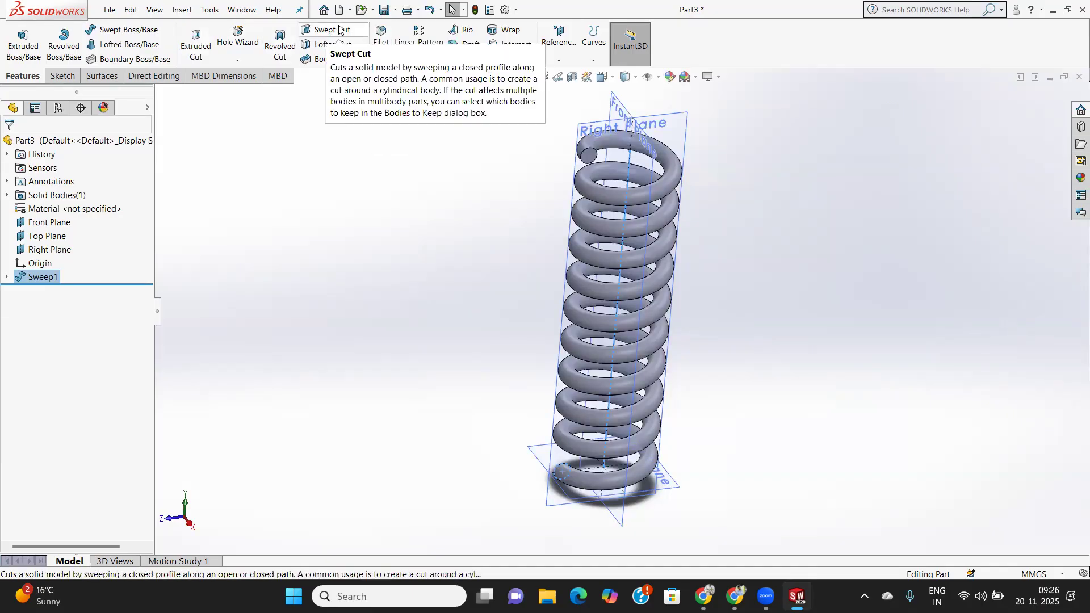
Create a new part document and show its Front, Top and Right reference planes.
left_click(109, 10)
left_click(109, 10)
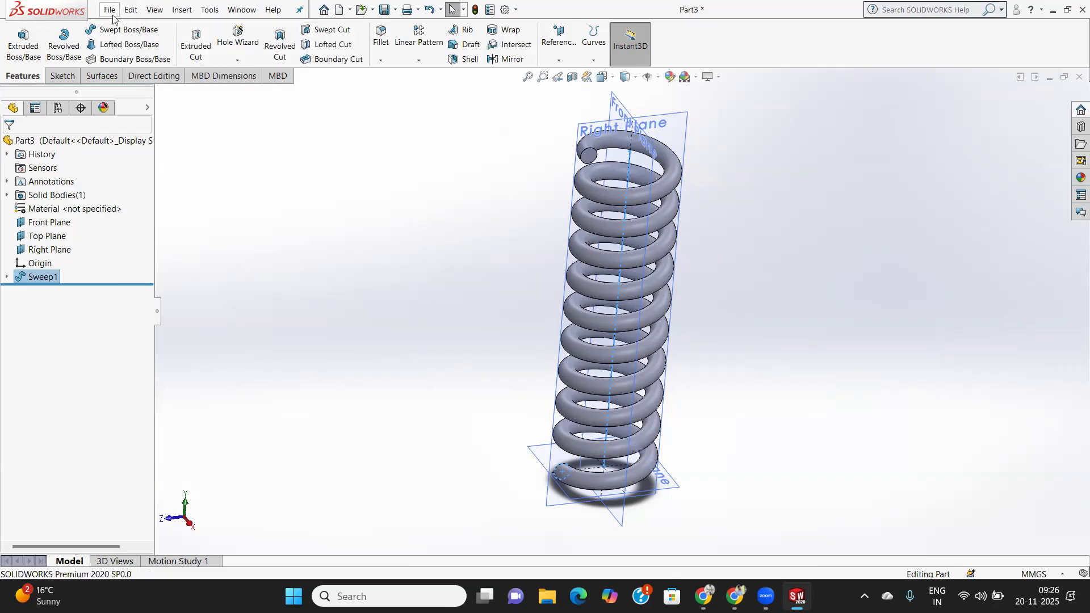
left_click(129, 10)
left_click(124, 25)
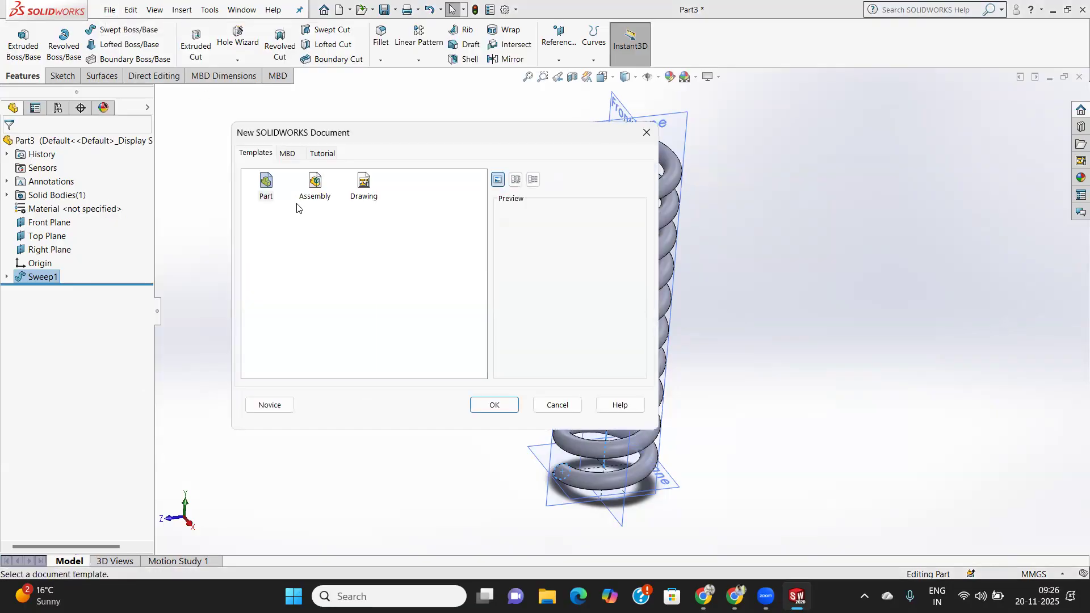
left_click(502, 408)
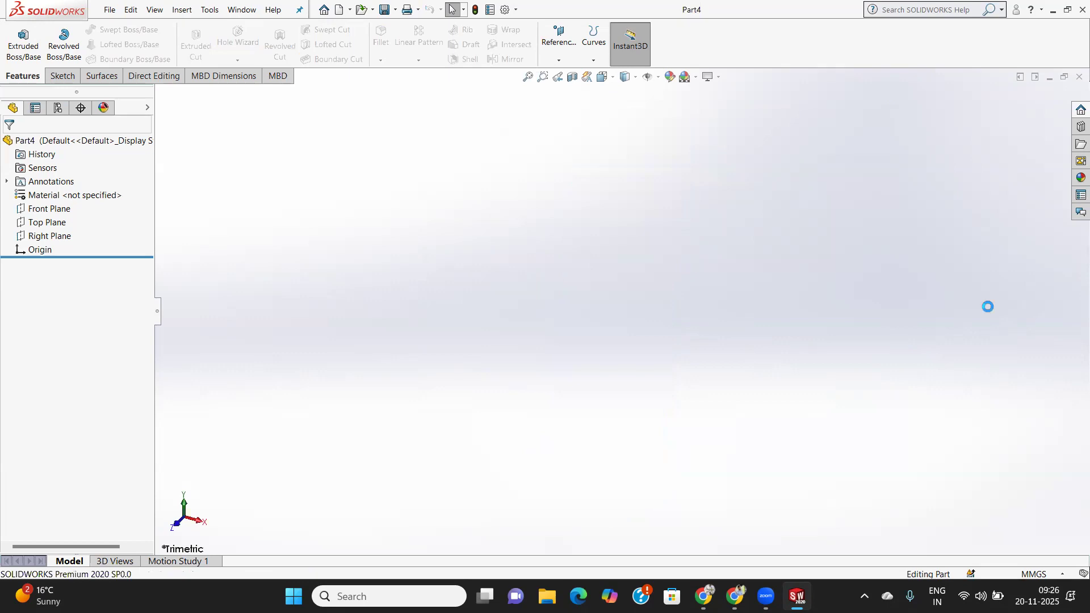
left_click(658, 77)
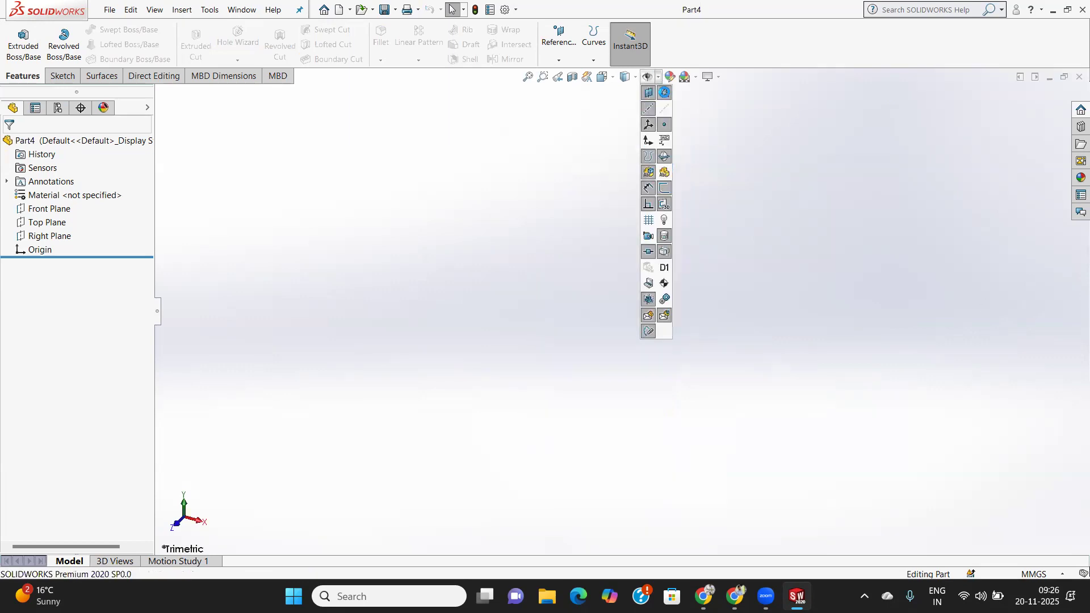
left_click(670, 188)
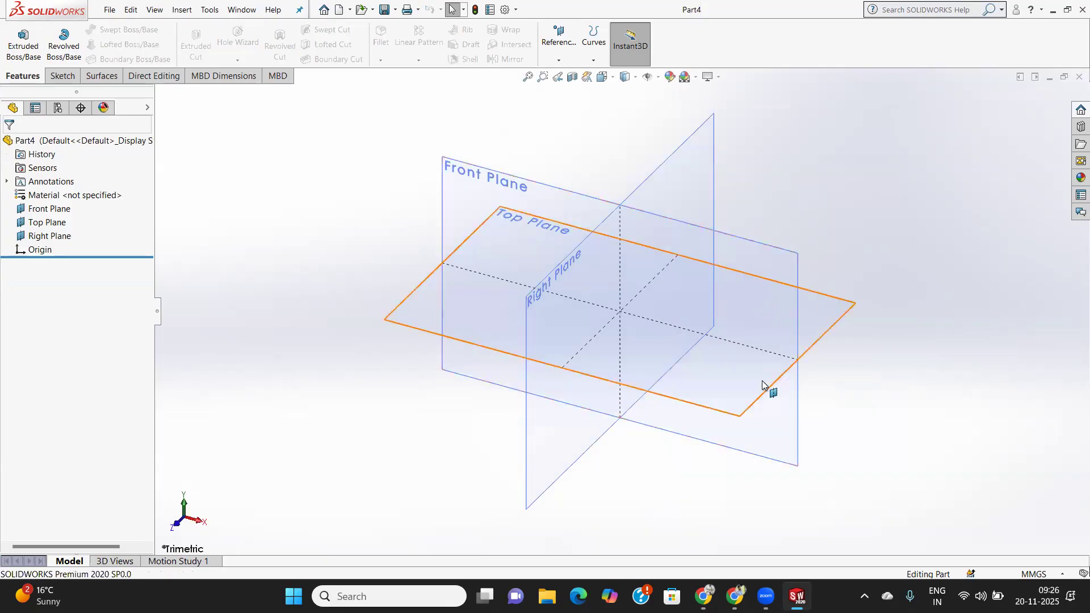
Sketch a center rectangle on the Top Plane, centred on the origin, about 95 mm along X by 140 mm along Z.
left_click(747, 391)
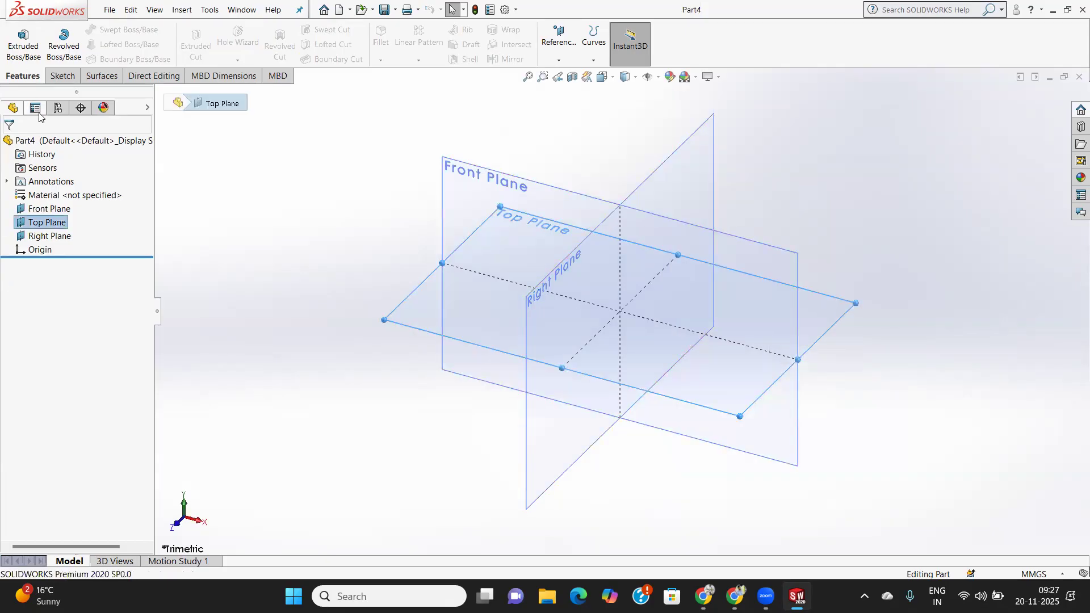
left_click(61, 79)
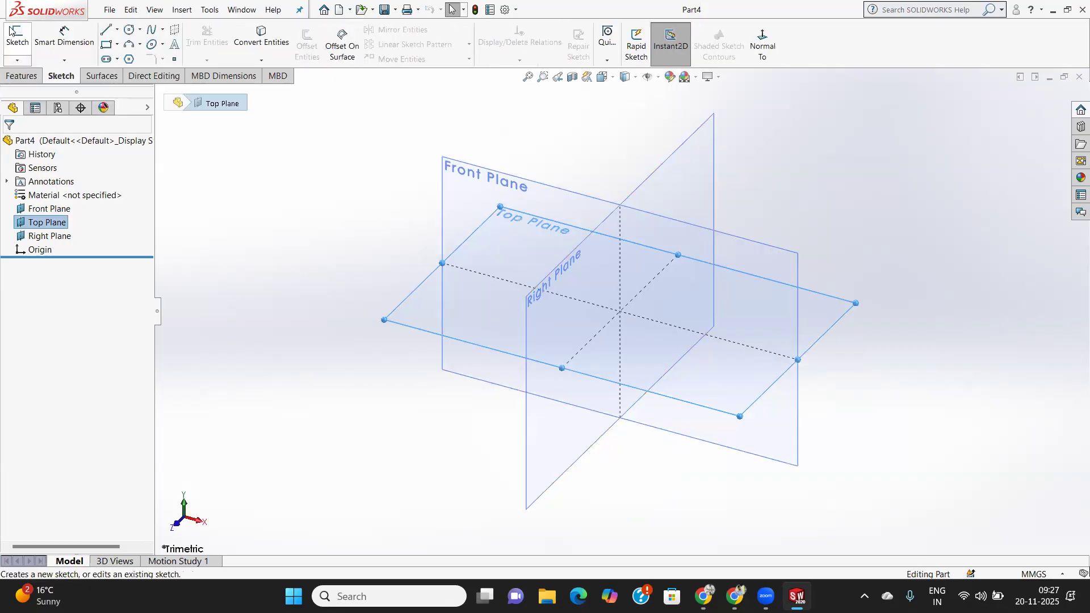
left_click(17, 38)
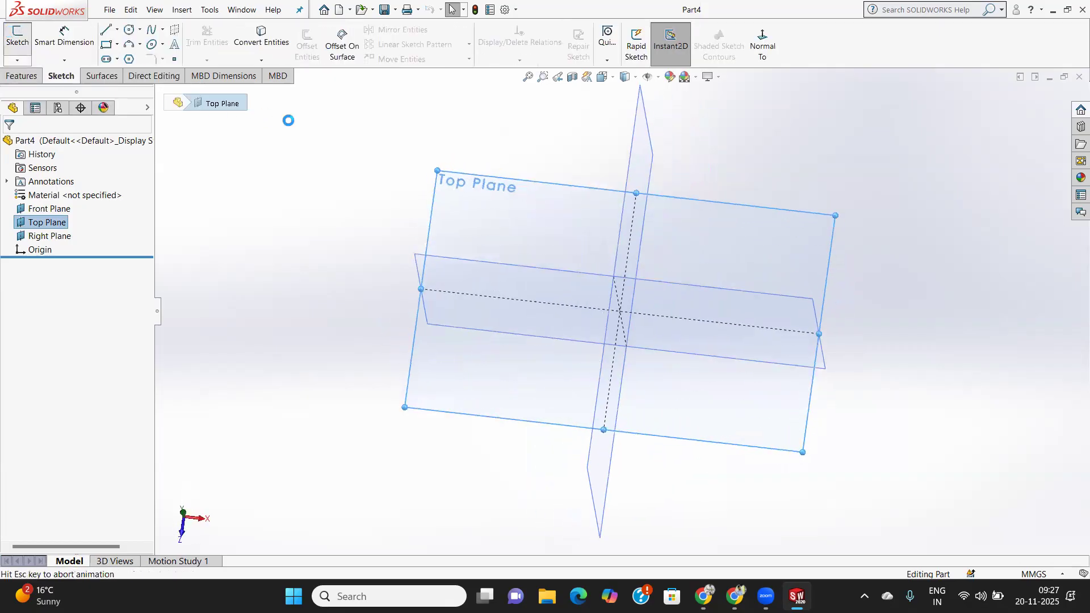
left_click(118, 48)
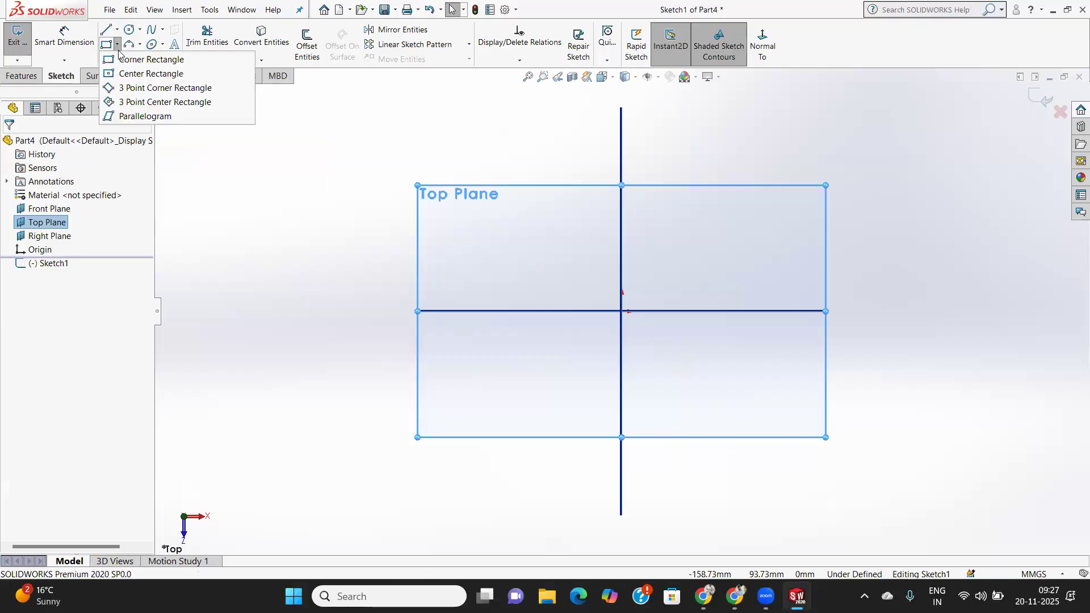
left_click(134, 73)
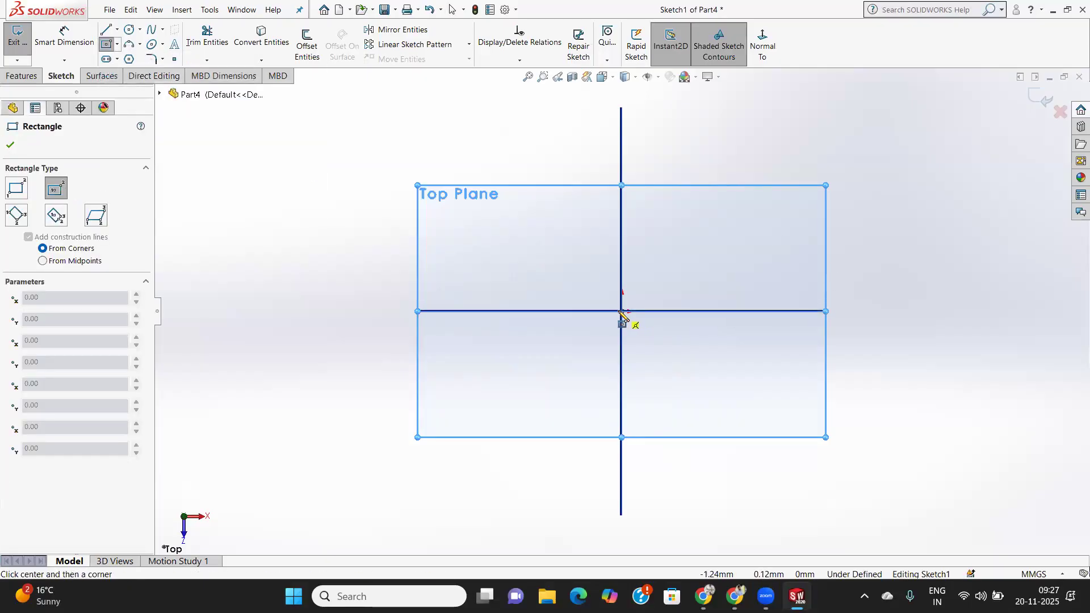
left_click(622, 312)
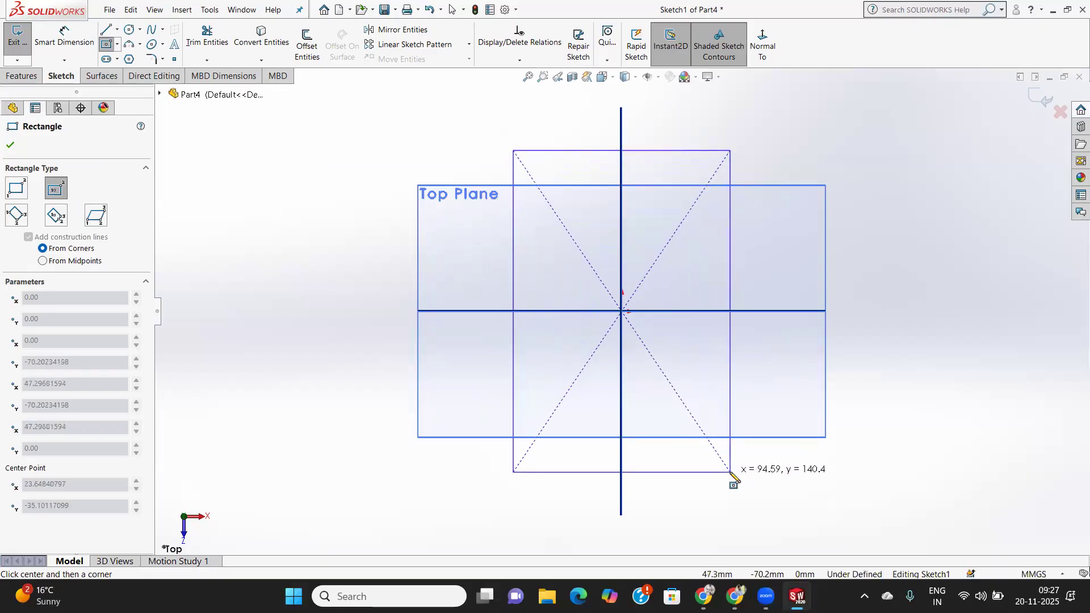
left_click(731, 473)
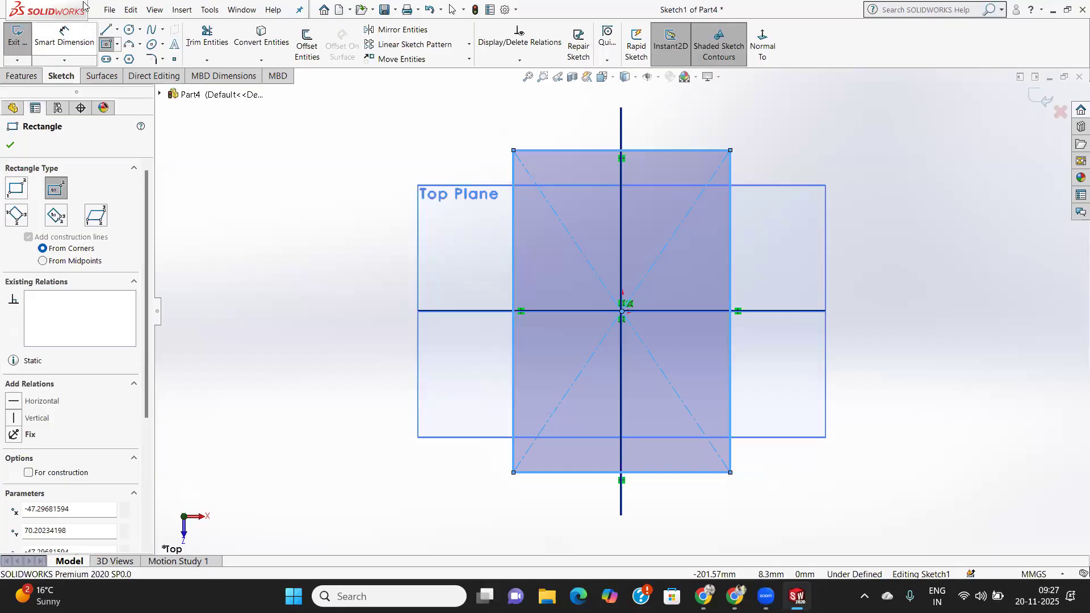
Dimension the rectangle's long side along Z to 140 mm.
left_click(64, 38)
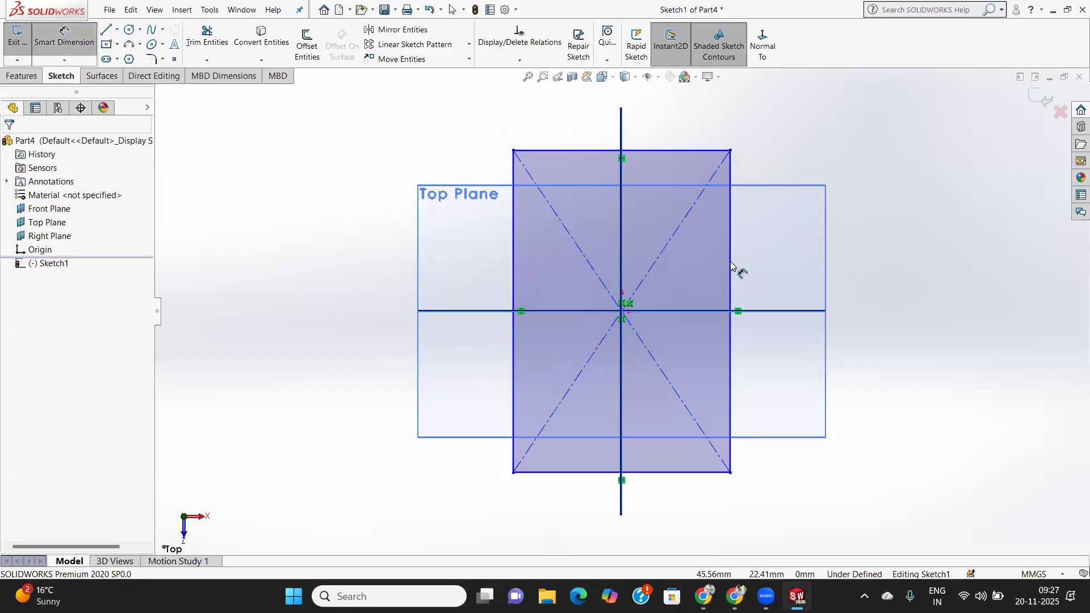
left_click(732, 267)
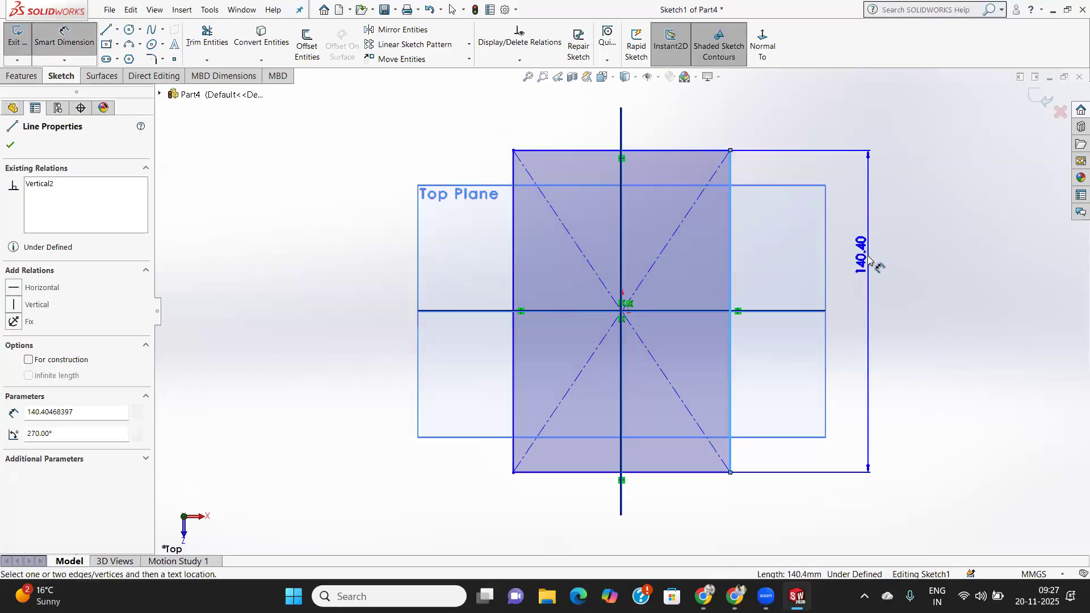
left_click(868, 256)
type("1")
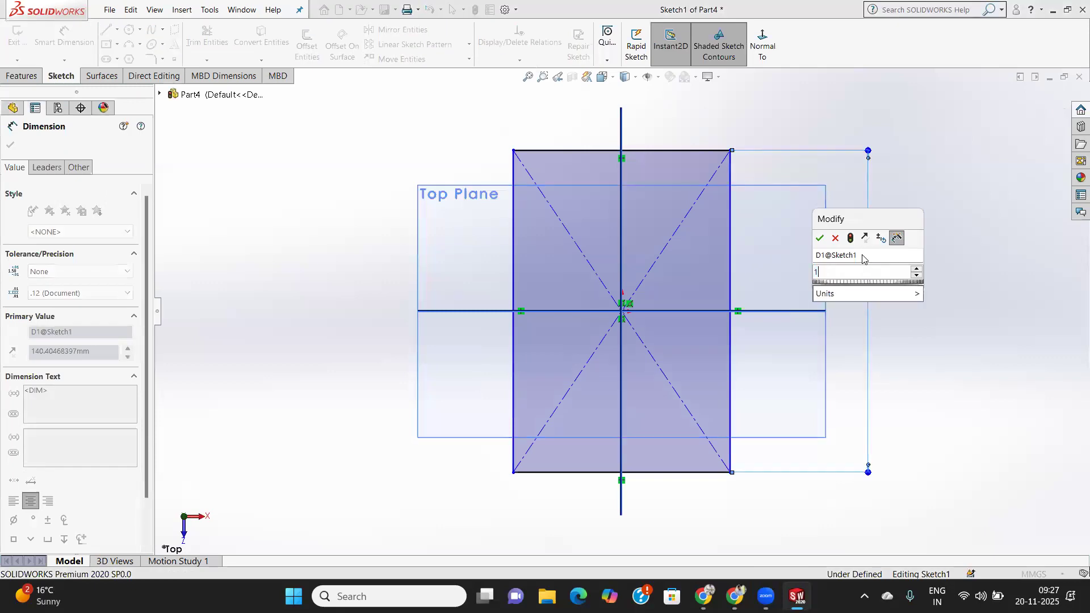
type("40")
key("Return")
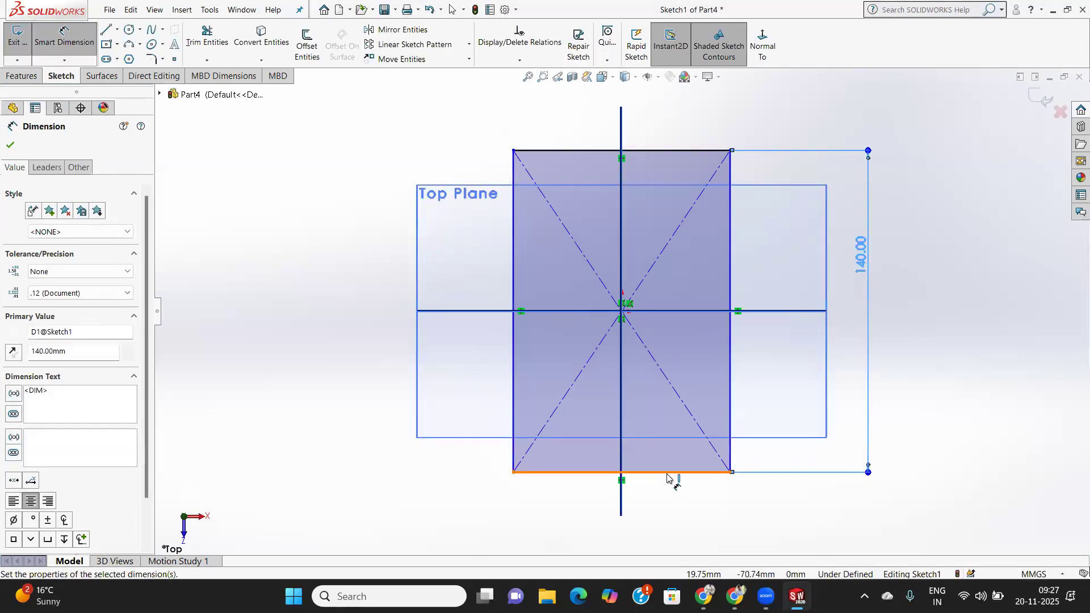
Dimension the rectangle's short side along X to 70 mm and finish dimensioning.
left_click(671, 521)
left_click(671, 527)
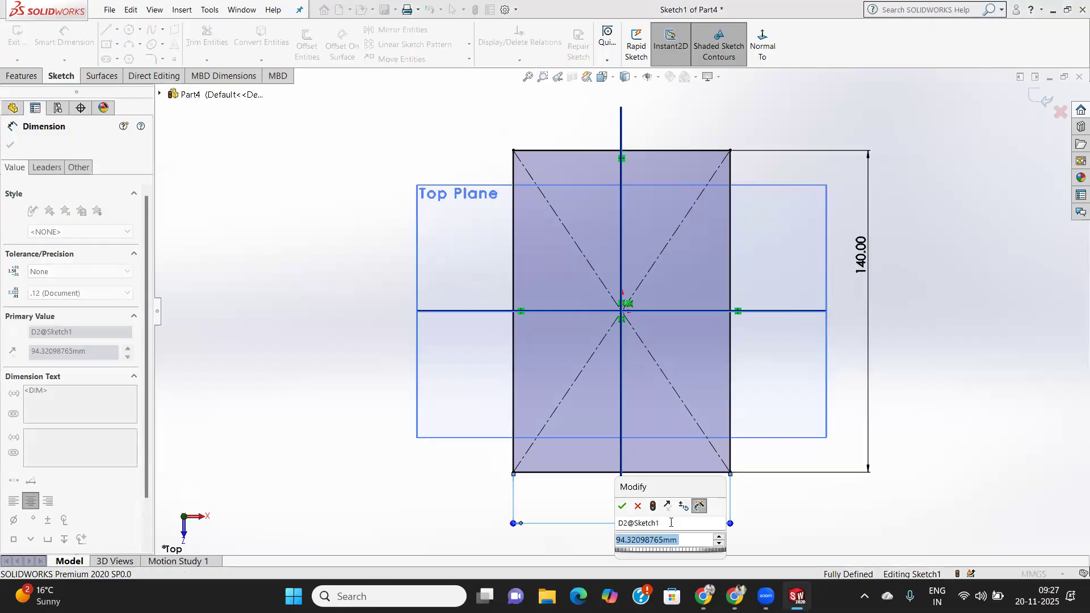
type("70")
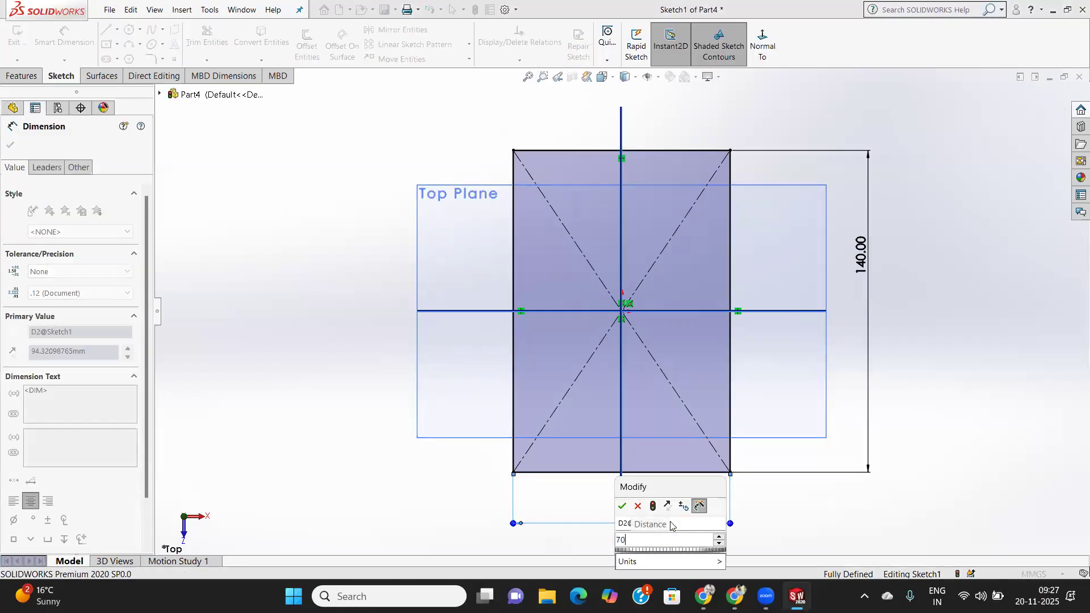
key("Return")
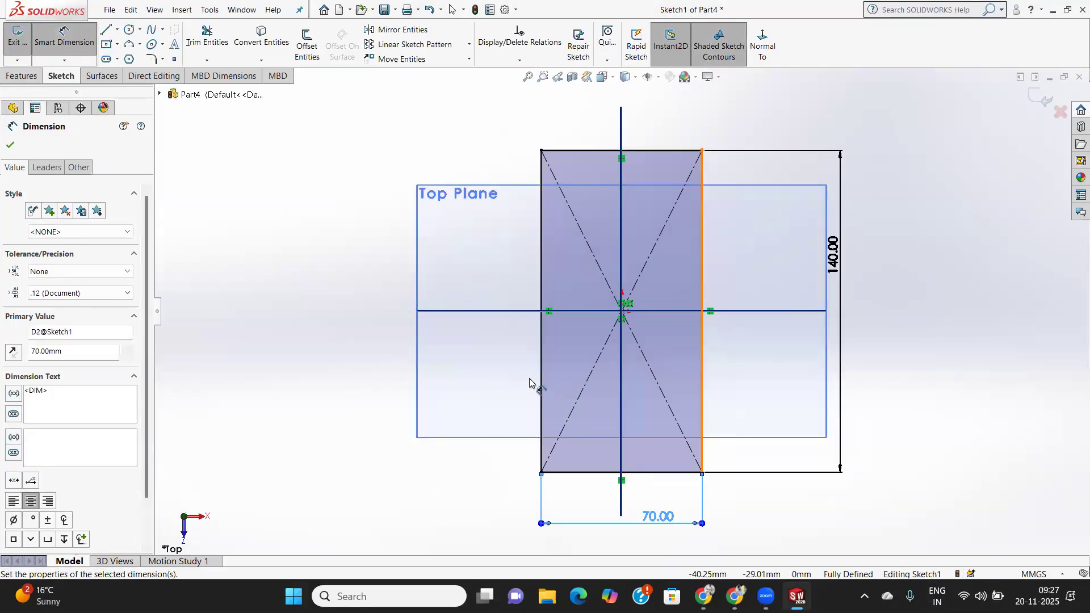
left_click(10, 146)
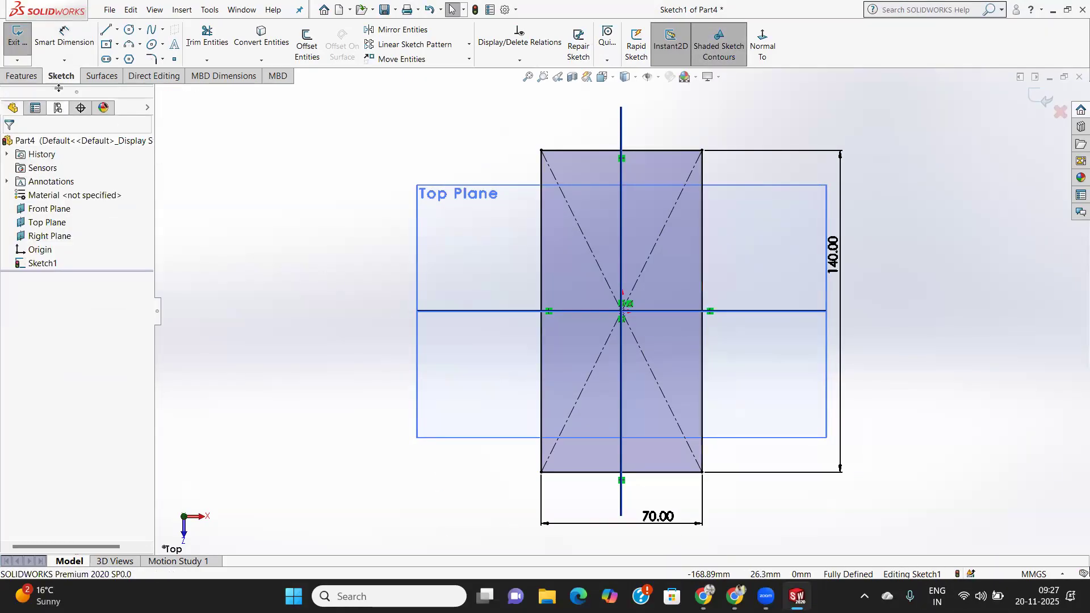
Round all four corners of the rectangle with 10 mm sketch fillets.
left_click(152, 58)
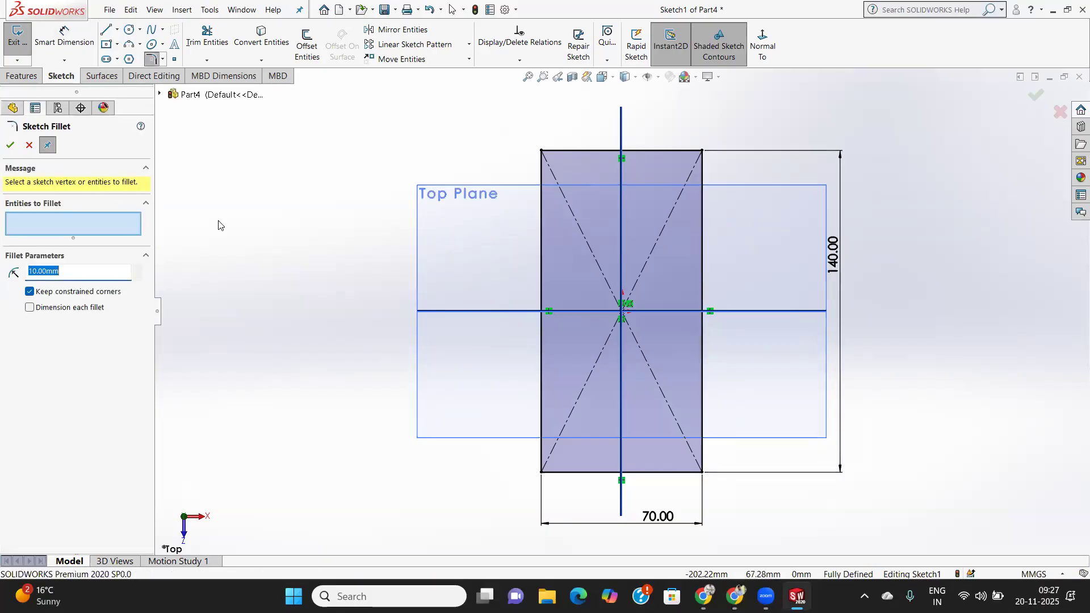
left_click(542, 152)
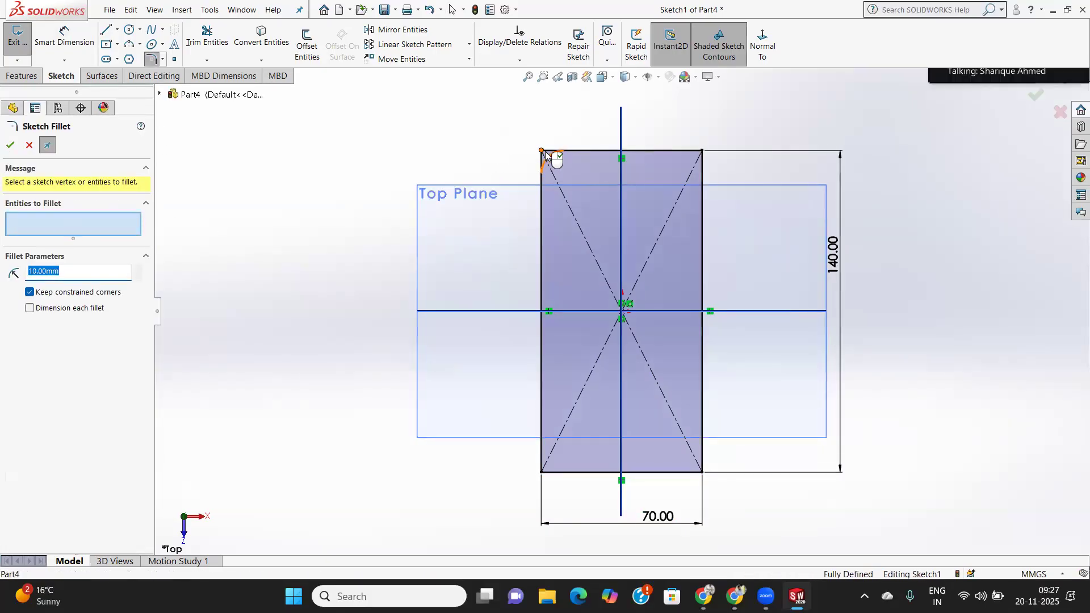
left_click(702, 152)
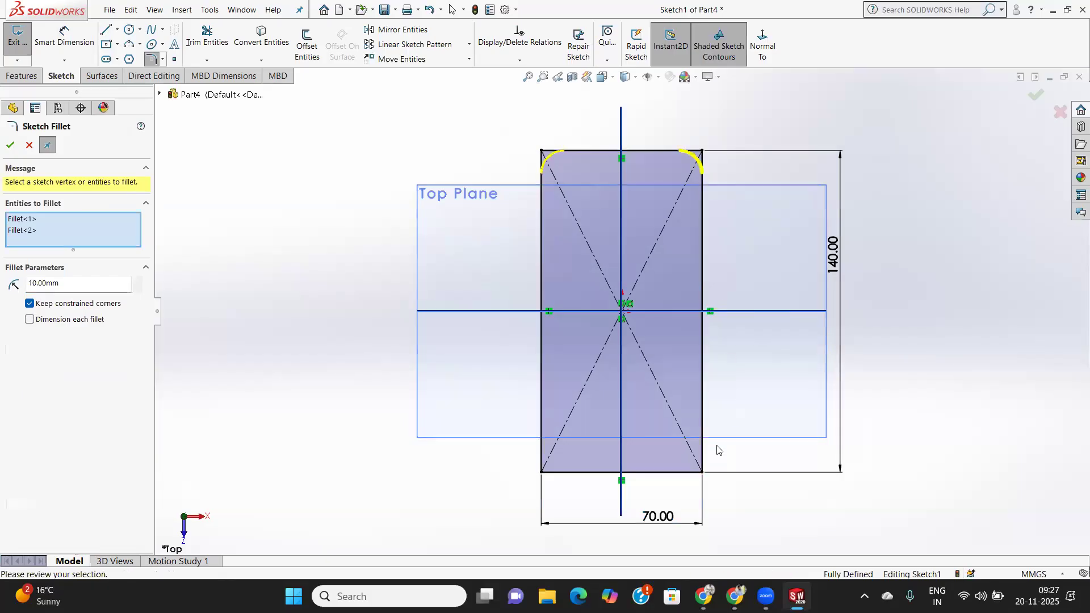
left_click(701, 470)
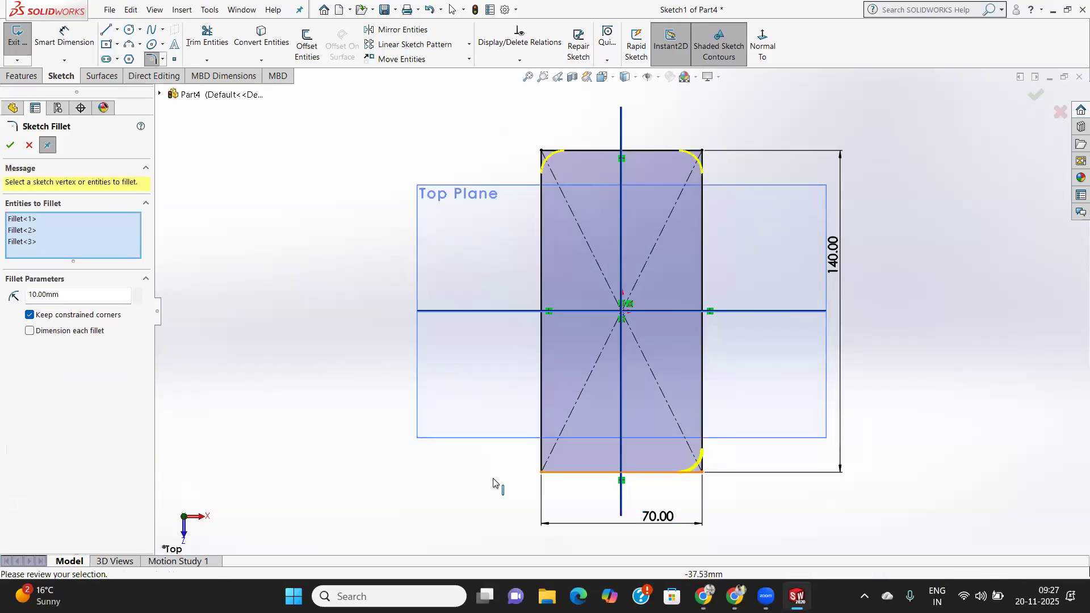
left_click(543, 471)
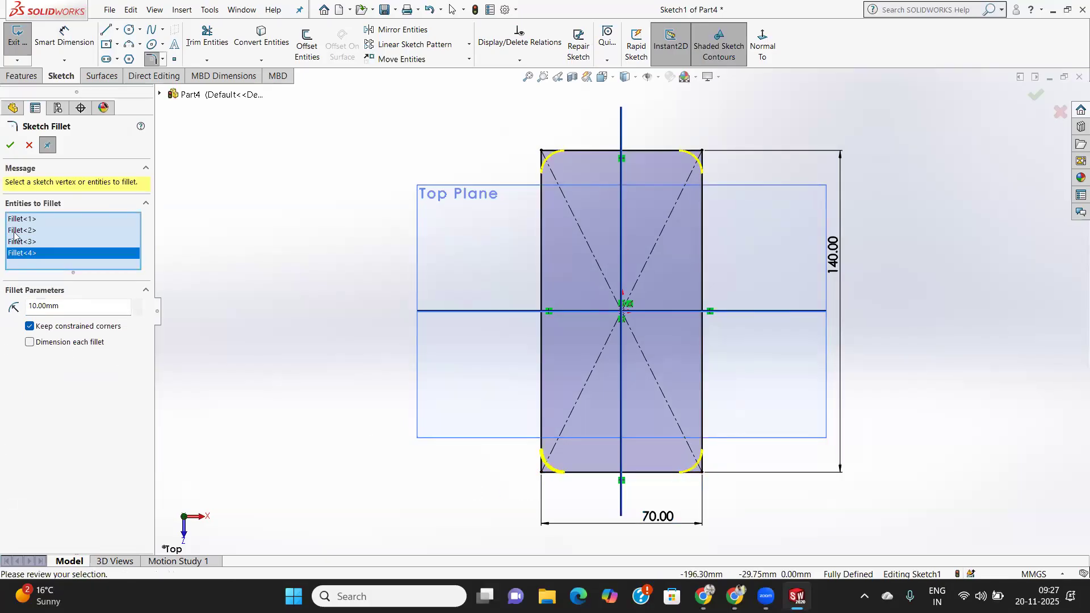
left_click(10, 146)
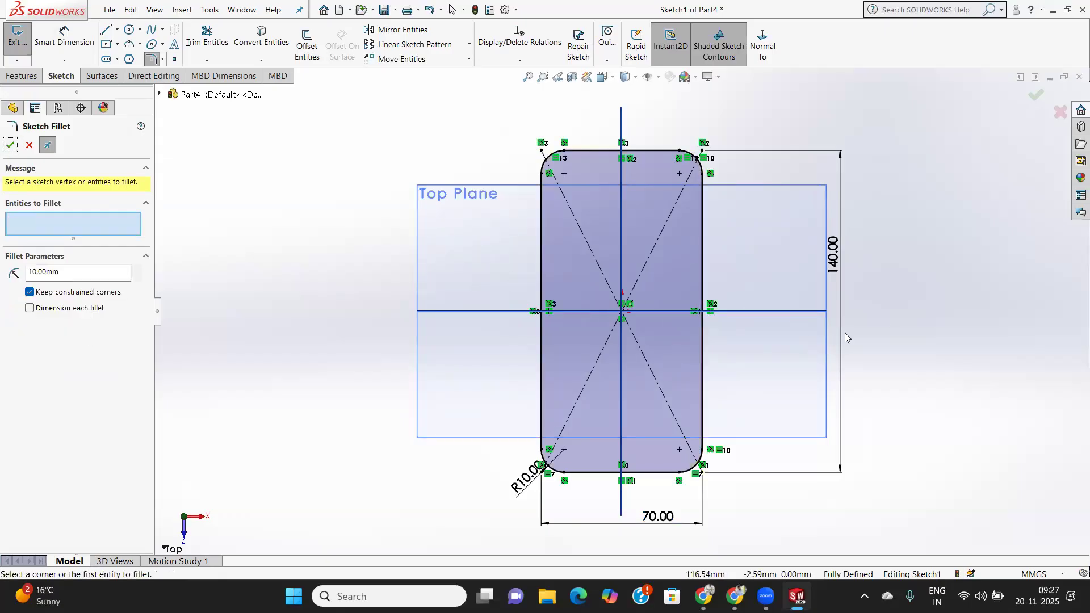
Finish the sketch fillets and exit the rounded rectangle sketch on the Top Plane.
left_click(10, 146)
mouse_move(792, 330)
middle_mouse_down()
mouse_move(796, 284)
mouse_move(783, 479)
mouse_move(808, 477)
mouse_move(709, 454)
mouse_move(549, 309)
middle_mouse_up()
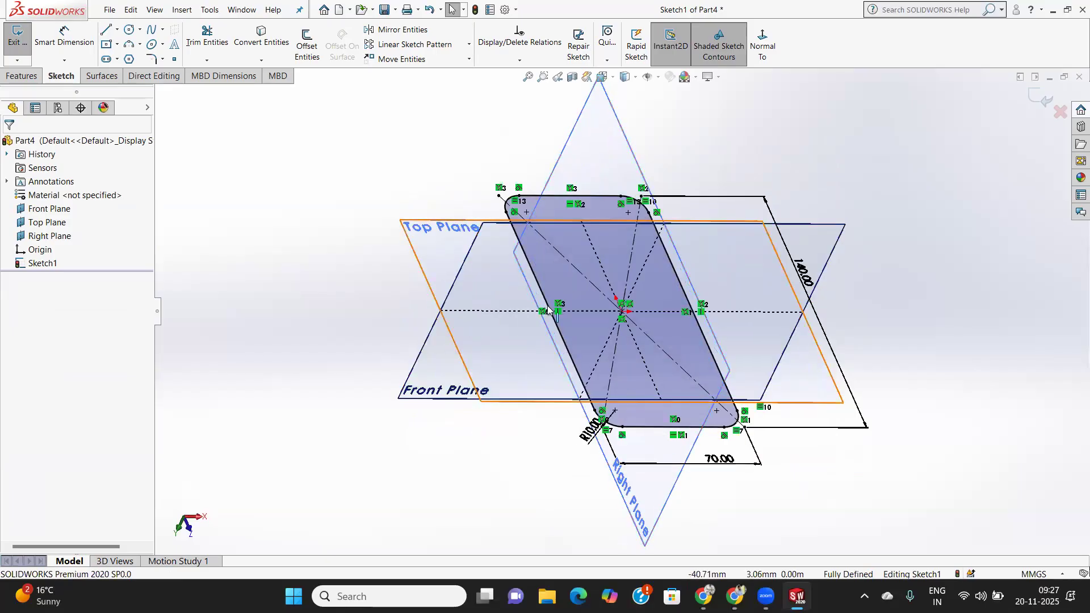
left_click(1044, 97)
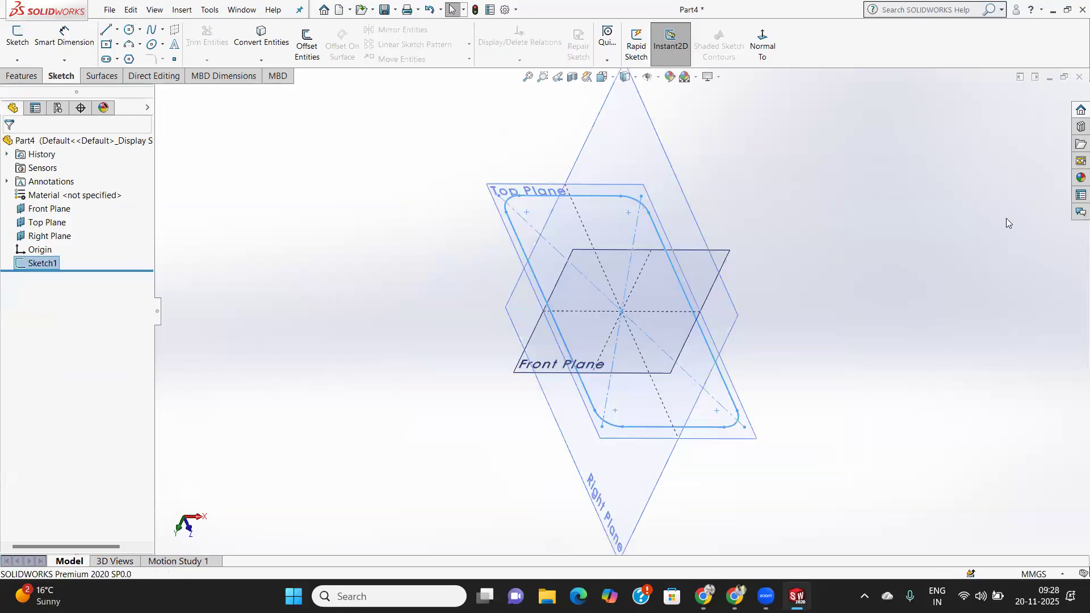
Start a new sketch on the Front Plane and view it straight on.
mouse_move(652, 338)
middle_mouse_down()
mouse_move(633, 270)
mouse_move(647, 384)
mouse_move(591, 382)
mouse_move(589, 436)
mouse_move(680, 454)
middle_mouse_up()
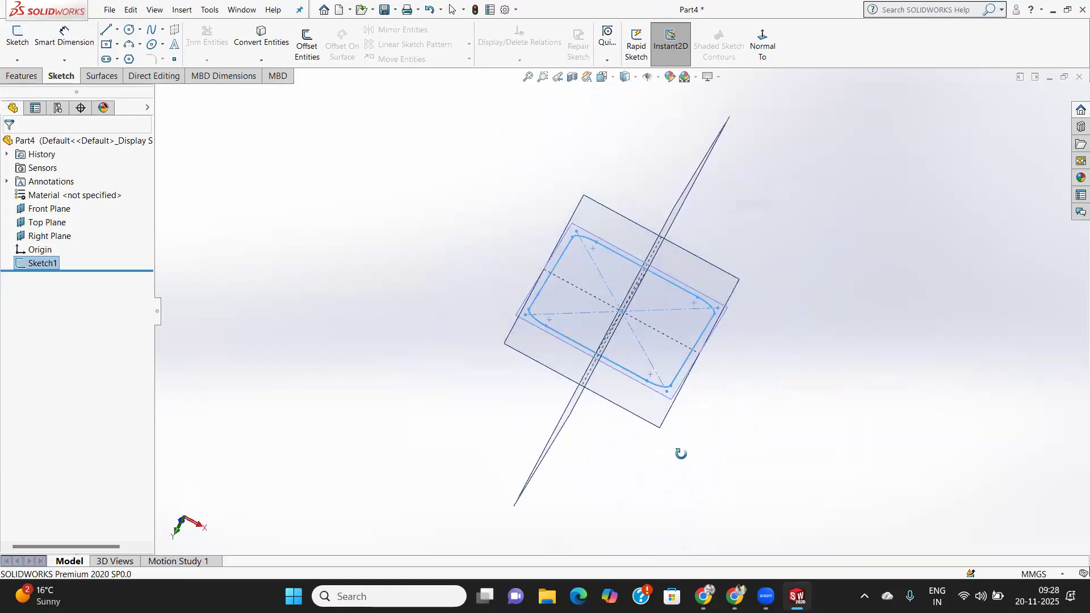
left_click(700, 271)
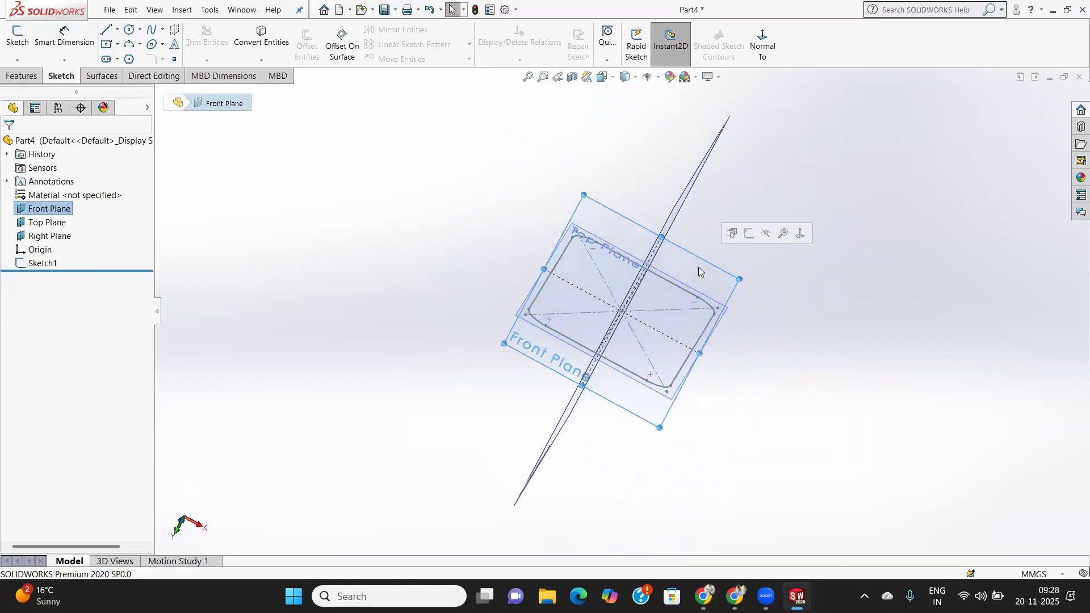
left_click(12, 38)
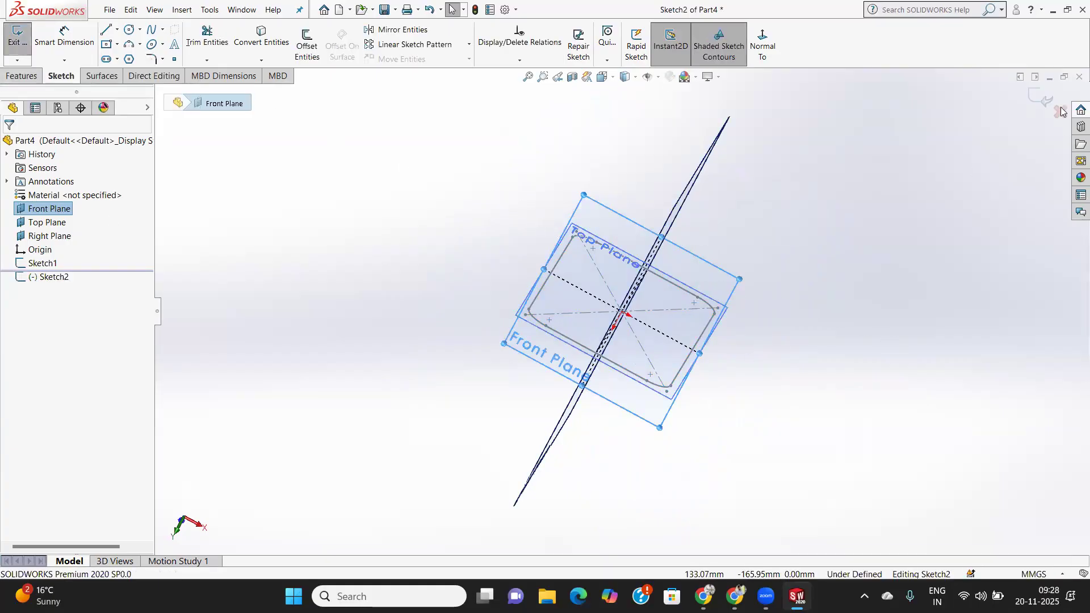
left_click(761, 46)
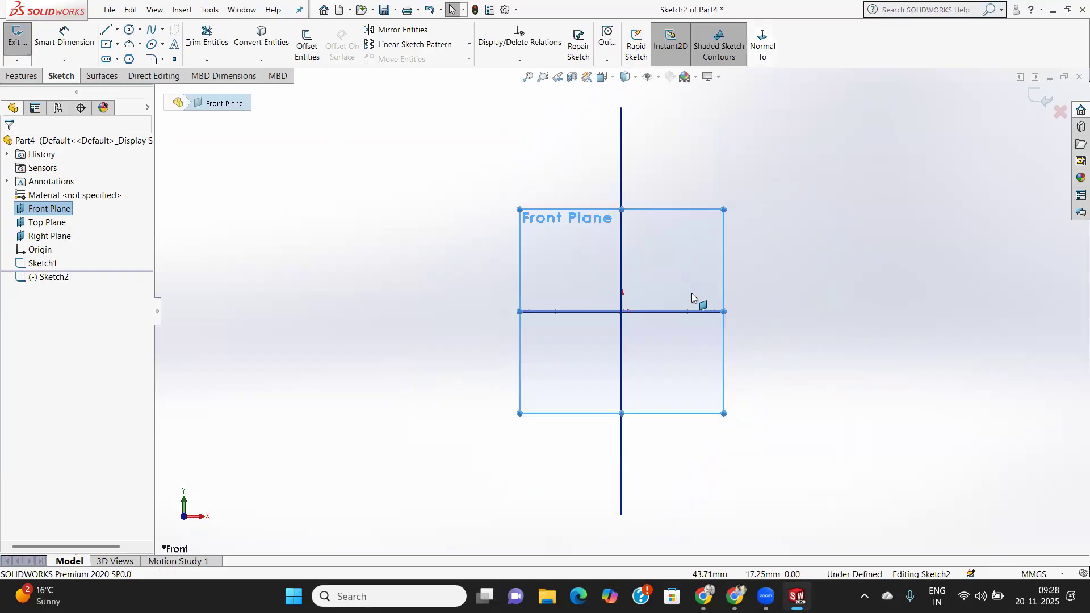
middle_click_drag(668, 314, 692, 302)
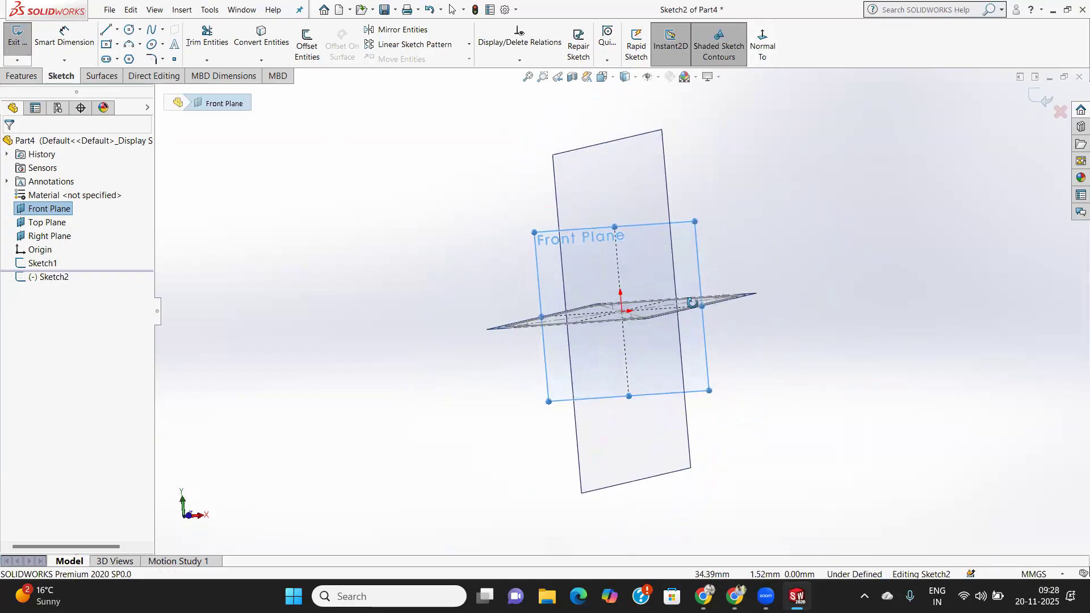
middle_click_drag(646, 295, 566, 294)
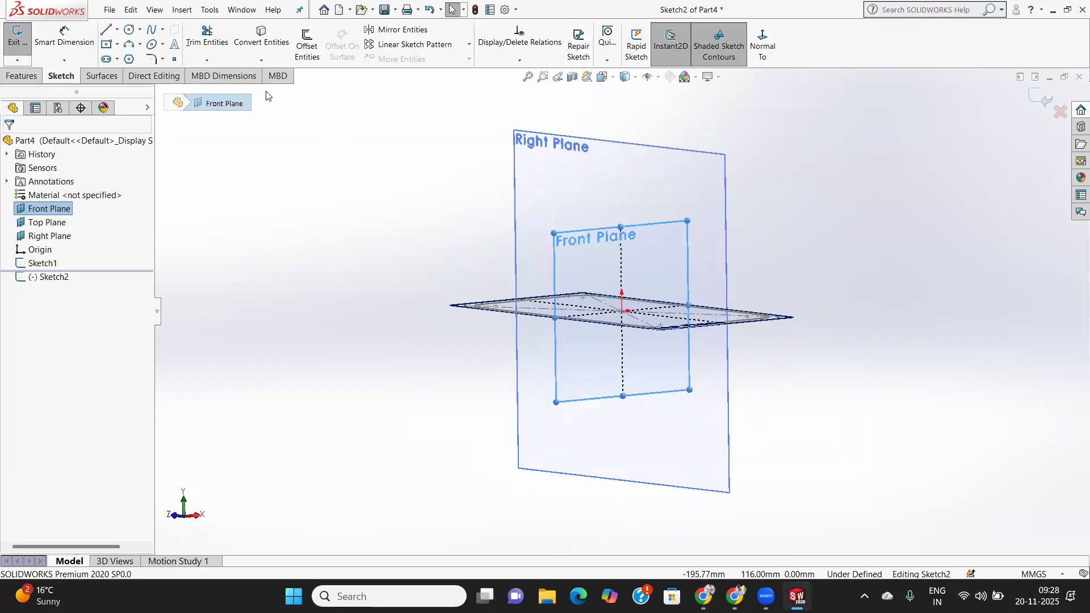
left_click(762, 45)
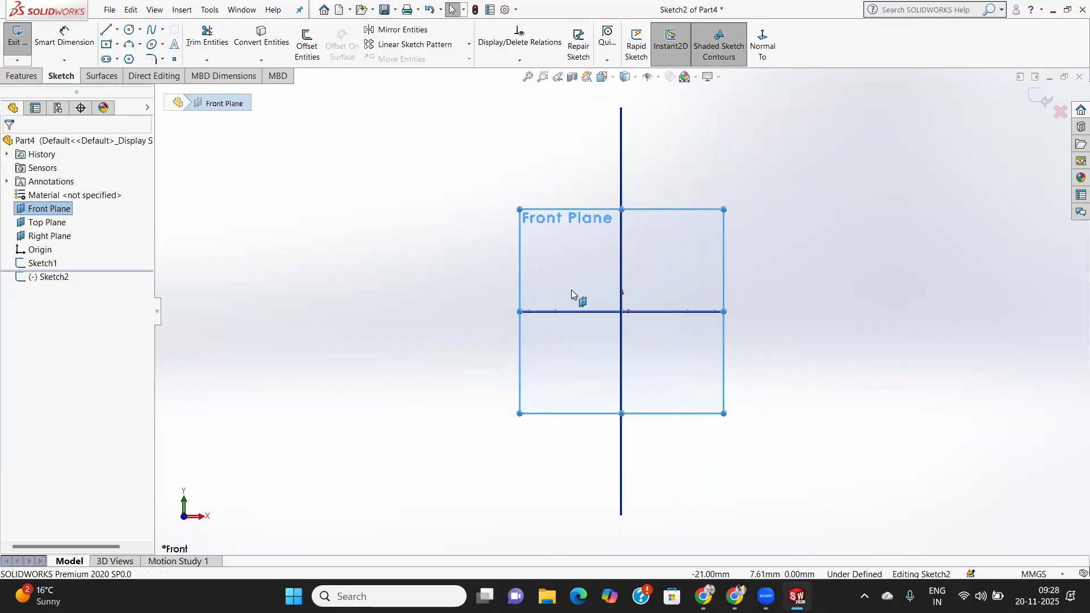
Sketch a corner rectangle about 7 mm wide and 14 mm tall on the negative X side of the origin, straddling the horizontal axis.
left_click(117, 45)
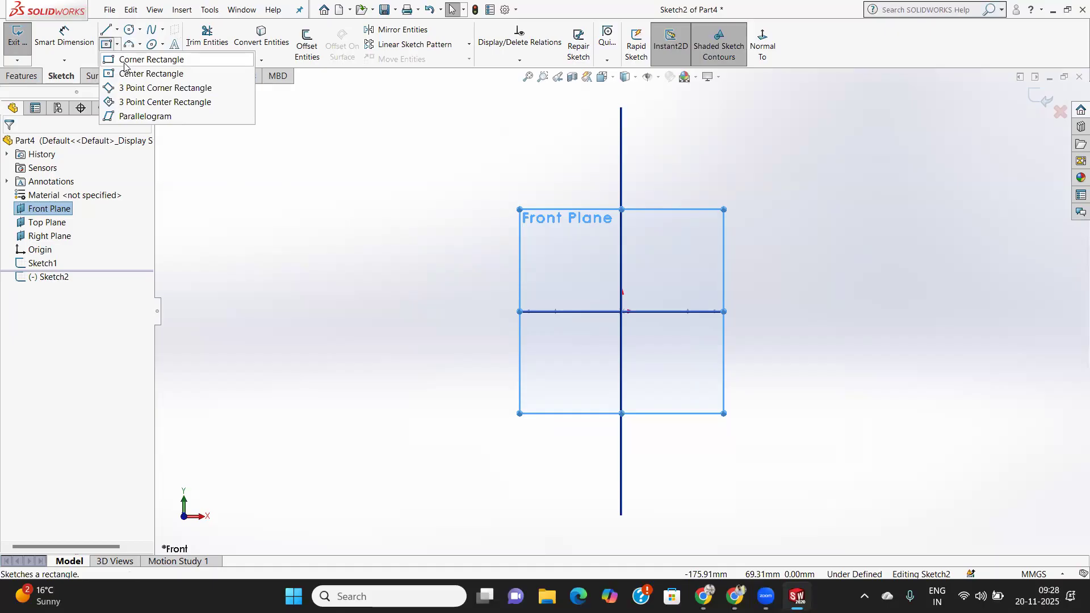
left_click(145, 59)
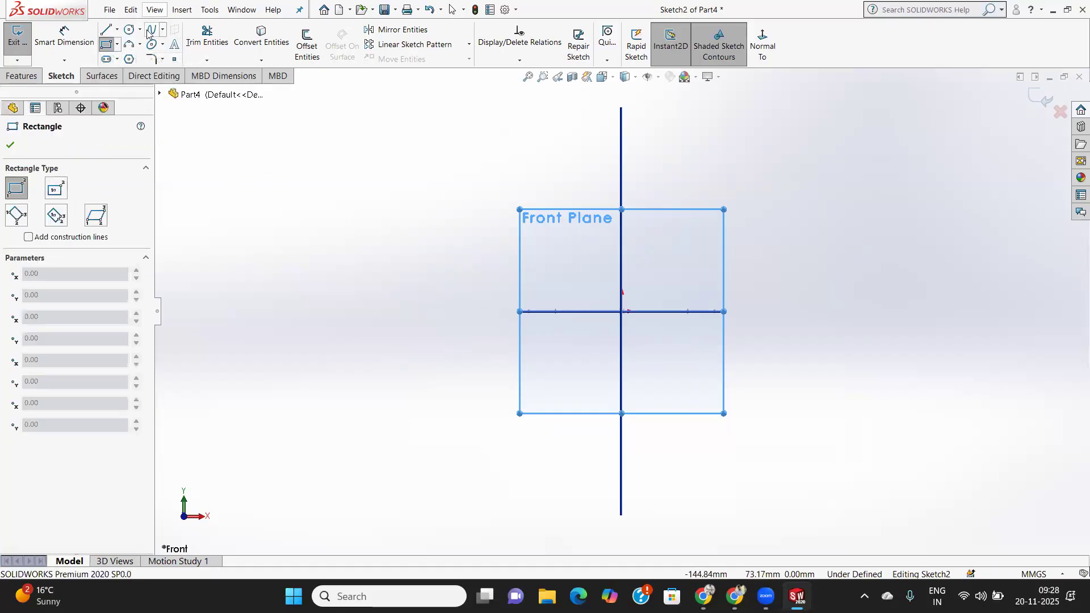
left_click(474, 295)
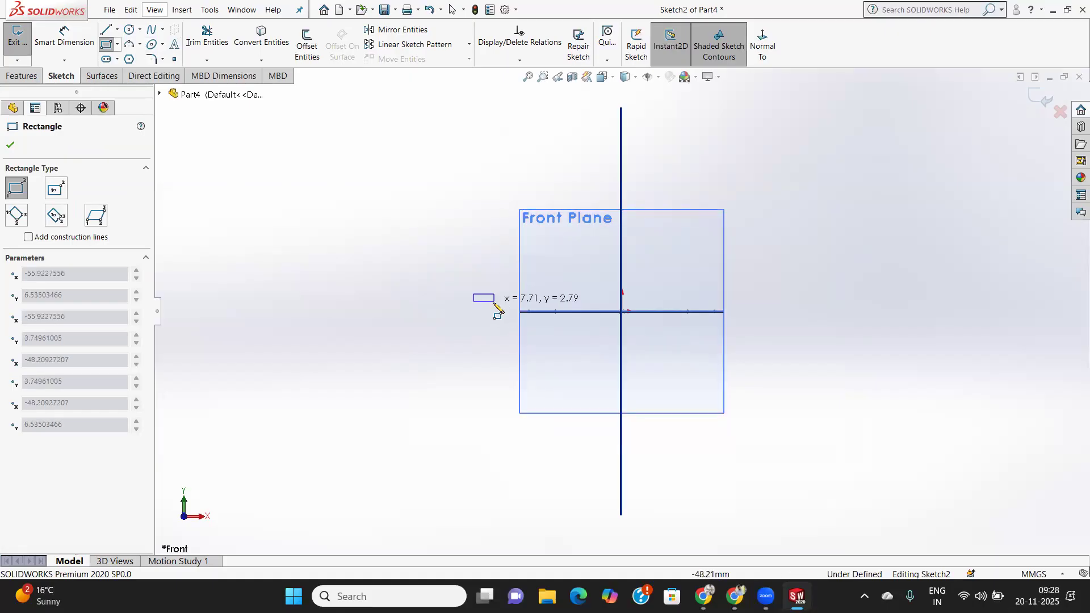
left_click(493, 332)
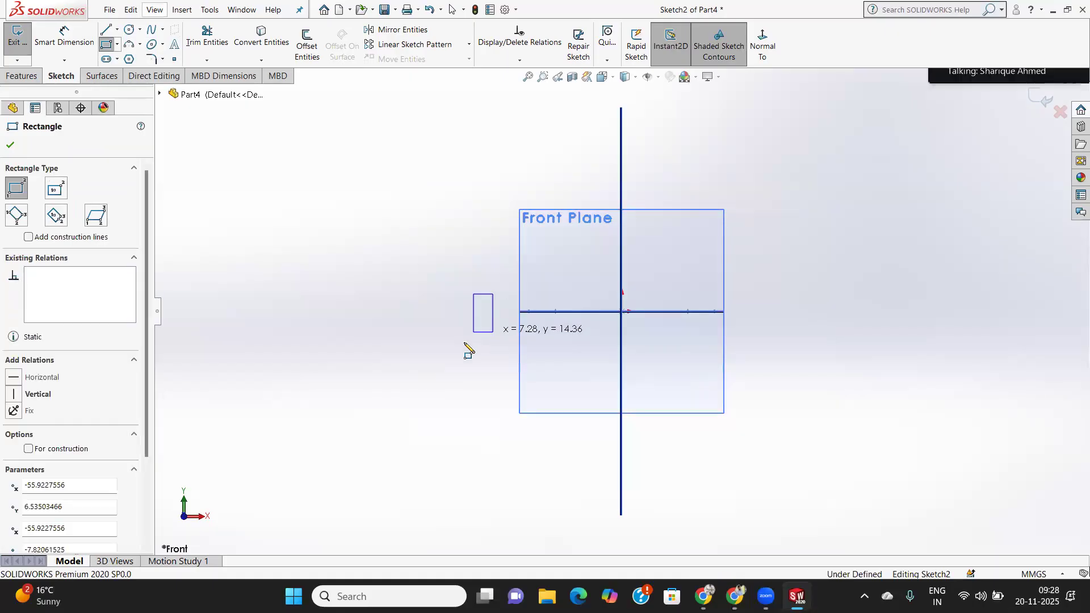
left_click(11, 146)
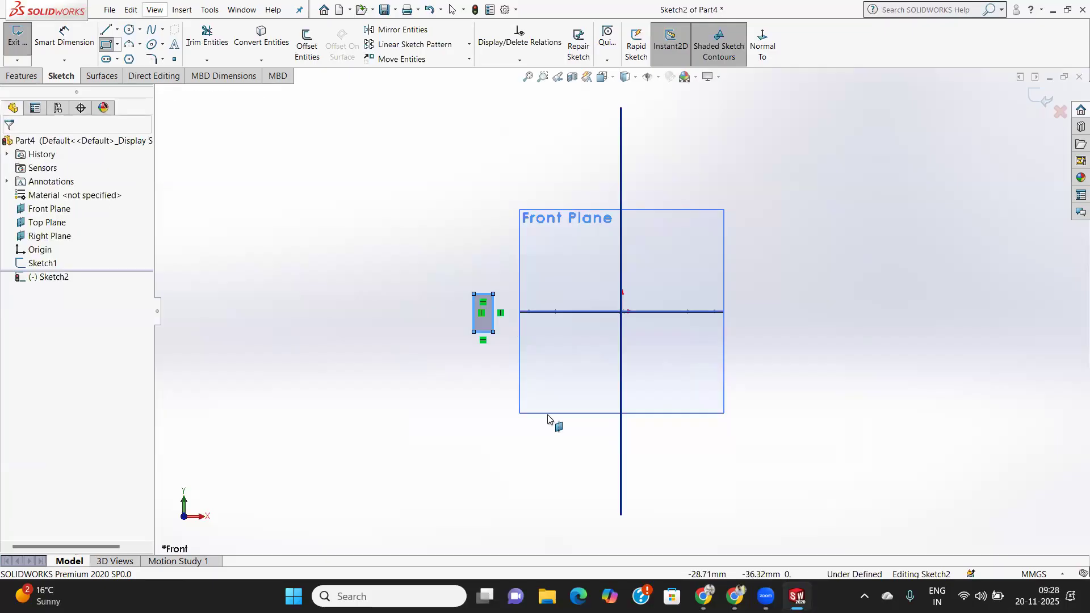
Dimension the horizontal distance from the origin to the small rectangle's nearer vertical side to 35 mm.
left_click(64, 37)
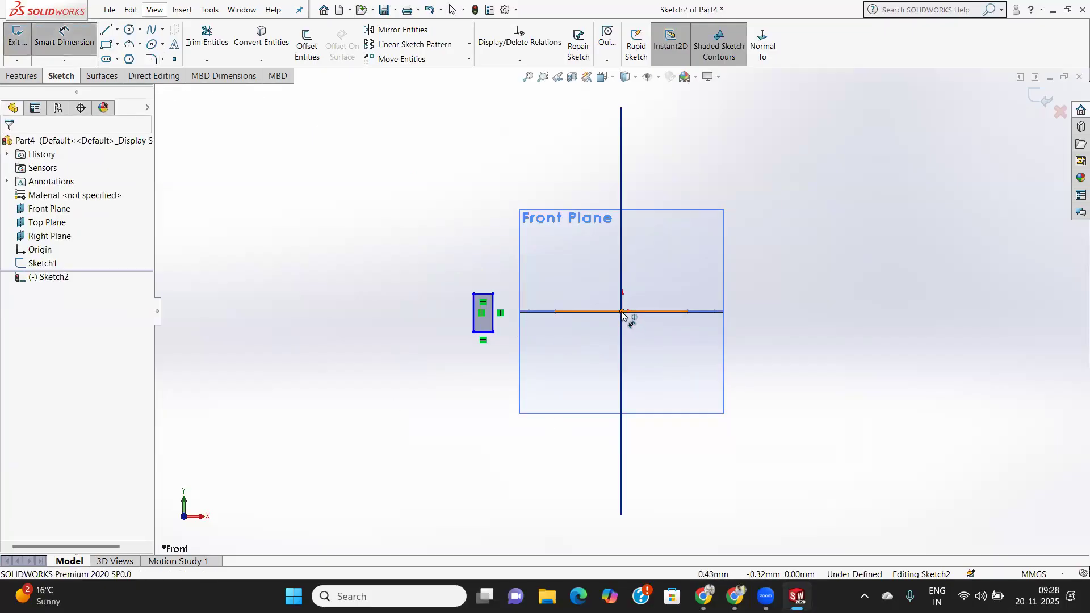
left_click(492, 319)
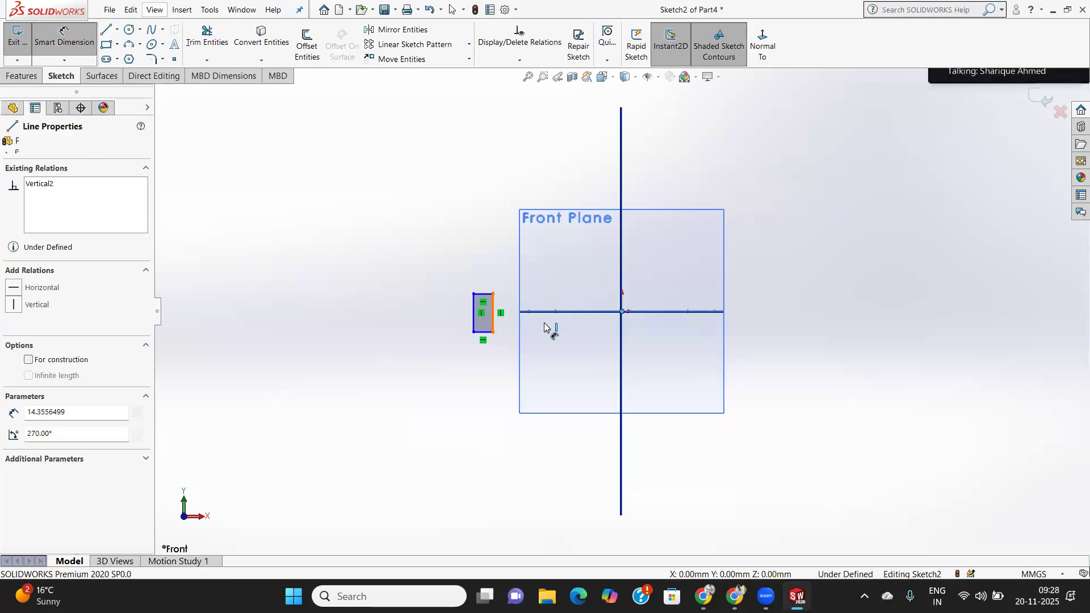
left_click(556, 355)
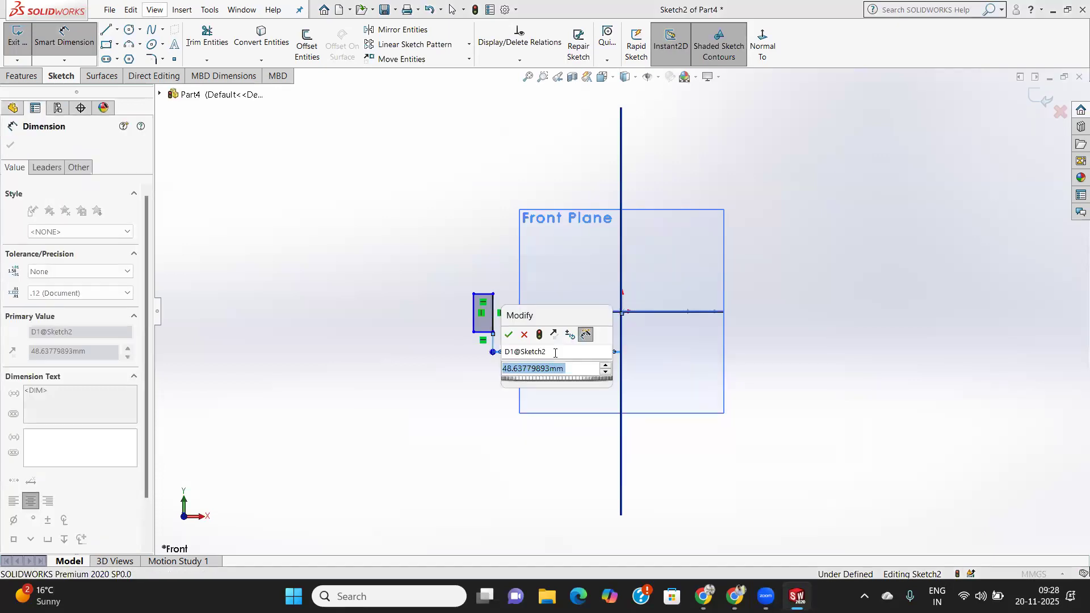
type("35")
key("Return")
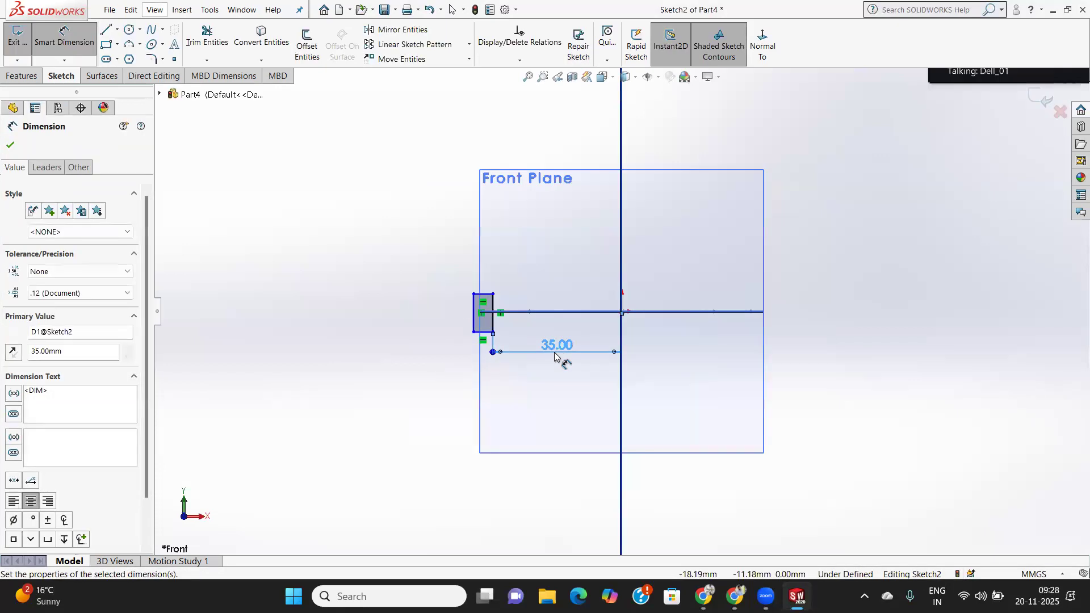
Dimension the small rectangle's upper side to a width of 6 mm.
scroll(520, 332, "down", 2)
scroll(520, 332, "up", 3)
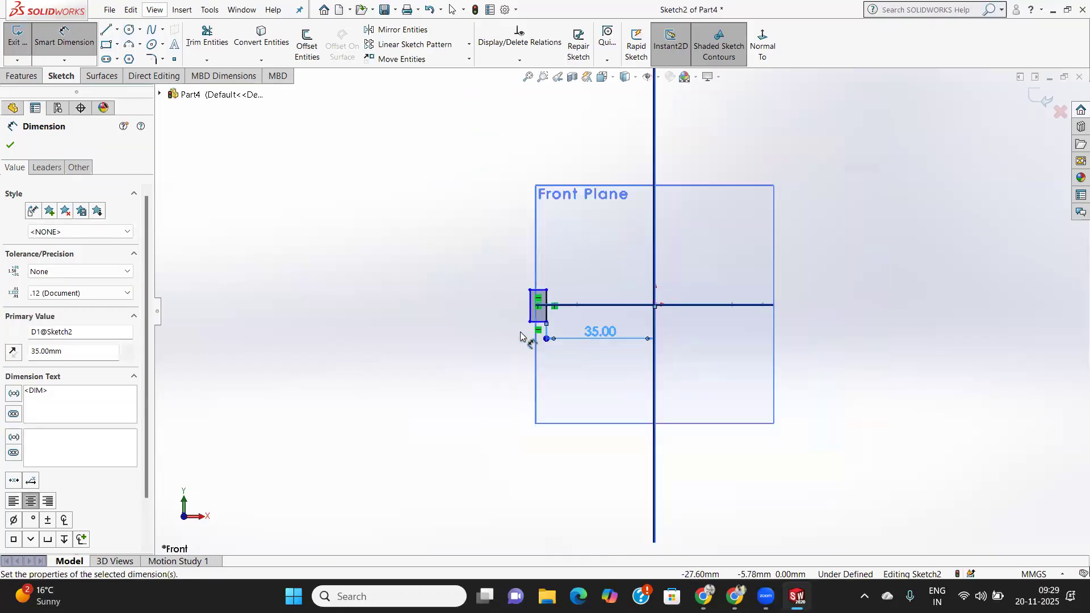
scroll(543, 307, "down", 4)
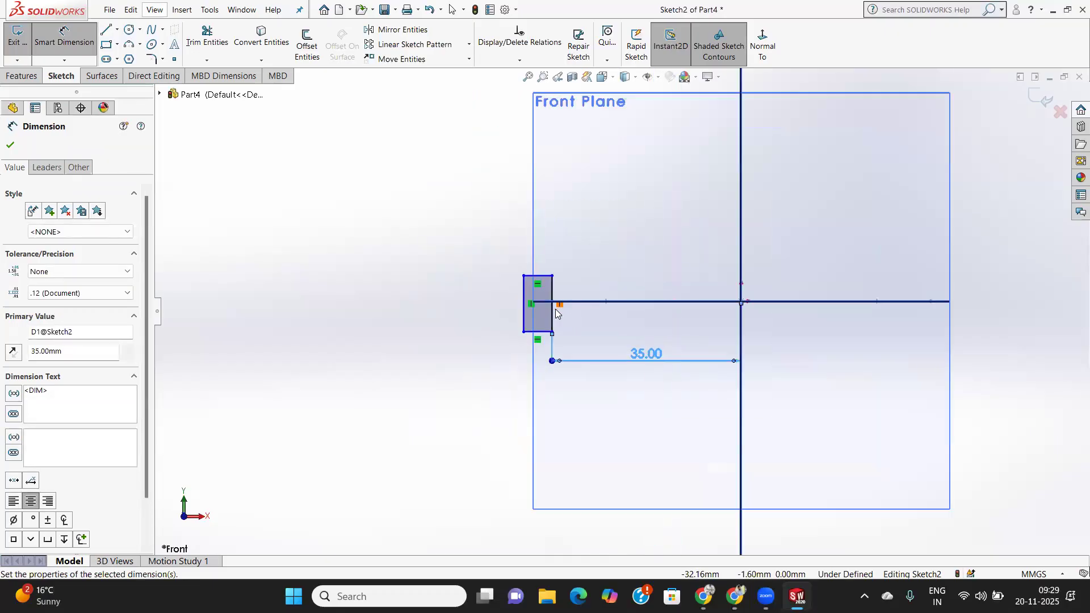
left_click(542, 250)
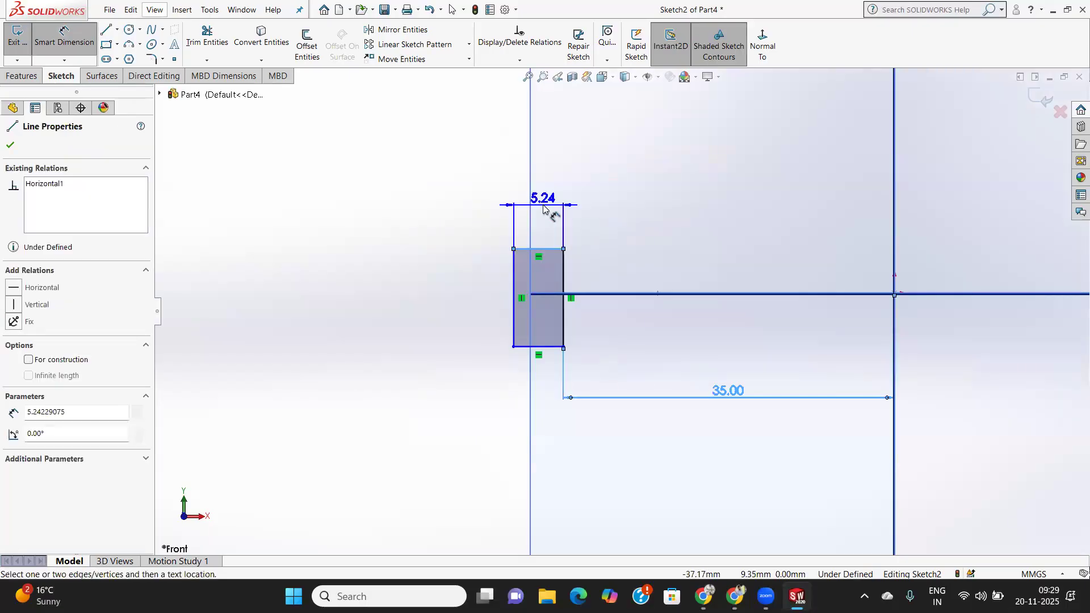
left_click(544, 204)
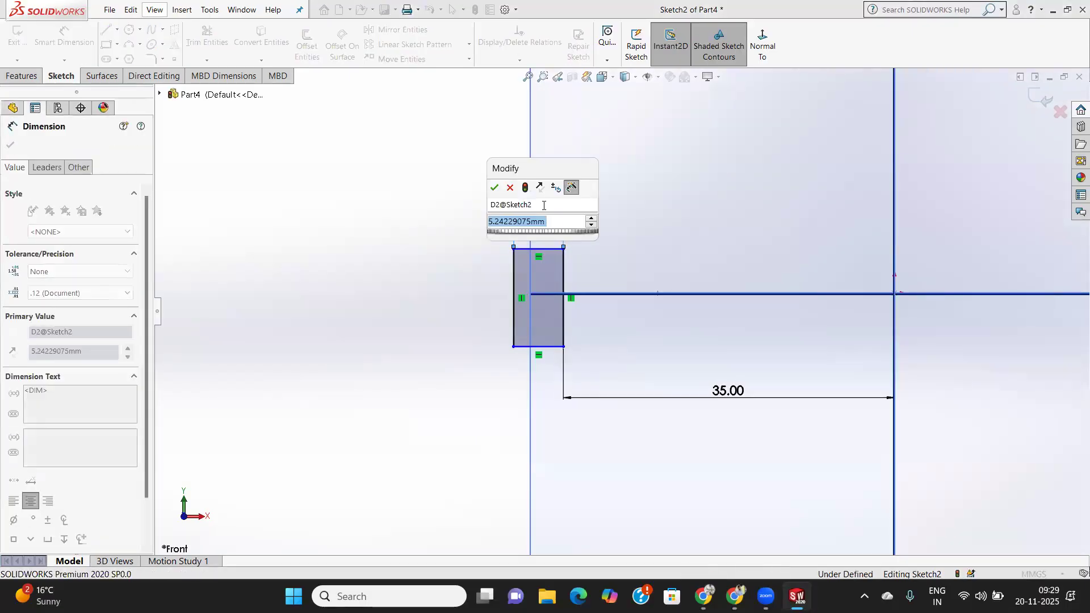
type("6")
key("Return")
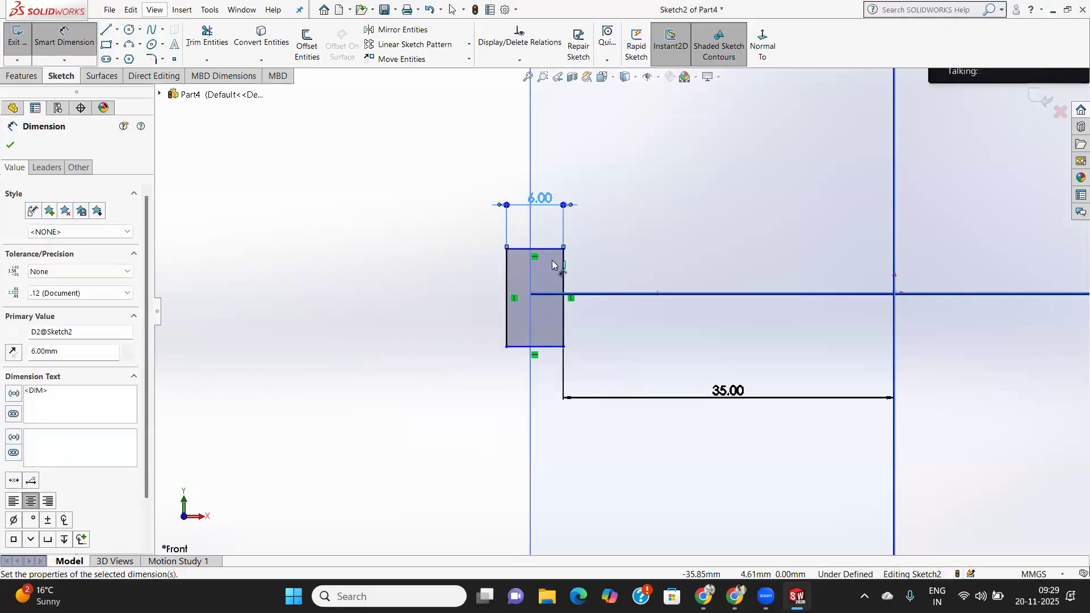
Dimension the small rectangle's outer vertical side to a height of 10 mm.
left_click(507, 299)
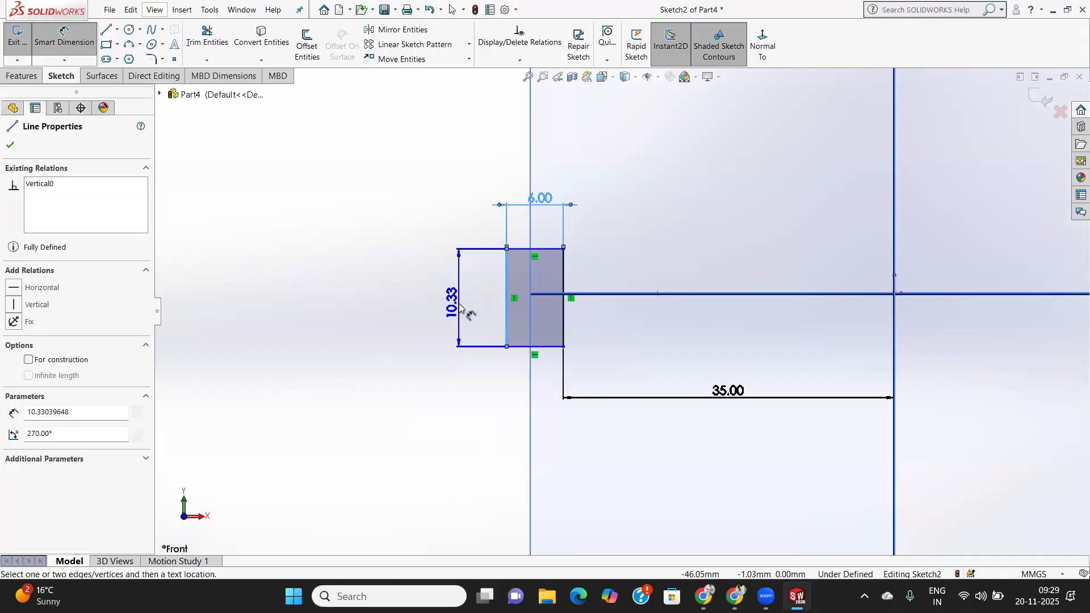
left_click(460, 307)
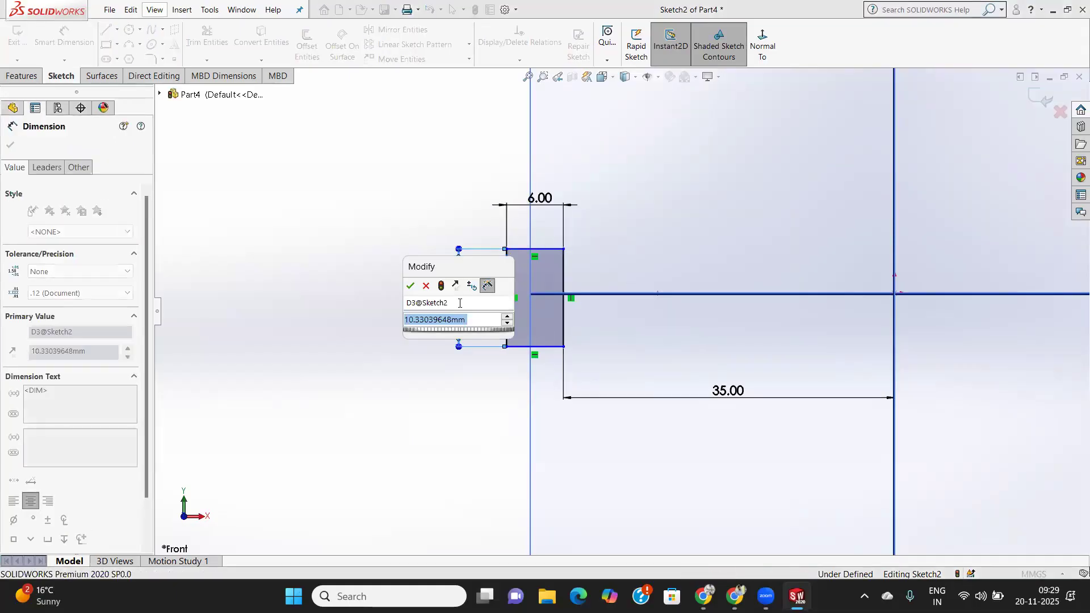
type("10")
key("Return")
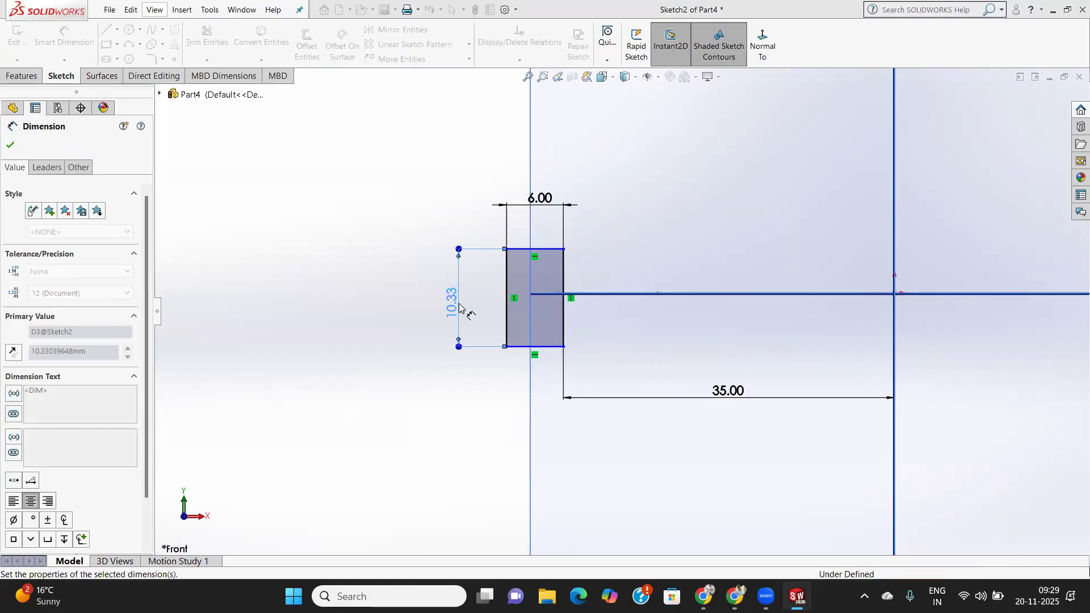
Dimension the small rectangle's upper side 5 mm above the Top Plane and finish dimensioning.
scroll(585, 299, "down", 3)
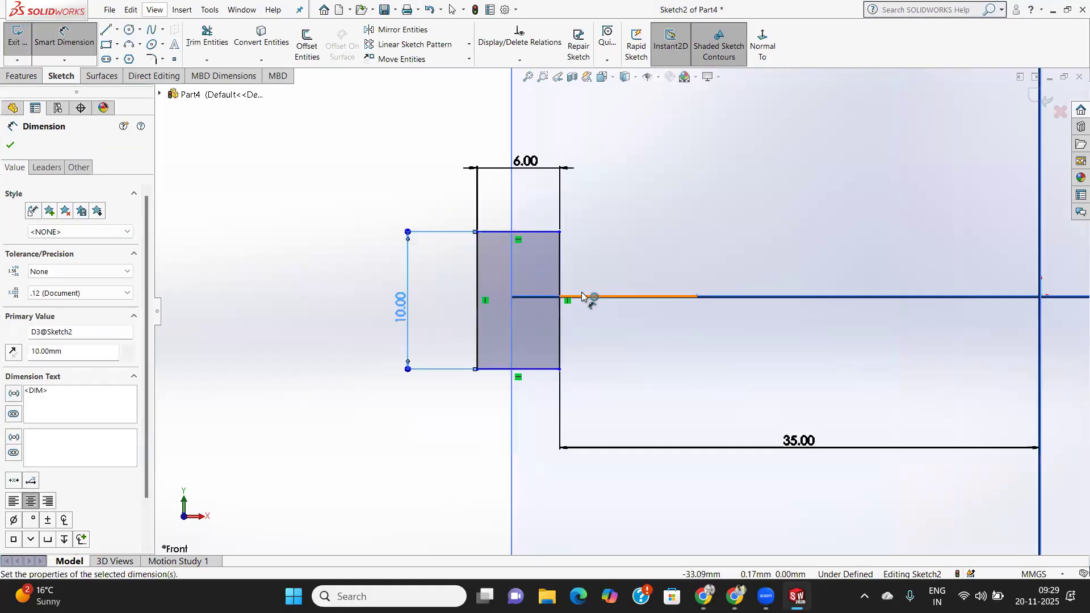
left_click(528, 297)
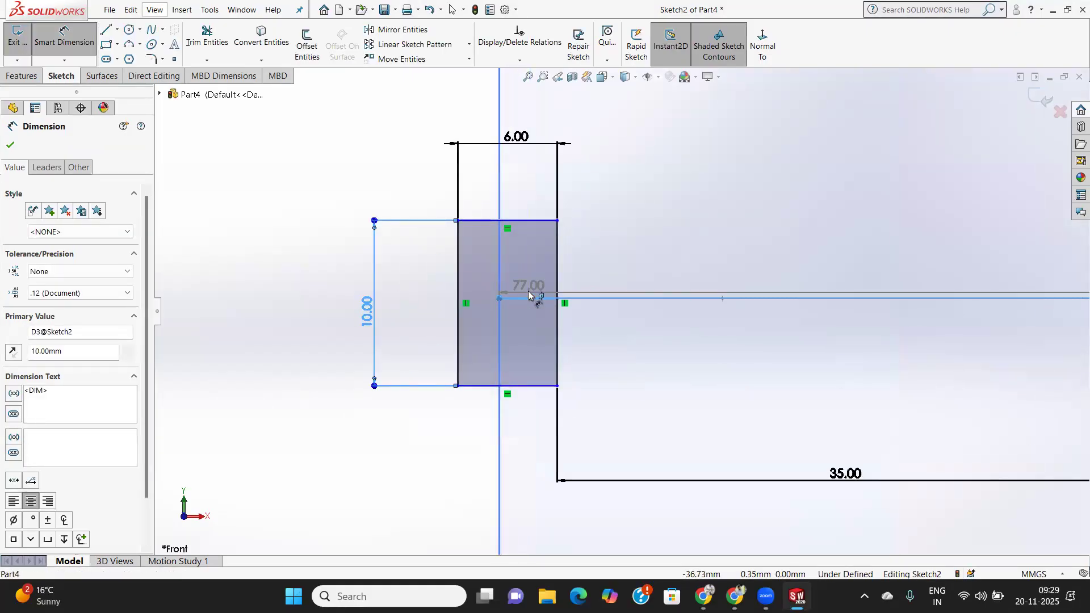
left_click(554, 221)
left_click(601, 231)
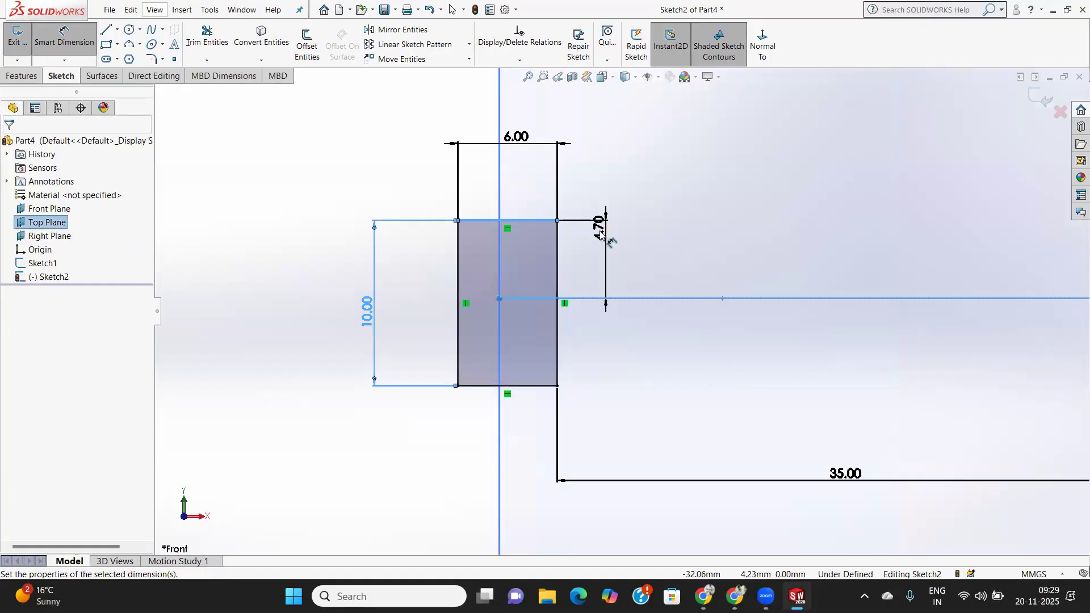
type("5")
key("Return")
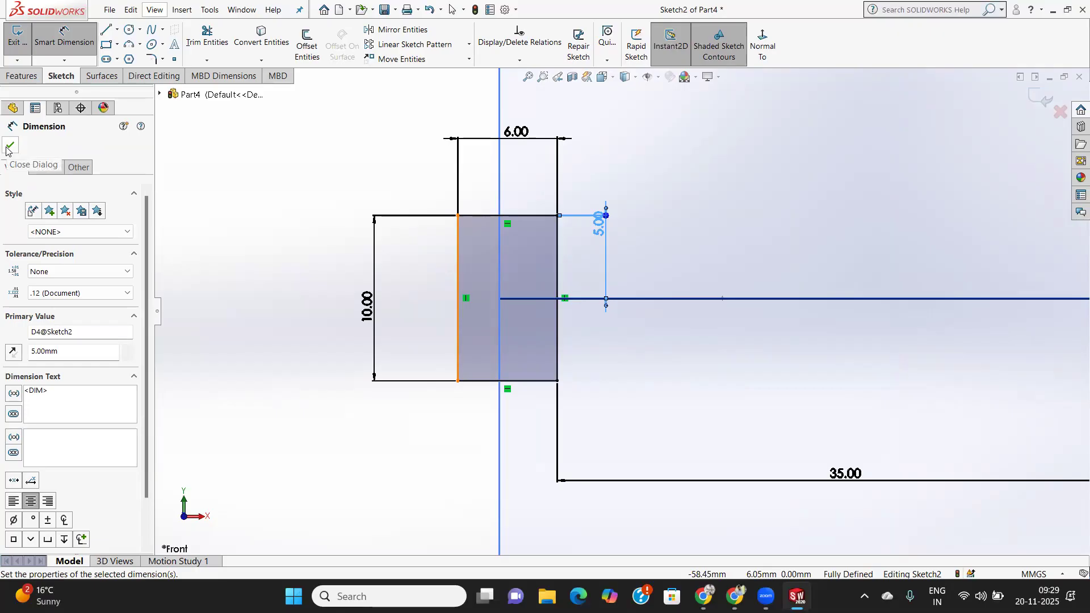
left_click(10, 146)
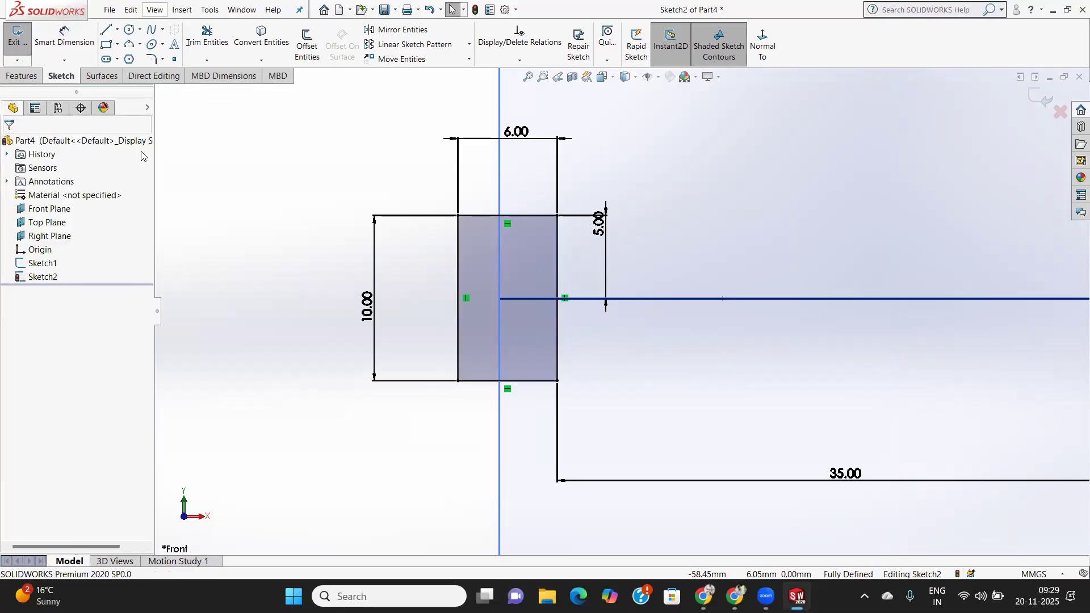
Sketch a second corner rectangle about 6.6 mm tall inside the first, starting on its outer vertical side and spanning over half its width.
left_click(107, 45)
left_click(458, 247)
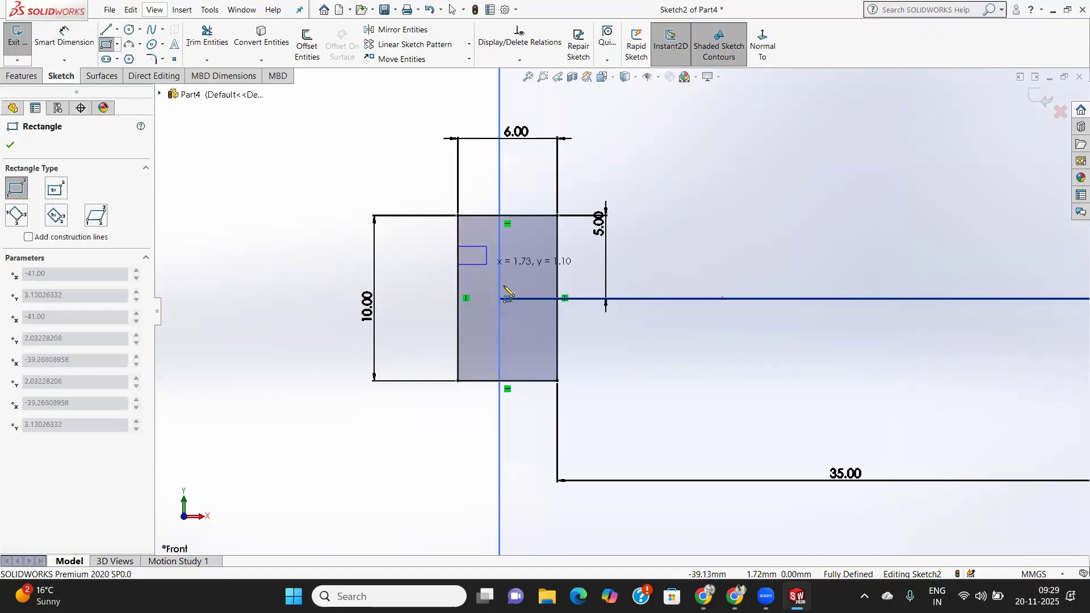
left_click(517, 356)
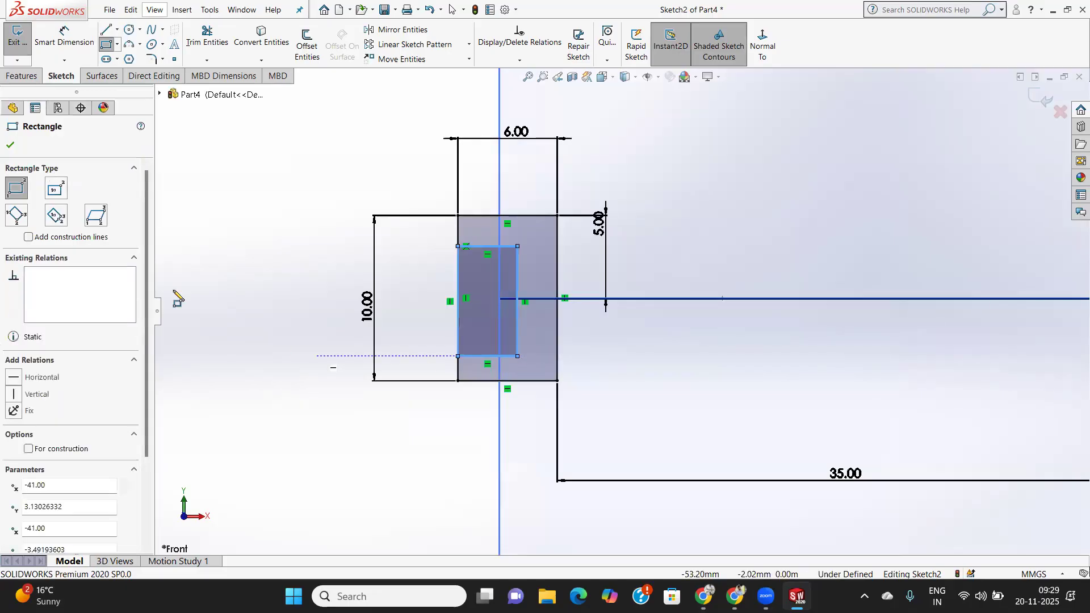
left_click(10, 146)
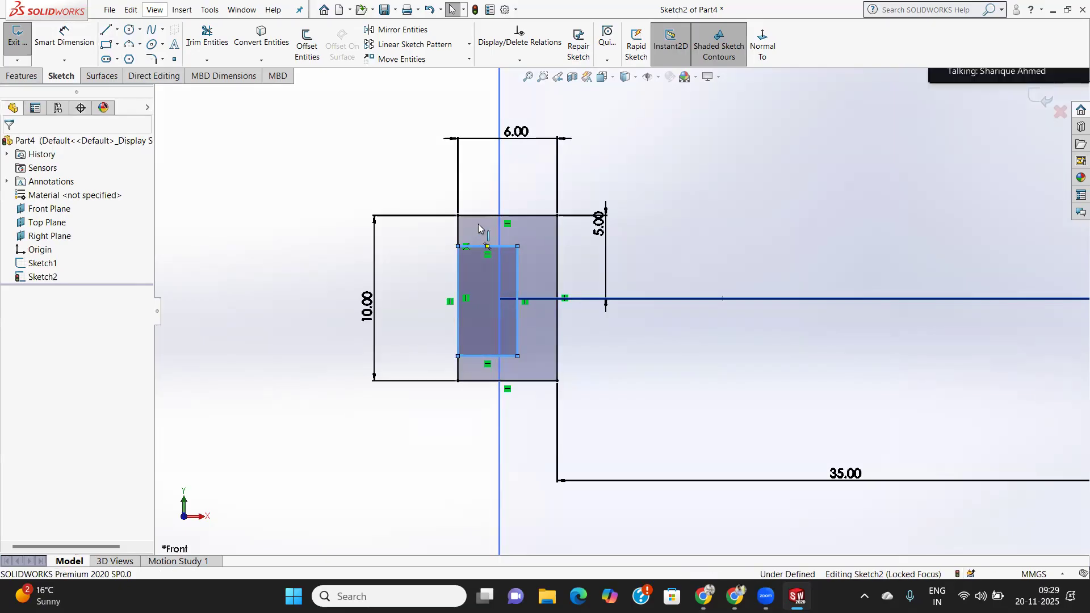
Dimension the width of the inner rectangle in the profile sketch to 4 mm.
left_click(476, 253)
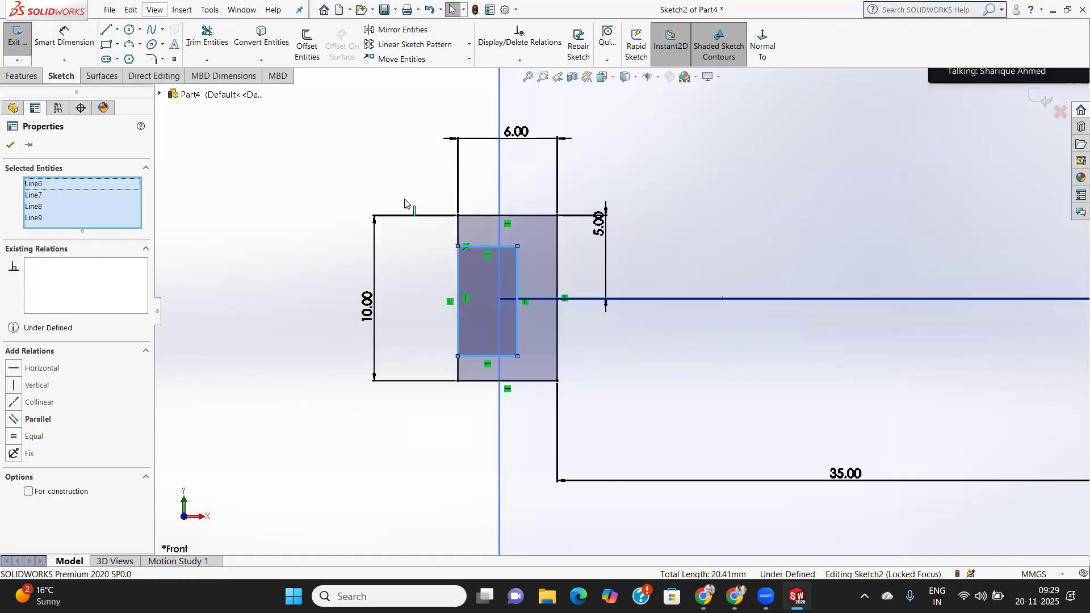
left_click(11, 145)
left_click(64, 37)
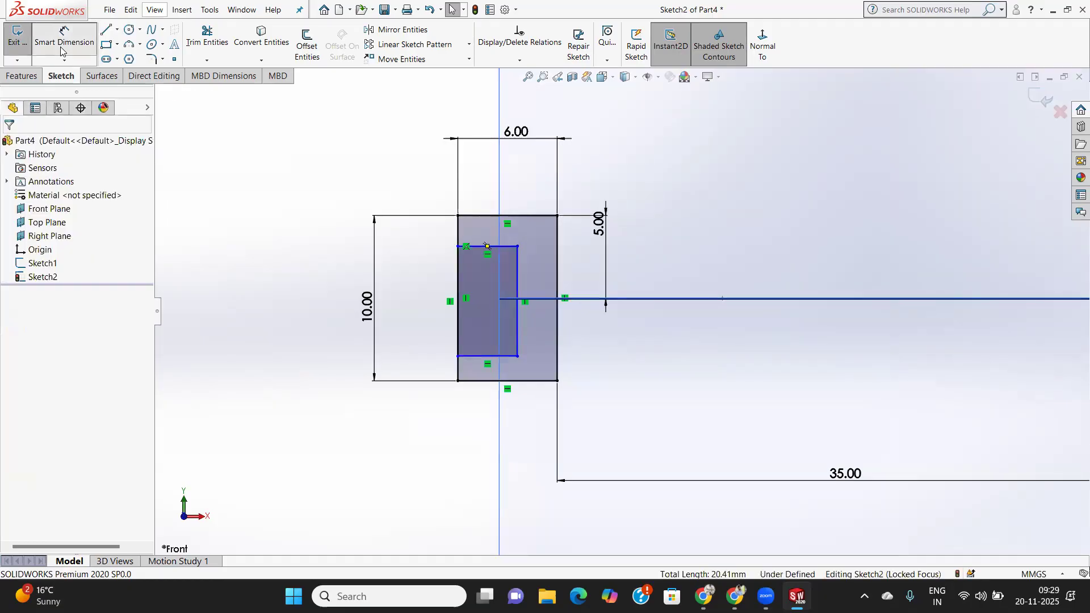
left_click(487, 185)
type("4")
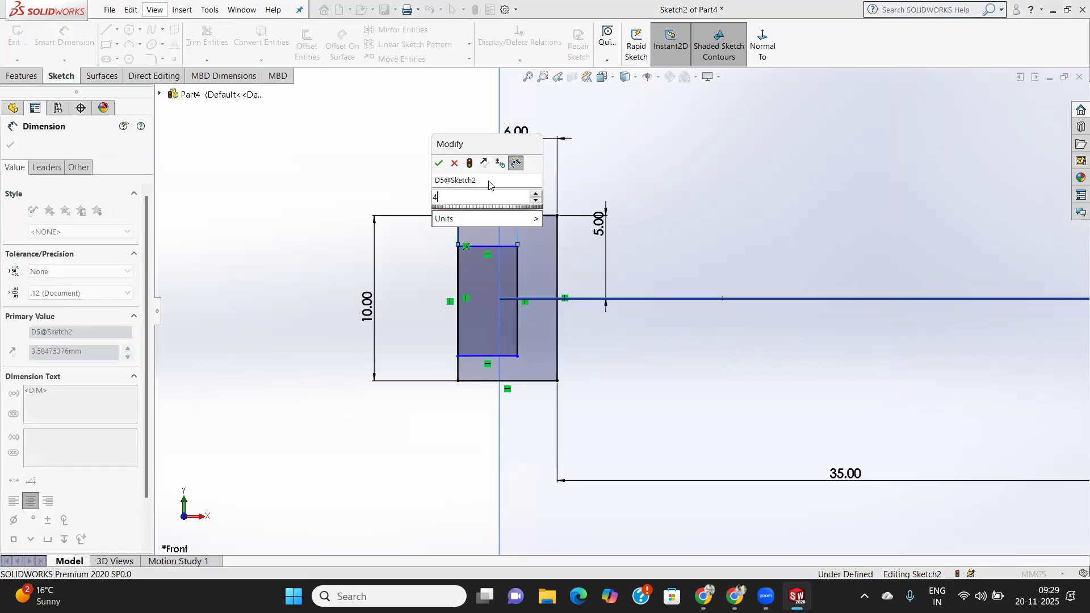
key("Return")
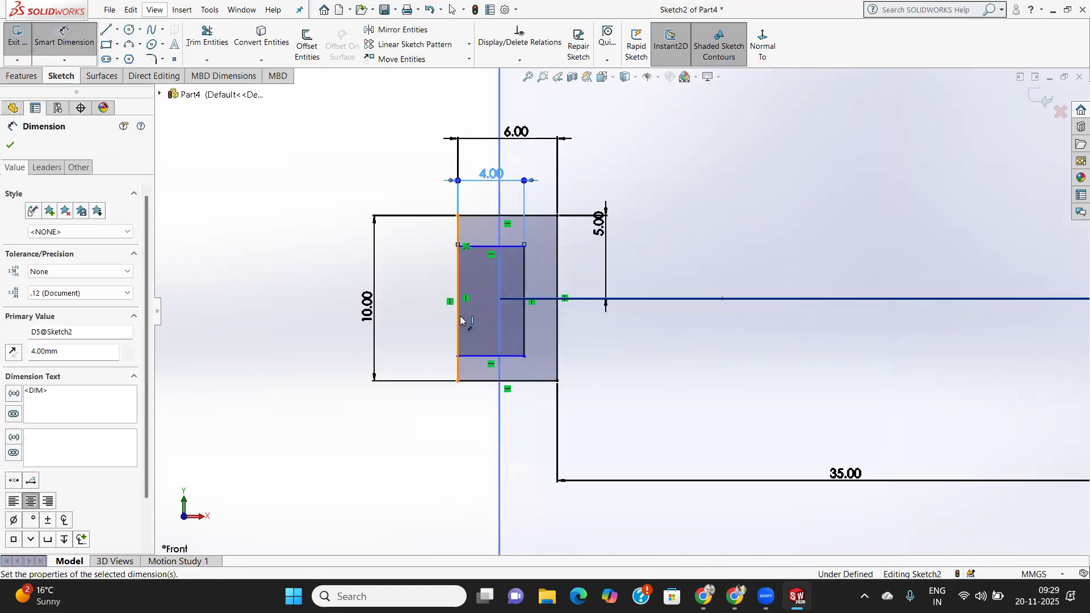
Dimension the inner rectangle's height to 6 mm and its upper edge 3 mm above the horizontal centre line.
left_click(523, 304)
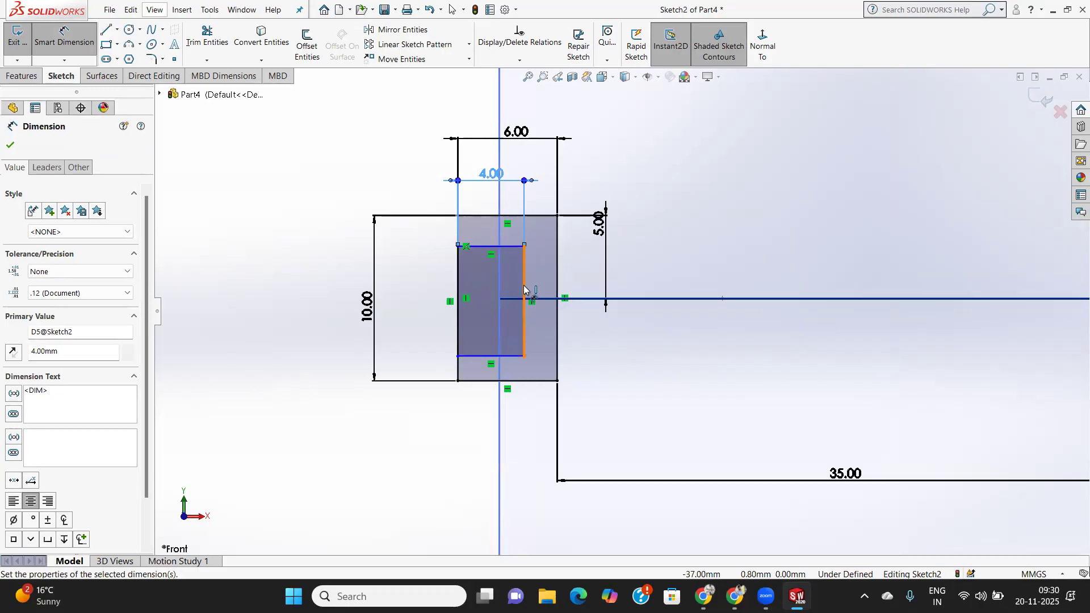
left_click(414, 293)
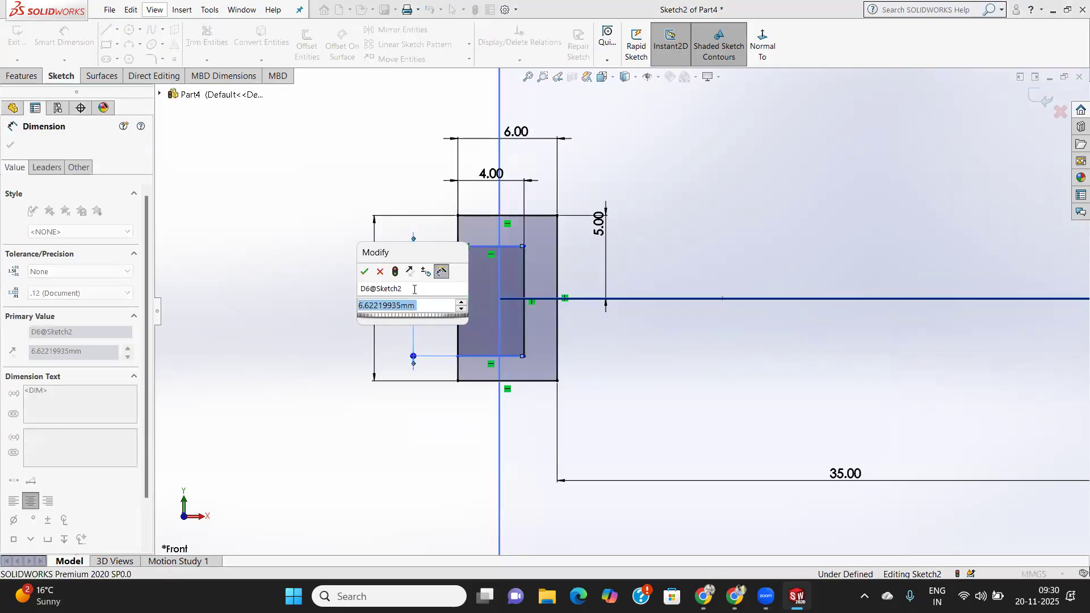
type("6")
key("Return")
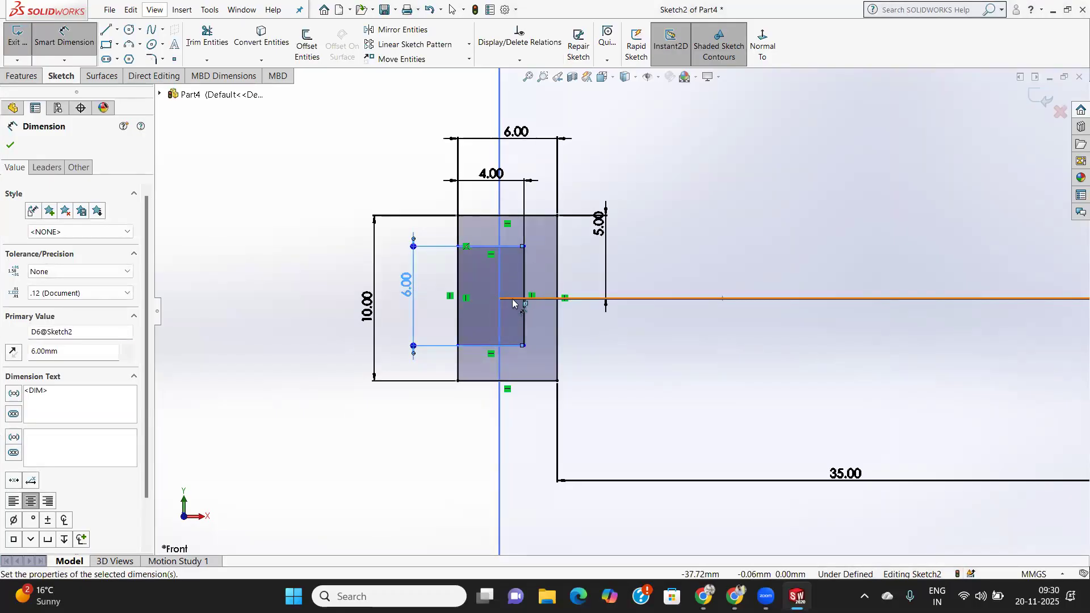
left_click(510, 248)
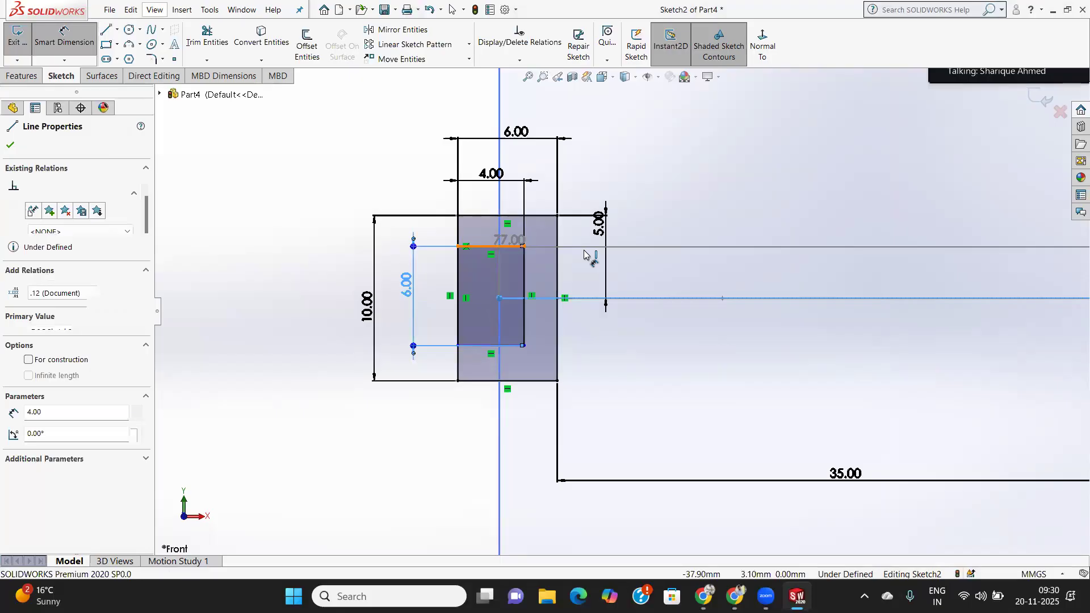
left_click(588, 255)
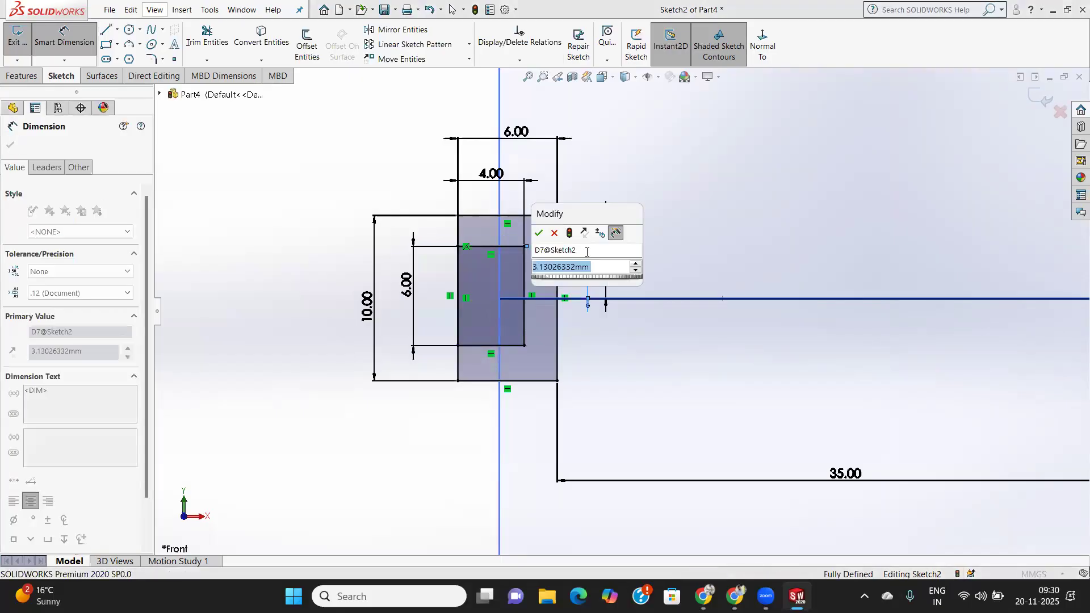
key("Return")
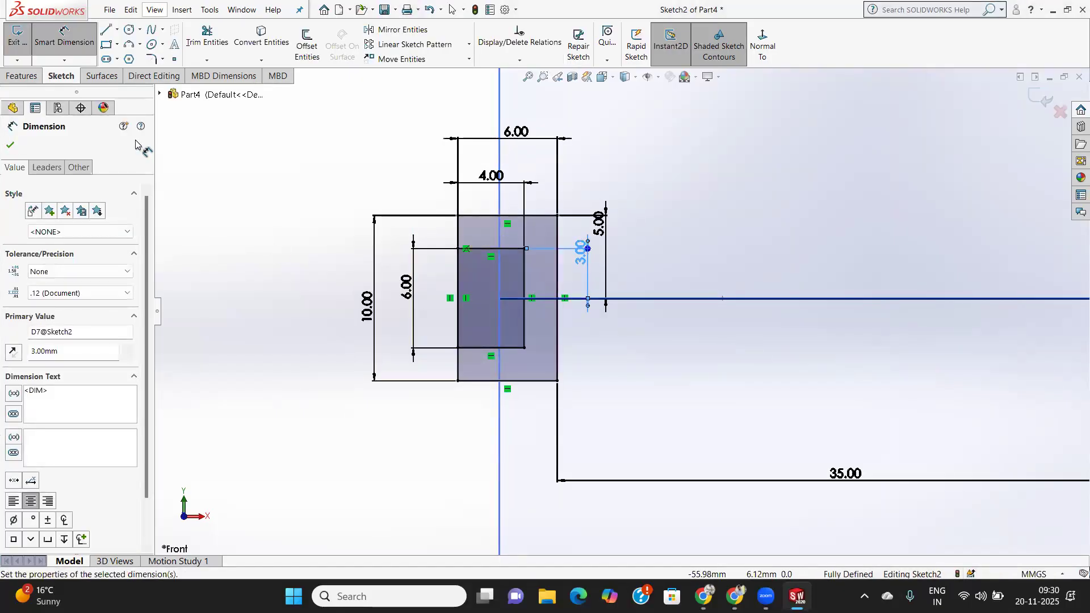
Trim the shared left edge between the two rectangles to leave an open C-shaped profile, and exit the sketch.
left_click(206, 37)
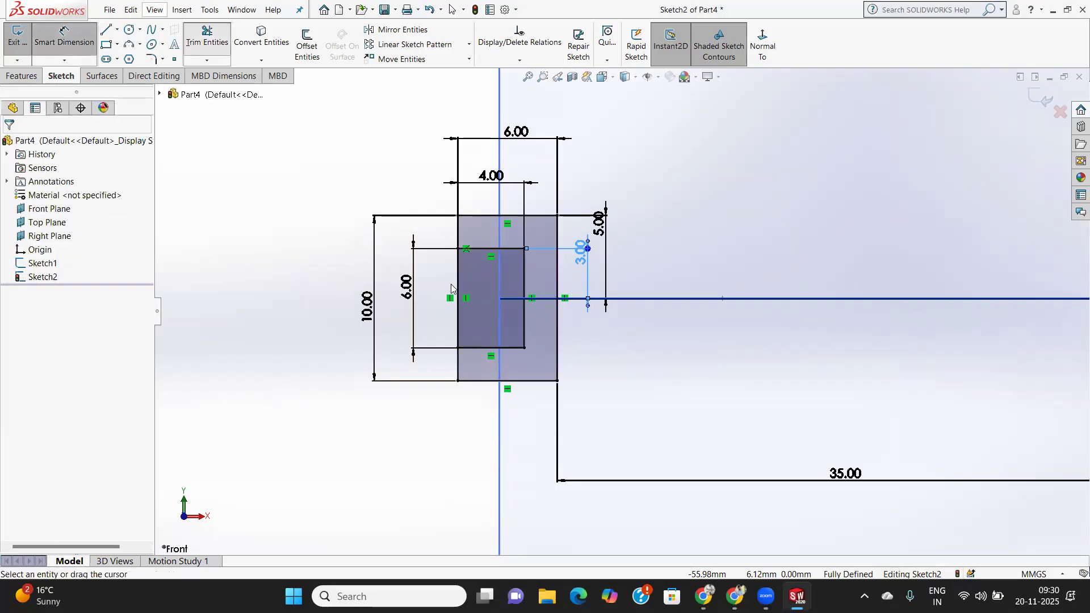
left_click_drag(439, 273, 479, 296)
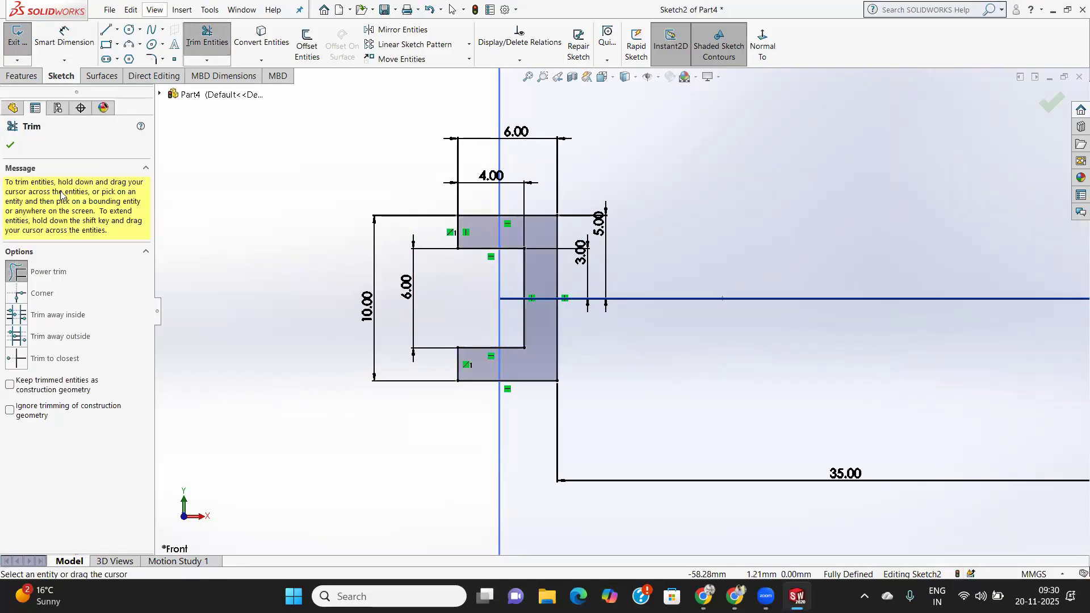
left_click(11, 145)
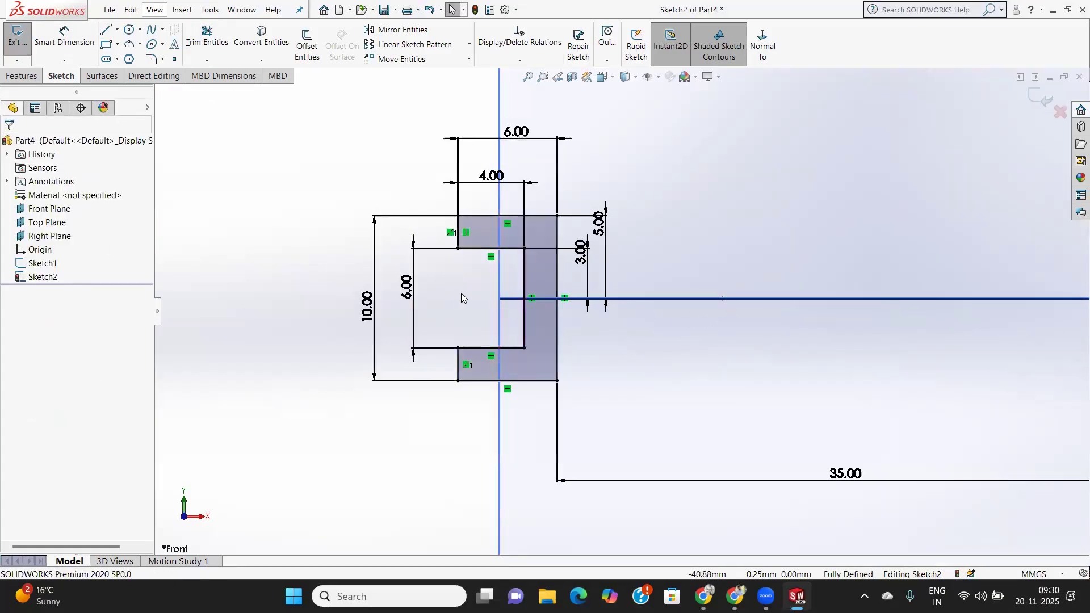
key("f")
mouse_move(745, 263)
middle_mouse_down()
mouse_move(735, 296)
mouse_move(749, 318)
middle_mouse_up()
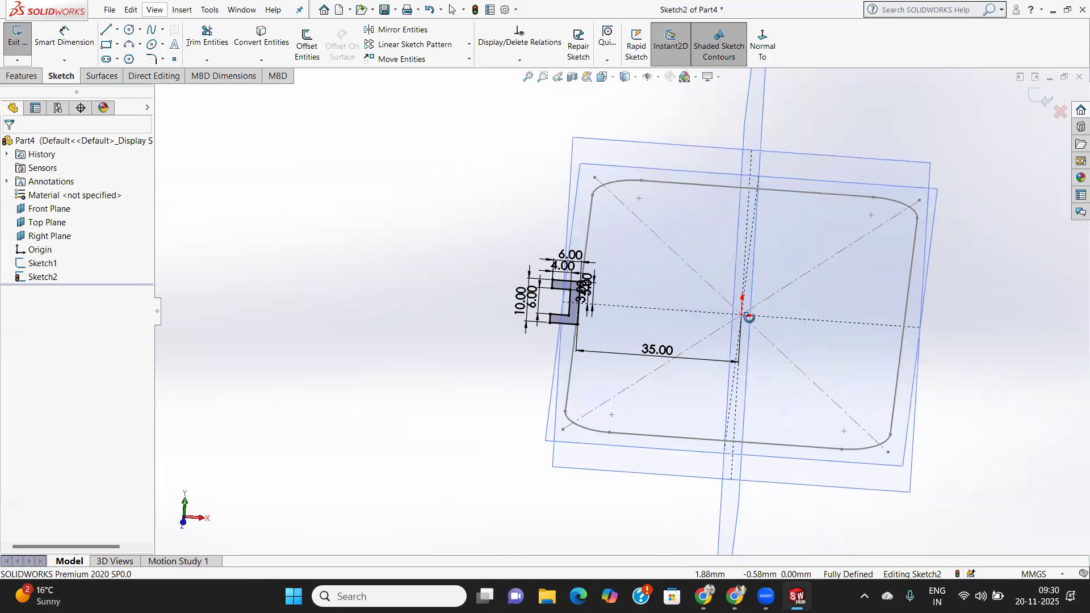
scroll(652, 329, "down", 5)
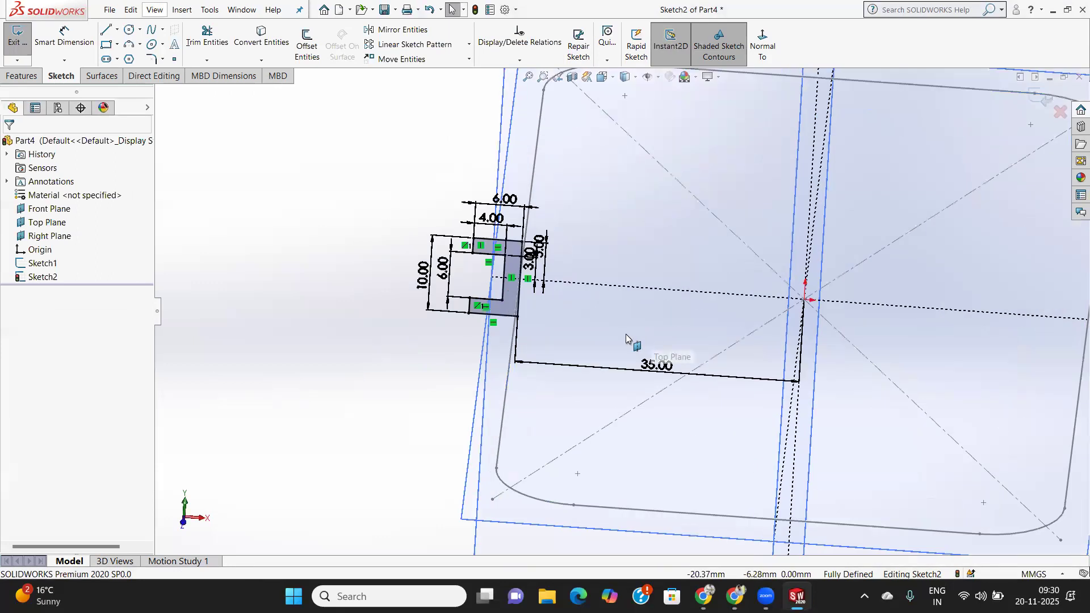
scroll(614, 323, "up", 2)
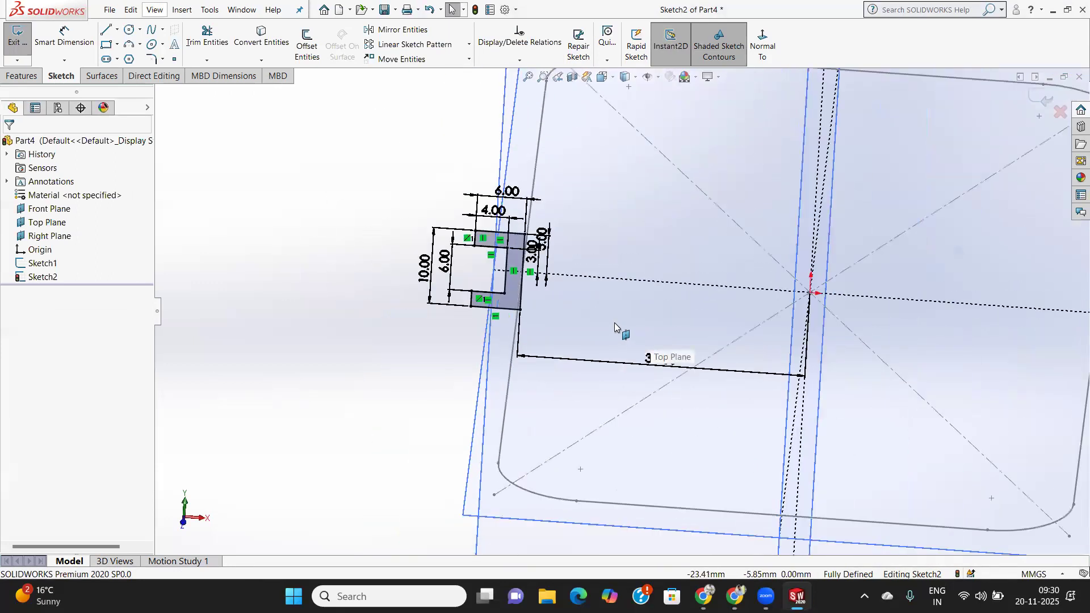
scroll(629, 297, "up", 3)
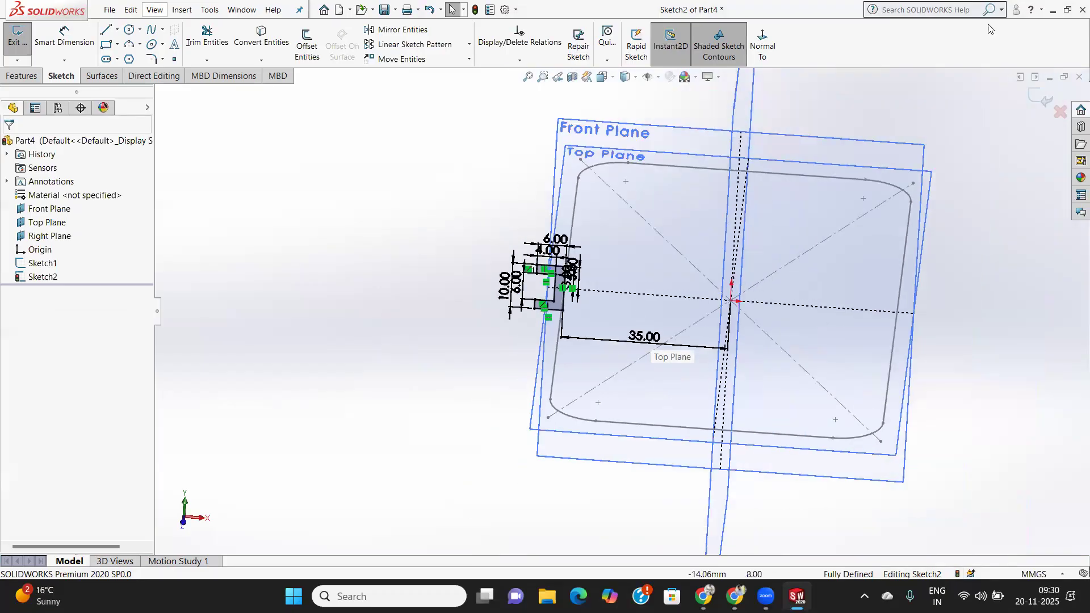
left_click(1052, 100)
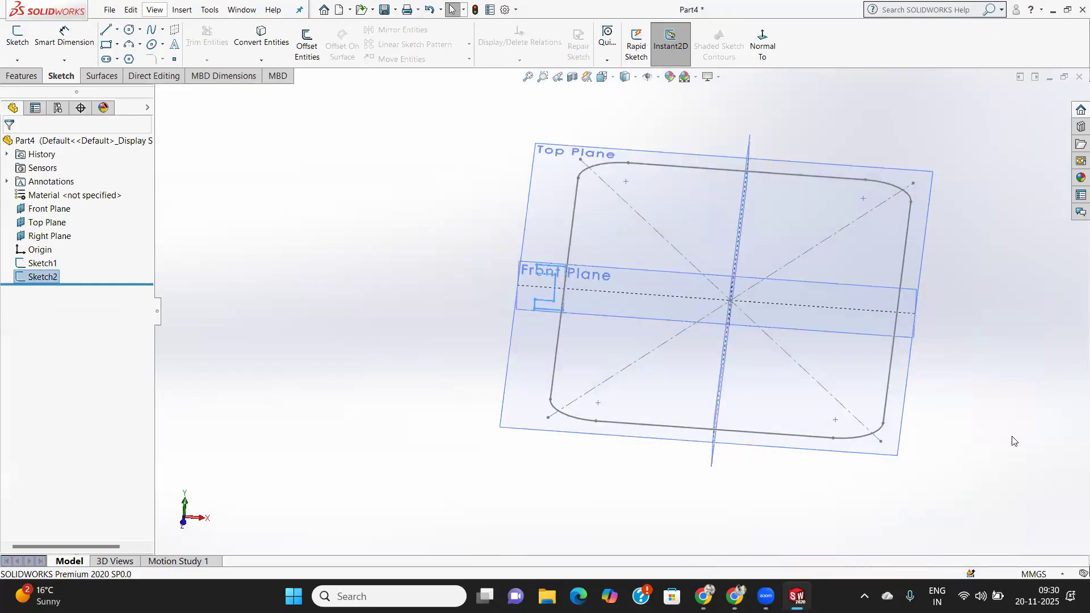
Create a Swept Boss/Base using the C-shaped Sketch2 as profile and the rounded square Sketch1 as path.
left_click(17, 77)
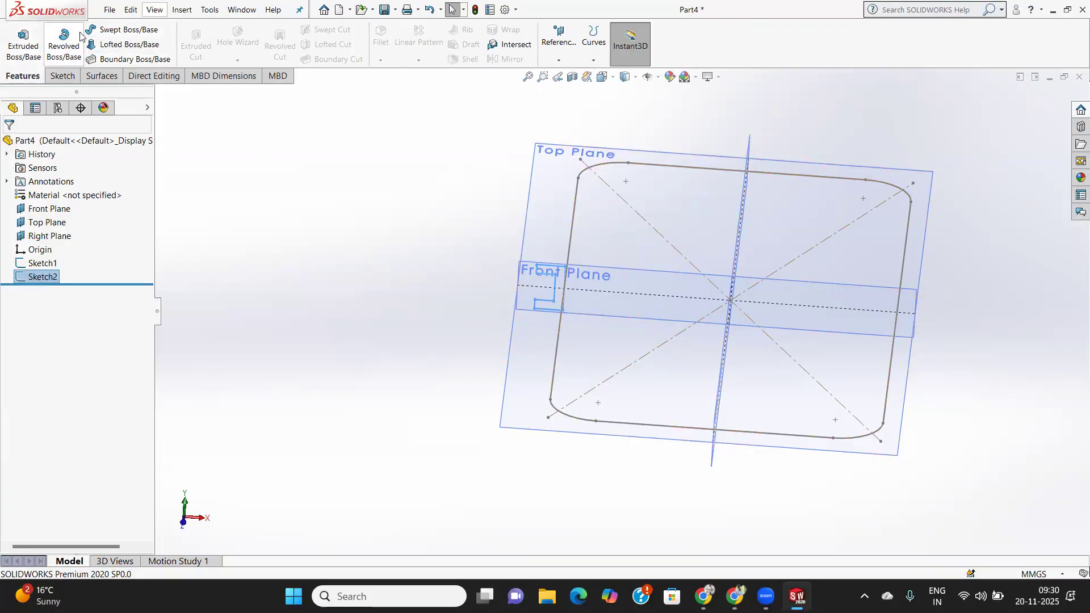
left_click(117, 31)
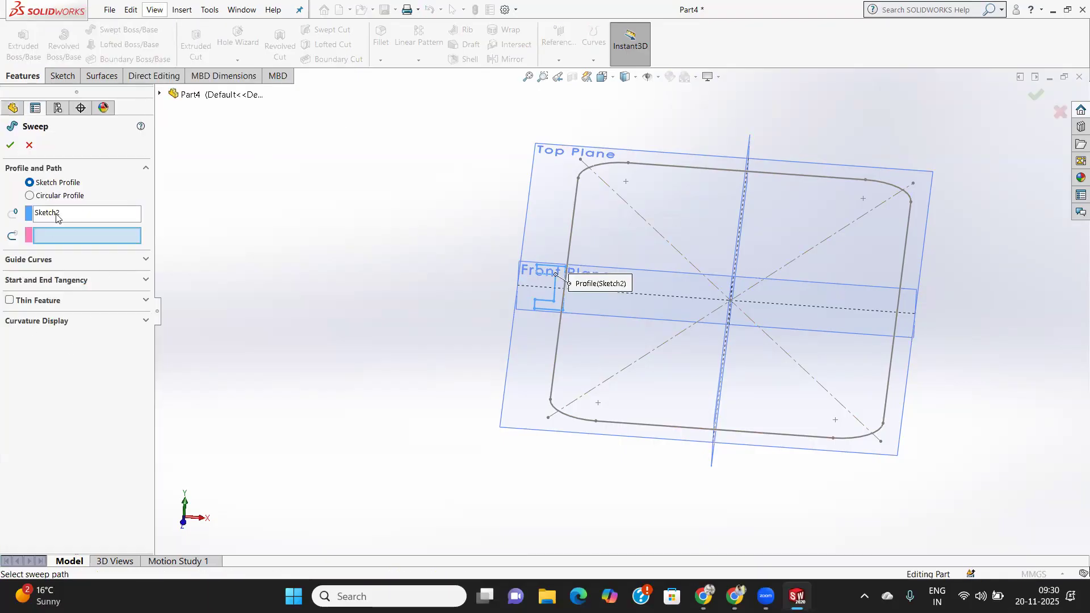
left_click(573, 203)
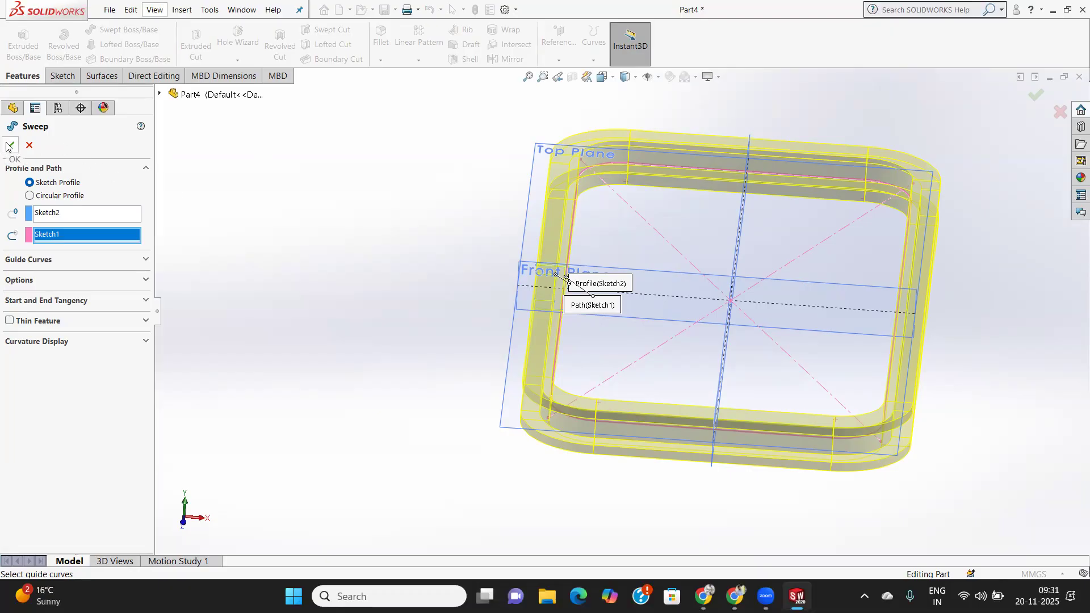
mouse_move(733, 315)
middle_mouse_down()
mouse_move(744, 301)
mouse_move(694, 309)
mouse_move(666, 295)
mouse_move(670, 282)
mouse_move(738, 307)
middle_mouse_up()
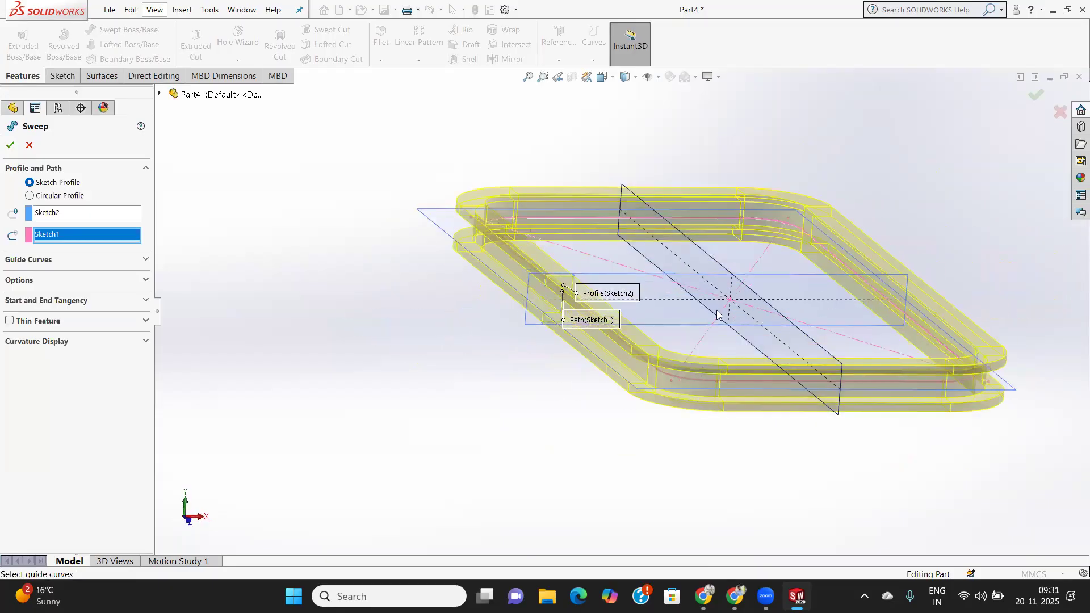
left_click(10, 145)
Preview section cuts of the swept frame on the Front, Top and Right Planes, and apply the Front Plane section.
middle_click_drag(775, 304, 783, 325)
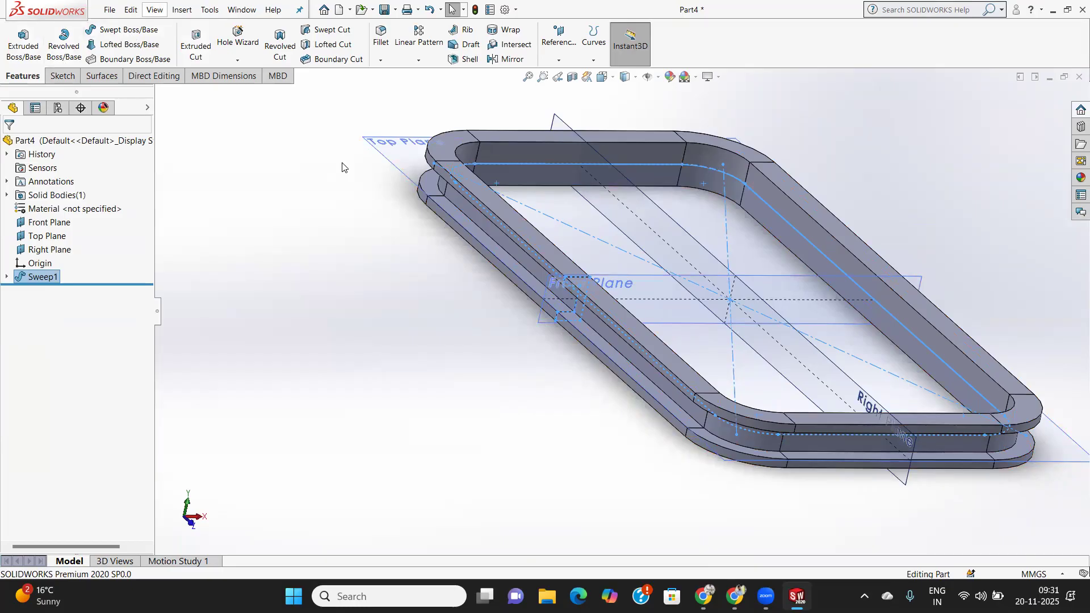
scroll(671, 252, "up", 3)
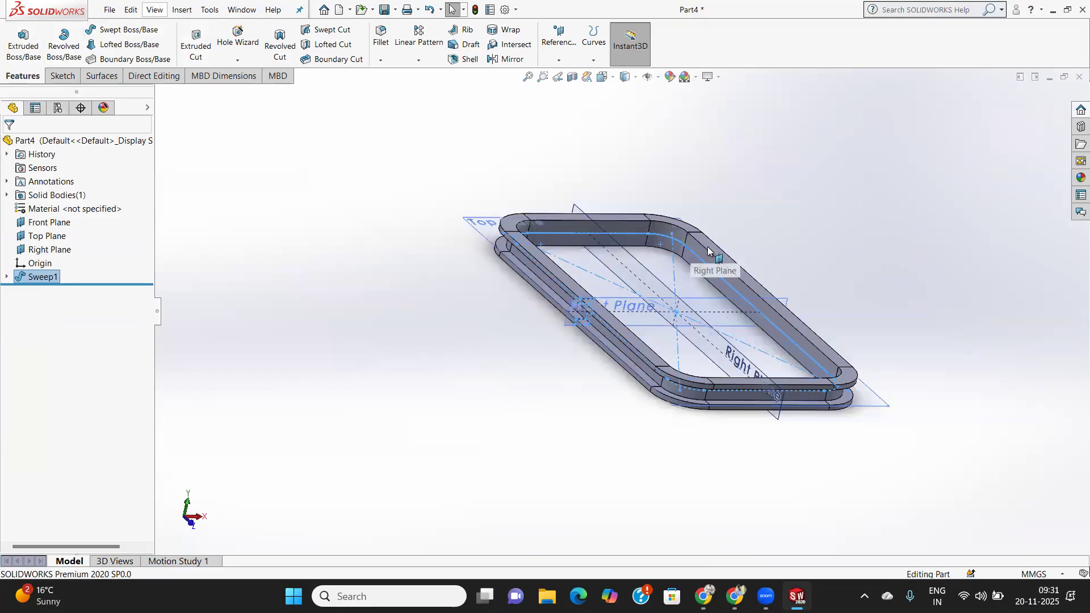
middle_click_drag(672, 252, 703, 247)
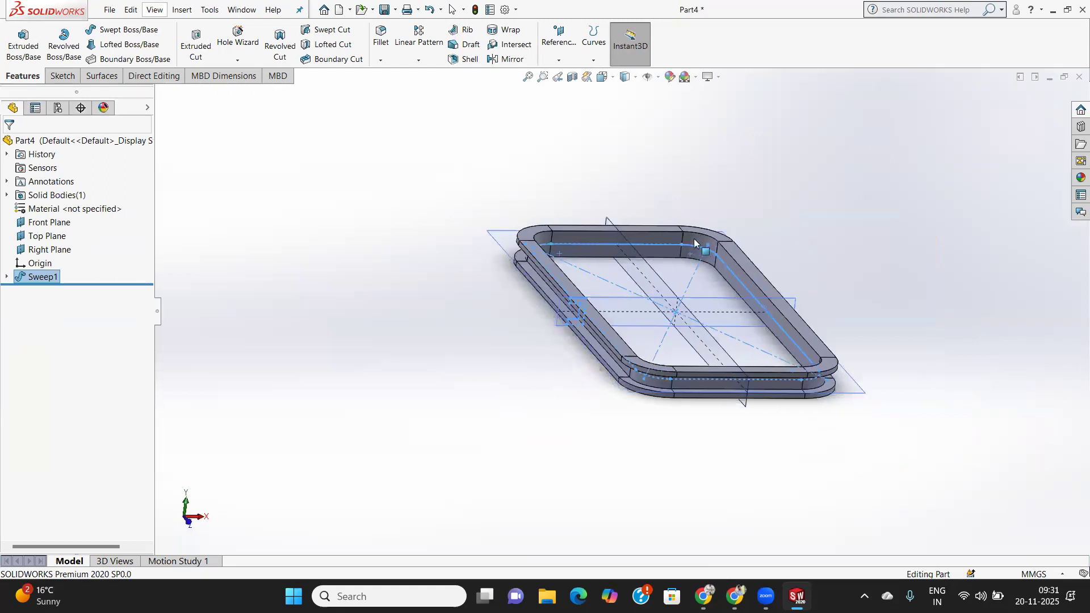
left_click(571, 79)
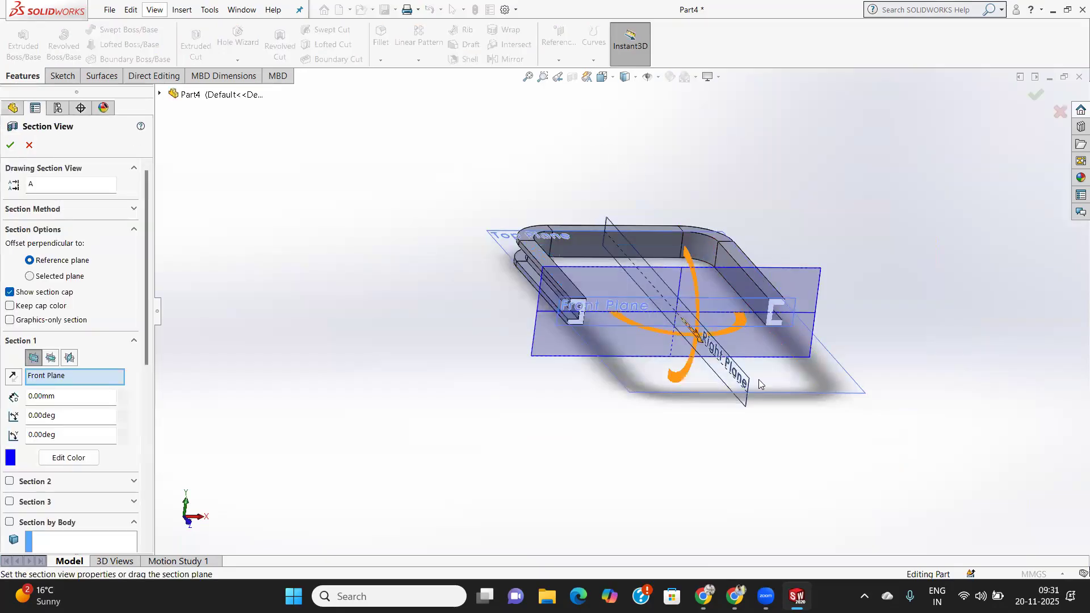
mouse_move(786, 397)
middle_mouse_down()
mouse_move(774, 394)
mouse_move(798, 391)
middle_mouse_up()
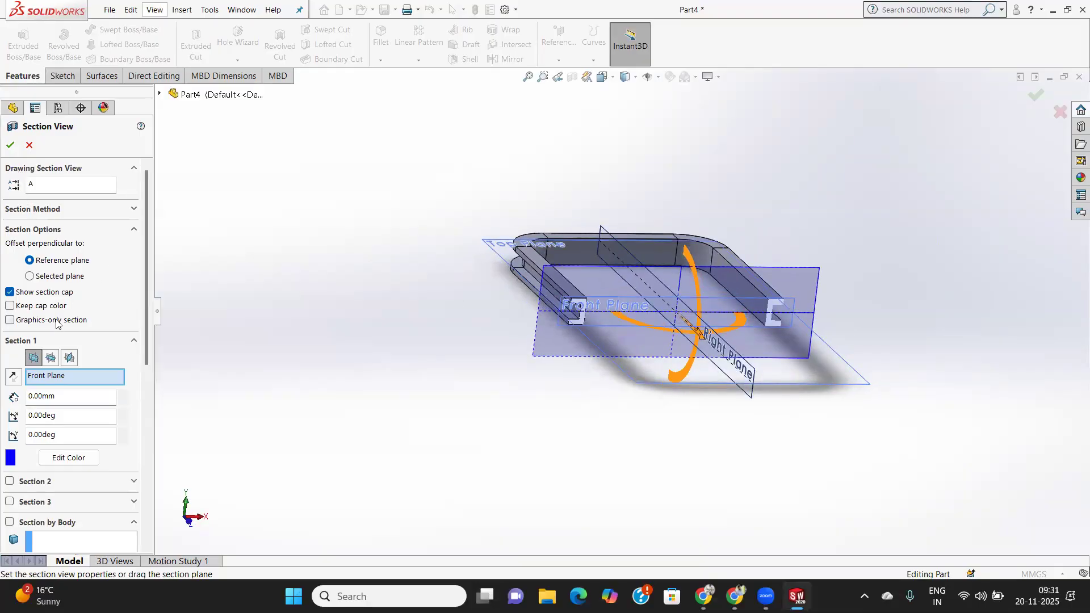
left_click(50, 358)
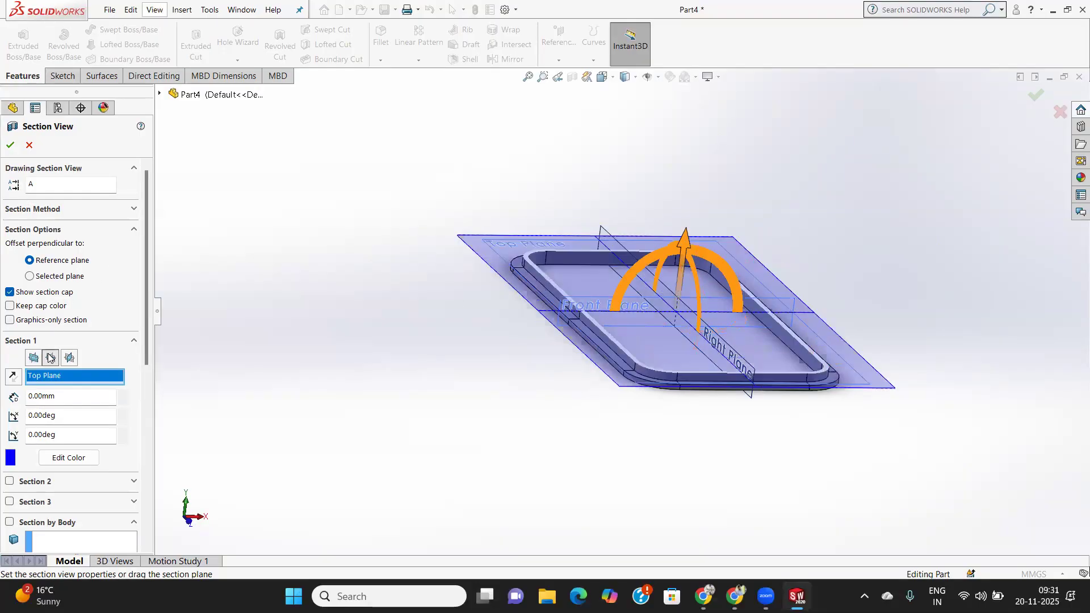
left_click(67, 360)
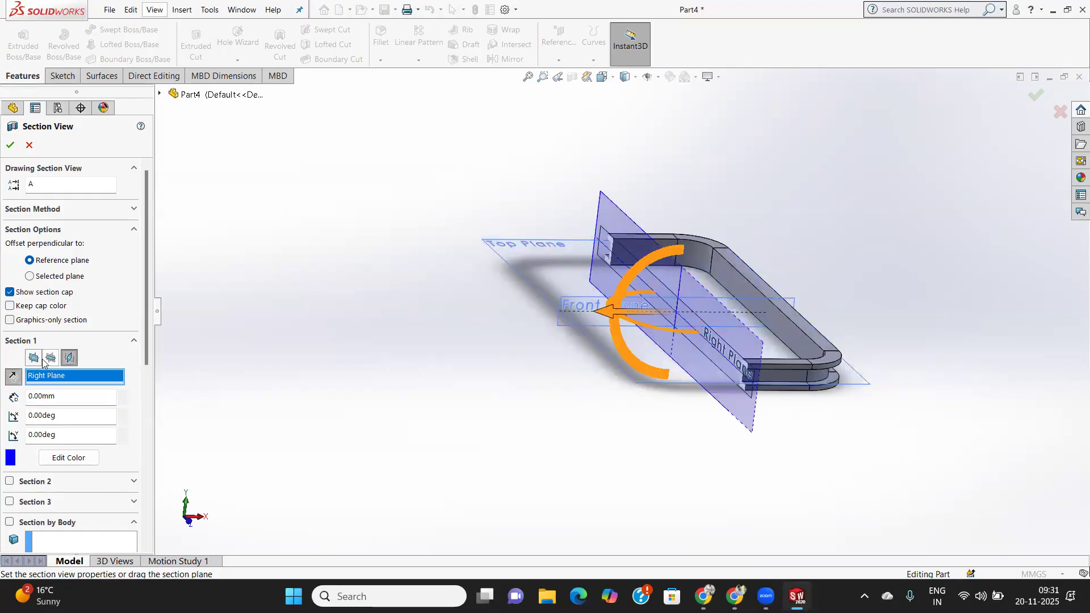
left_click(40, 362)
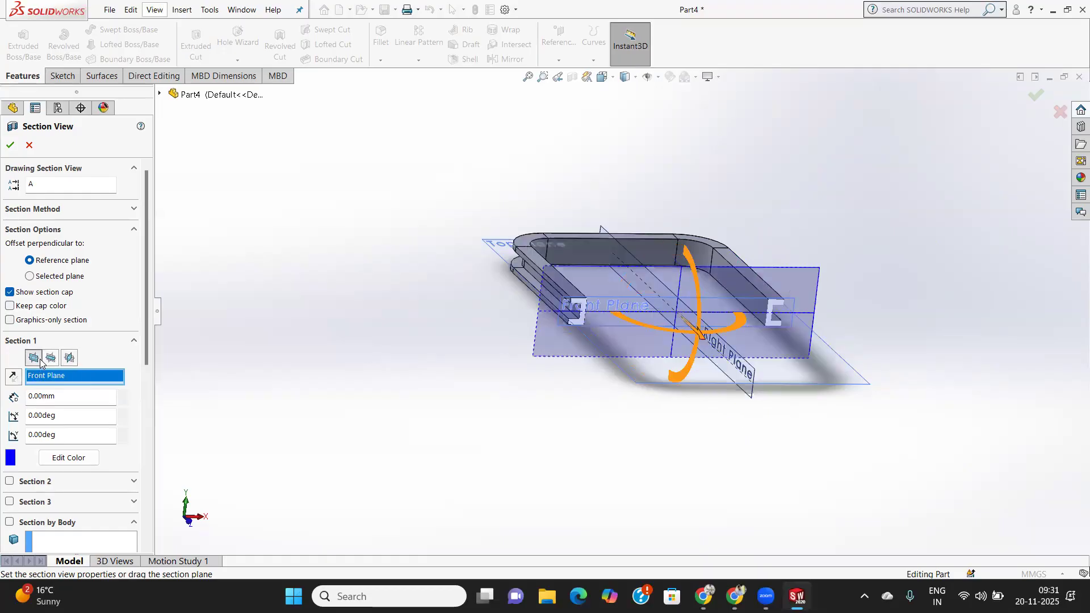
left_click(29, 144)
Examine the C-shaped cross-section at the cut ends of the swept frame from several angles.
middle_click_drag(680, 358, 604, 359)
scroll(601, 337, "up", 2)
scroll(601, 338, "down", 8)
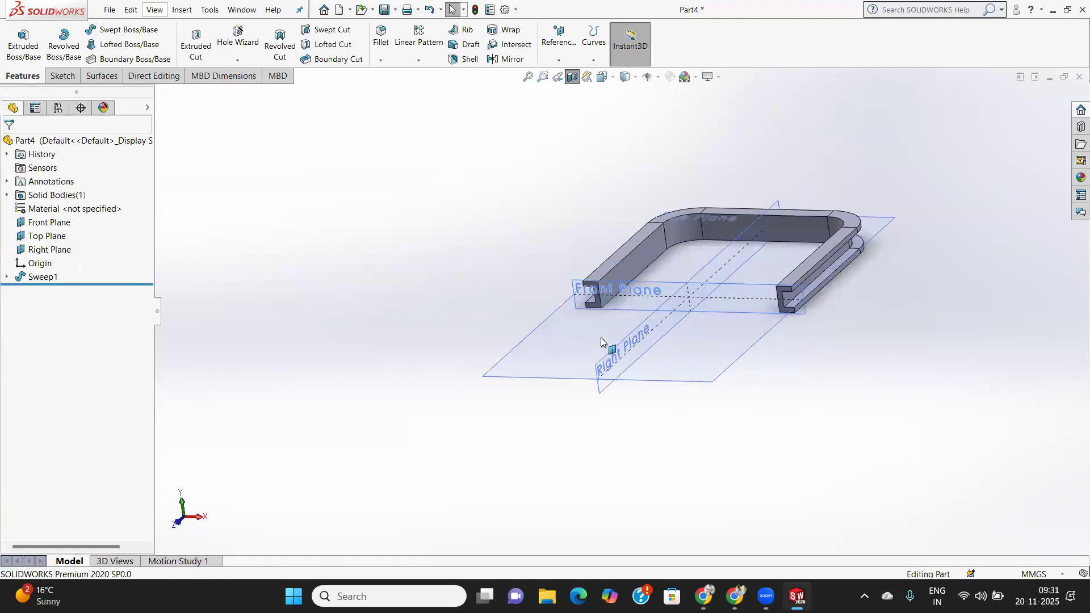
scroll(1061, 237, "up", 4)
scroll(852, 259, "down", 4)
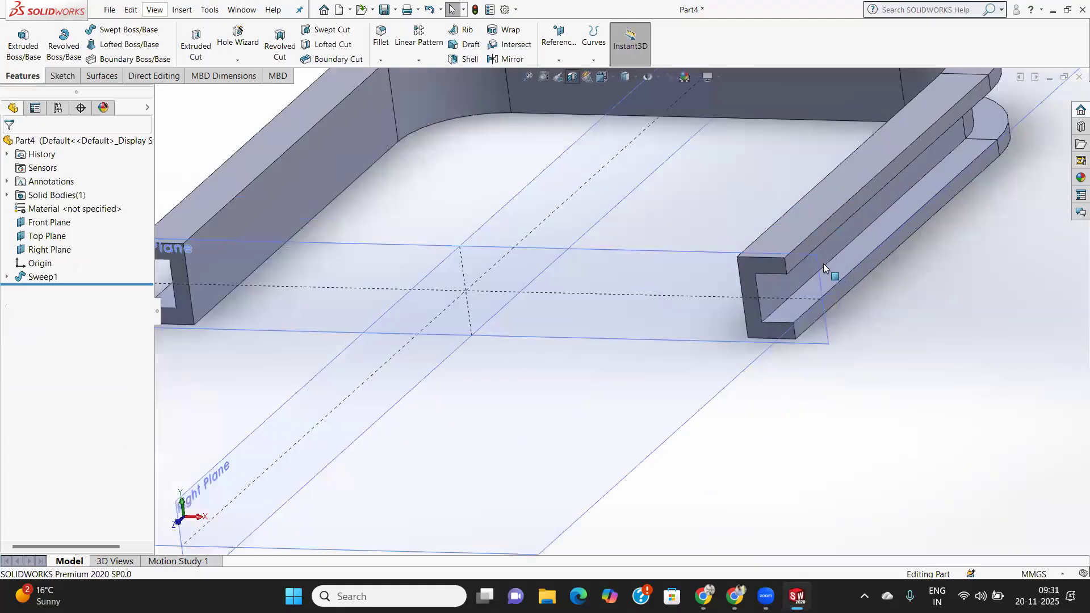
scroll(675, 258, "down", 3)
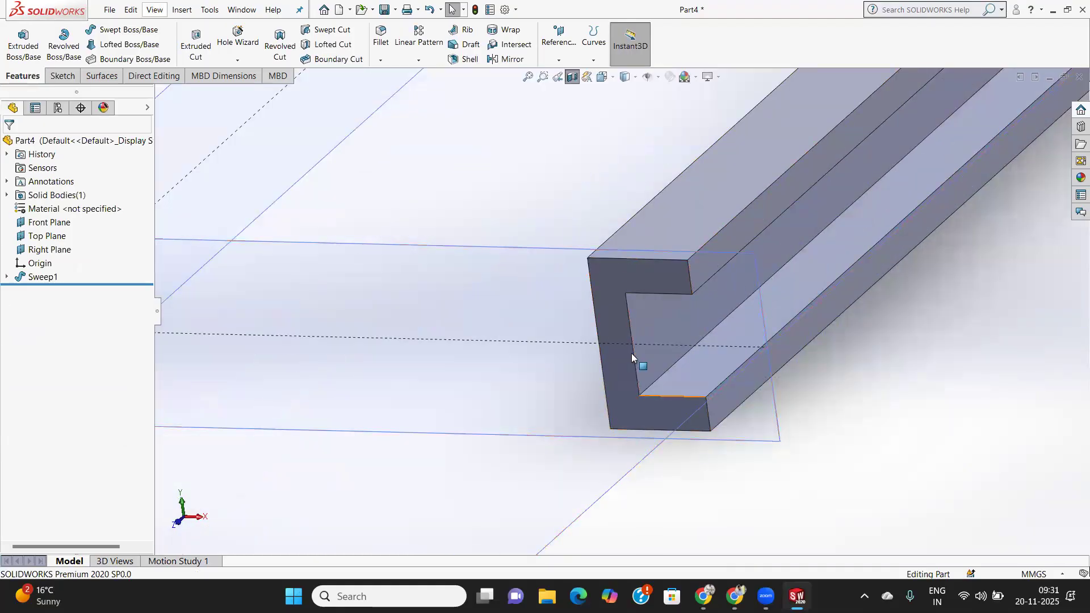
scroll(636, 293, "down", 3)
scroll(636, 293, "up", 6)
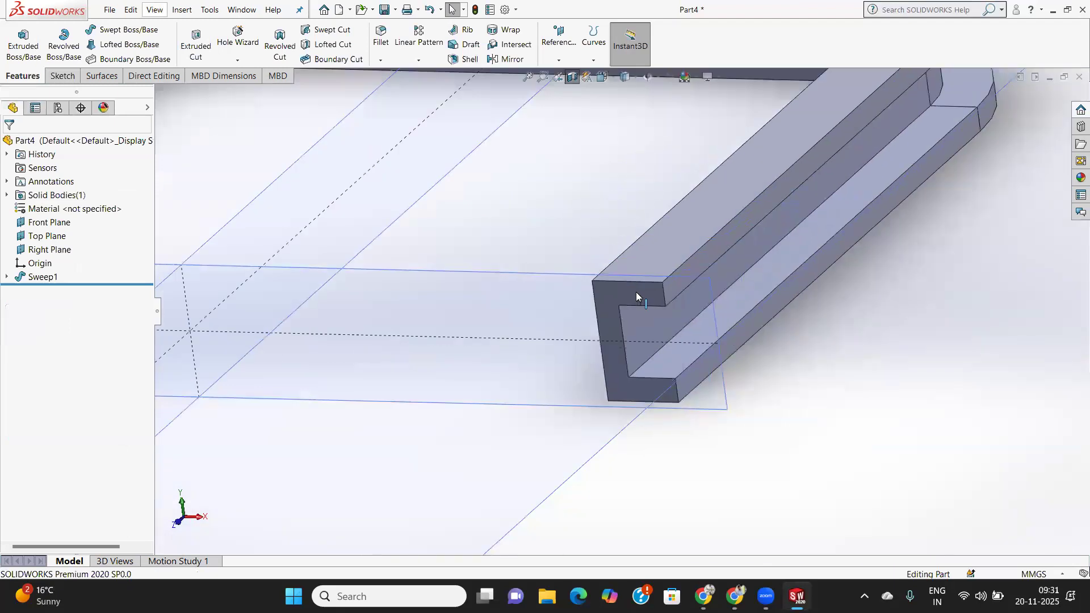
middle_click_drag(588, 290, 623, 280)
scroll(622, 279, "down", 3)
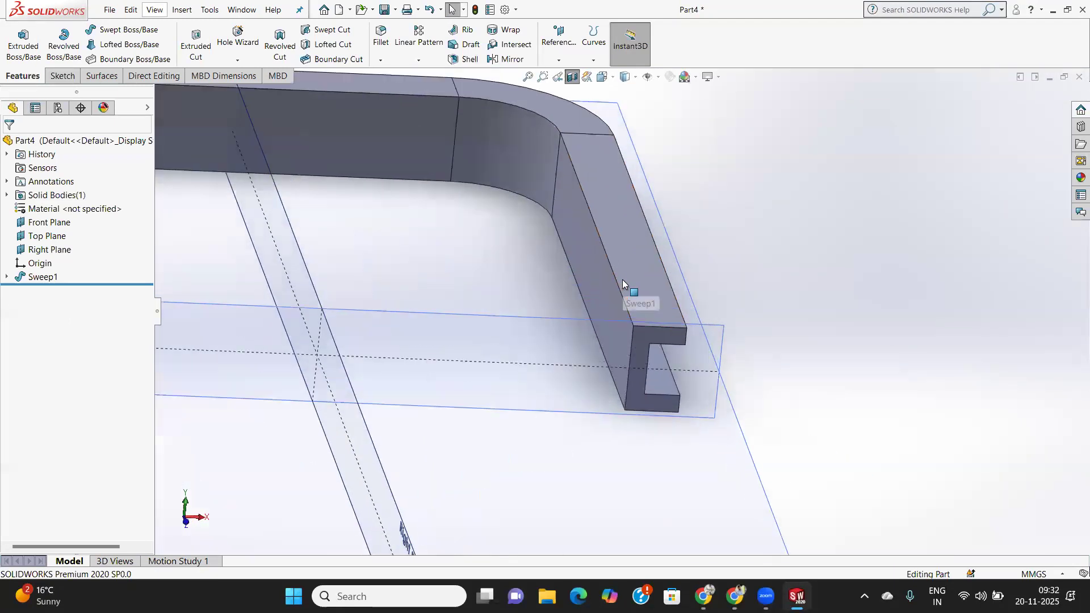
Turn off the section view and display the complete swept frame.
scroll(620, 279, "up", 5)
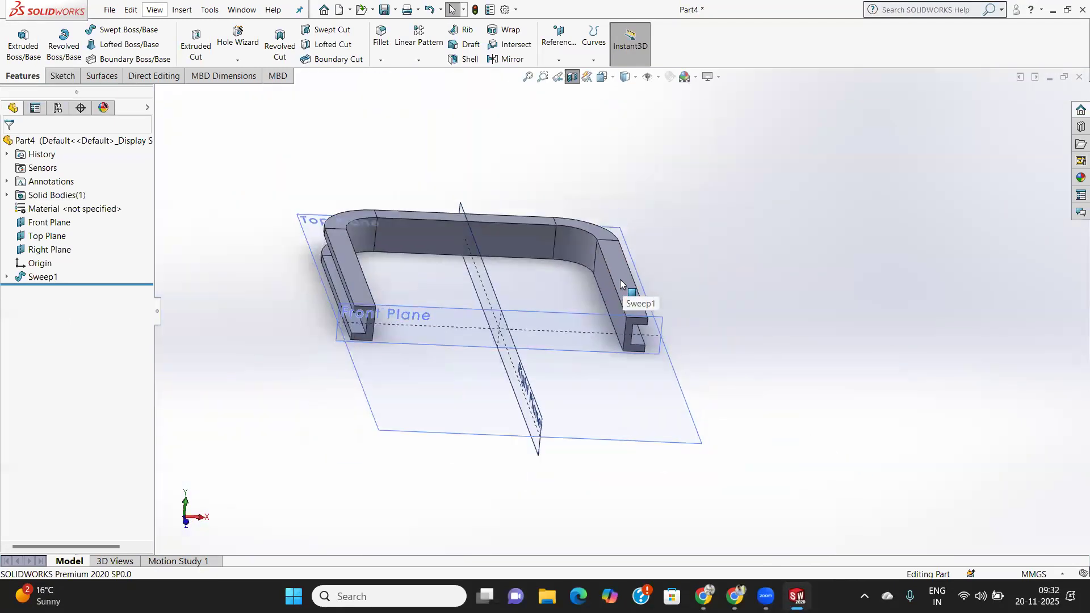
left_click(572, 77)
mouse_move(561, 328)
middle_mouse_down()
mouse_move(550, 329)
mouse_move(563, 327)
mouse_move(559, 315)
middle_mouse_up()
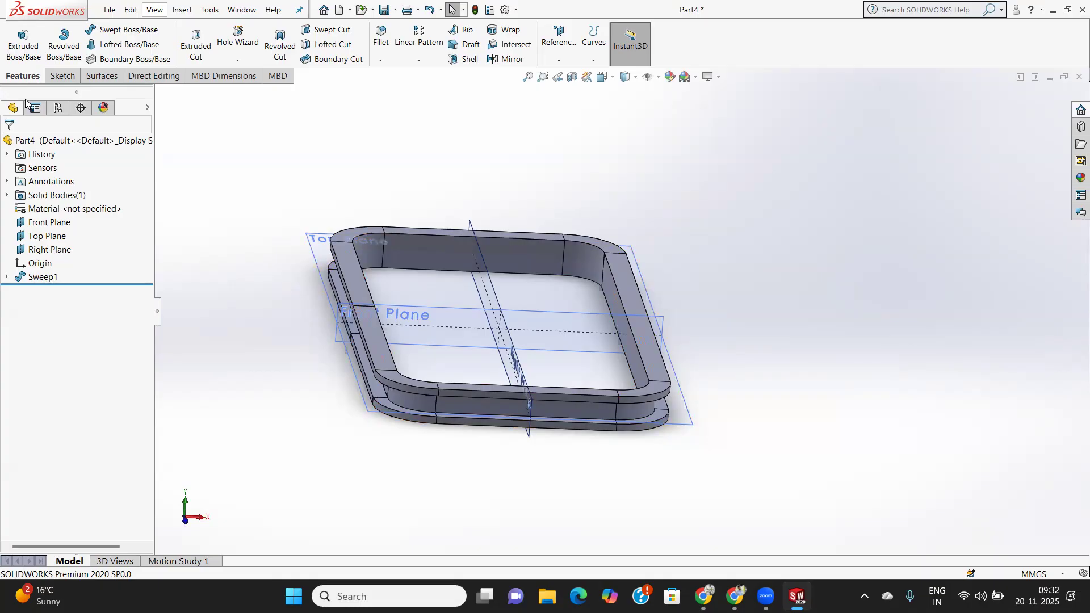
Create a new part document and turn on the display of its reference planes.
left_click(108, 10)
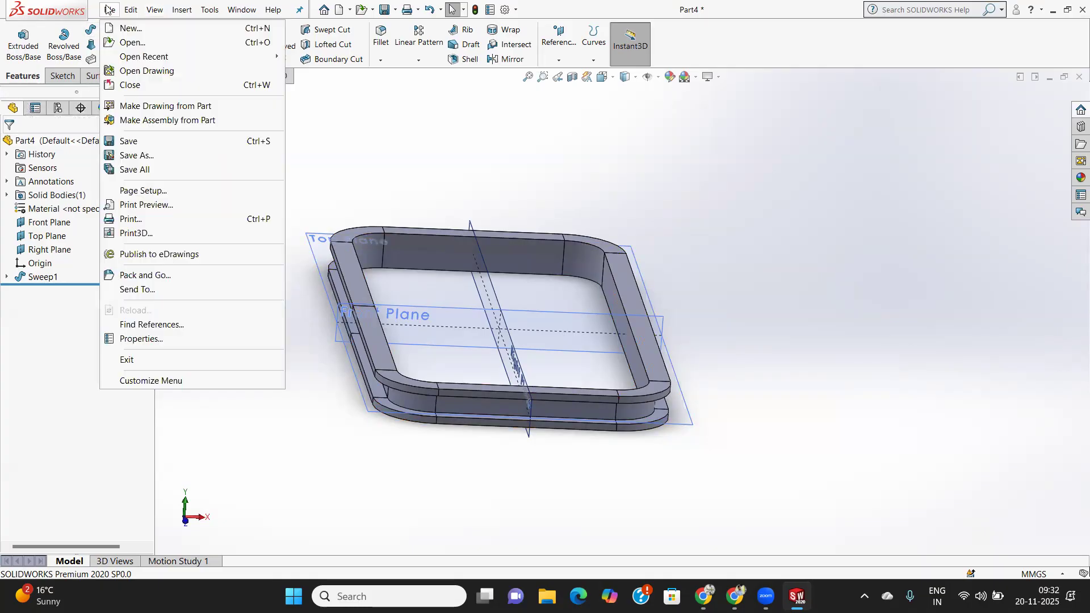
left_click(130, 29)
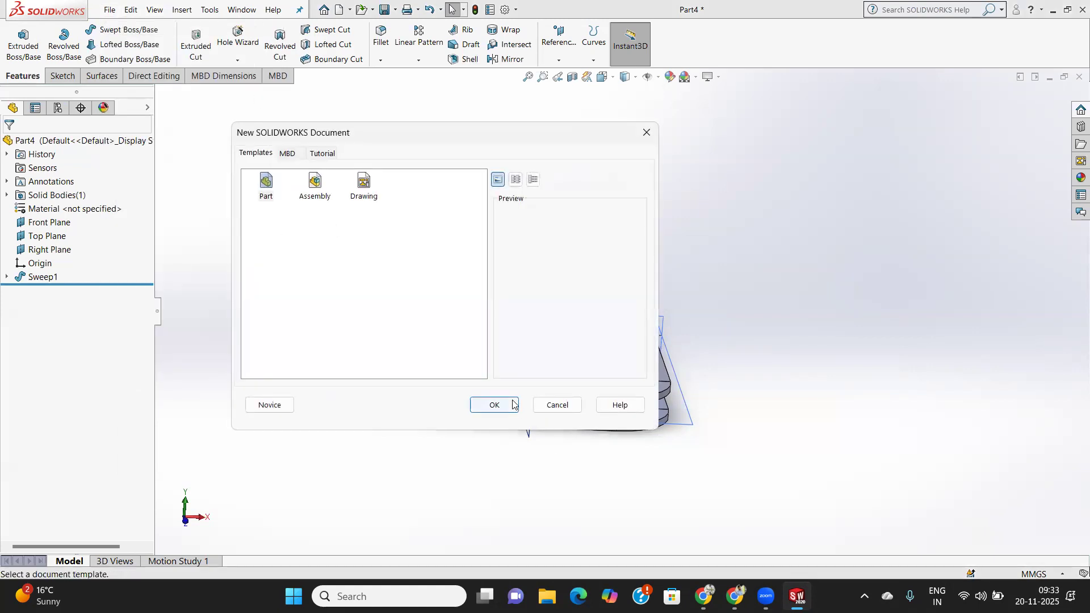
left_click(511, 405)
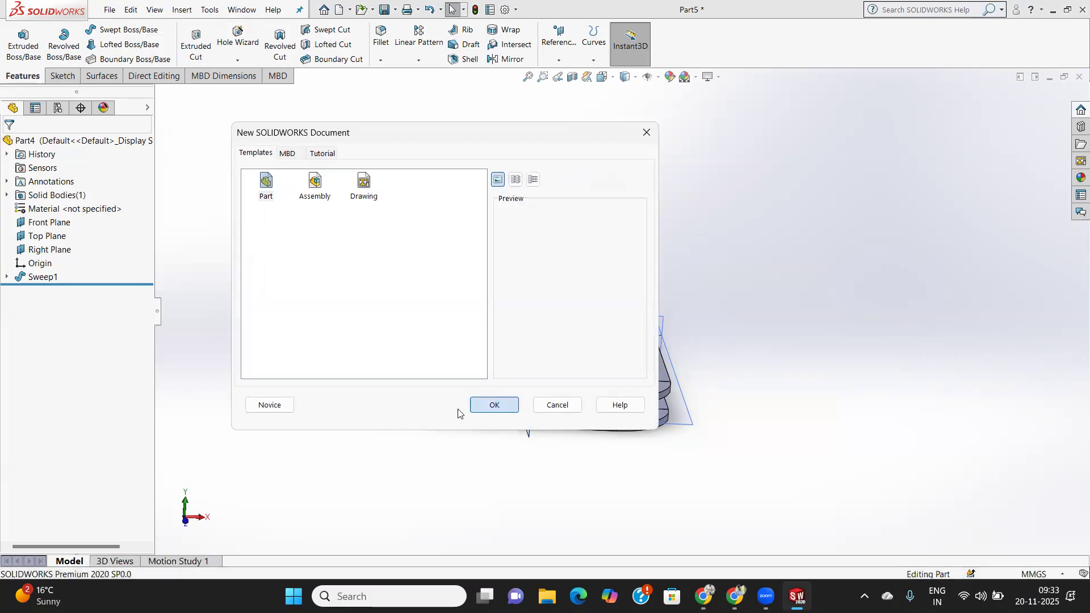
left_click(659, 77)
left_click(664, 92)
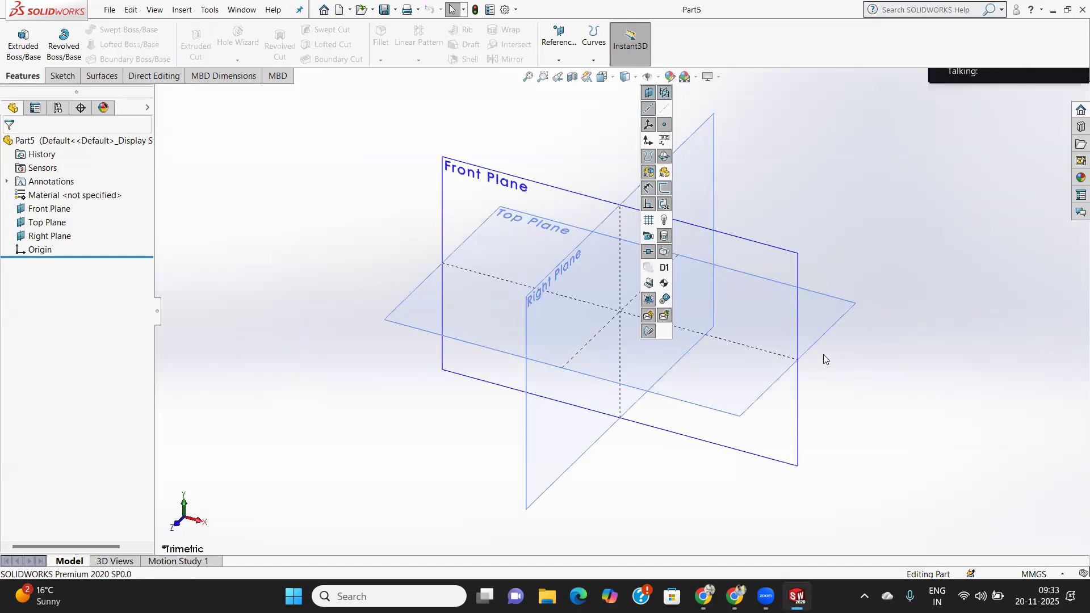
On the Top Plane, sketch a six-sided polygon centred on the origin with an inscribed circle about 75 mm in diameter.
left_click(719, 402)
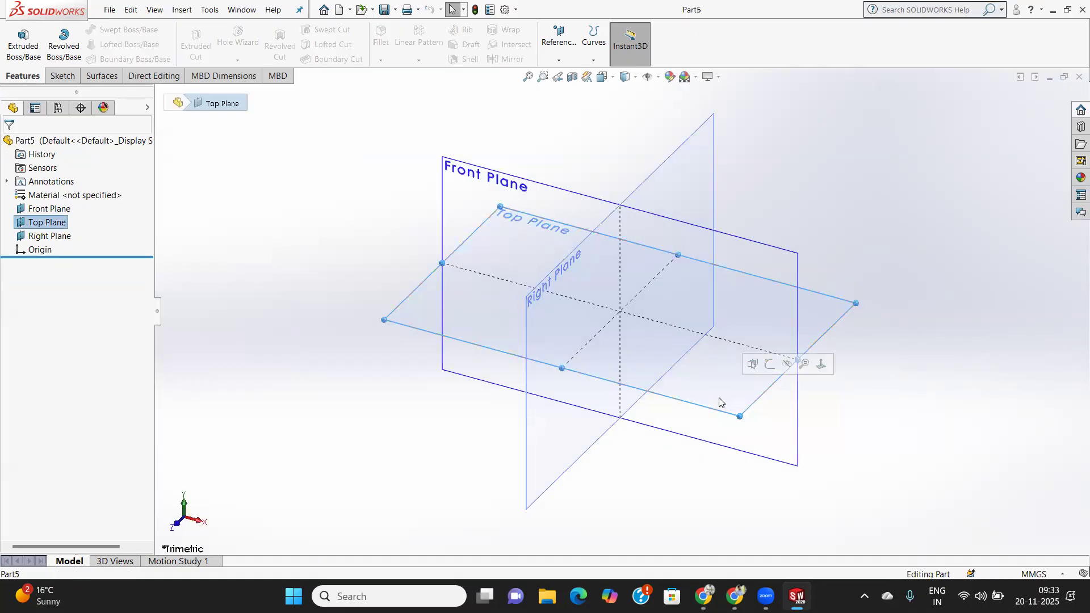
left_click(63, 76)
left_click(17, 37)
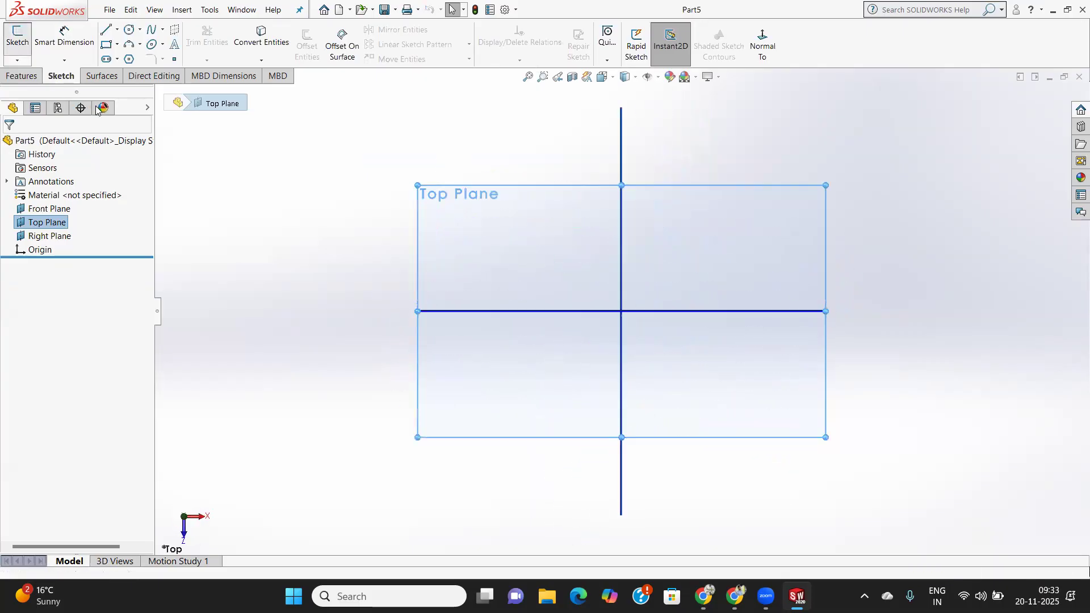
left_click(130, 59)
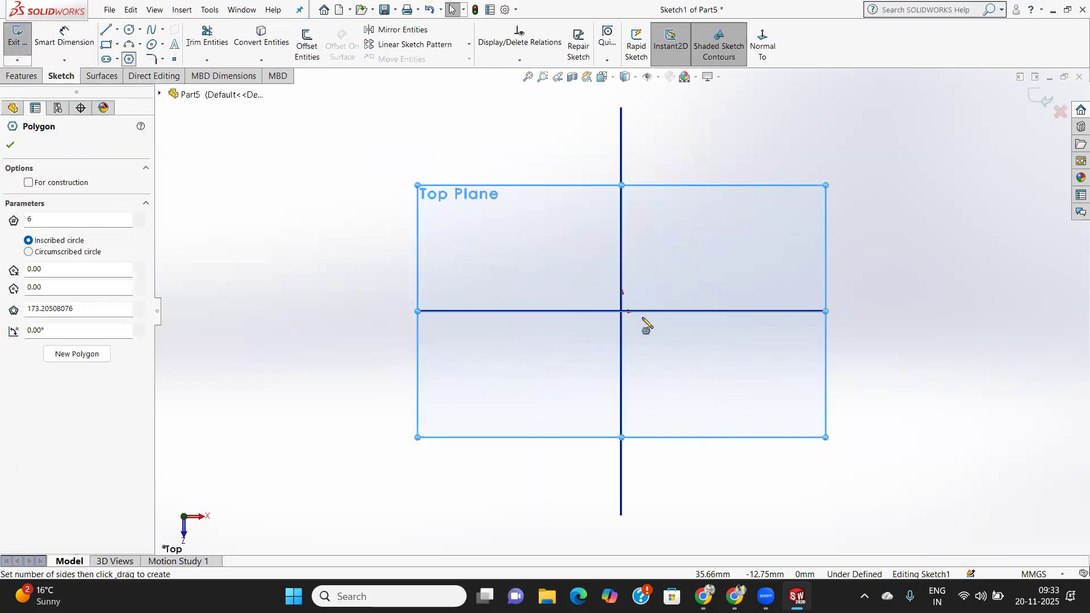
left_click(622, 312)
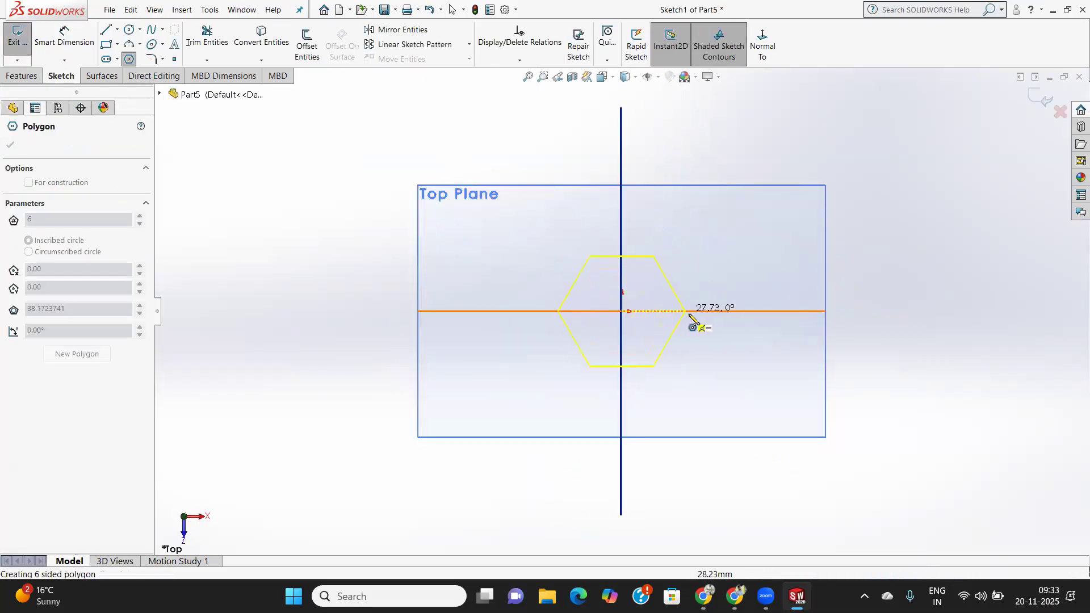
left_click(721, 312)
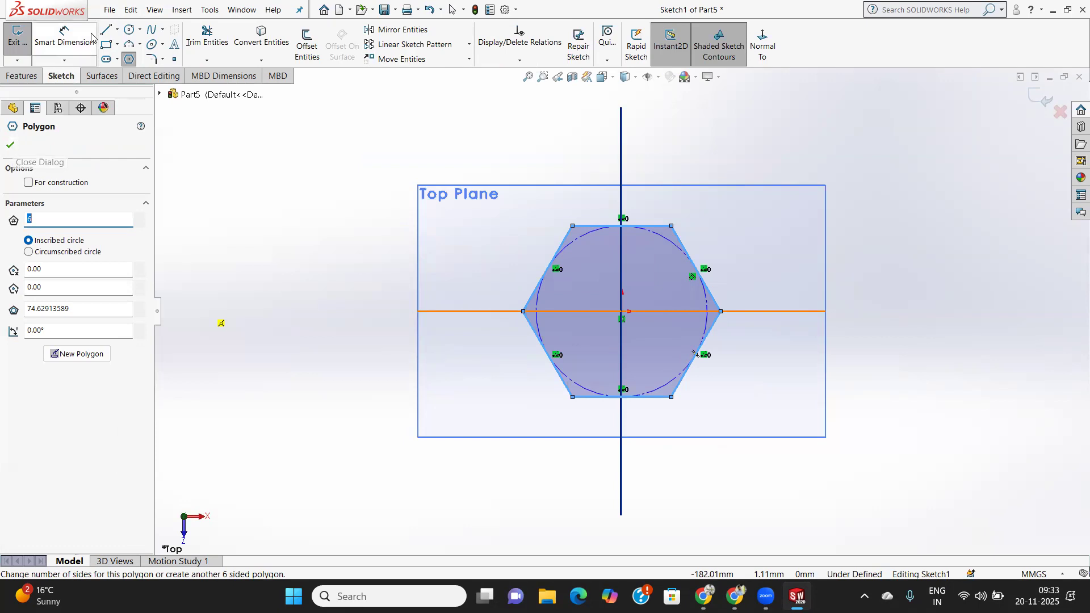
Sketch a circle about 39 mm in diameter inside the hexagon, centred on the origin.
left_click(129, 30)
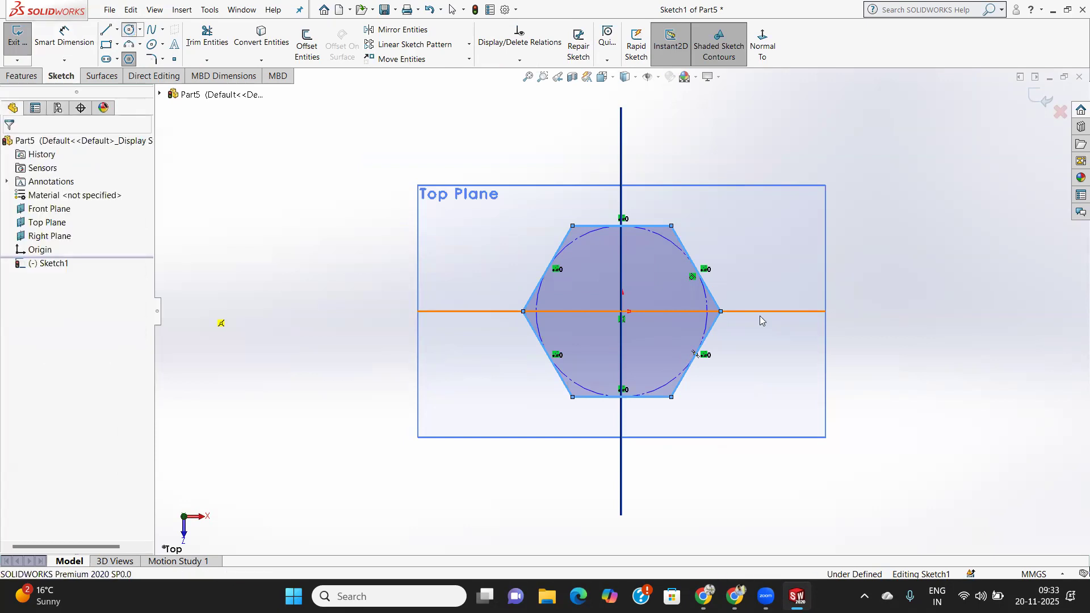
left_click(622, 312)
left_click(653, 342)
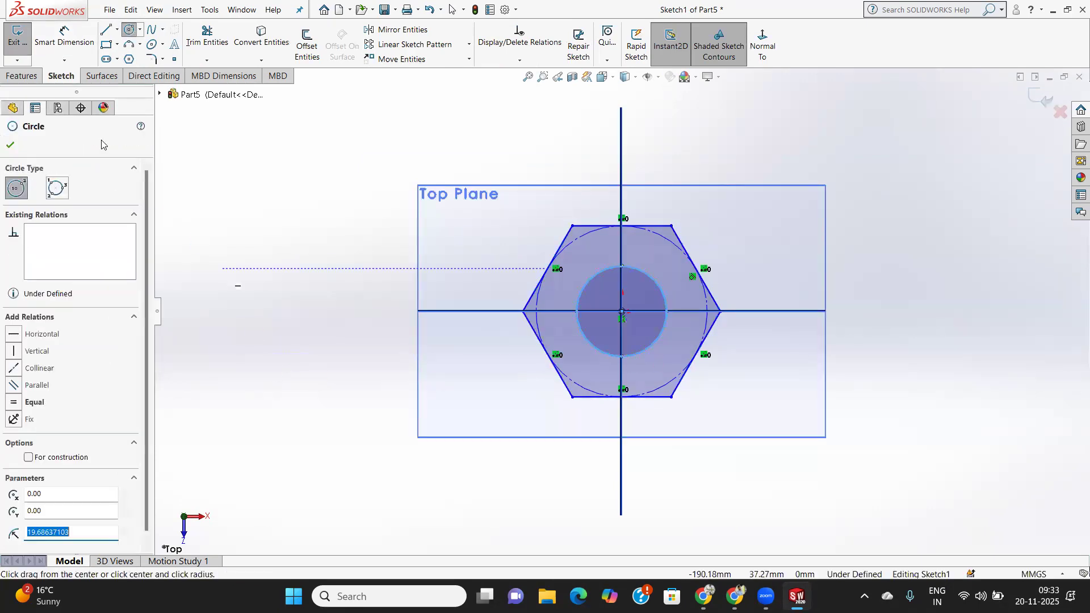
Dimension the hexagon's inscribed construction circle to a diameter of 40 mm.
left_click(64, 35)
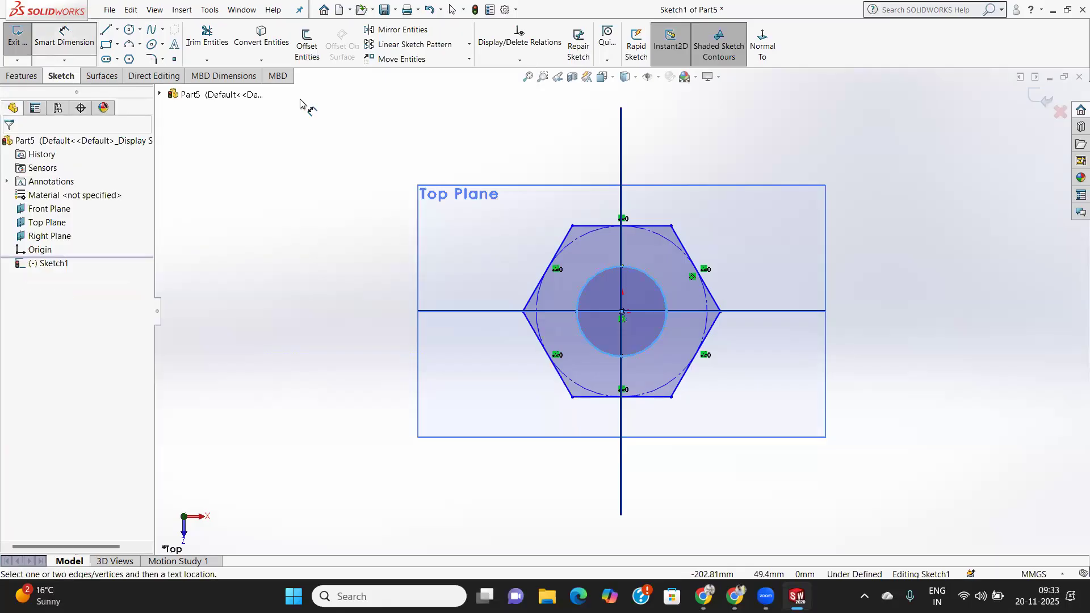
left_click(673, 242)
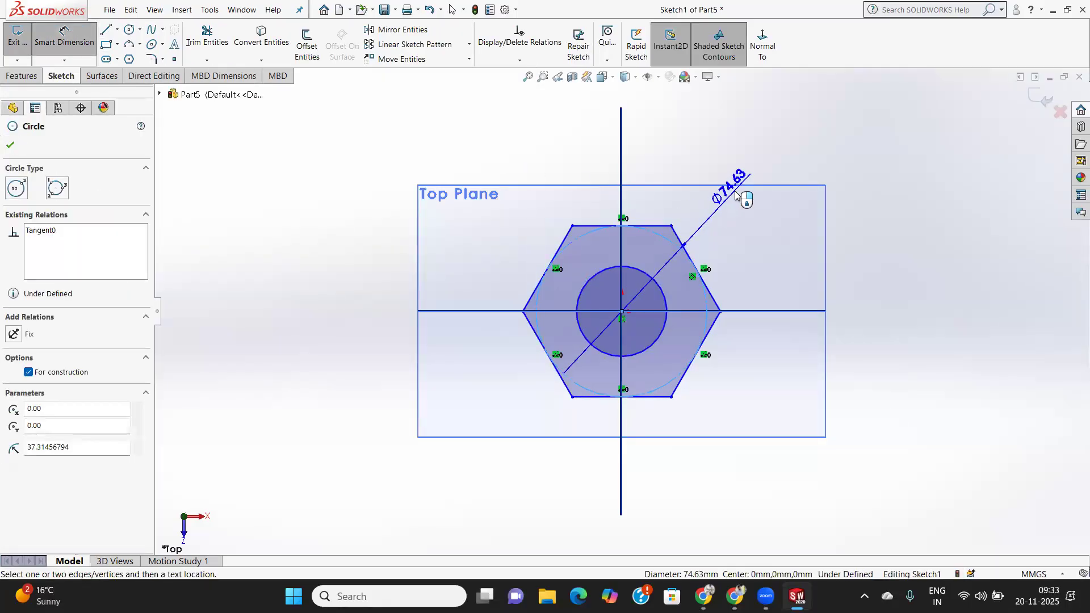
left_click(736, 195)
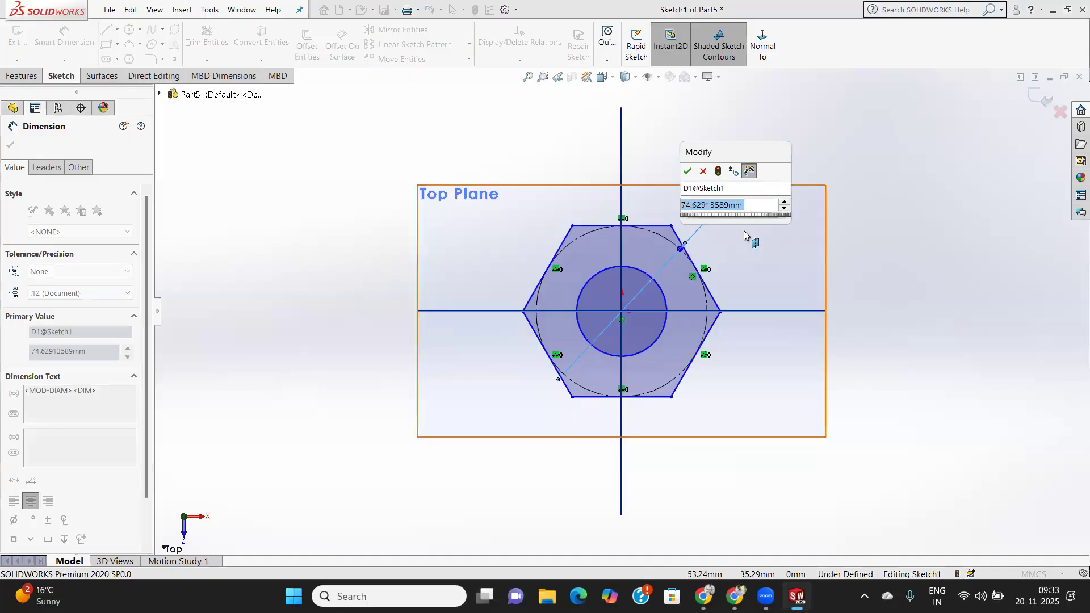
key("BackSpace")
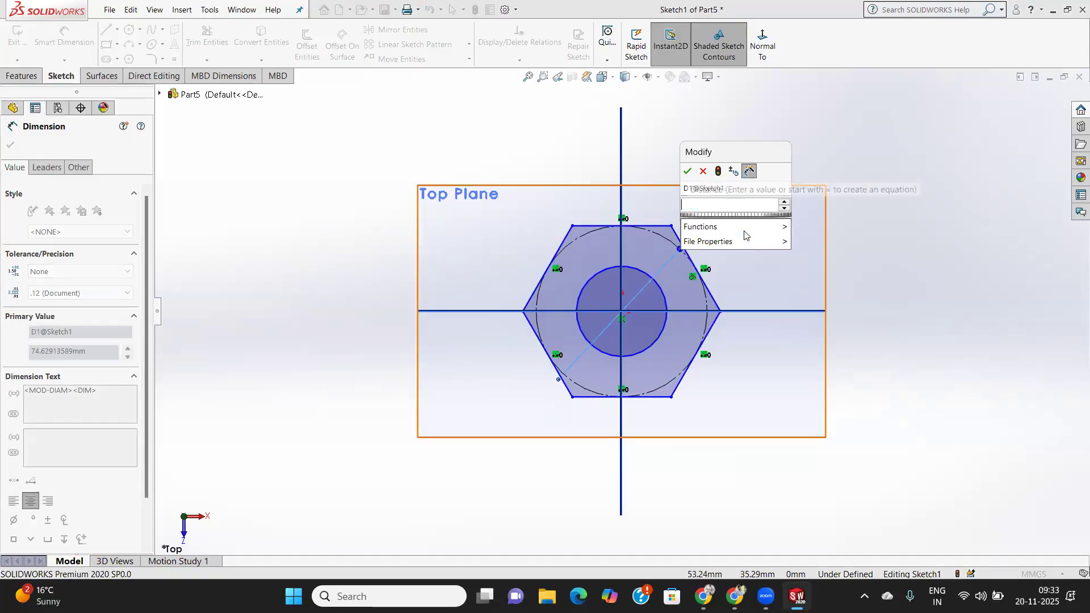
type("40")
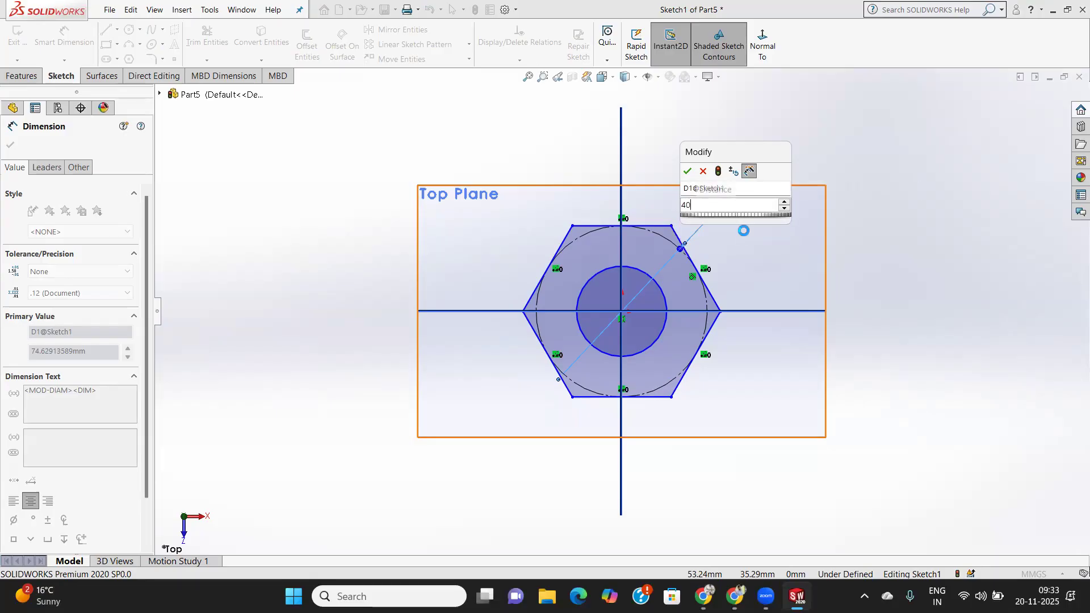
key("Return")
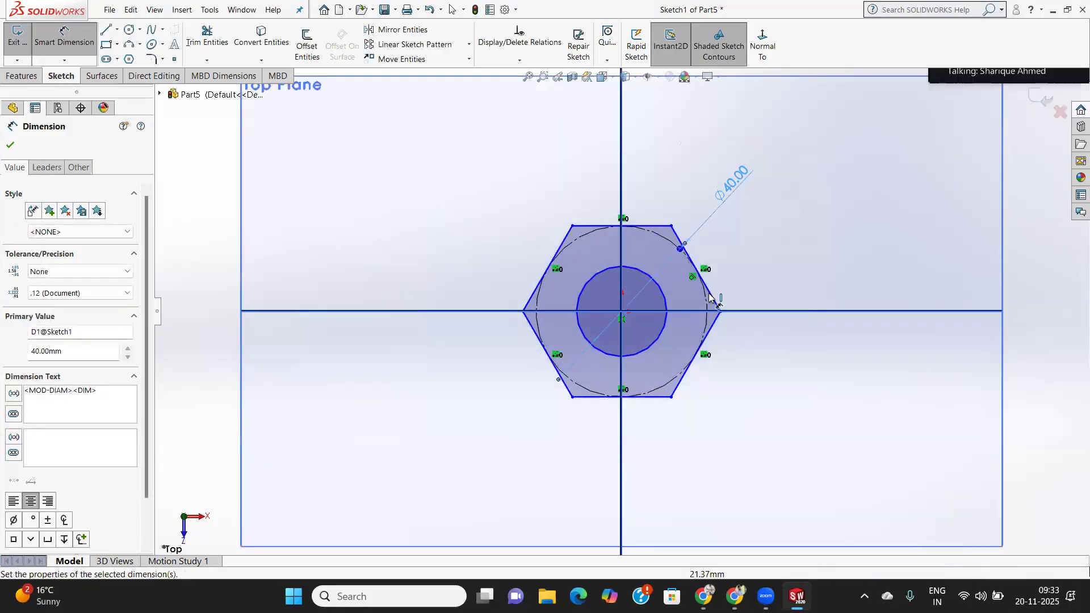
Dimension the inner circle to a diameter of 20 mm and exit the sketch.
left_click(662, 297)
left_click(758, 240)
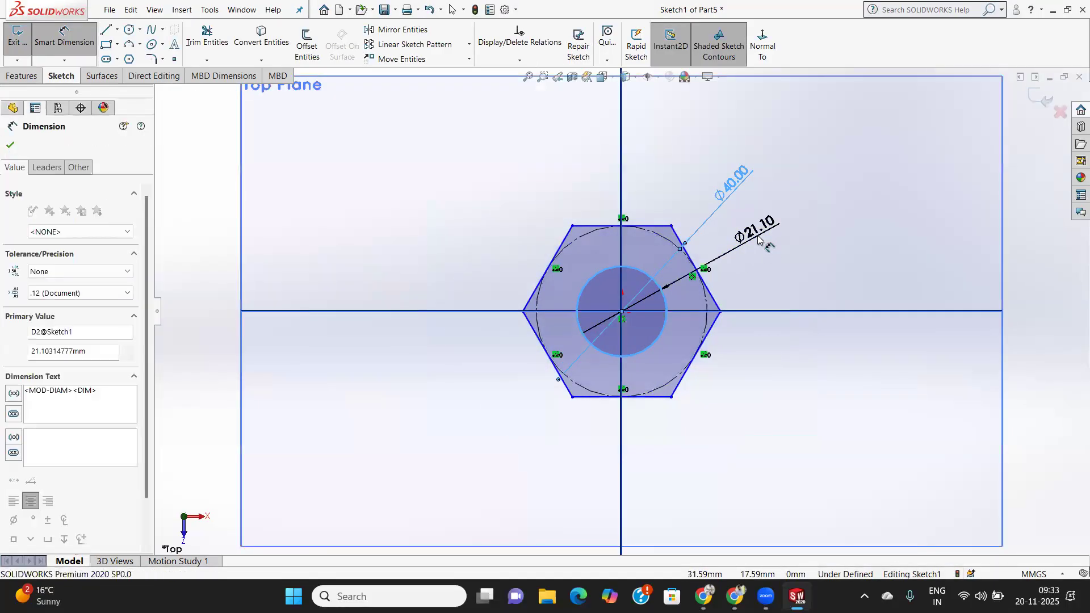
type("20")
key("Return")
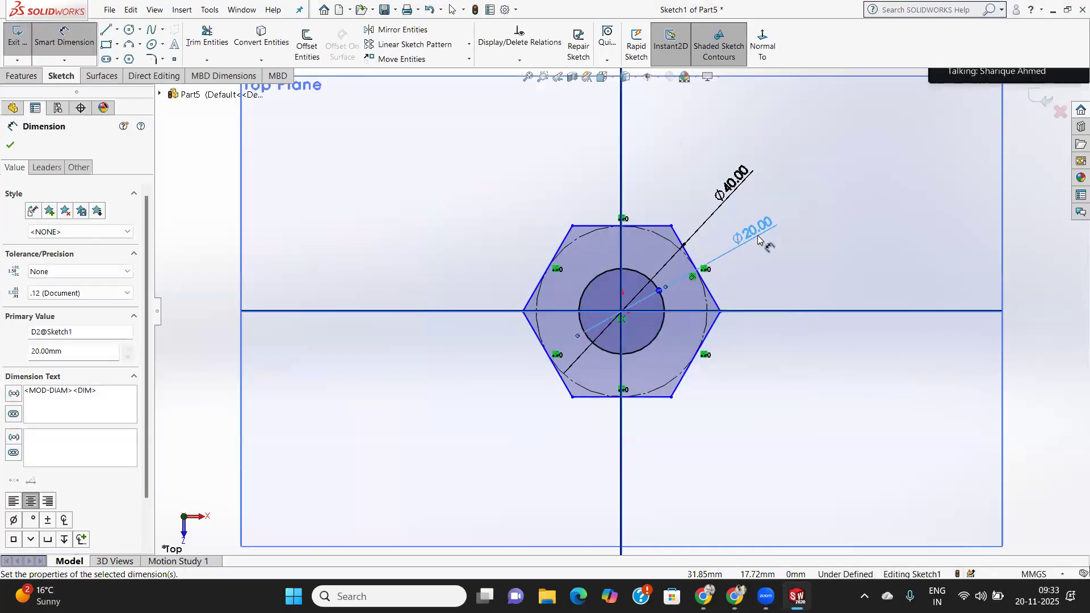
left_click(11, 147)
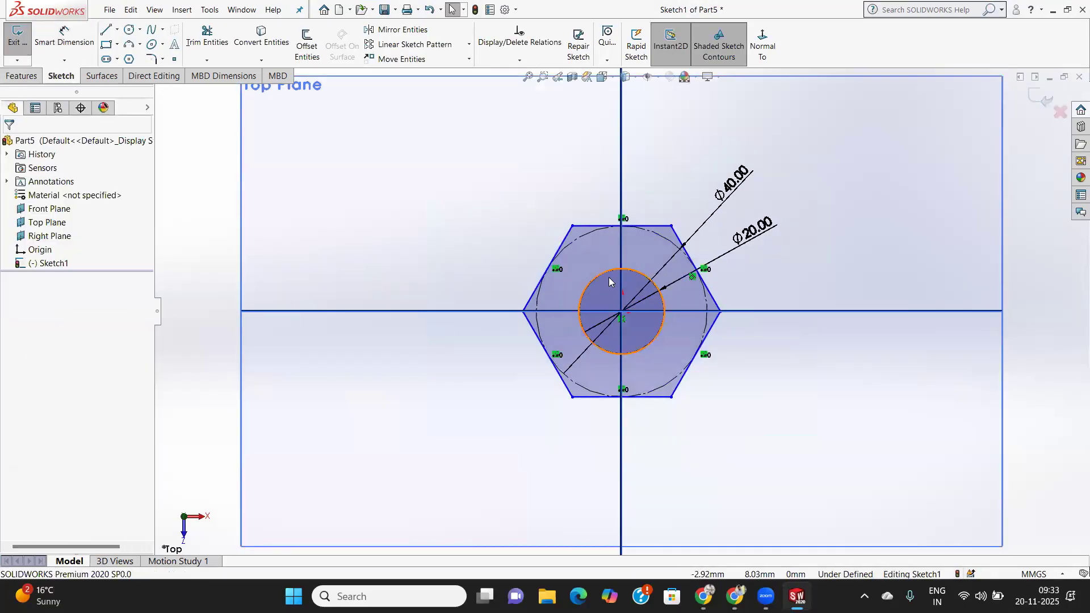
left_click(27, 38)
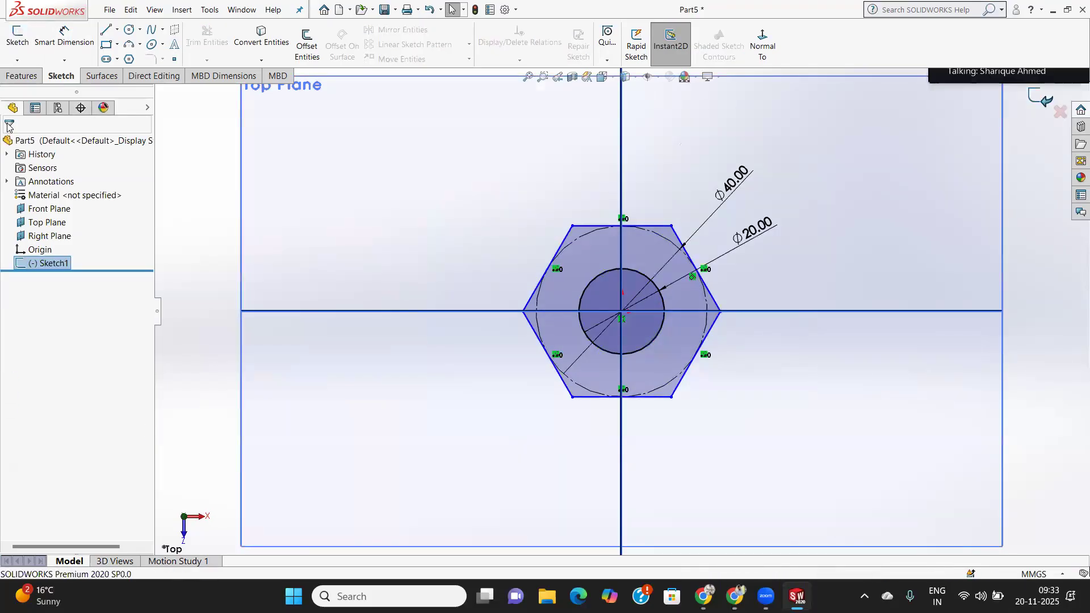
Extrude the hexagon with its central hole to a depth of 20 mm using the Mid Plane end condition.
left_click(20, 77)
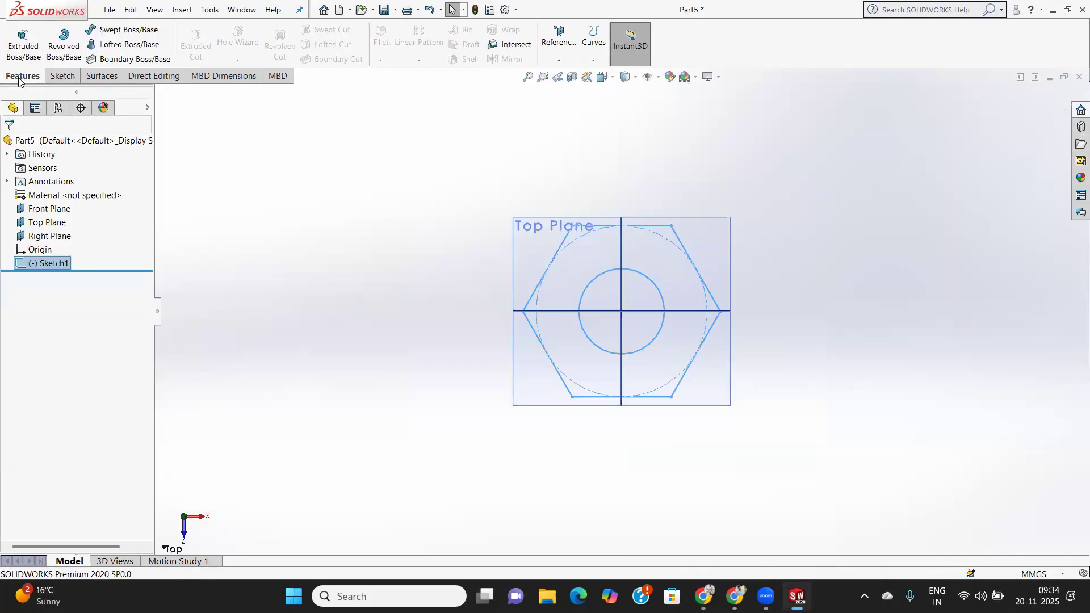
left_click(24, 41)
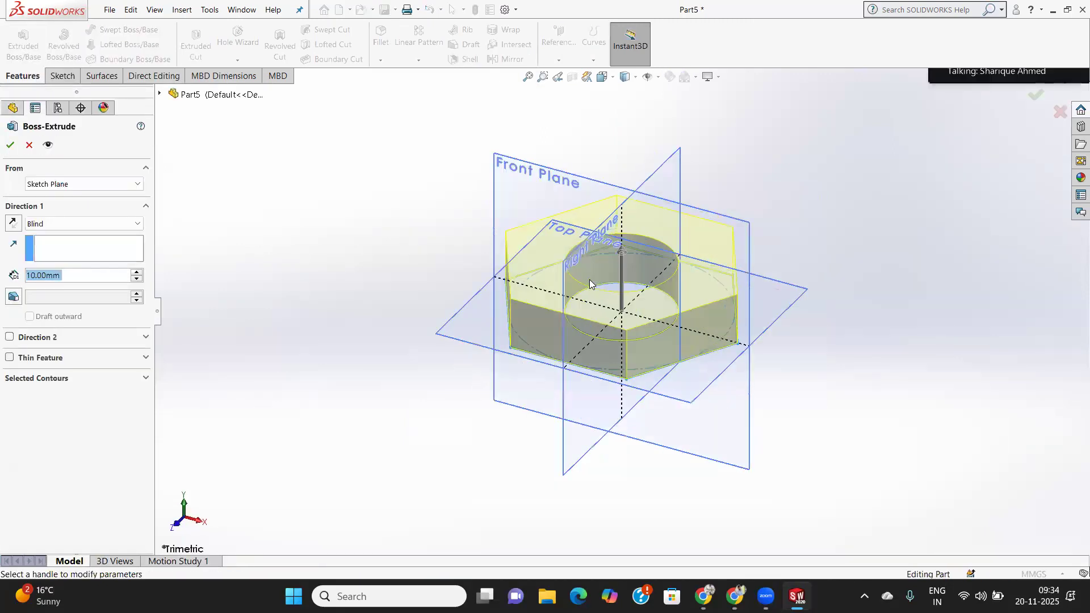
left_click(65, 225)
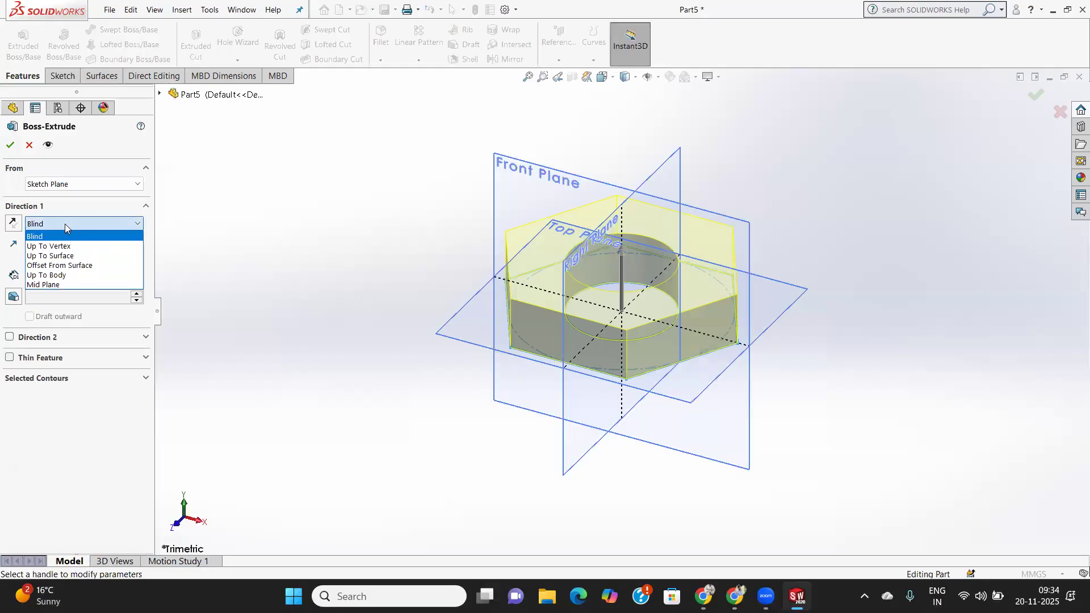
left_click(57, 285)
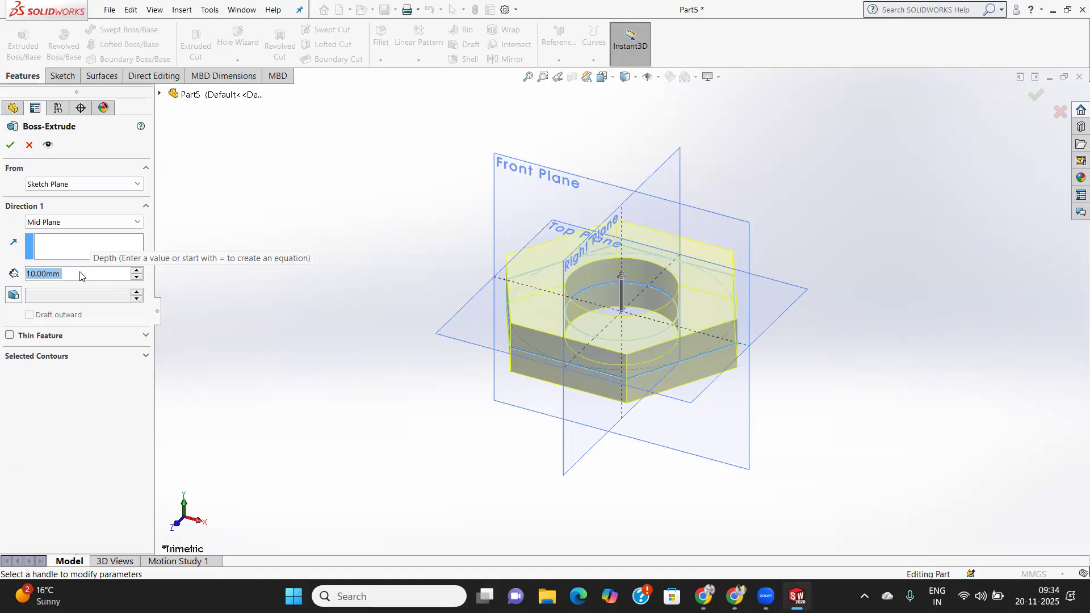
type("20")
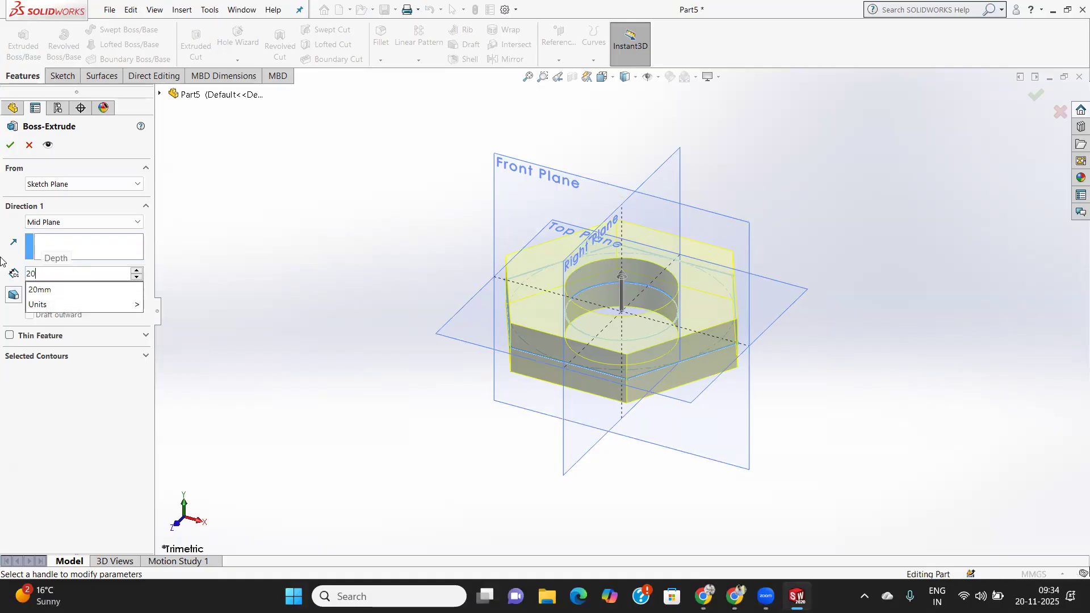
key("Return")
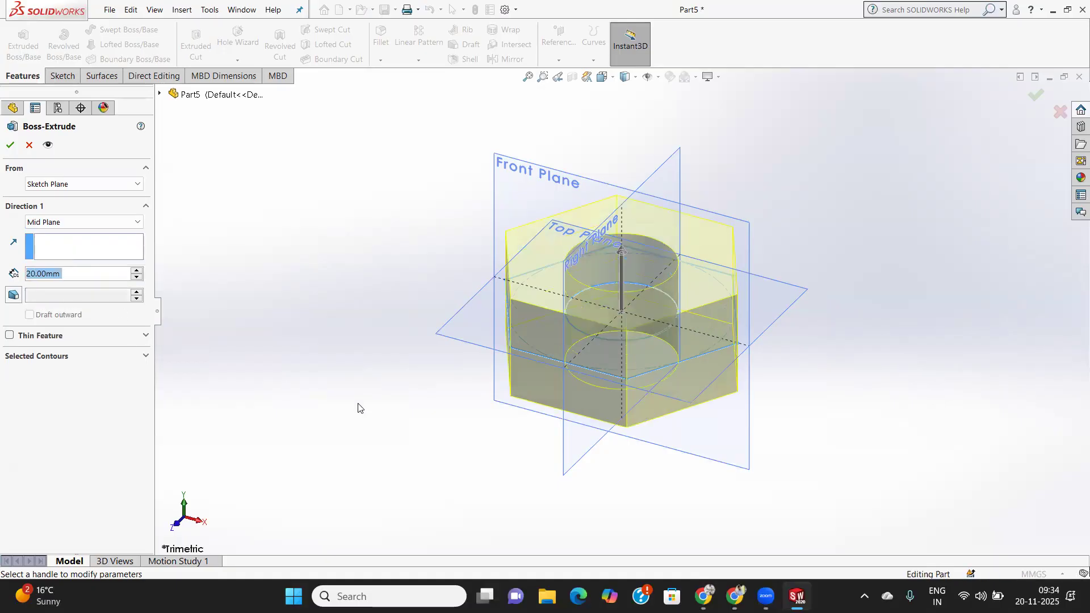
left_click(8, 146)
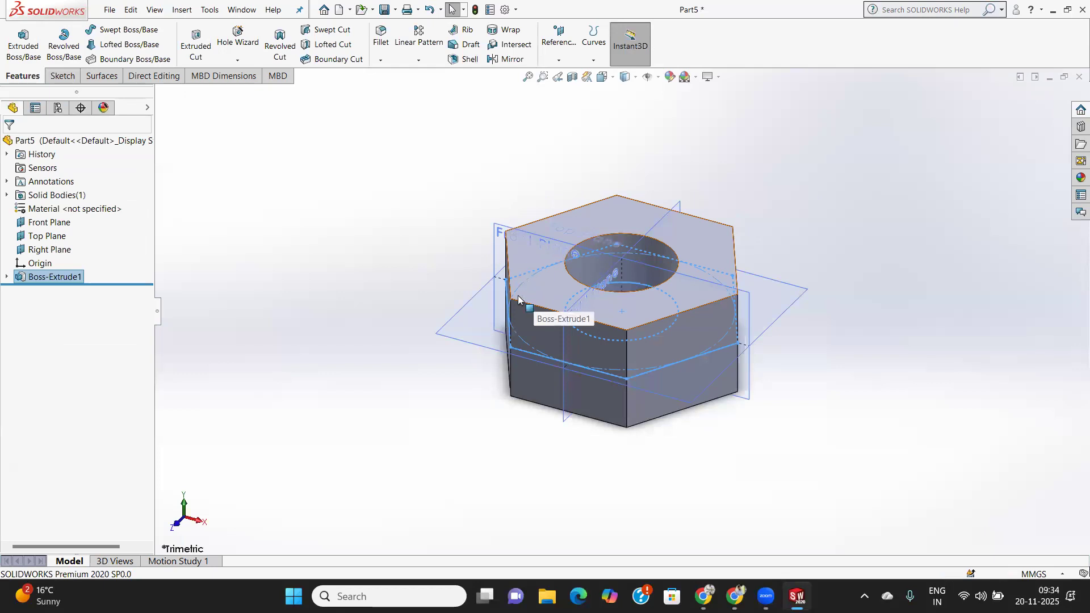
Start a new sketch on the nut's upper hexagonal face and orient the view normal to it.
scroll(519, 291, "down", 5)
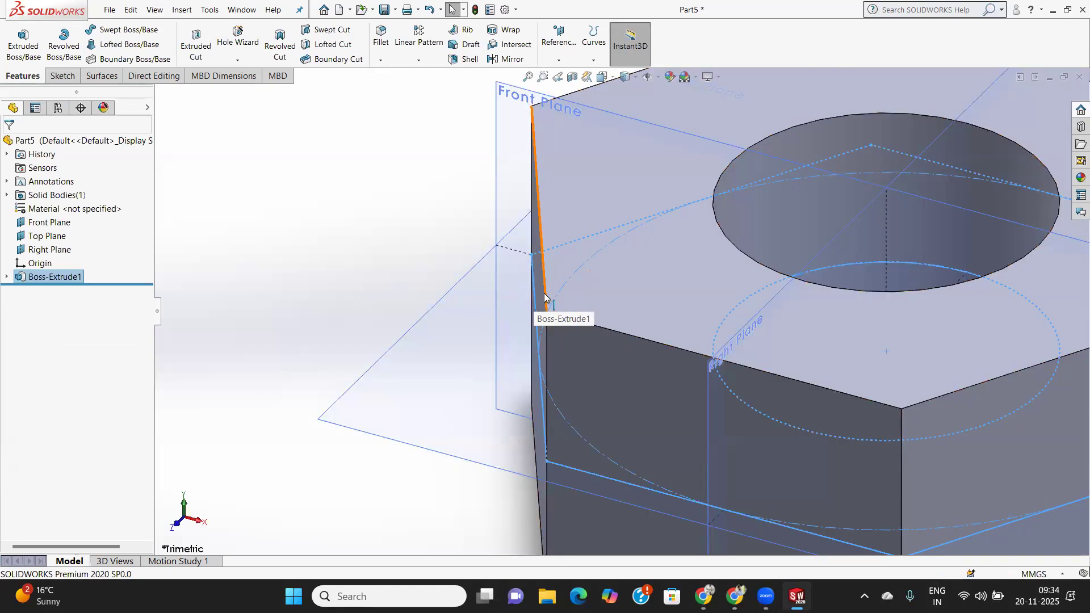
scroll(545, 297, "up", 5)
middle_click_drag(667, 305, 650, 335)
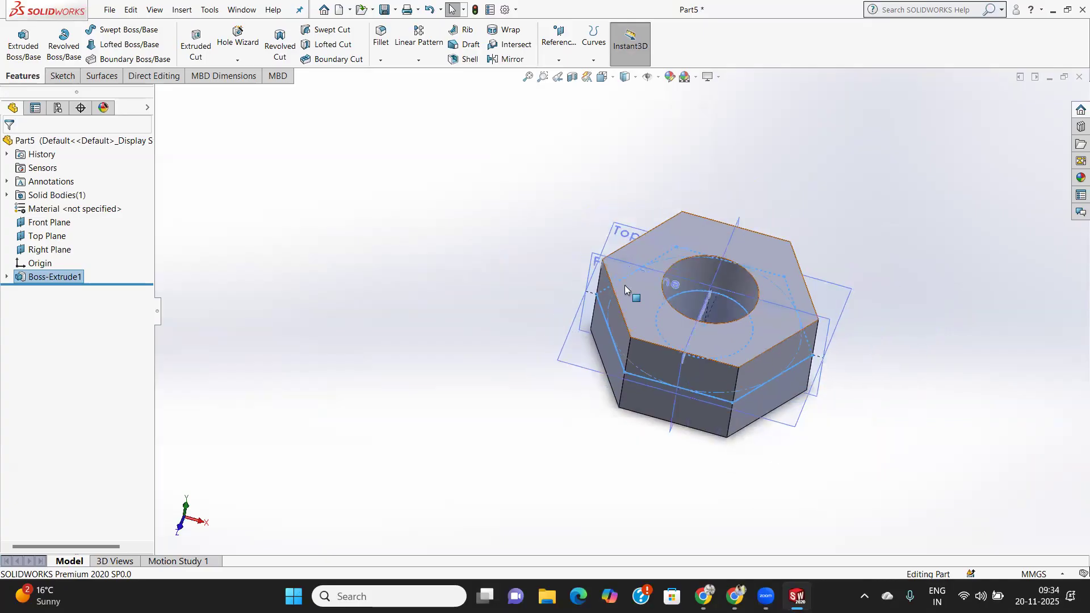
scroll(624, 287, "down", 3)
scroll(625, 288, "down", 2)
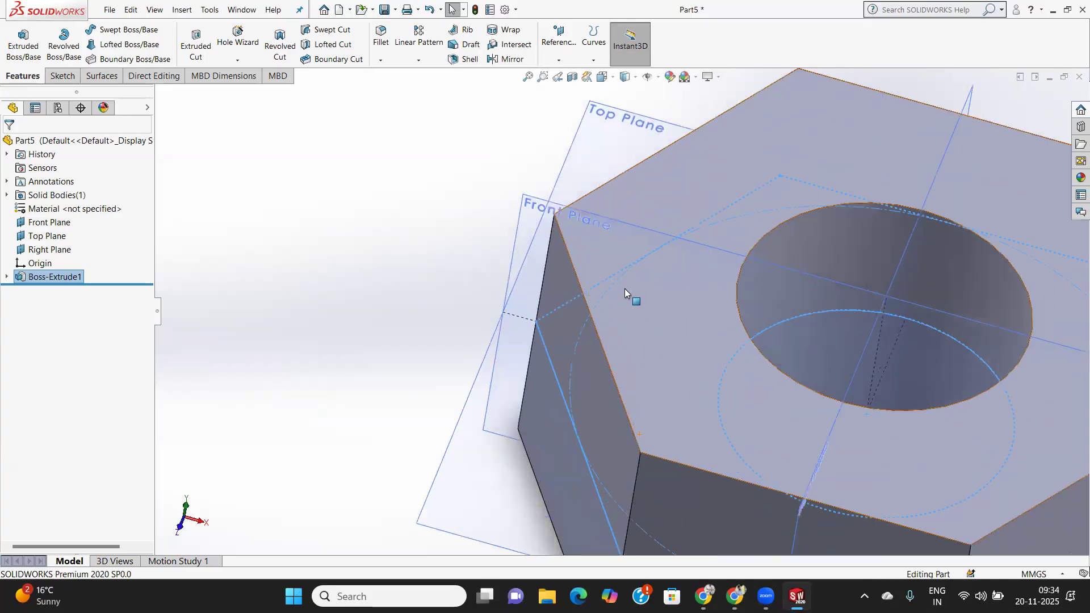
left_click(664, 347)
scroll(670, 335, "up", 4)
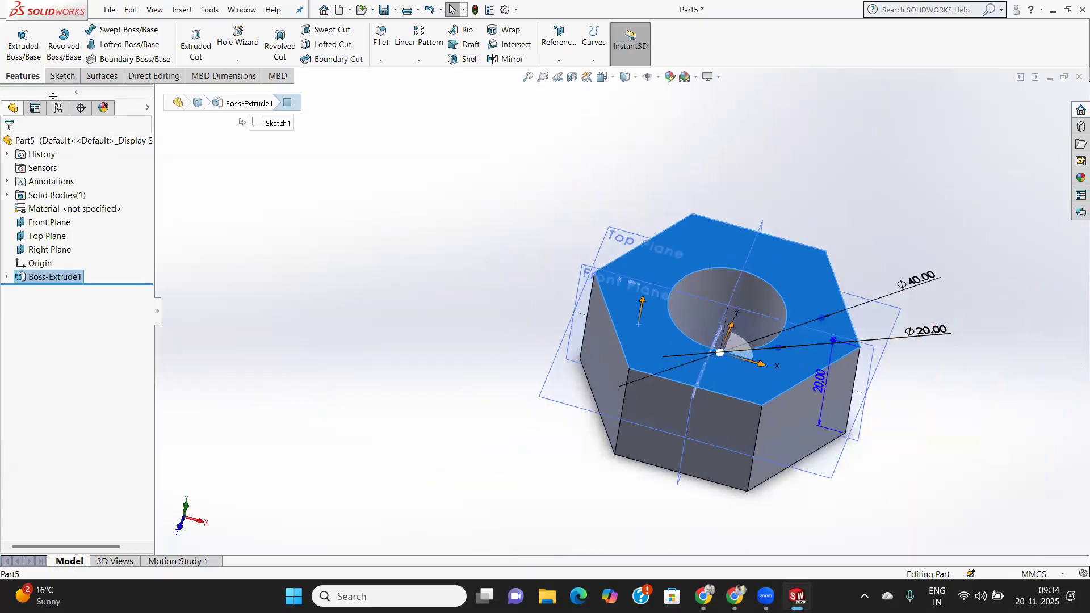
left_click(60, 76)
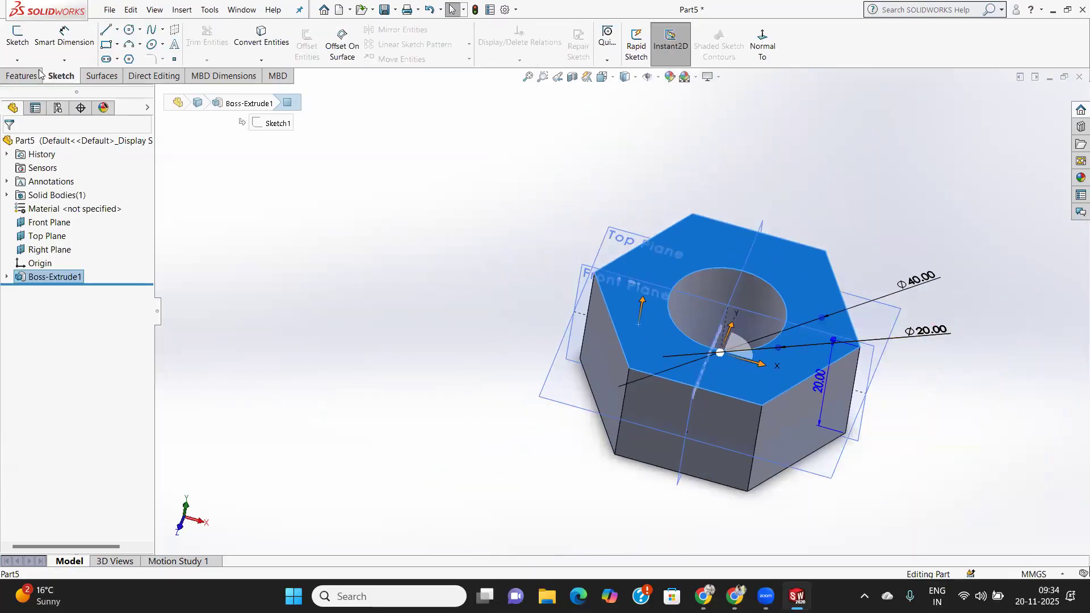
left_click(14, 42)
left_click(773, 49)
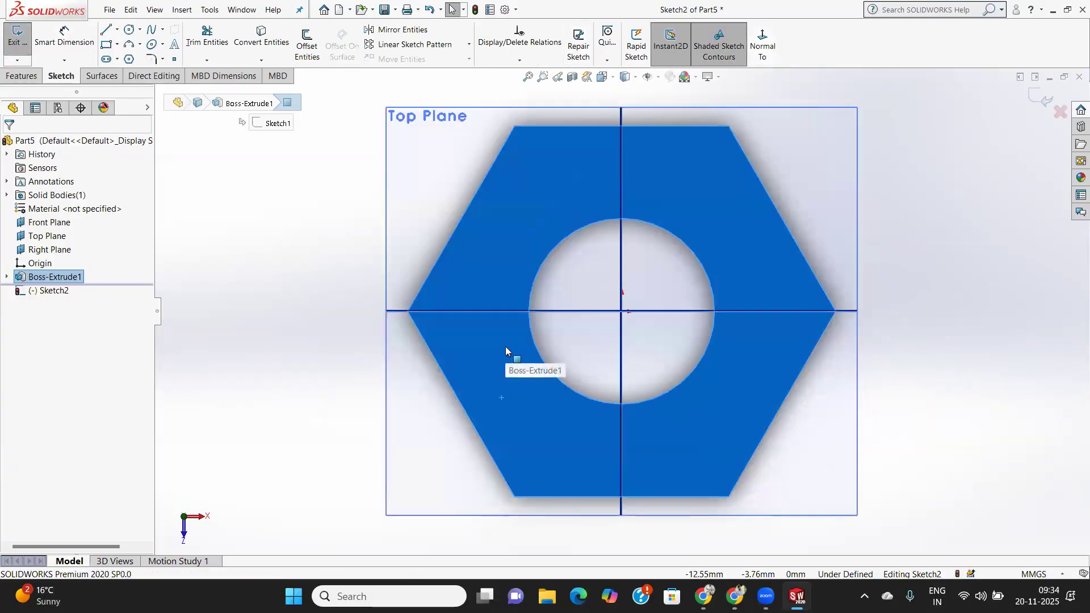
Sketch a closed right triangle outward from the hexagon's left vertex, with a horizontal side about 4.9 mm and a hypotenuse about 6.1 mm long.
left_click(111, 35)
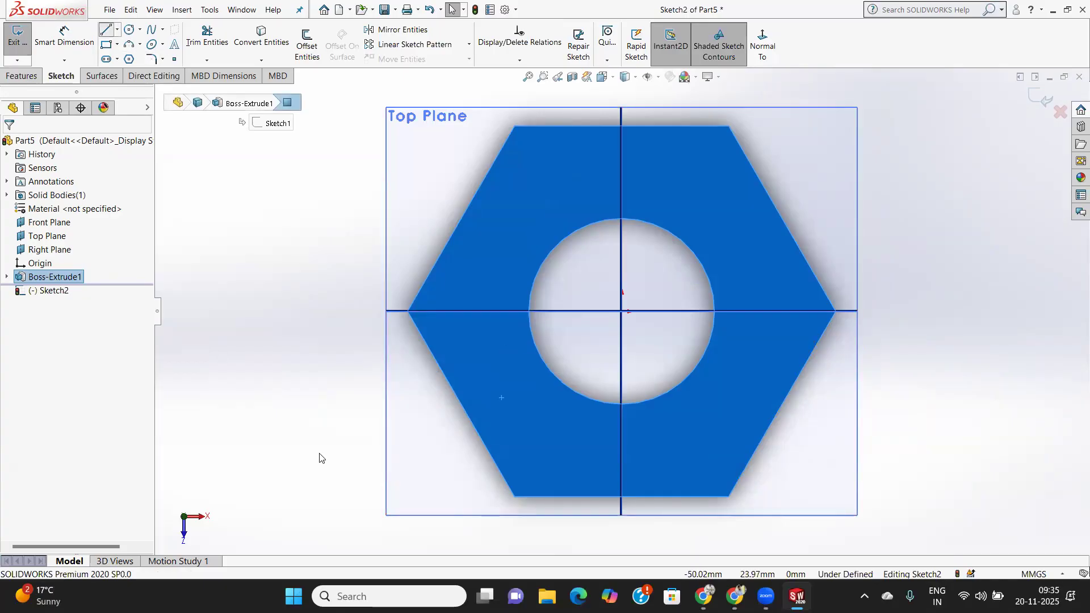
left_click(409, 312)
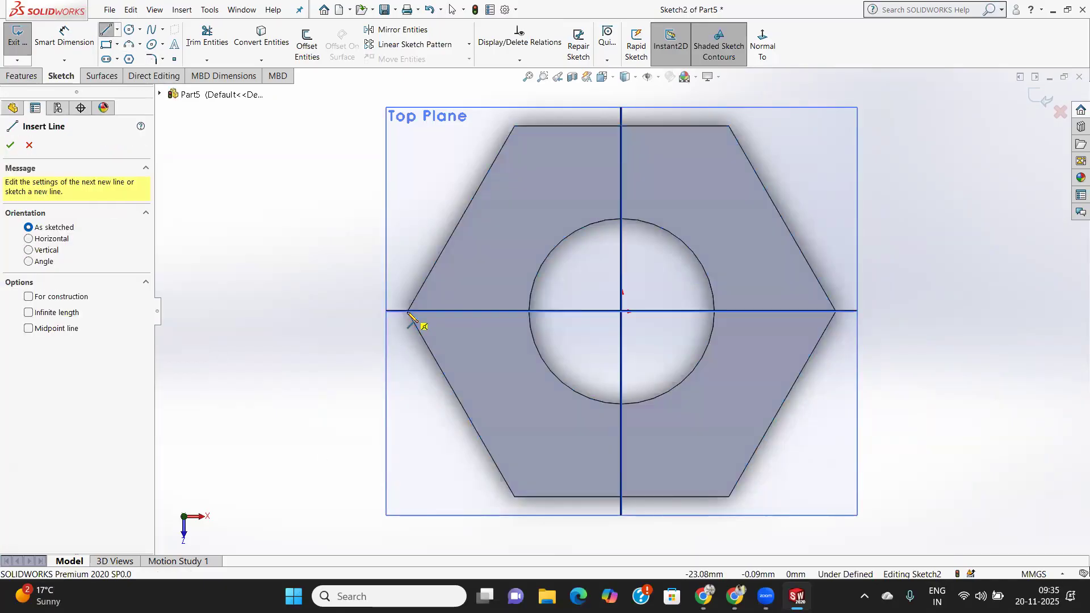
left_click(361, 311)
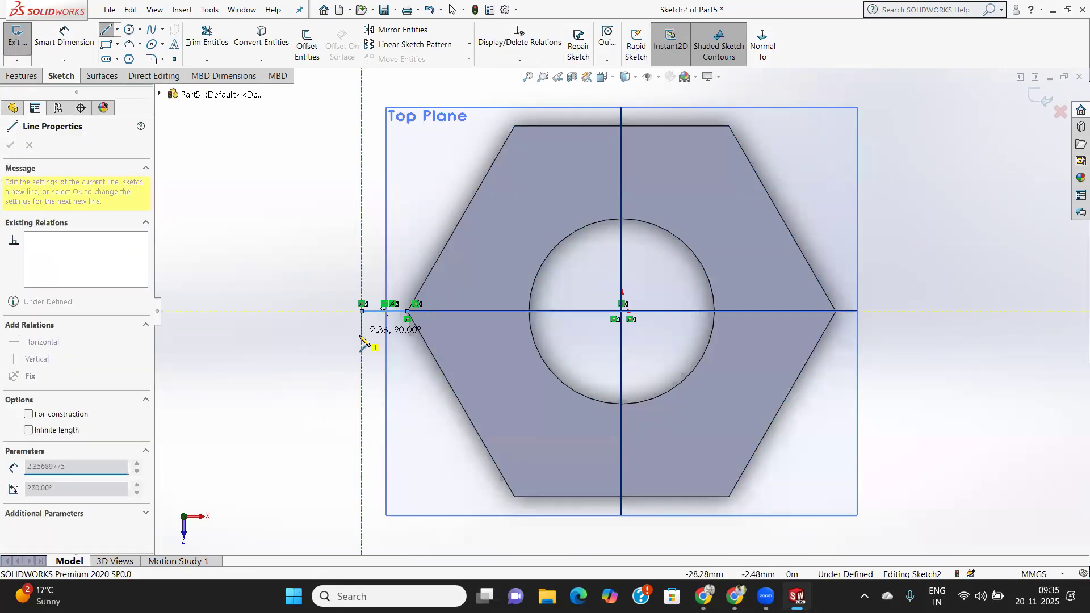
left_click(361, 344)
left_click(409, 312)
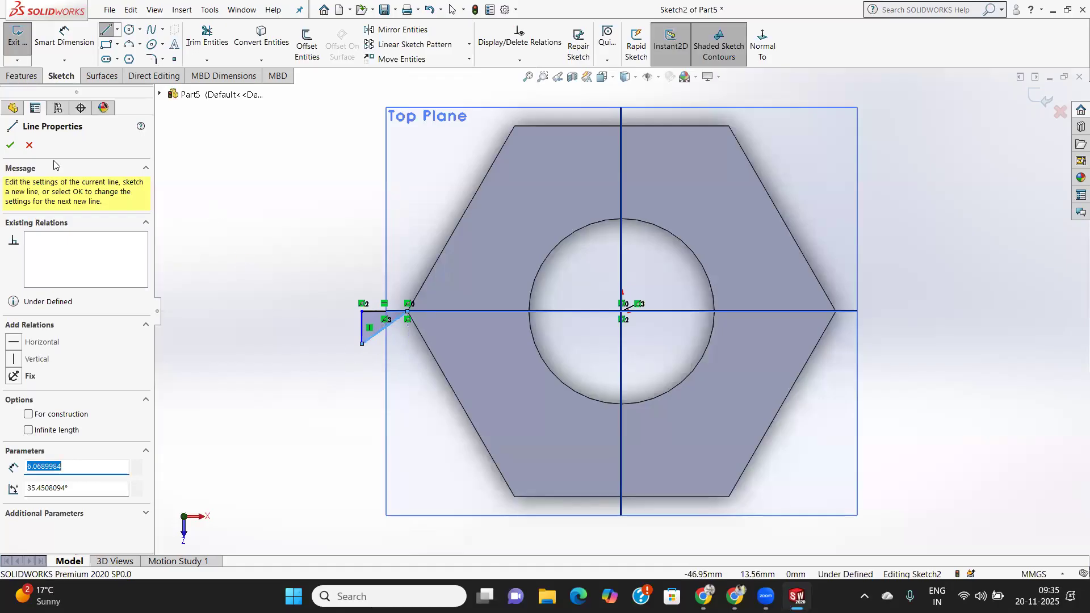
left_click(10, 143)
scroll(347, 314, "down", 4)
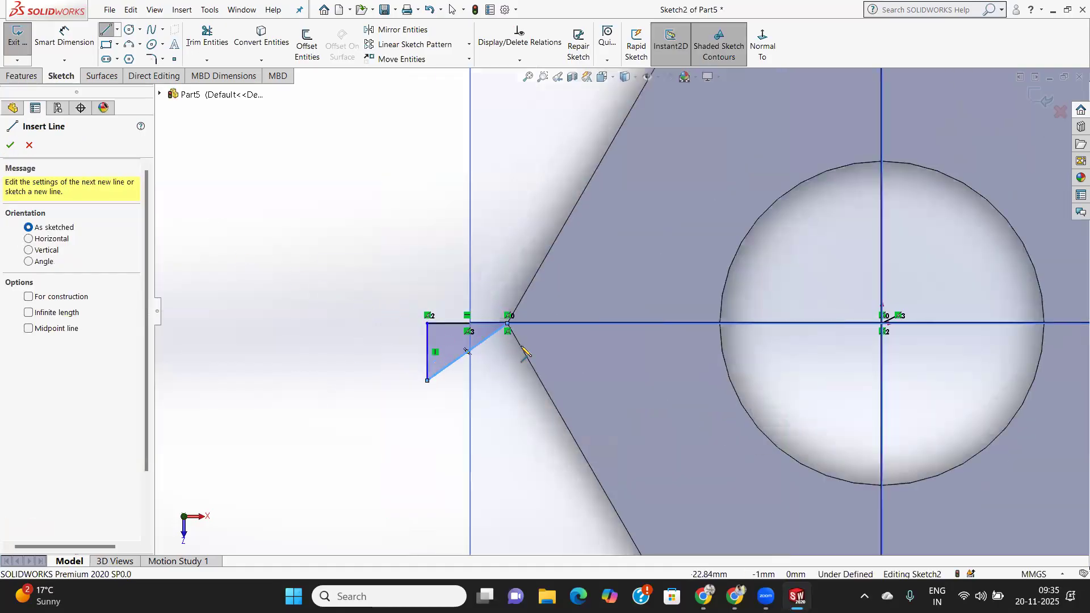
left_click(10, 145)
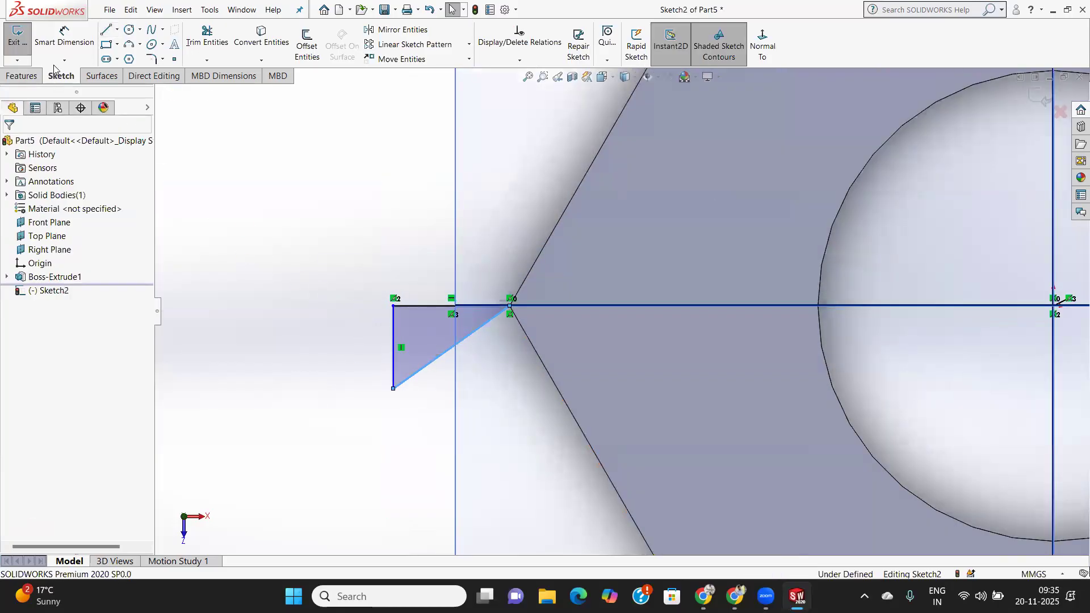
Dimension the angle between the triangle's horizontal and sloping lines to 30° and exit the sketch.
left_click(64, 39)
scroll(521, 250, "down", 3)
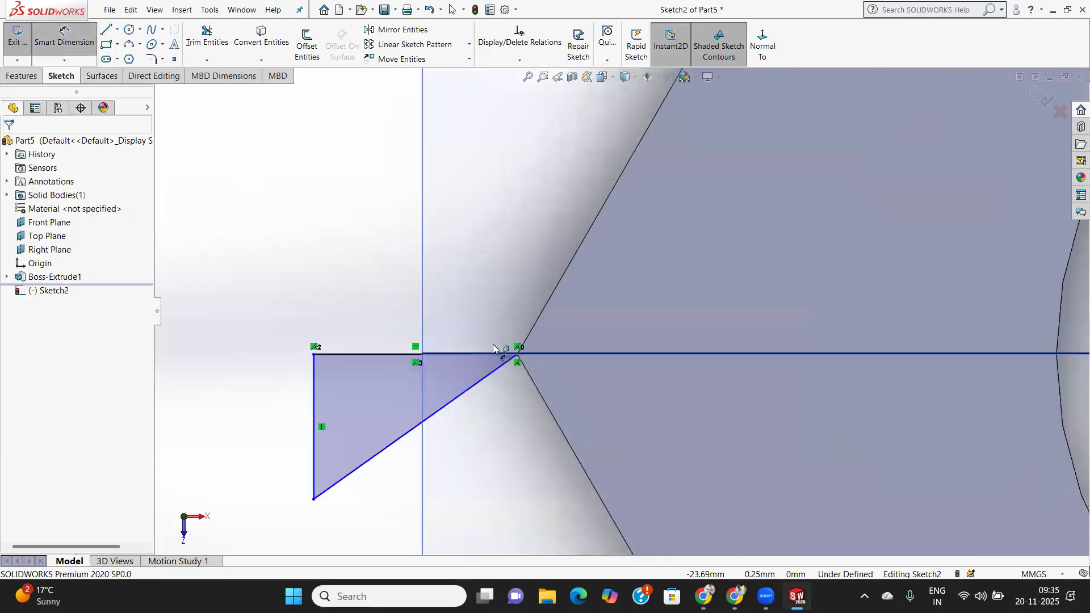
left_click(494, 355)
left_click(497, 368)
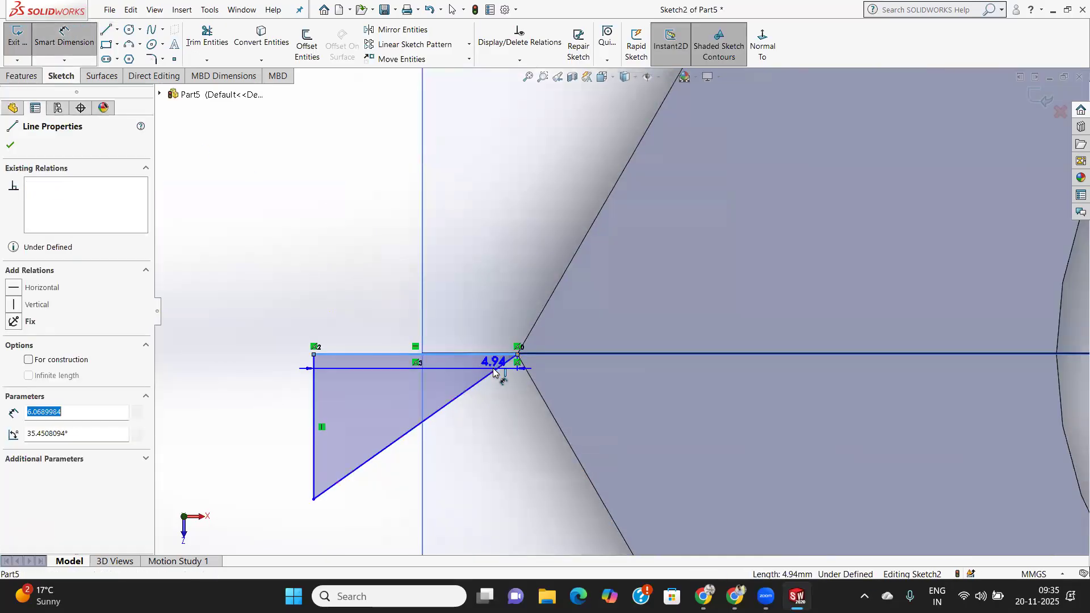
left_click(473, 393)
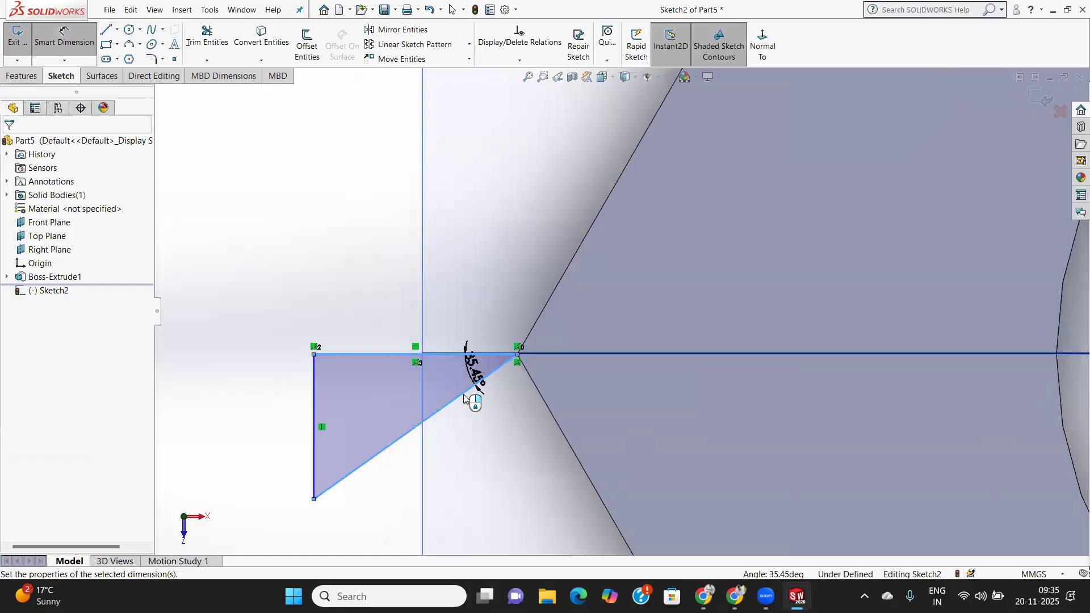
type("30")
key("Return")
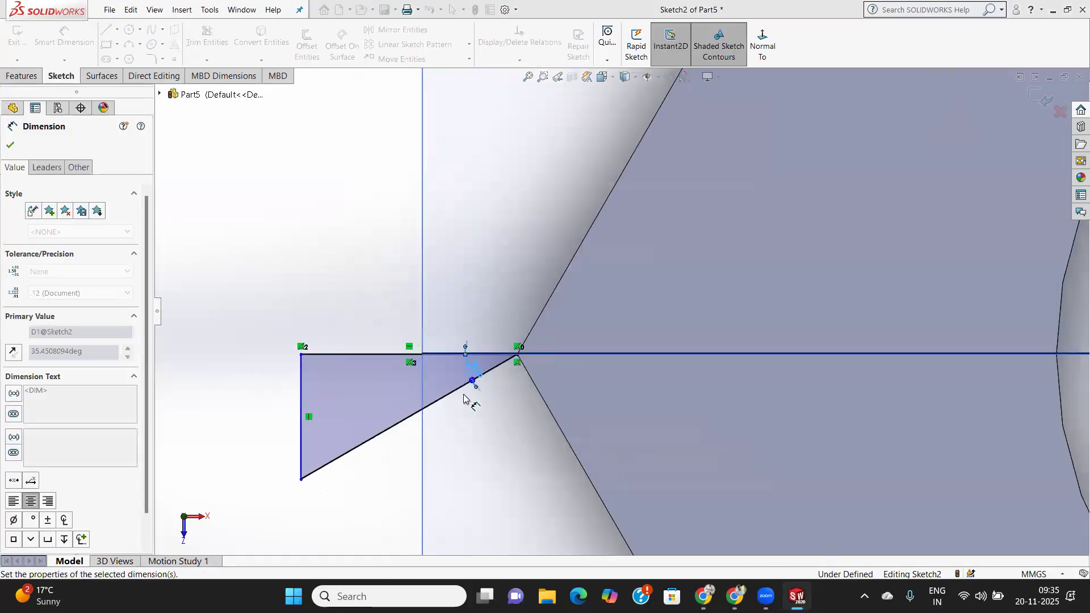
key("Escape")
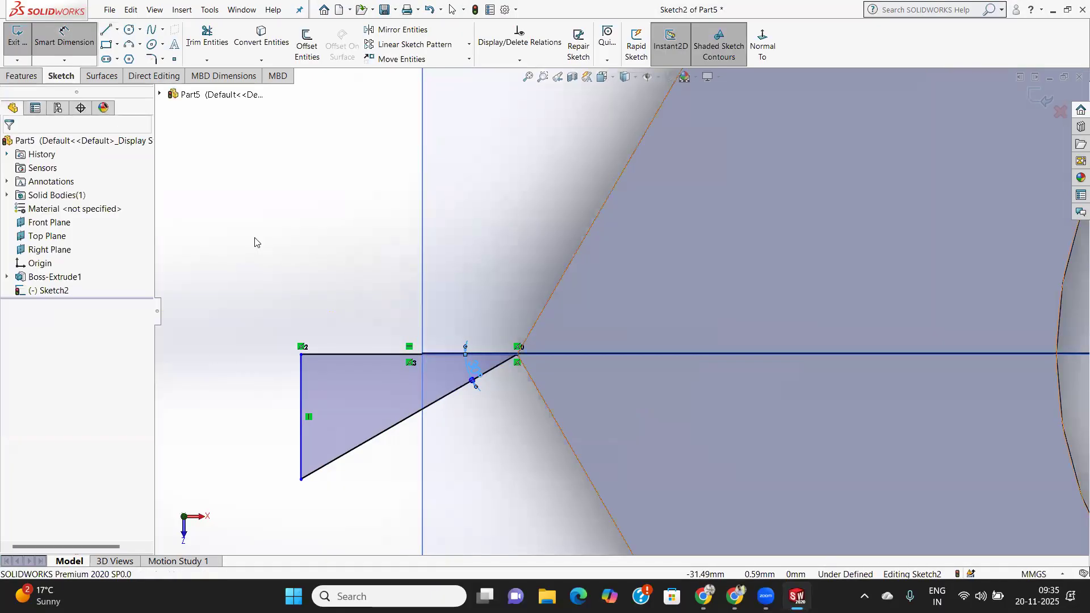
scroll(465, 313, "up", 9)
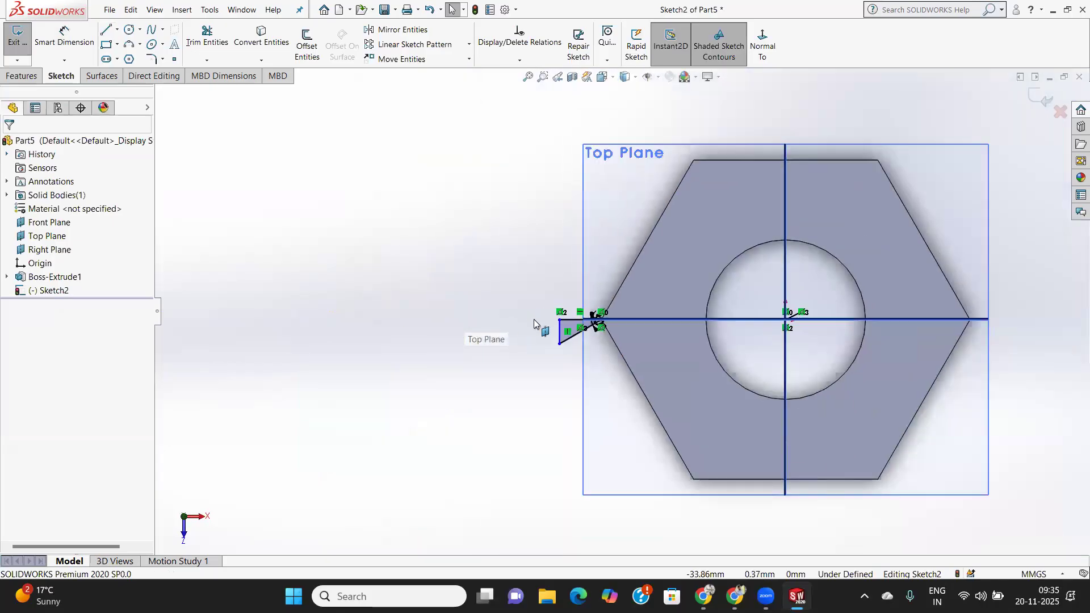
left_click(1037, 102)
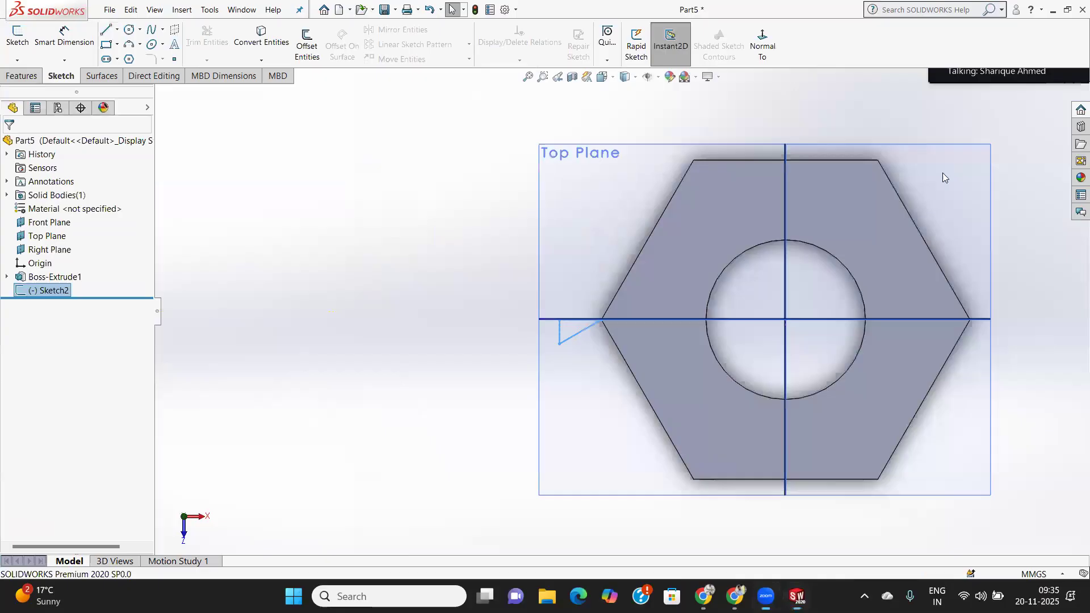
Start a swept cut with the triangle sketch as profile, try the adjoining upper hexagon edge as path, and clear that path selection.
left_click(23, 77)
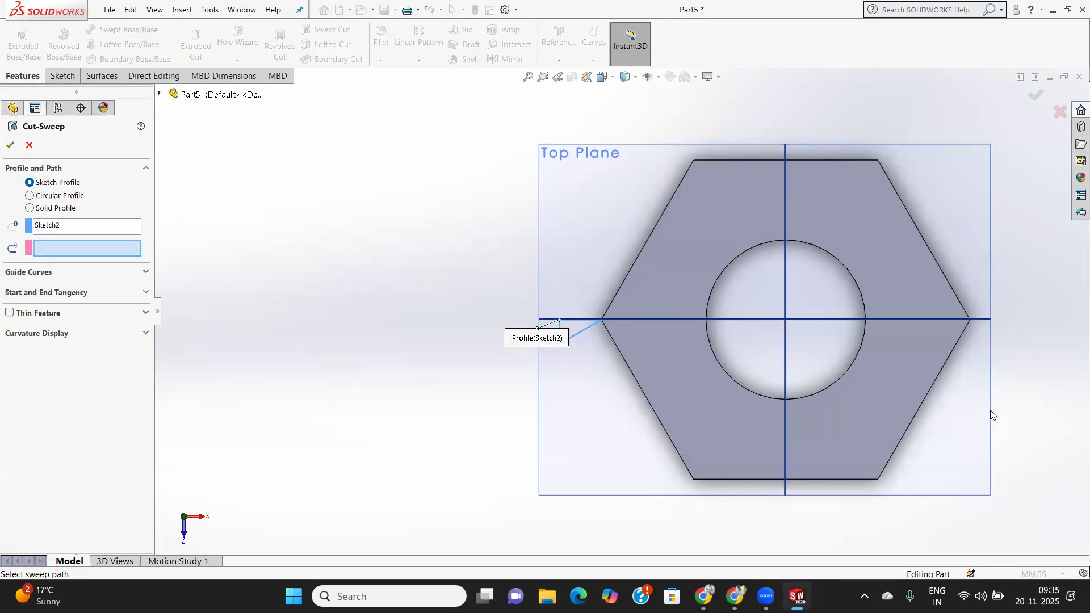
middle_click_drag(961, 397, 940, 291)
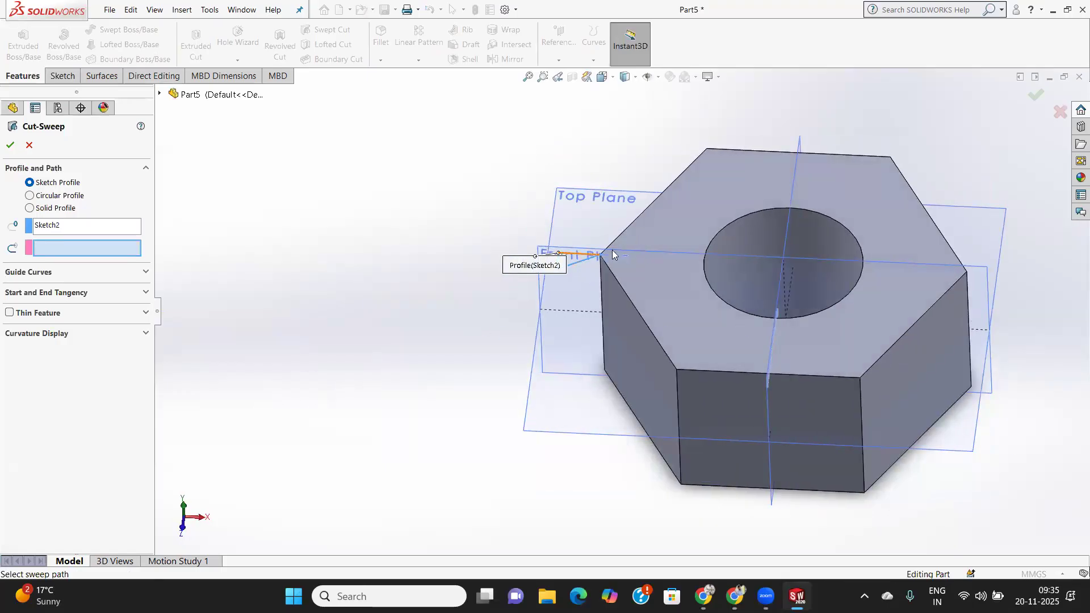
left_click(634, 222)
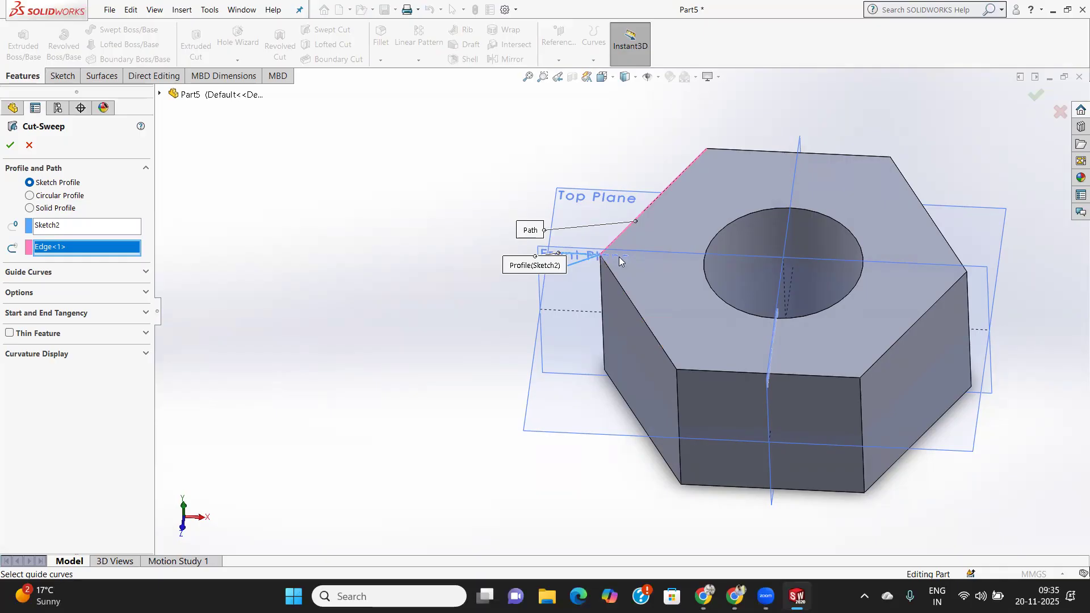
right_click(59, 248)
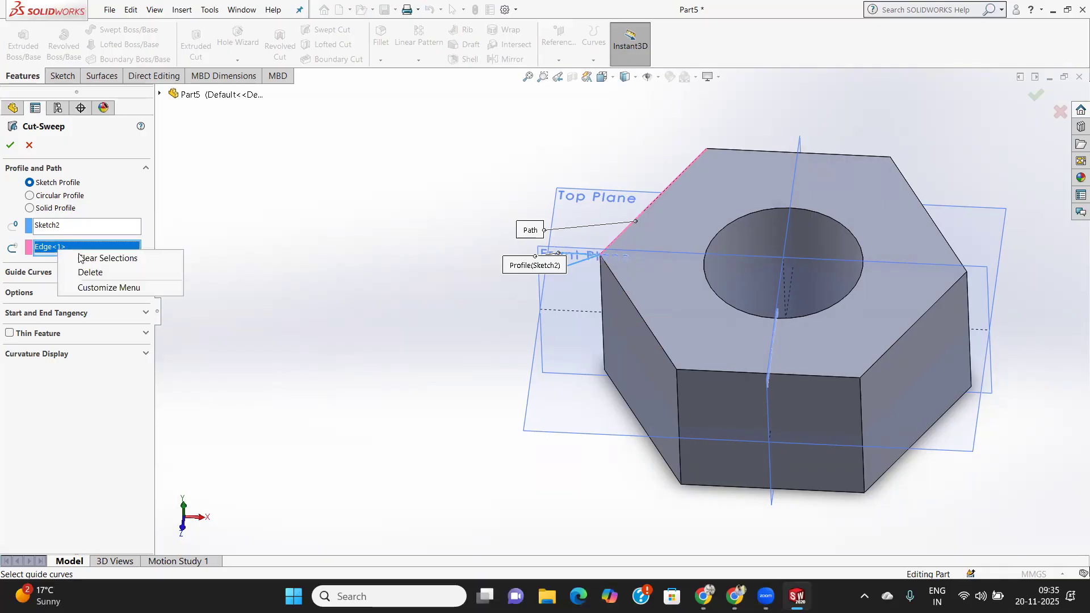
left_click(91, 272)
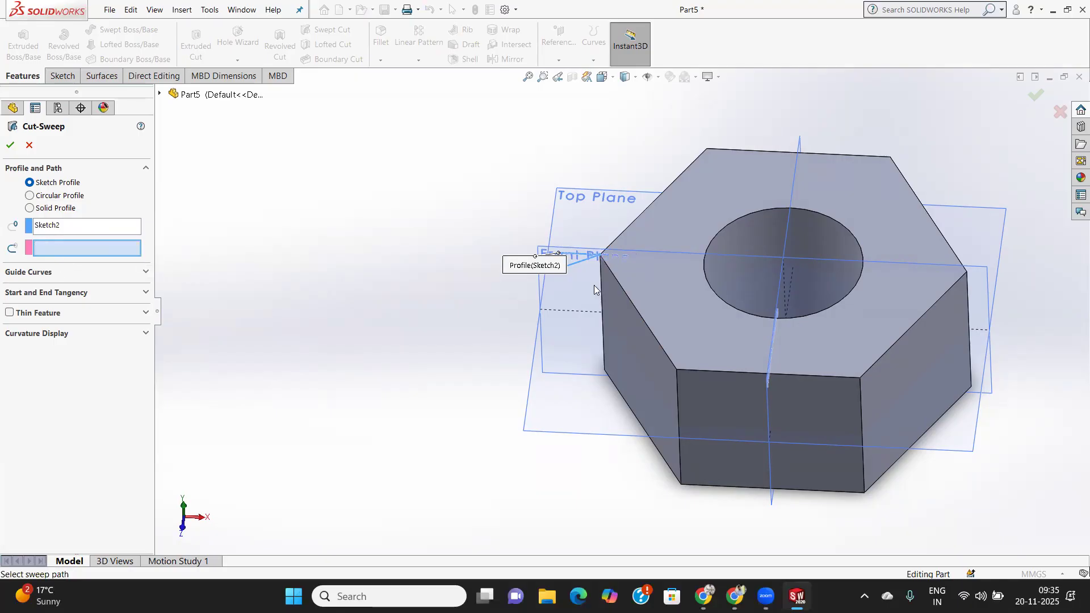
left_click(694, 162)
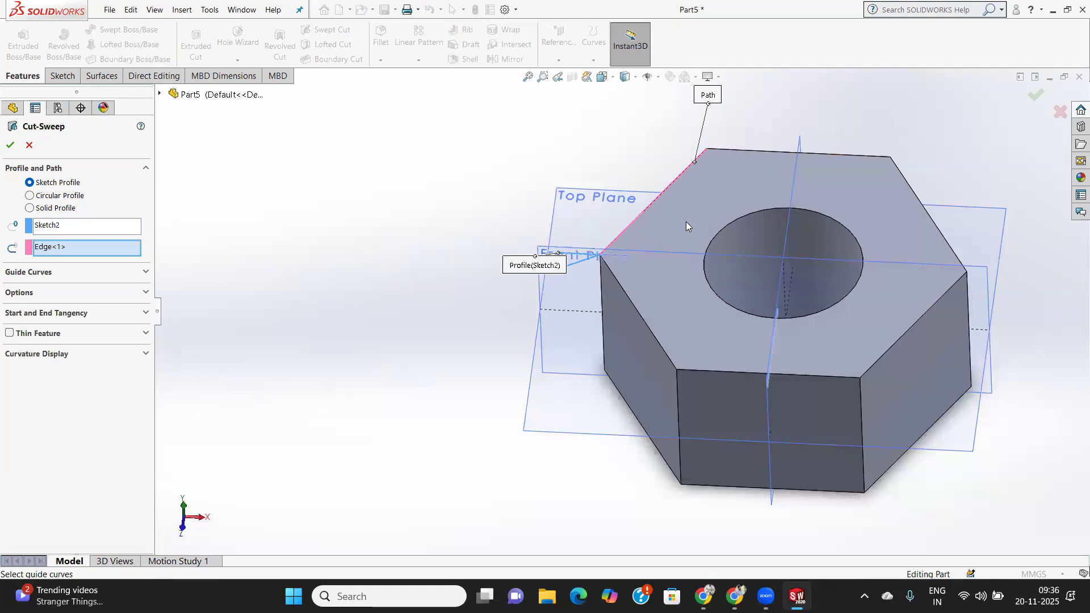
right_click(54, 249)
left_click(80, 269)
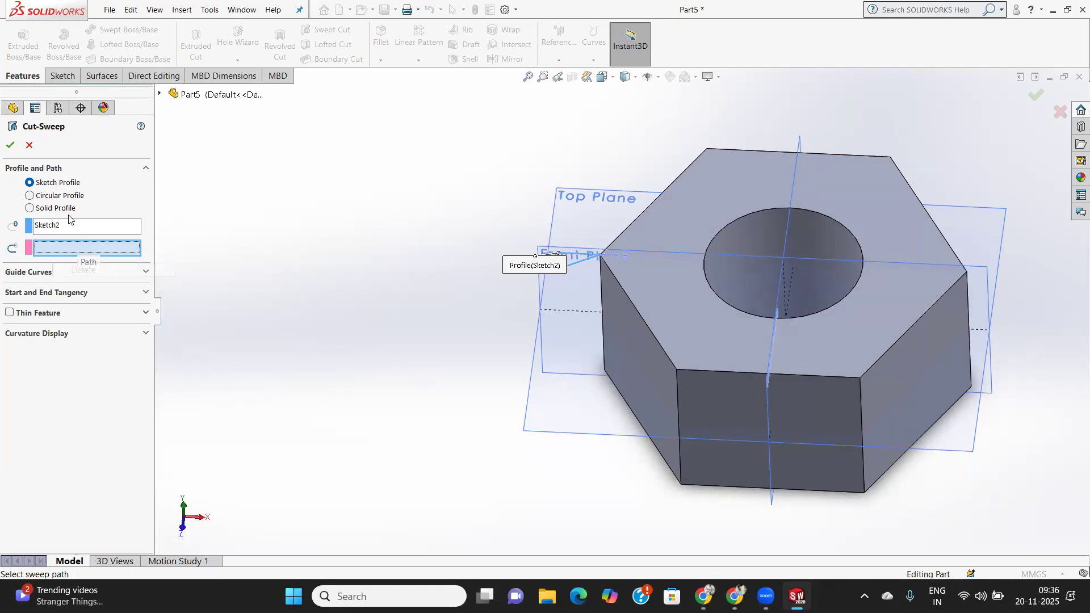
Try the nut body as a Solid Profile for the swept cut and return to the Sketch Profile option.
left_click(57, 209)
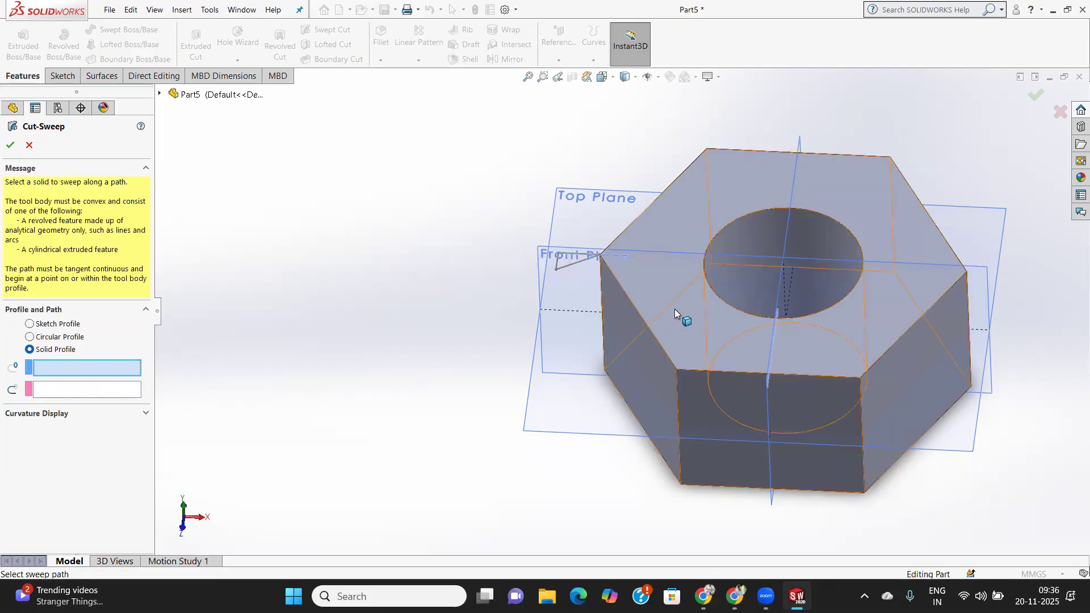
left_click(653, 286)
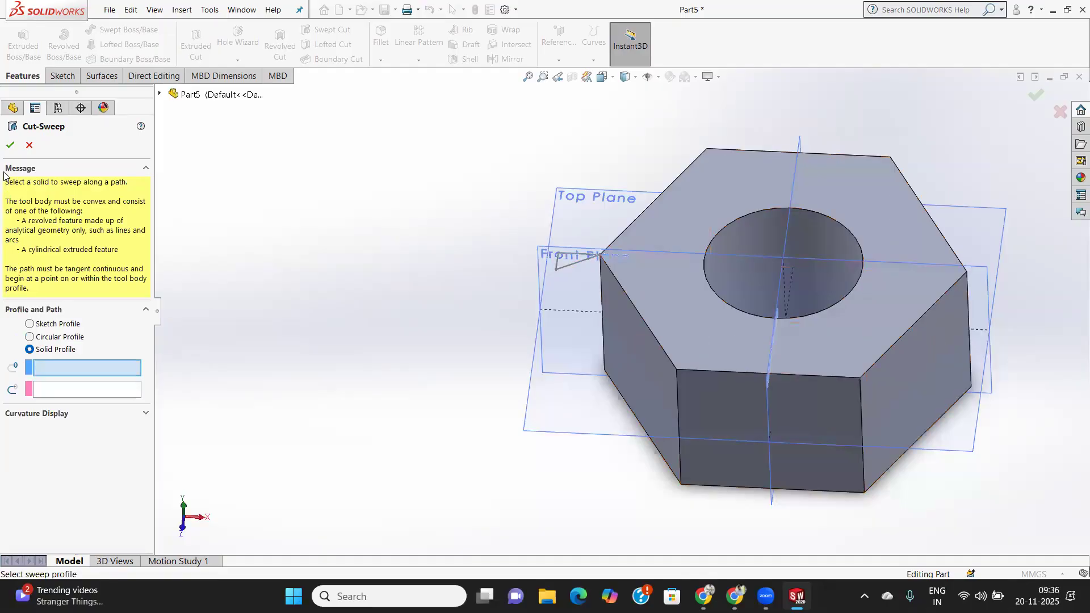
left_click(29, 324)
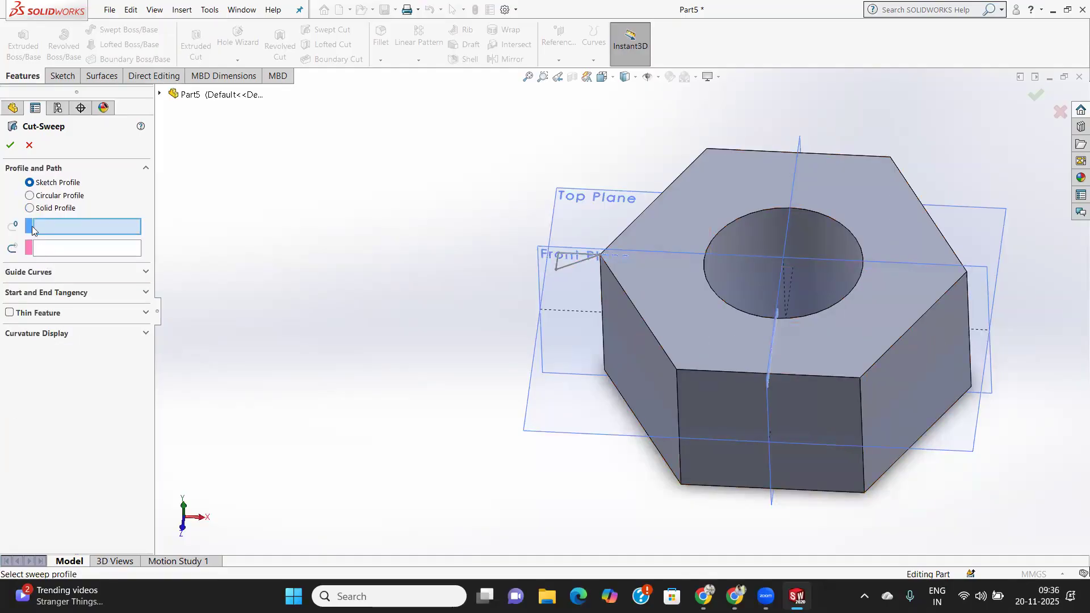
Clear the triangle sketch from the swept cut's path and assign it as the sweep profile.
scroll(555, 271, "down", 3)
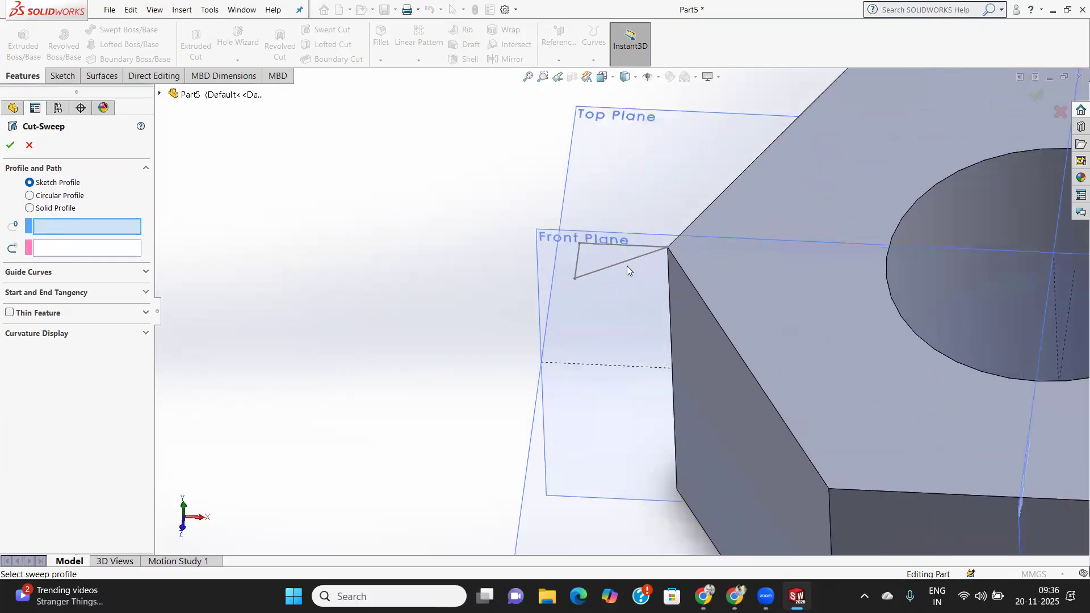
left_click(626, 262)
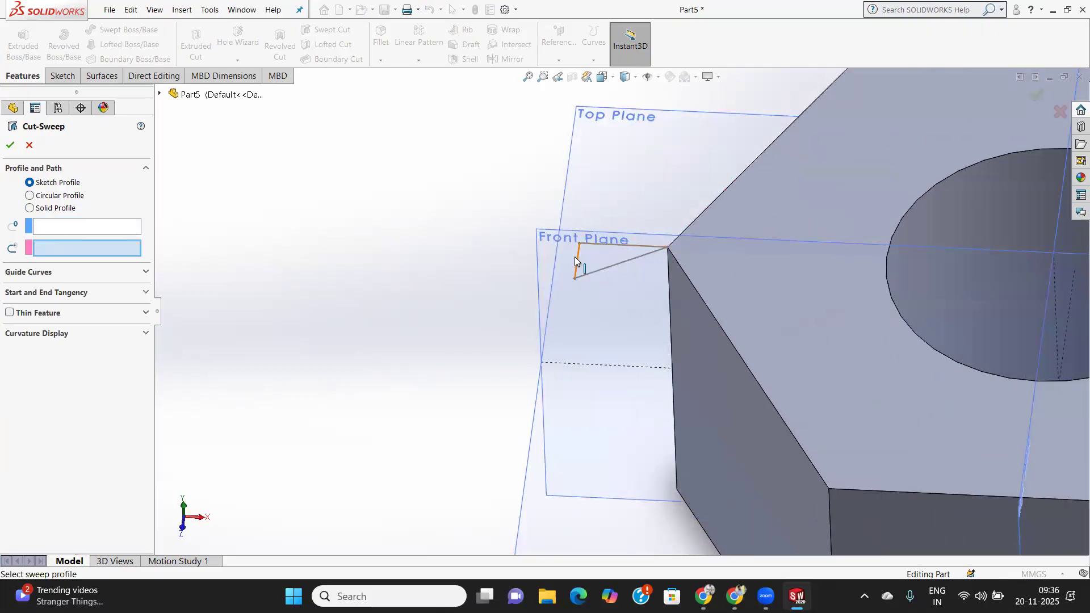
left_click(613, 267)
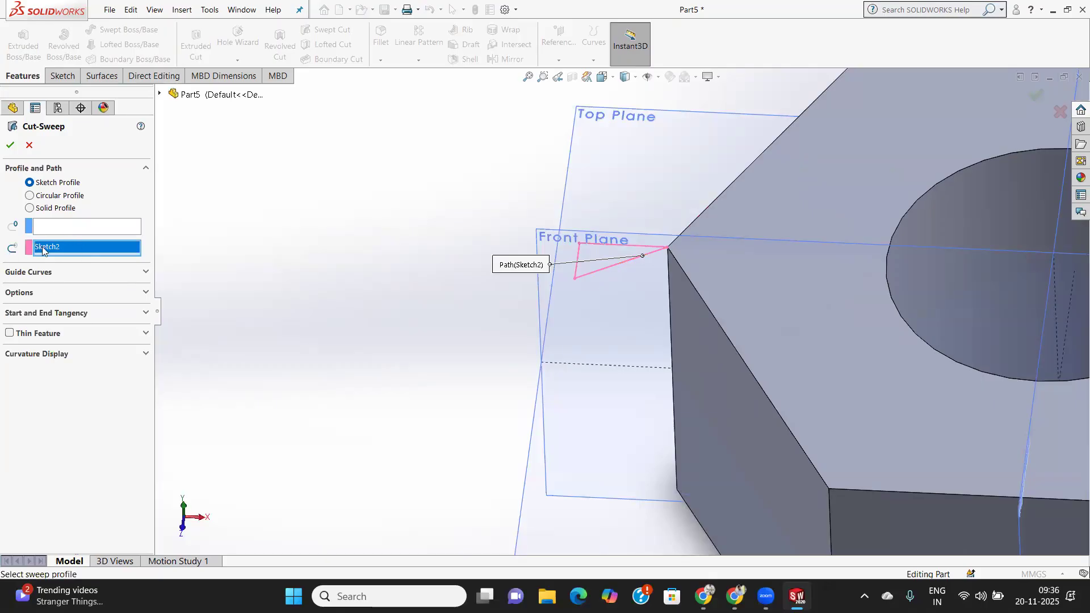
right_click(61, 248)
left_click(101, 271)
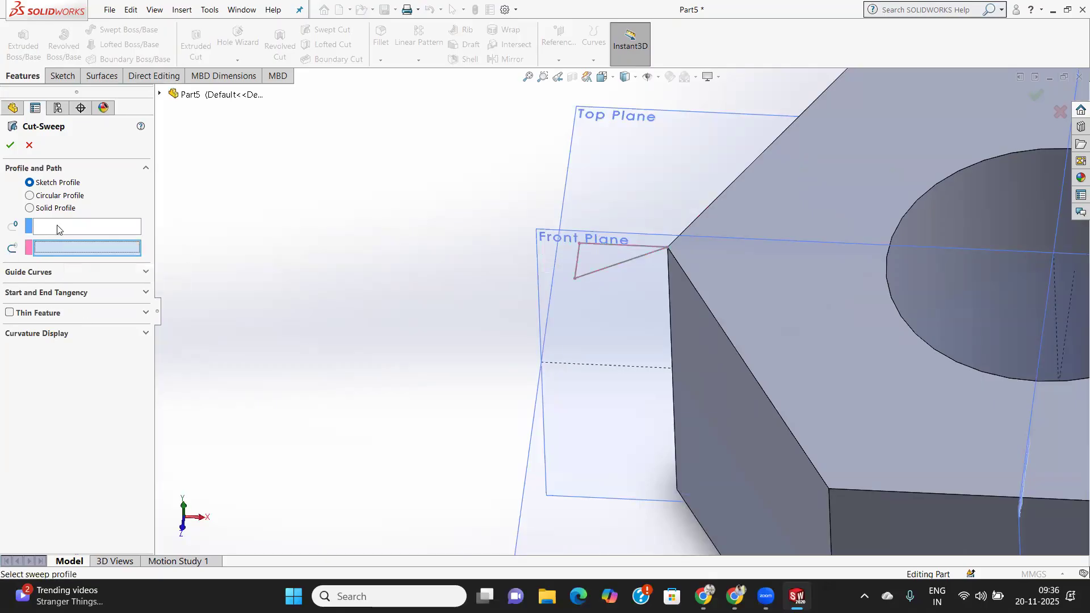
left_click(63, 227)
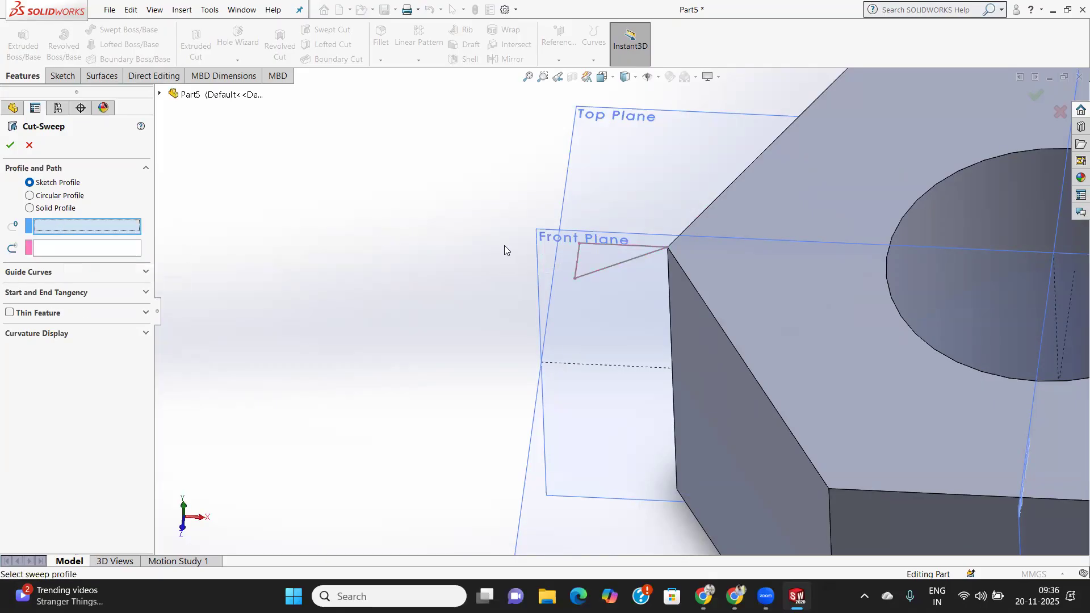
left_click(629, 259)
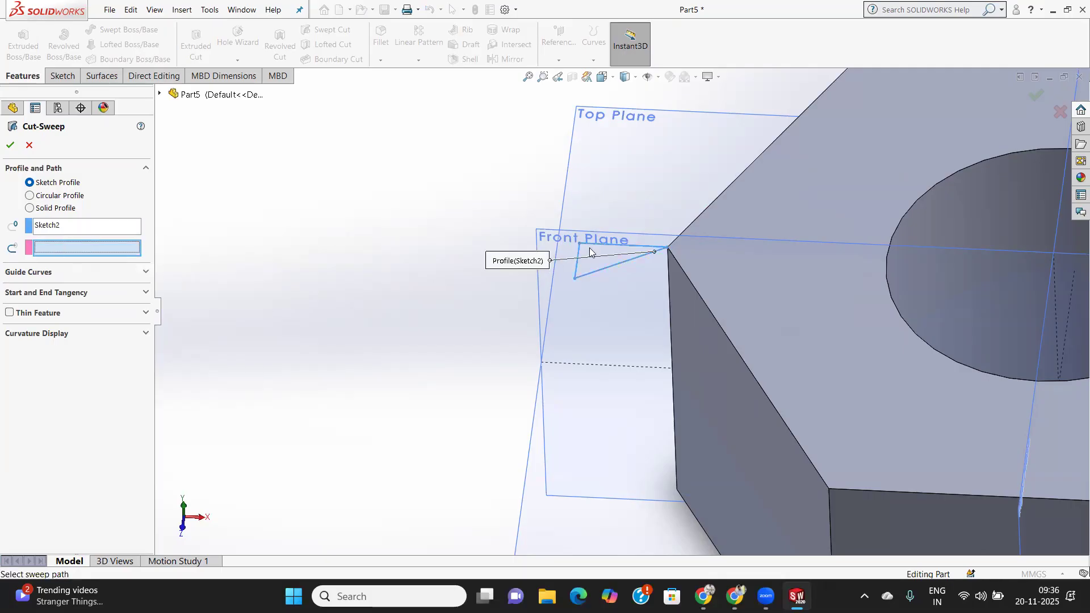
Assign the upper hexagon edge beside the triangle as sweep path and try Specify Twist Value with Revolutions, returning to Degrees.
left_click(681, 236)
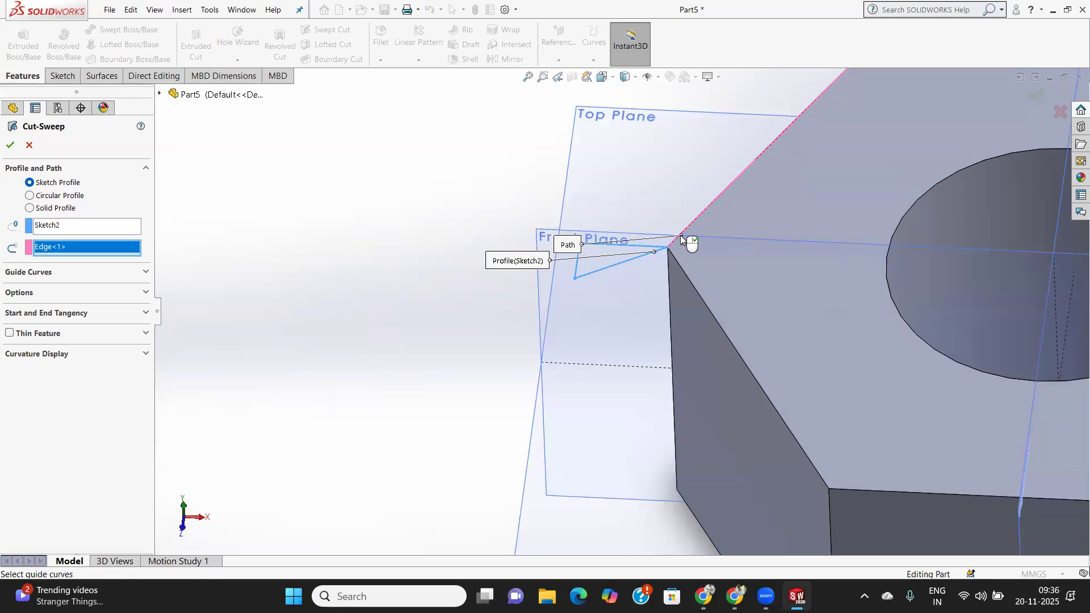
left_click(121, 293)
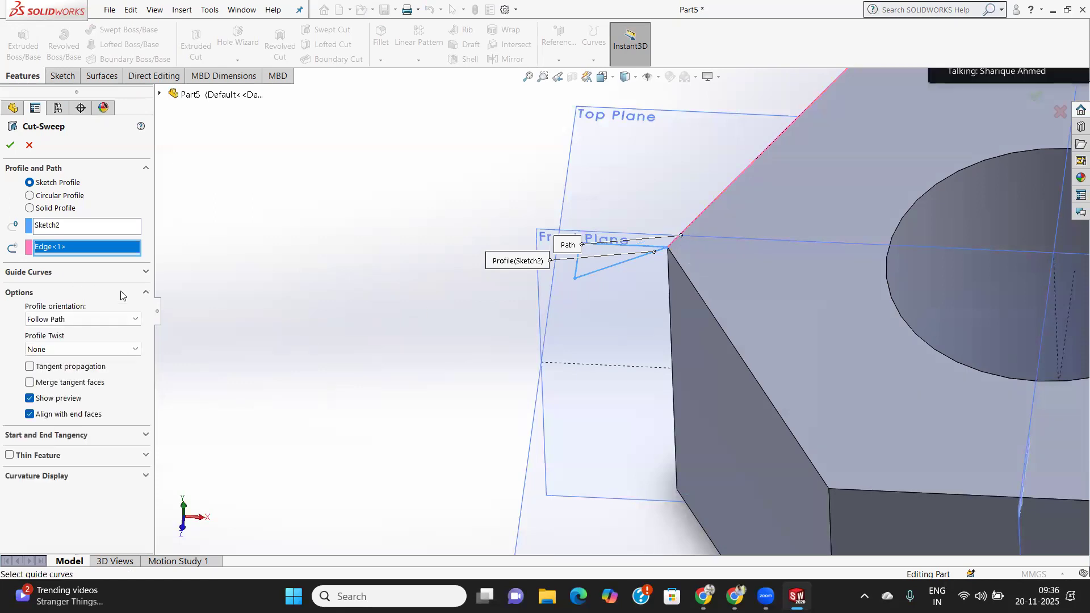
left_click(96, 350)
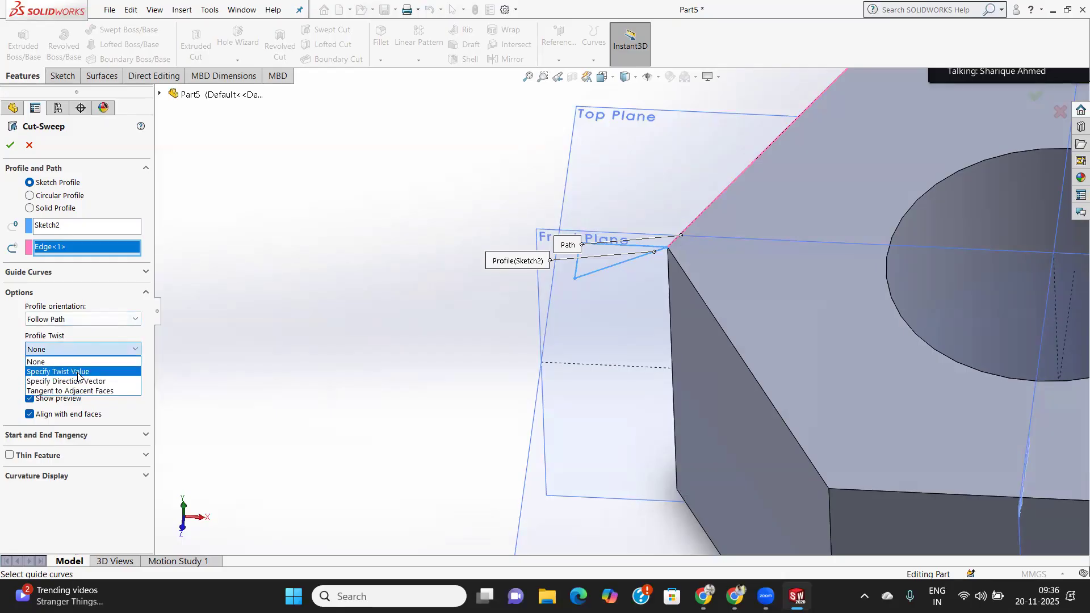
left_click(78, 373)
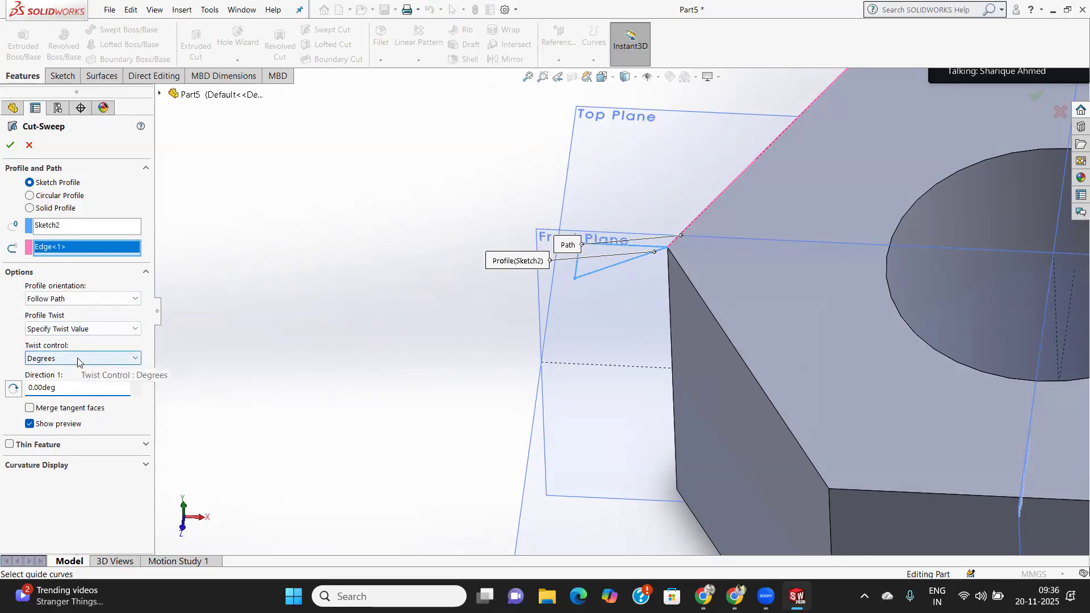
left_click(78, 358)
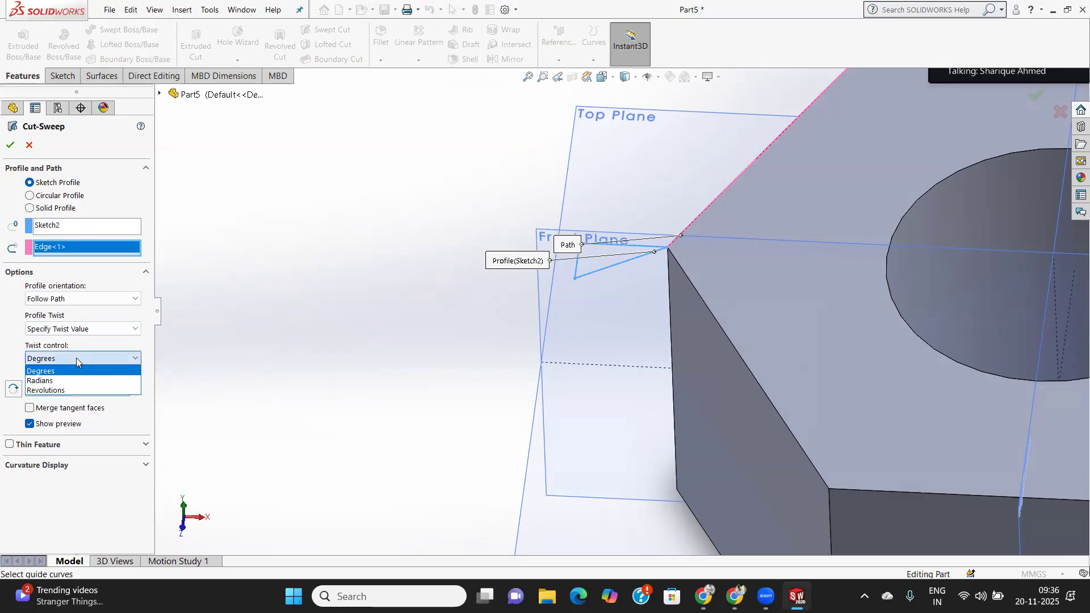
left_click(52, 390)
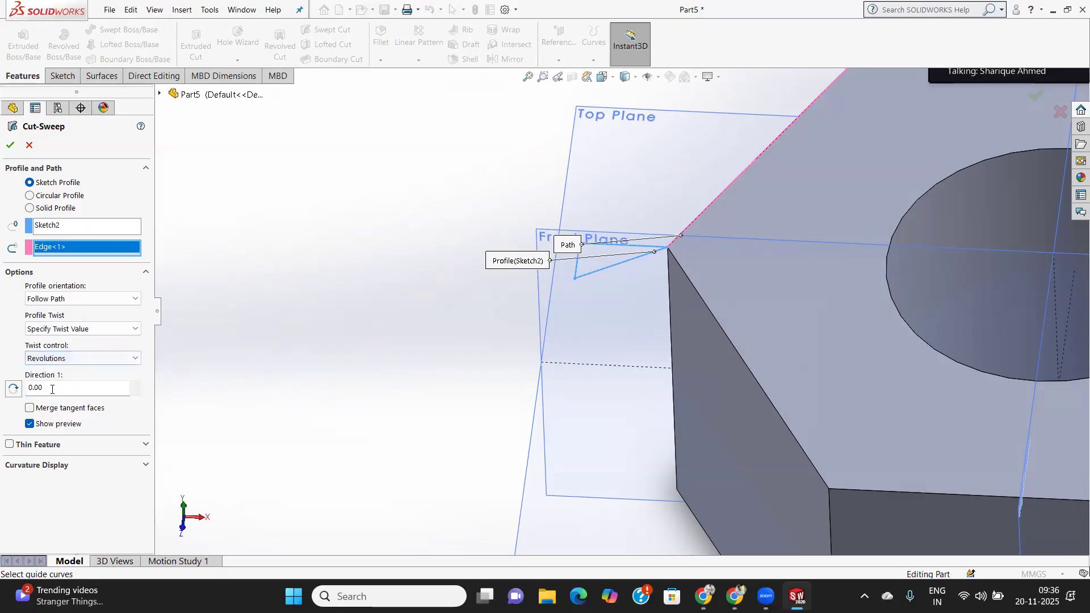
left_click(67, 360)
left_click(43, 370)
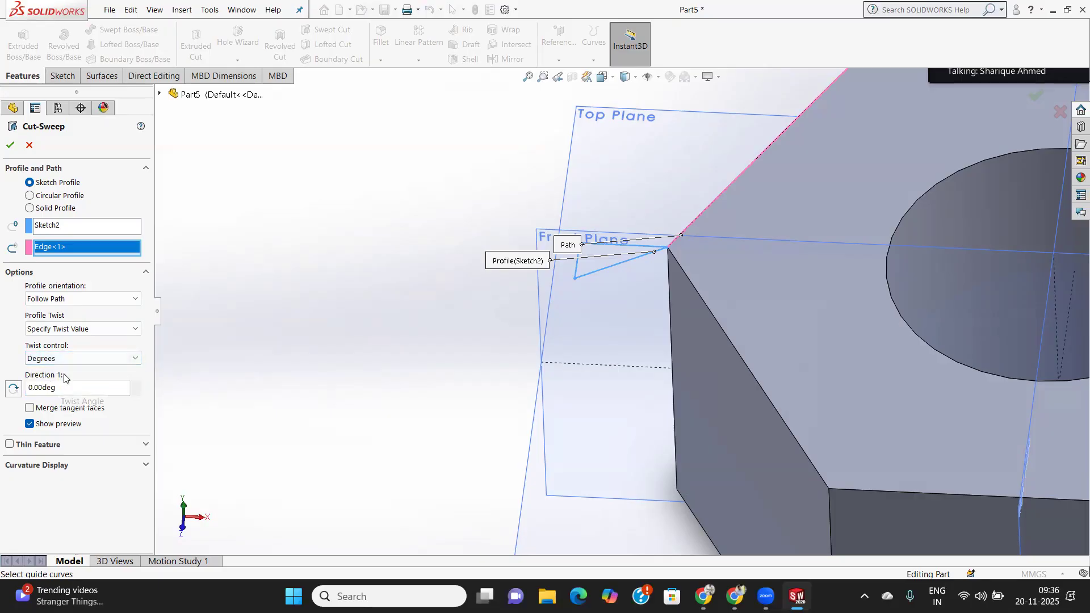
Try Keep Normal Constant as the profile orientation, return to Follow Path, and enable Thin Feature for the swept cut.
left_click(89, 301)
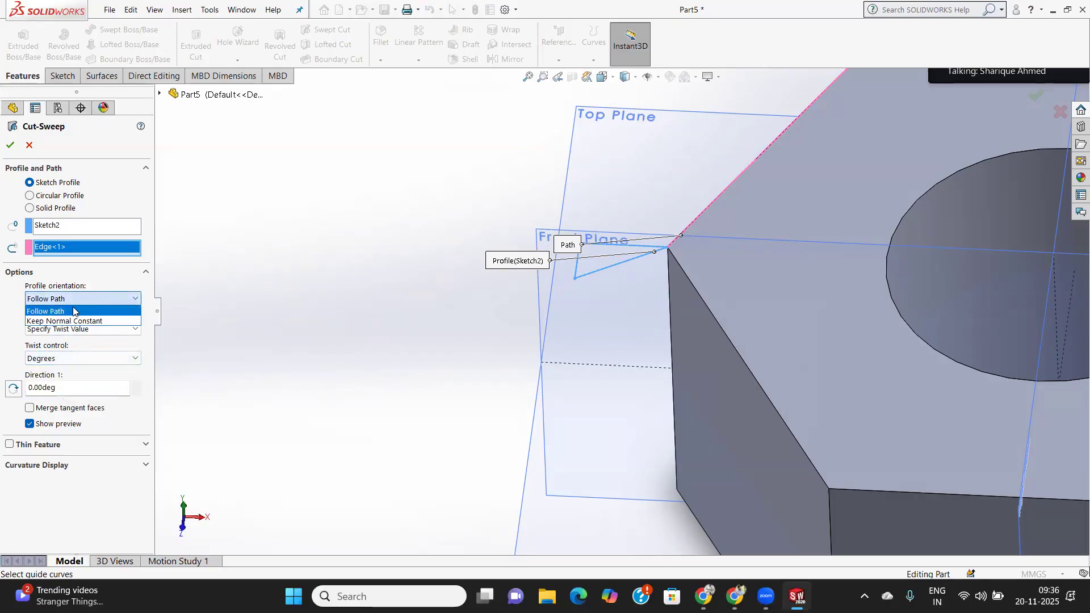
left_click(71, 321)
left_click(79, 299)
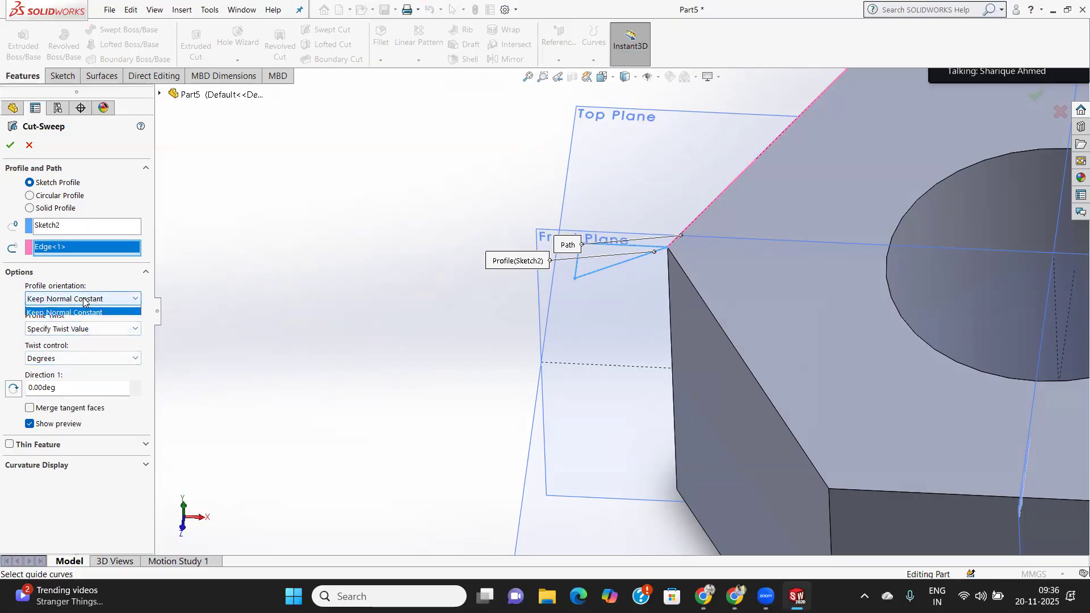
left_click(71, 312)
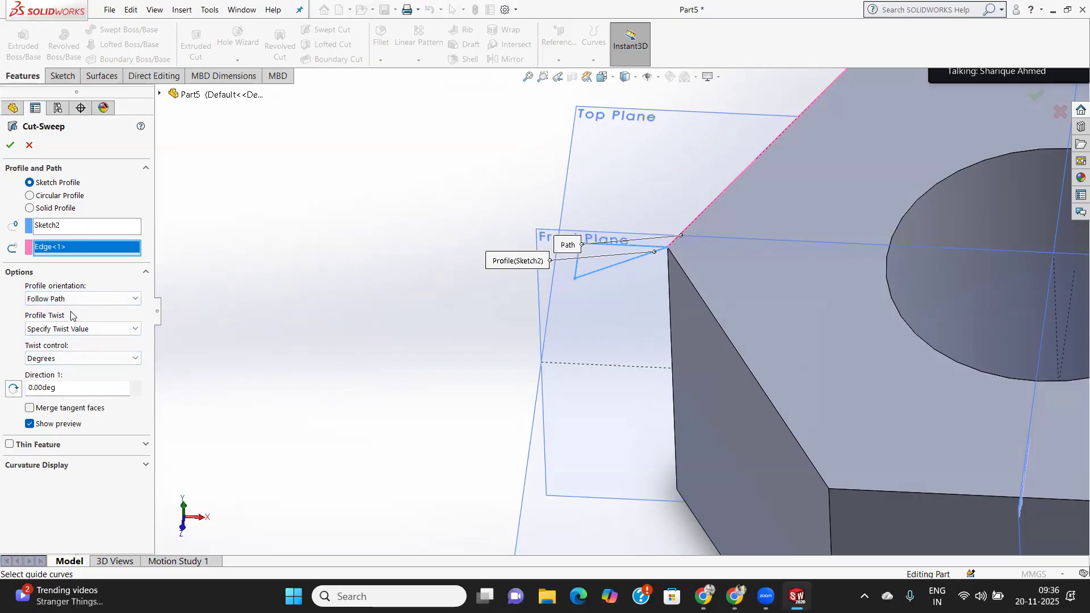
left_click(77, 448)
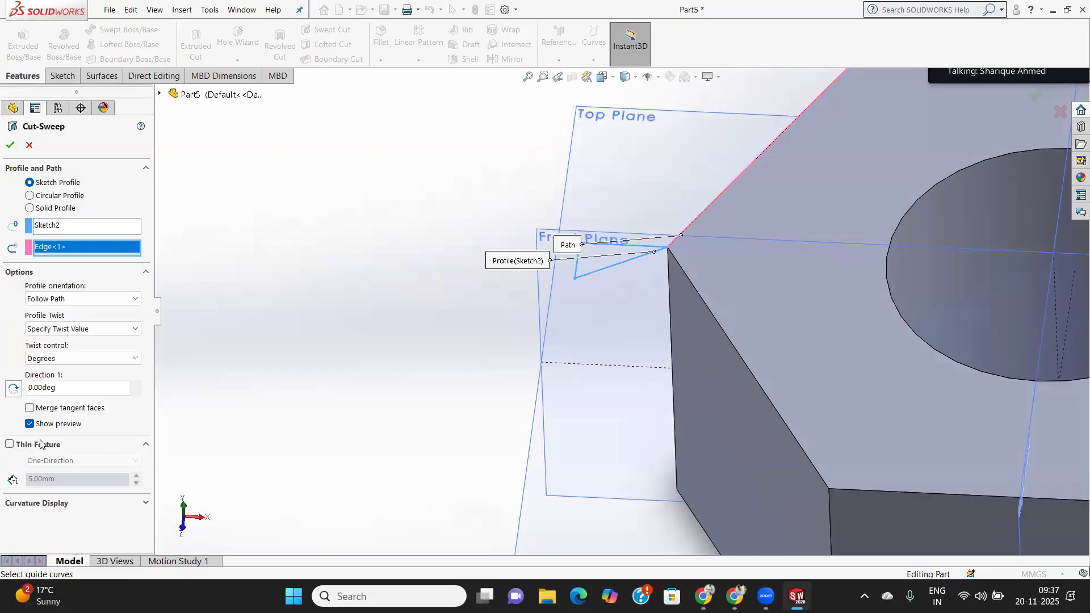
left_click(9, 445)
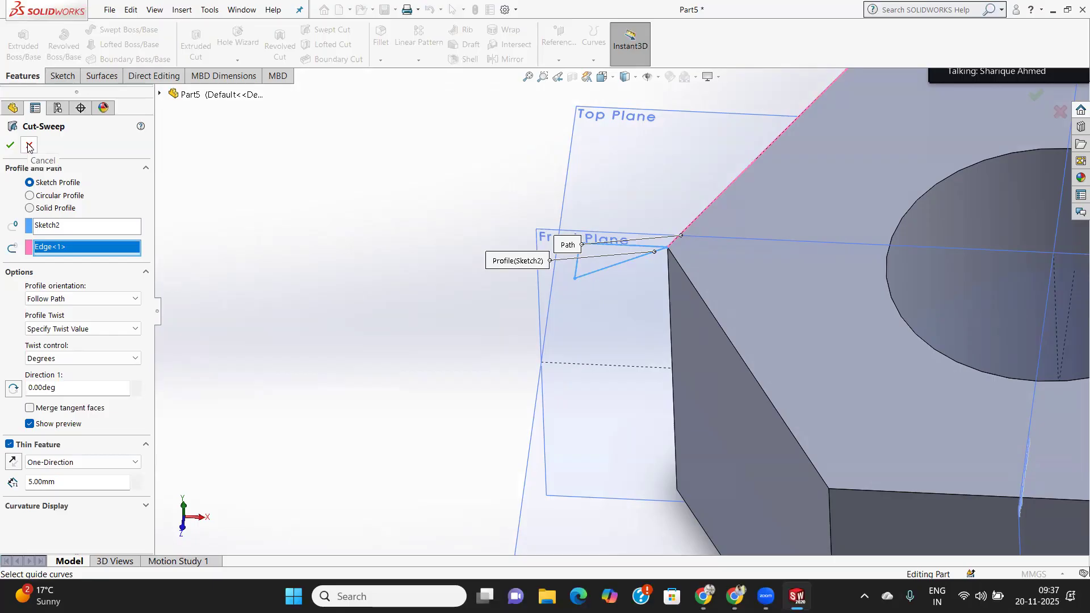
Switch the swept cut to Solid Profile and back to Sketch Profile, and disable Thin Feature.
left_click(30, 209)
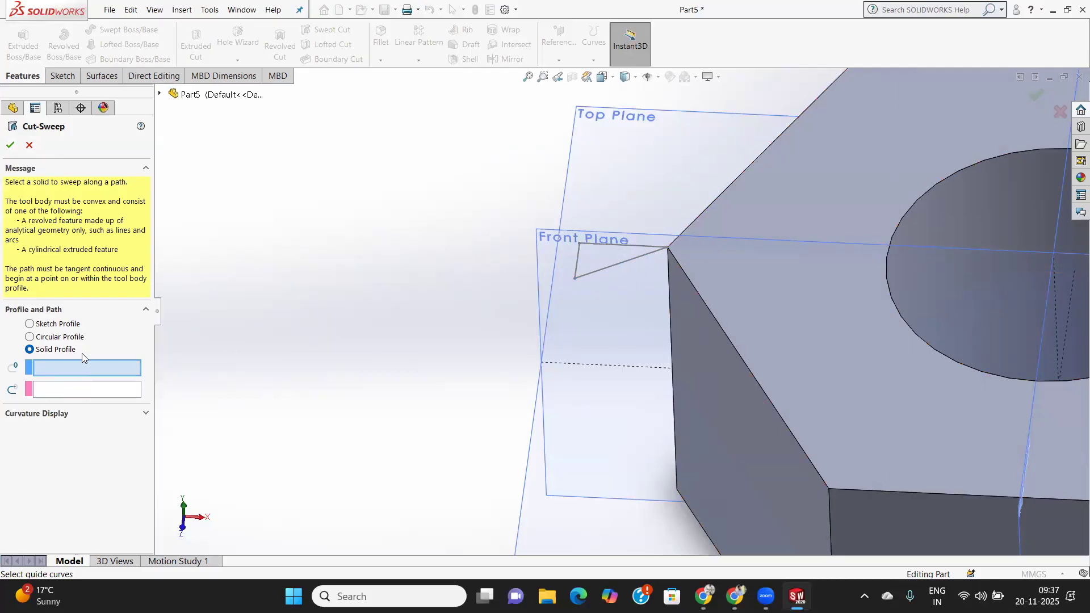
left_click(30, 324)
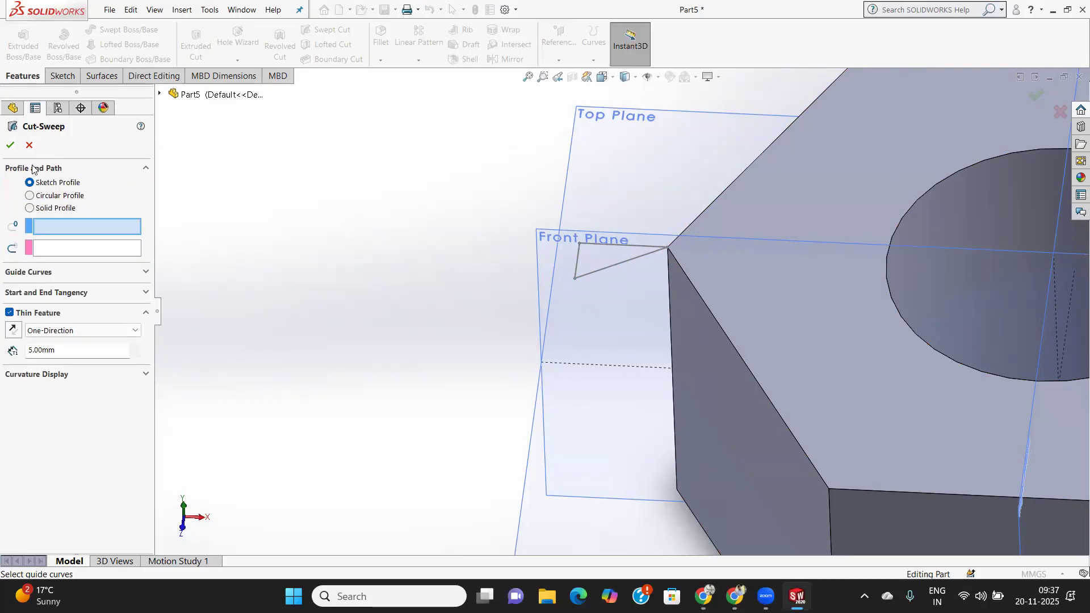
left_click(100, 275)
left_click(80, 274)
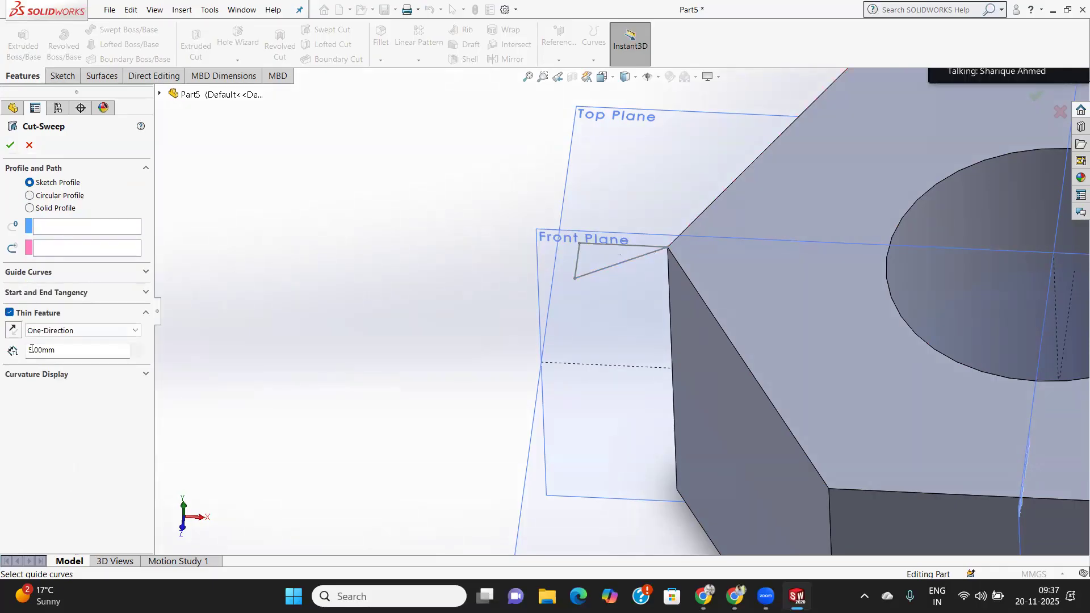
left_click(11, 313)
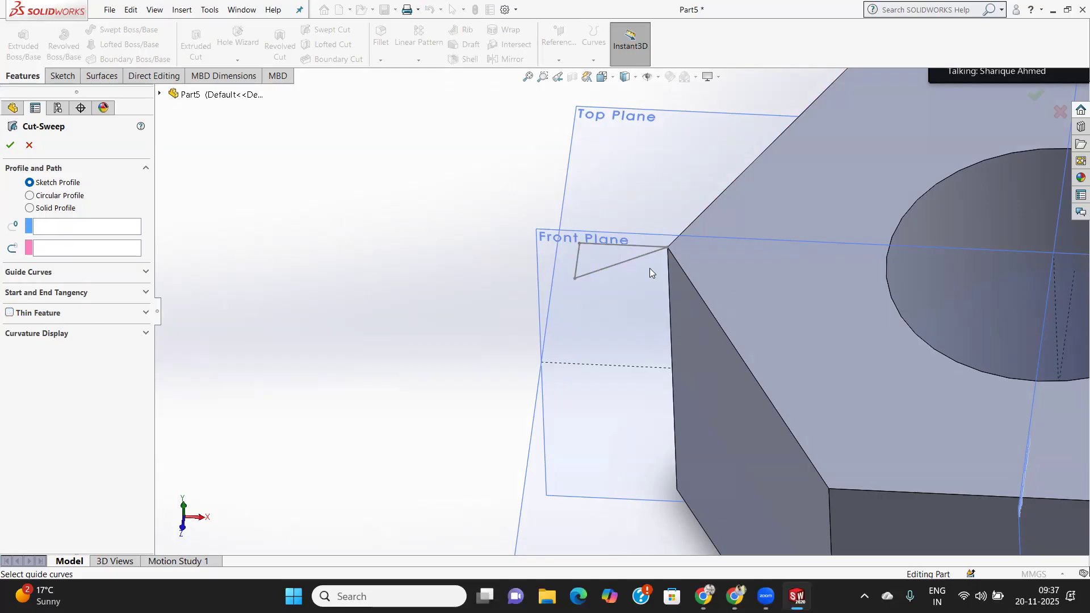
Assign the triangle sketch as sweep profile, try the adjoining upper hexagon edge as path, and remove that edge.
left_click(69, 230)
left_click(602, 272)
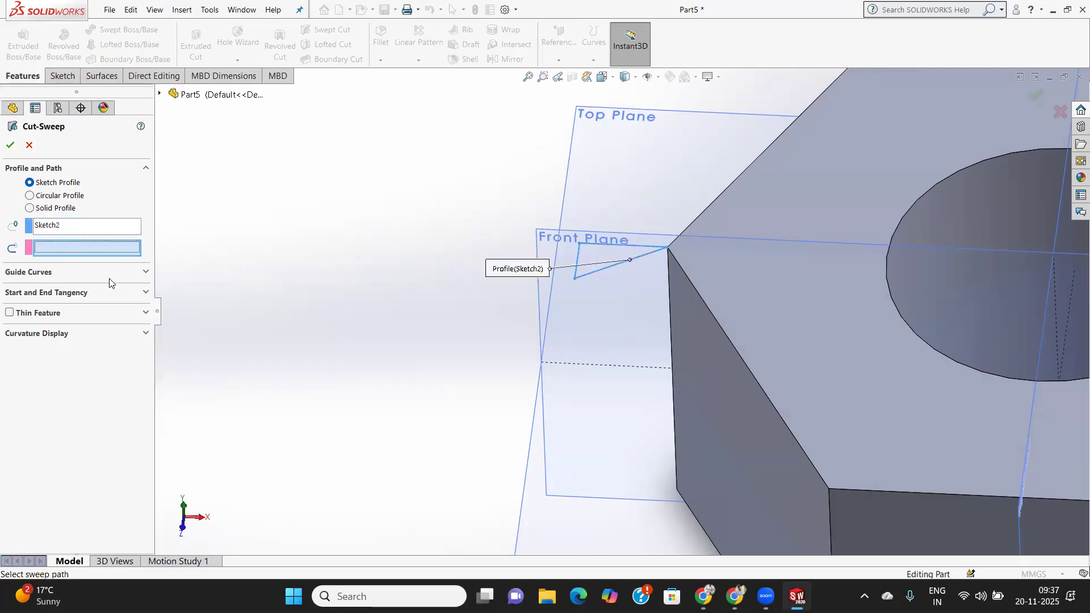
left_click(713, 201)
scroll(722, 211, "up", 8)
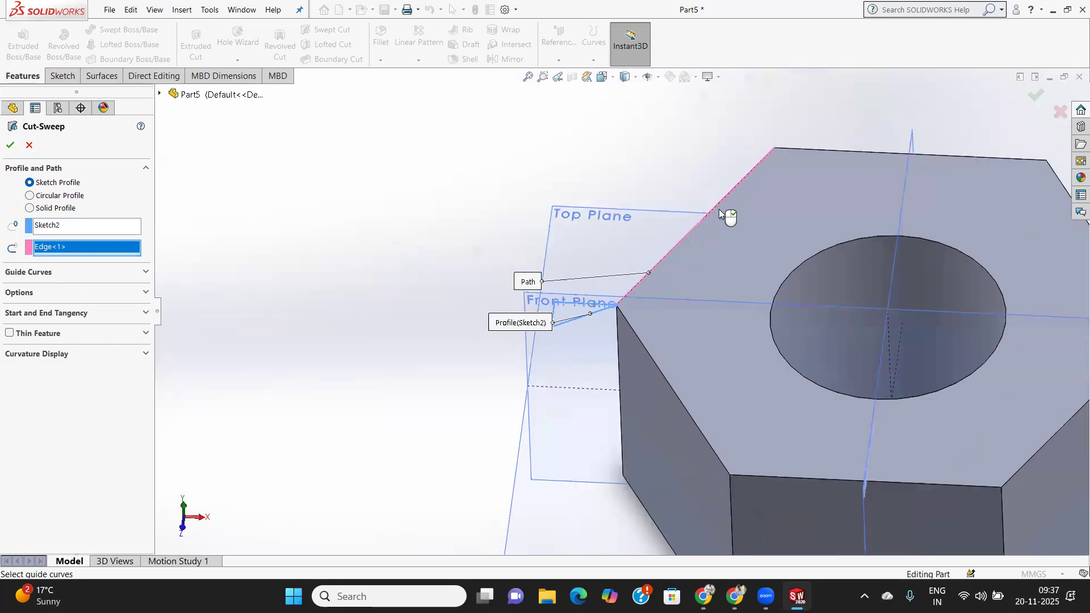
middle_click_drag(825, 338, 837, 336)
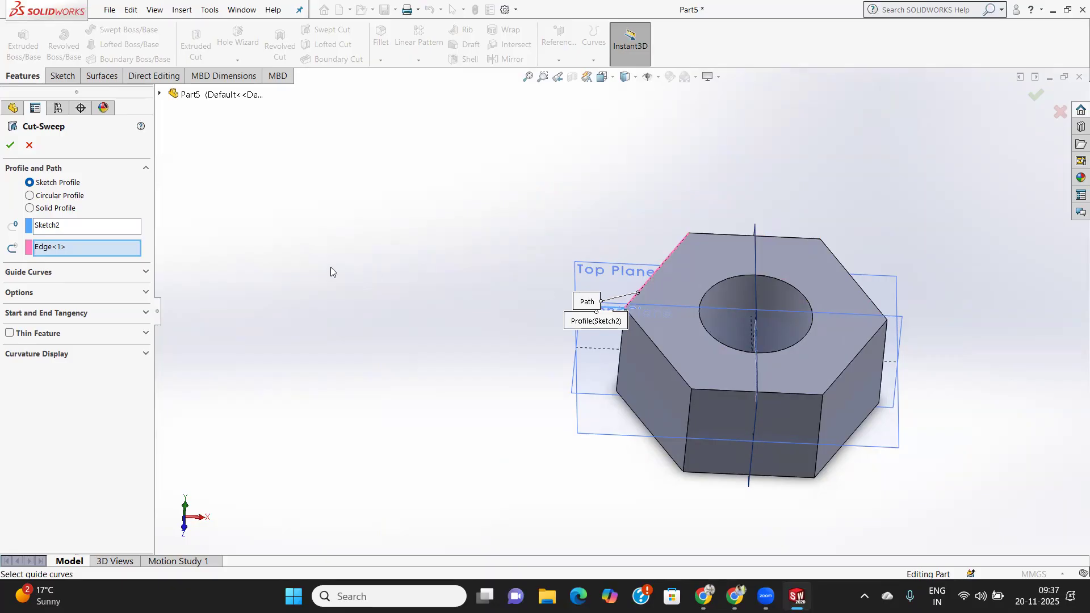
right_click(41, 251)
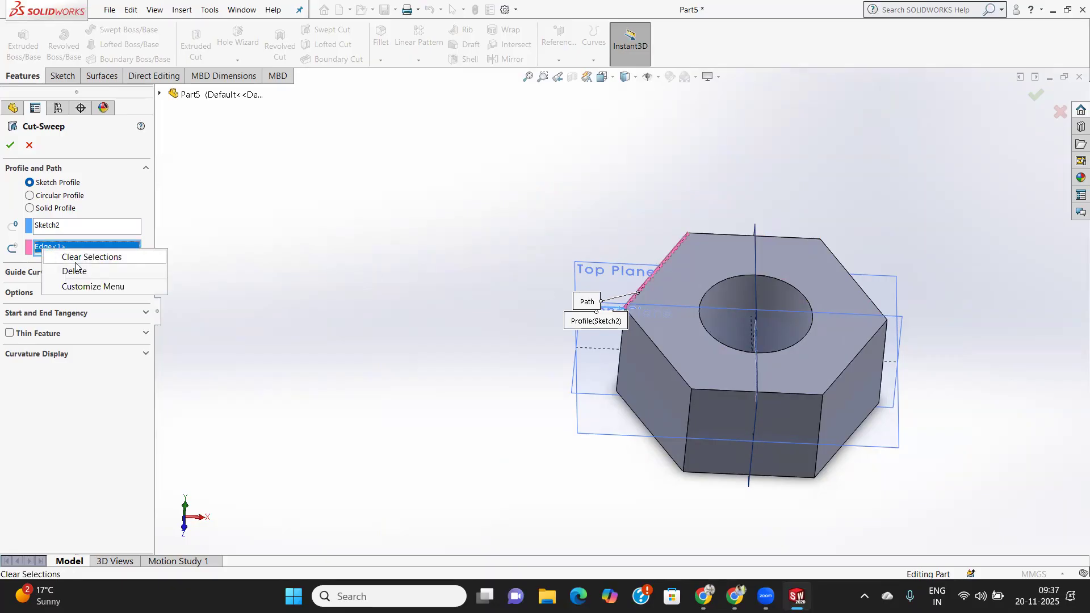
left_click(78, 272)
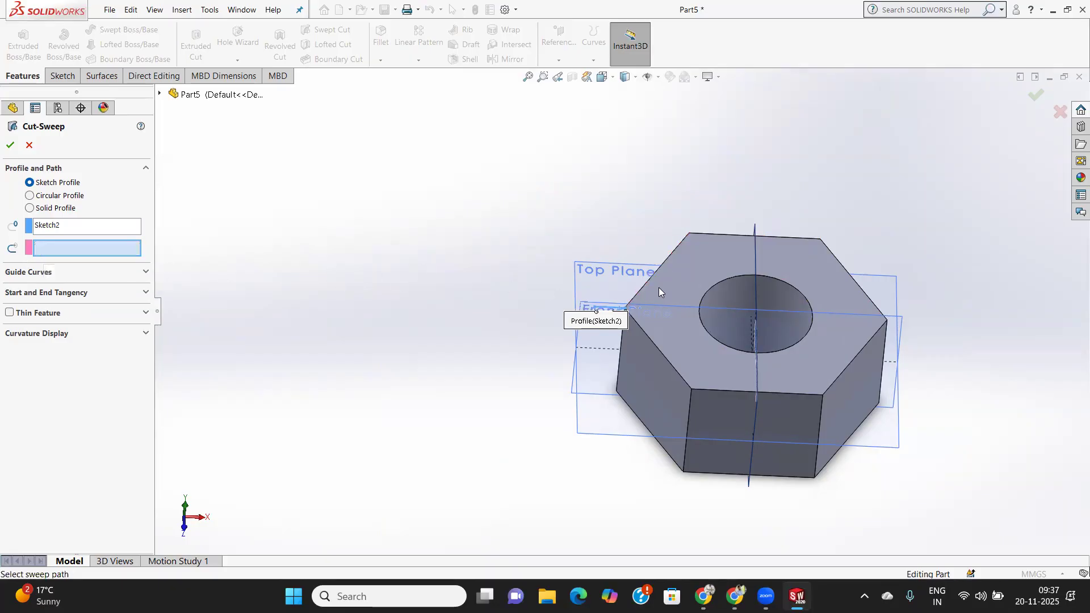
Try the hole's upper circular edge as sweep path, remove it, and cancel the swept cut.
left_click(715, 284)
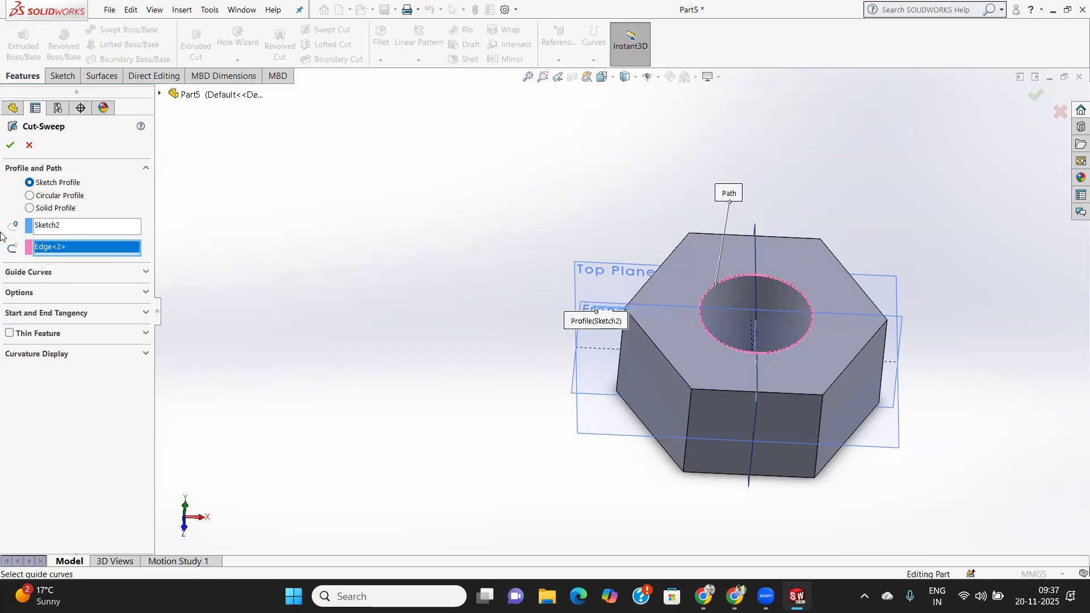
right_click(53, 247)
left_click(85, 266)
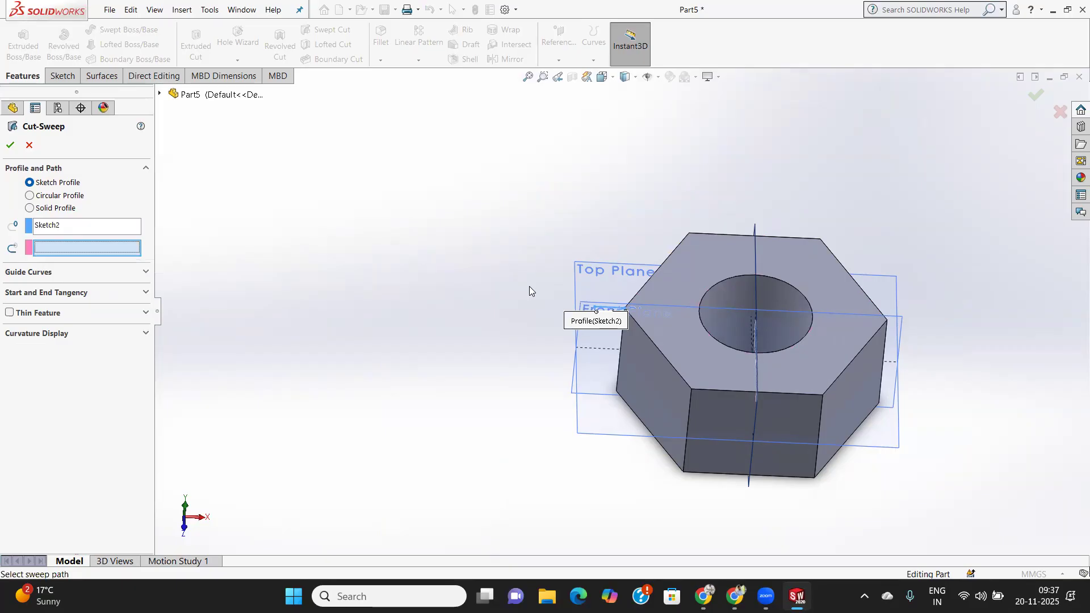
left_click(29, 145)
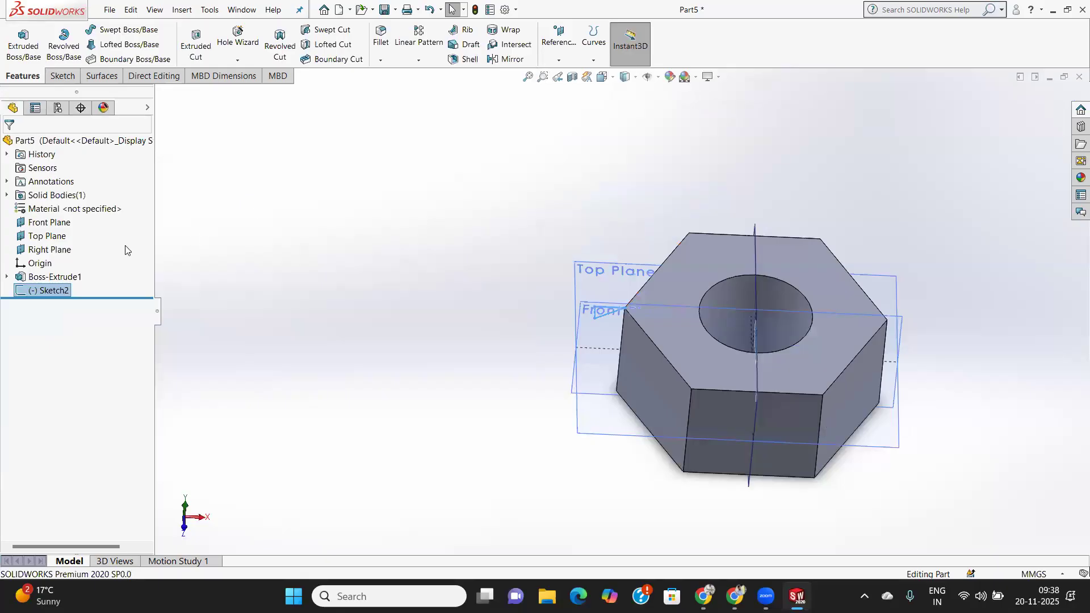
Delete the triangle sketch from the part and confirm the deletion.
right_click(52, 292)
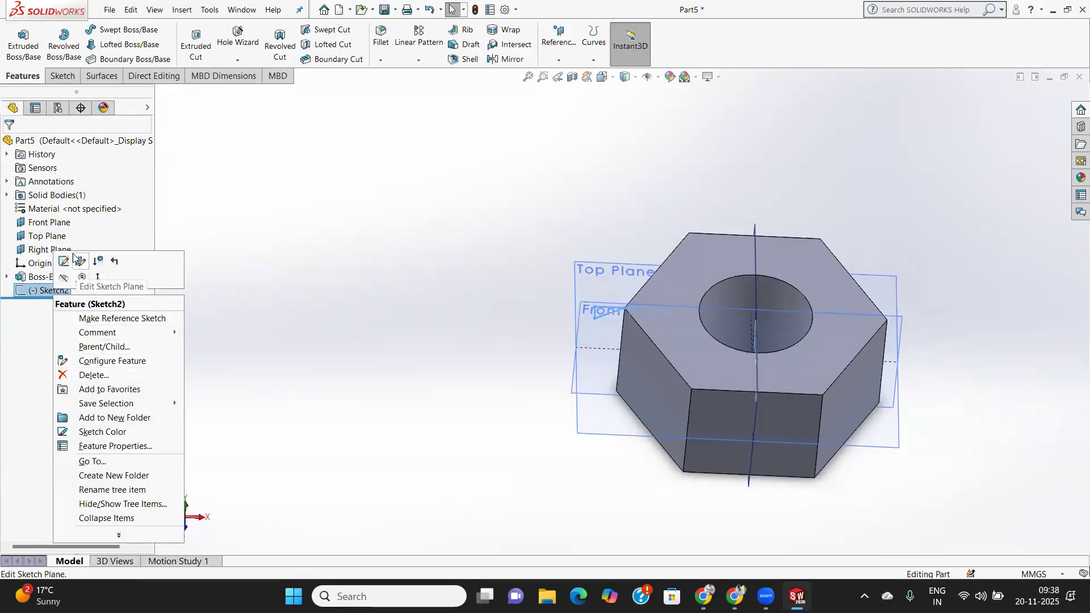
left_click(101, 376)
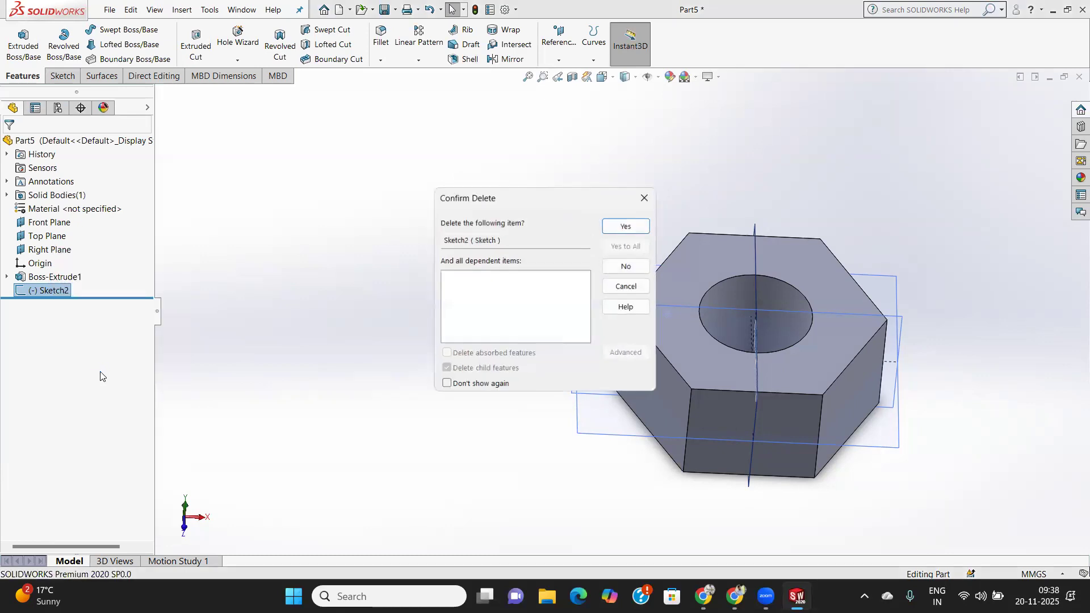
left_click(622, 224)
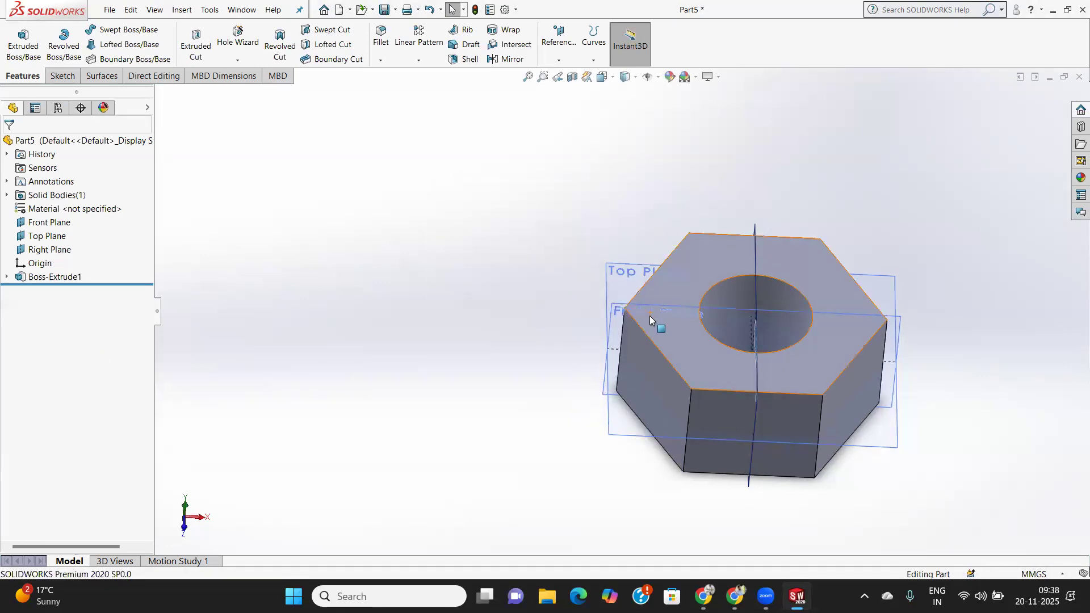
Start a sketch on the nut's upper face and draw an origin-centred circle of 20 mm radius touching the hexagon's sides.
left_click(682, 348)
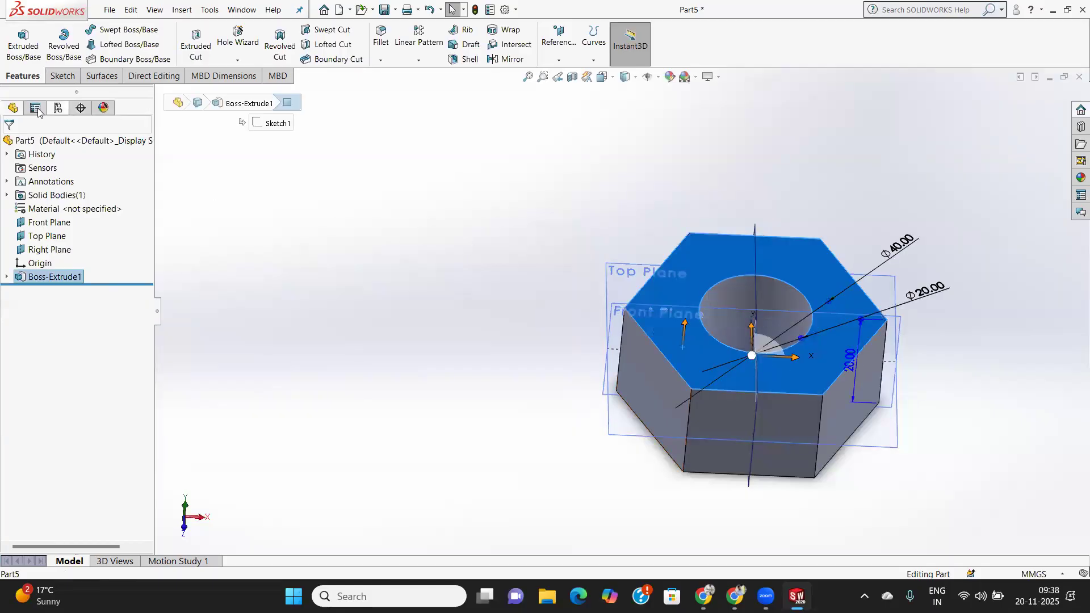
left_click(23, 45)
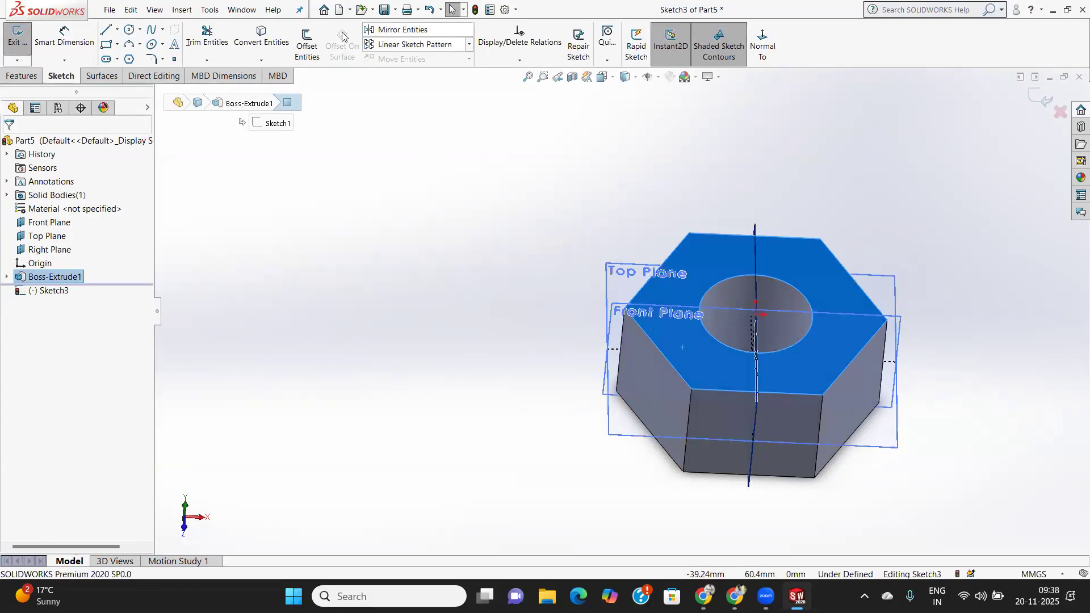
left_click(763, 41)
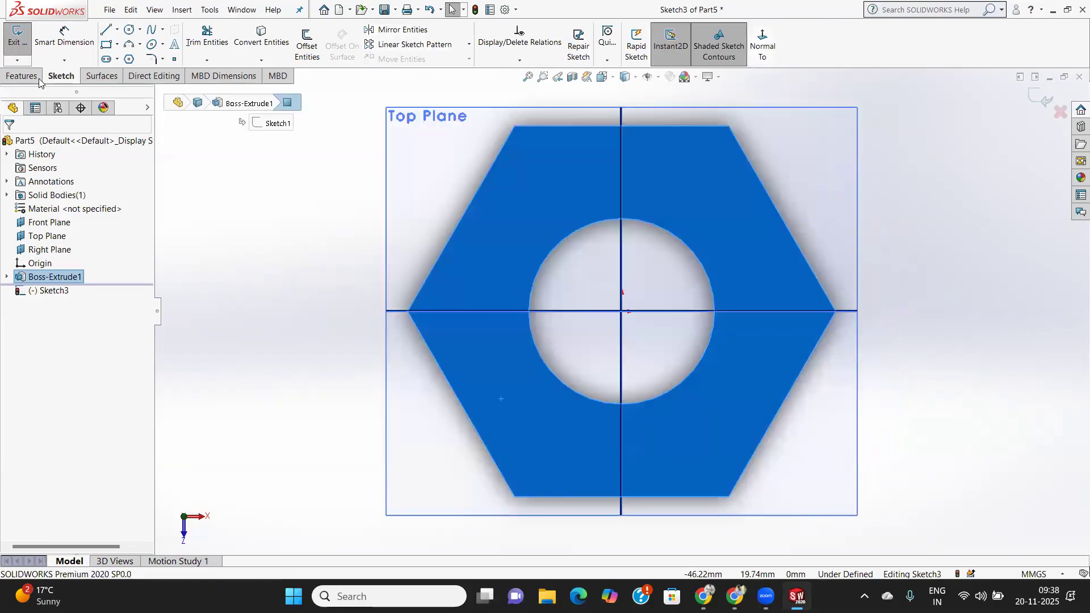
left_click(130, 30)
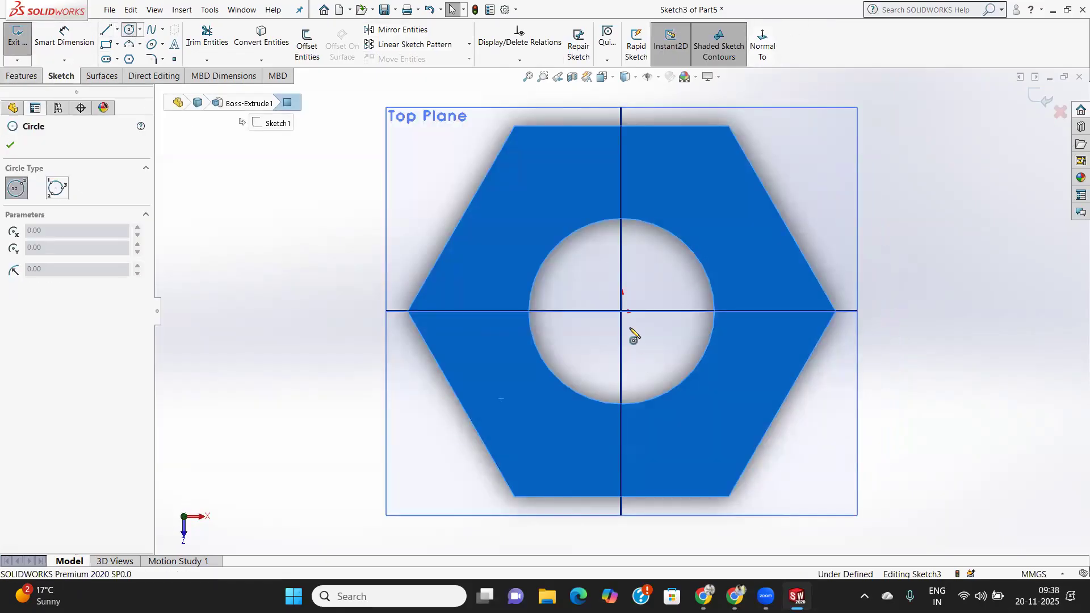
left_click(623, 313)
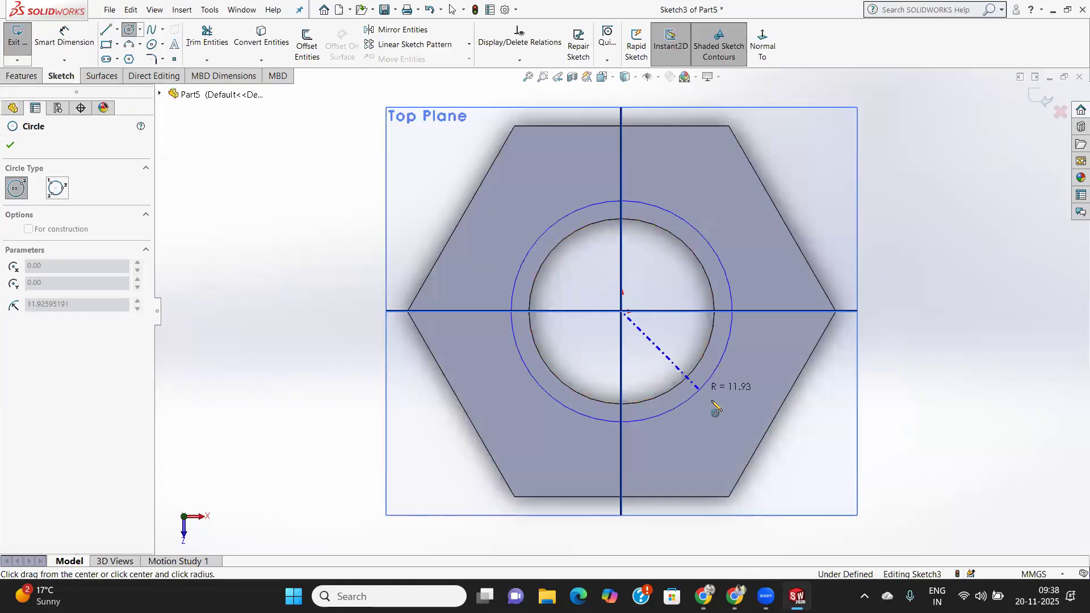
left_click(782, 404)
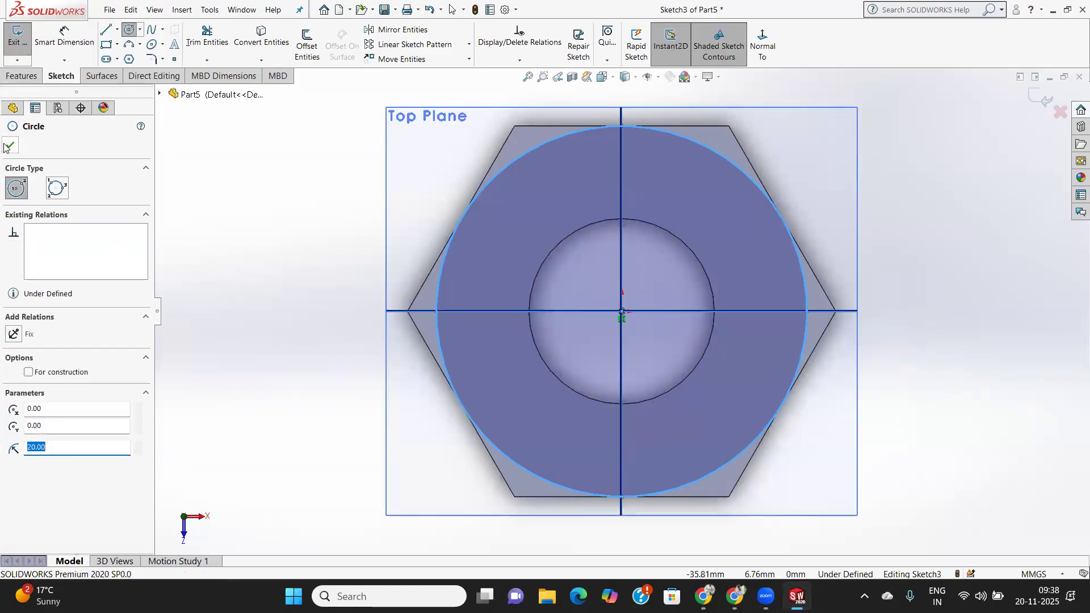
left_click(7, 146)
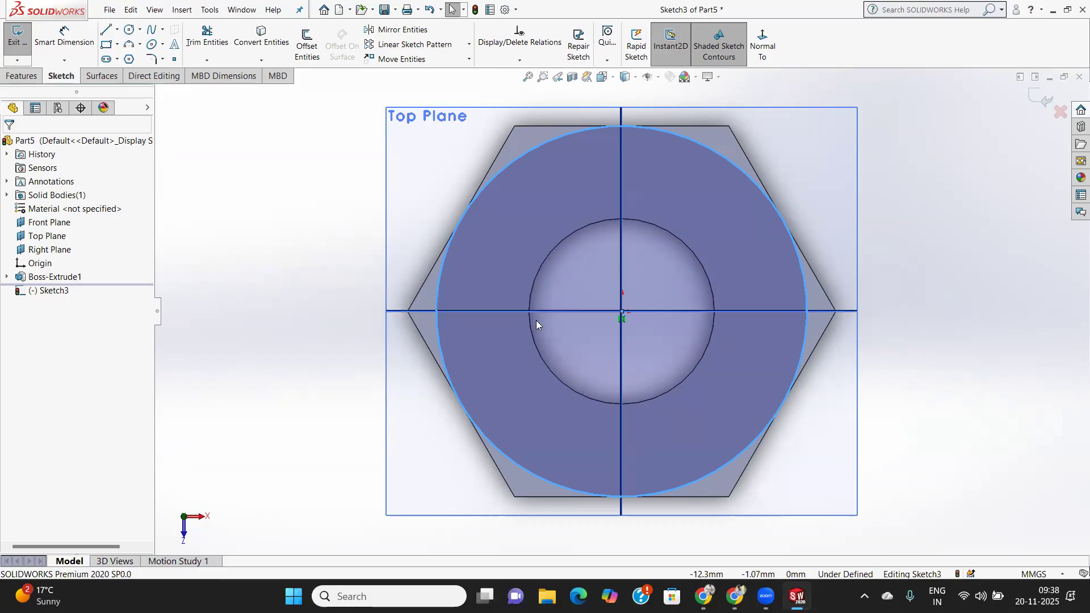
middle_click_drag(601, 242, 596, 87)
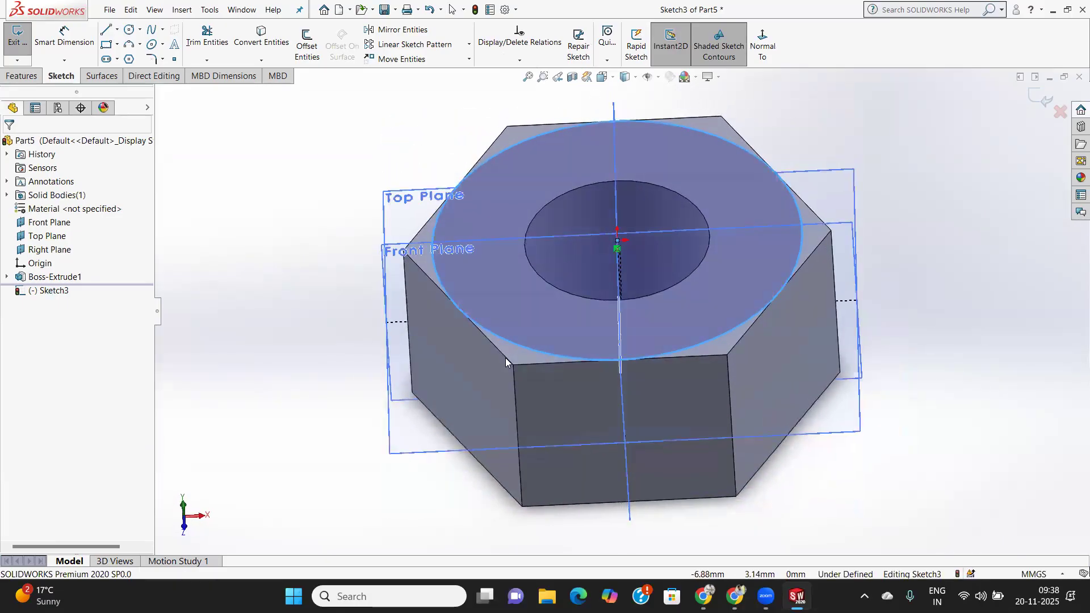
Exit the circle sketch on the nut's upper face, keeping the circle.
left_click(396, 280)
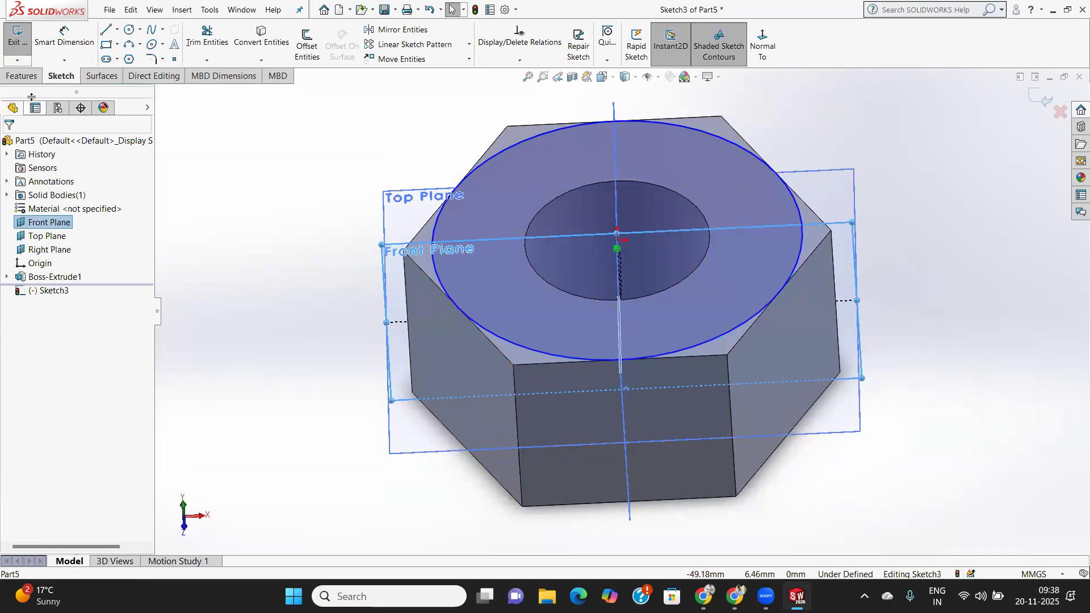
left_click(1044, 99)
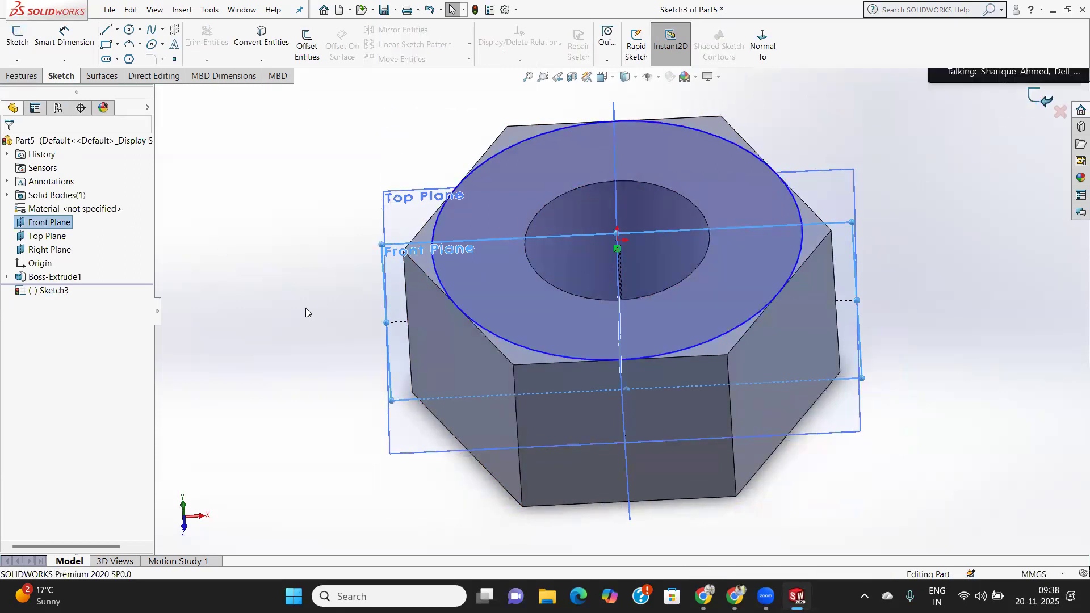
left_click(392, 293)
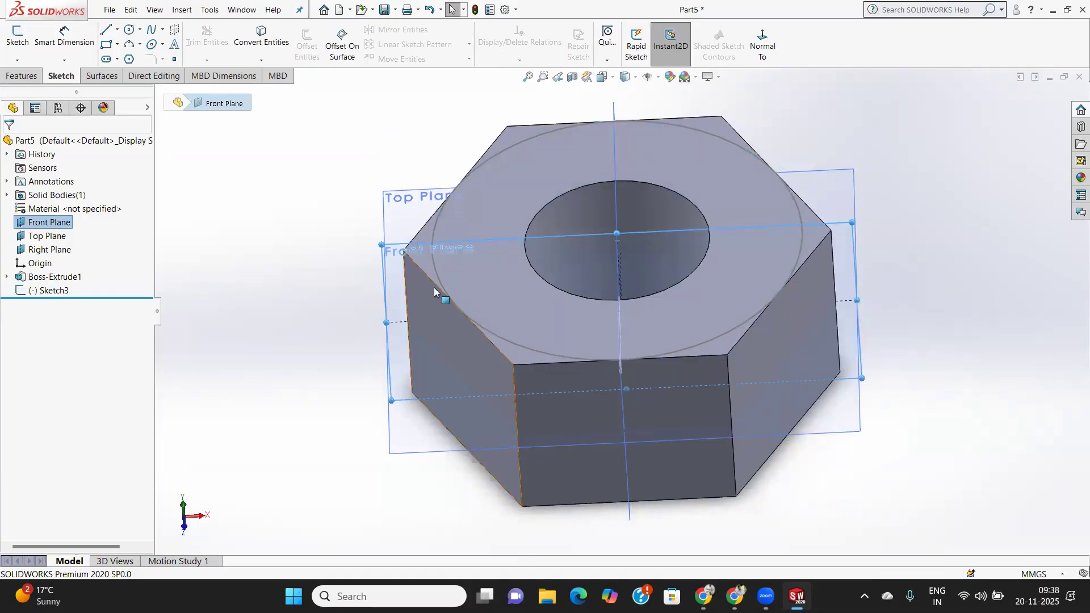
left_click(420, 260)
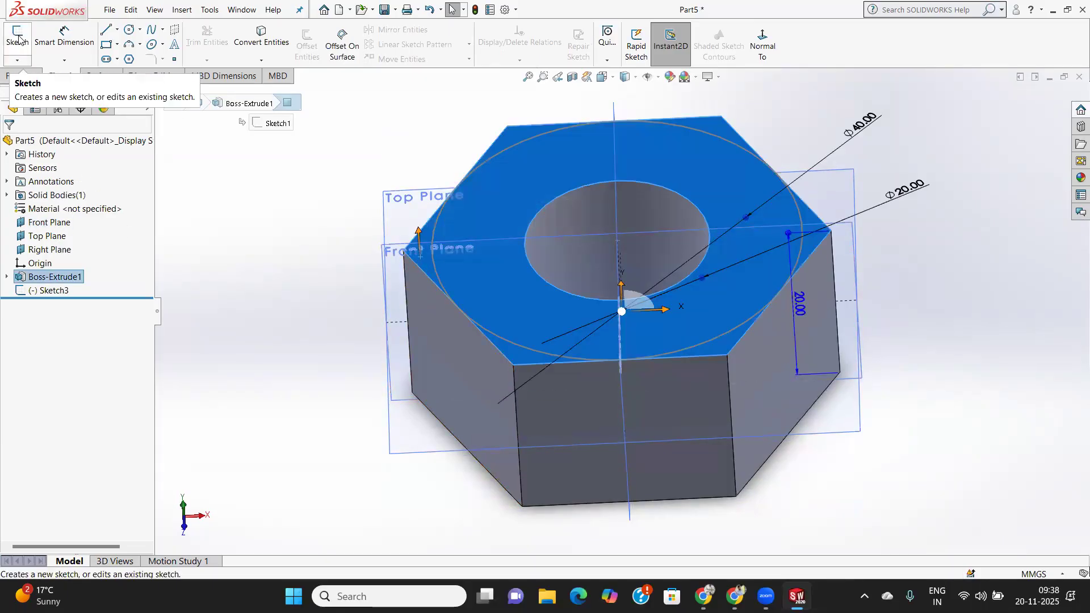
left_click(385, 292)
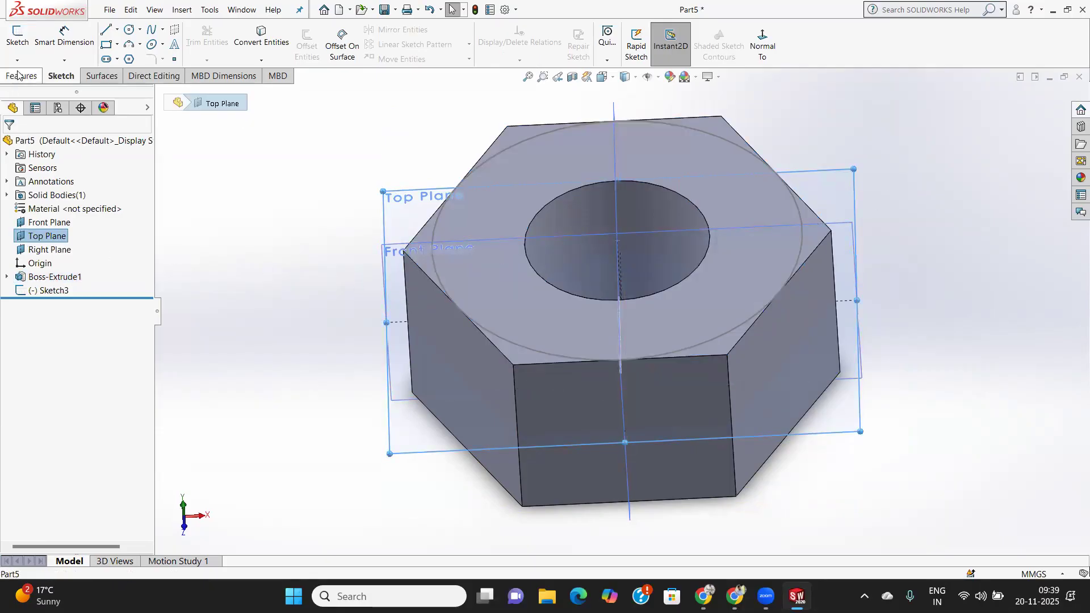
left_click(14, 45)
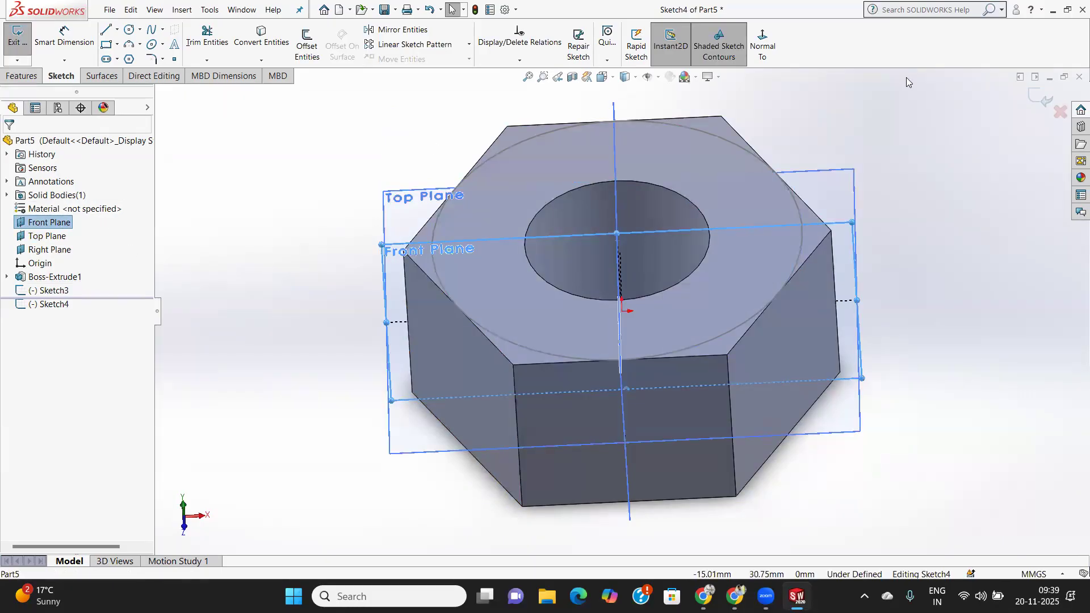
left_click(762, 41)
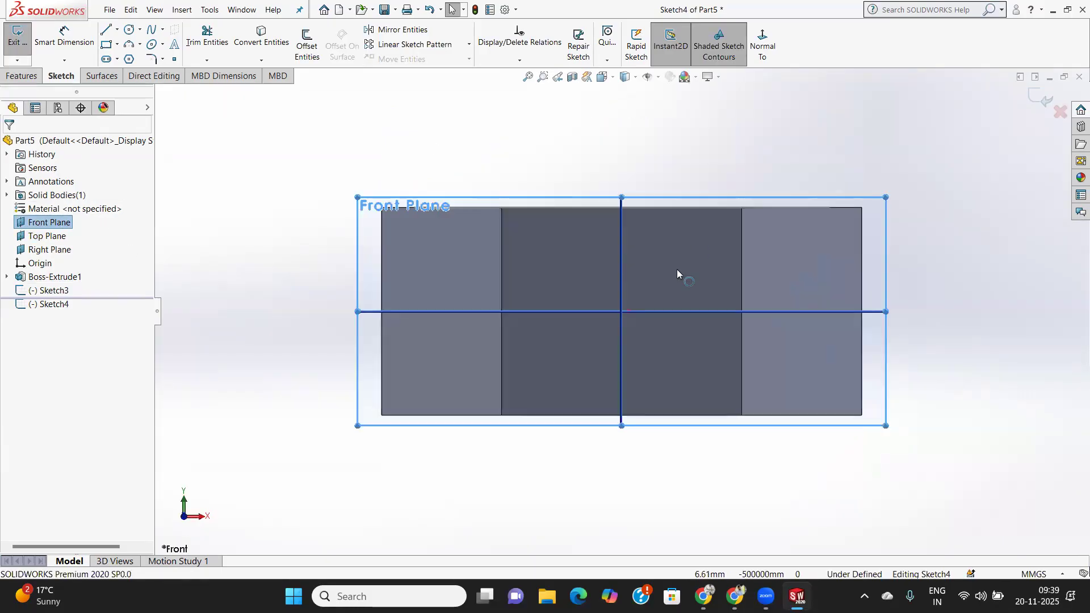
left_click(106, 30)
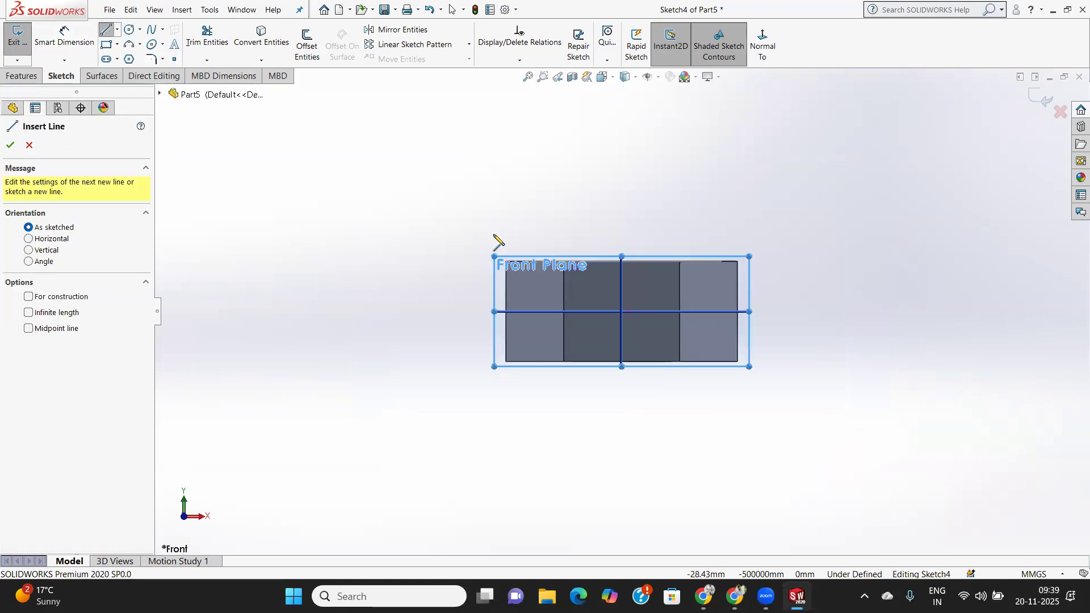
scroll(499, 243, "down", 5)
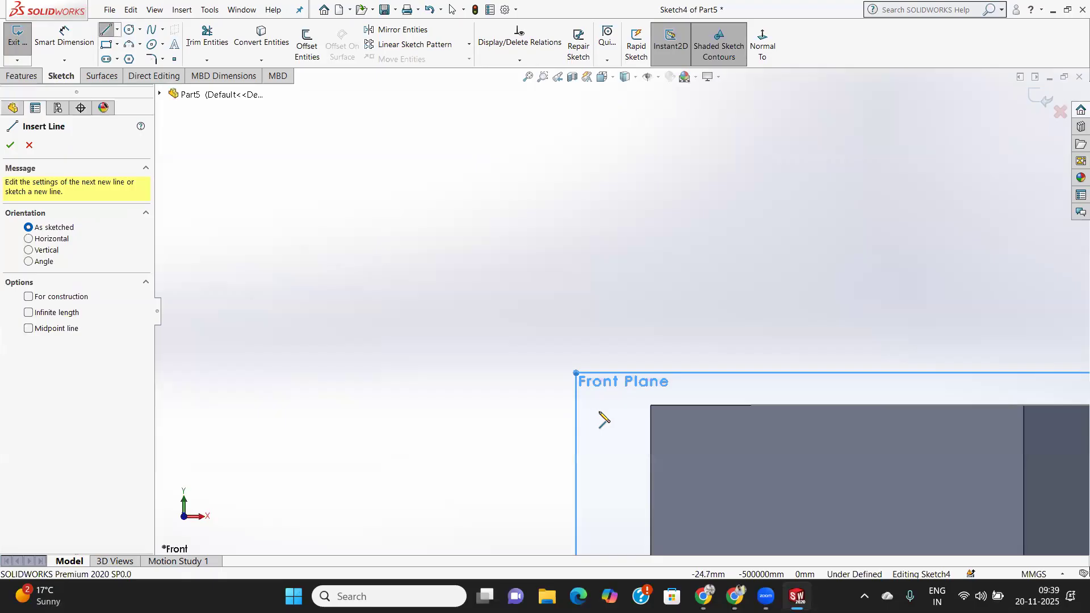
left_click(30, 146)
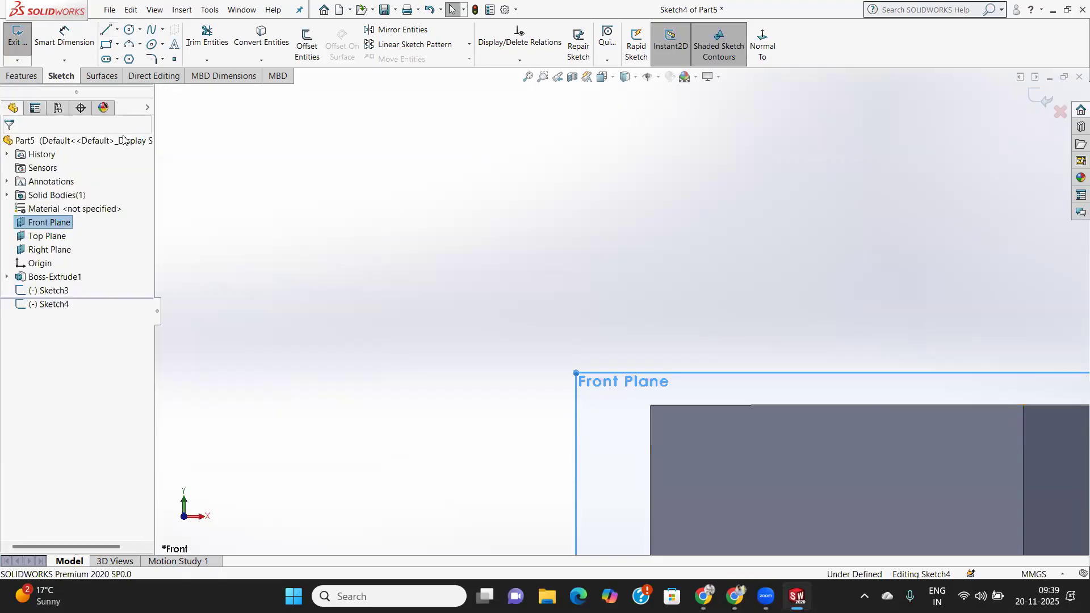
left_click(106, 30)
scroll(625, 450, "down", 2)
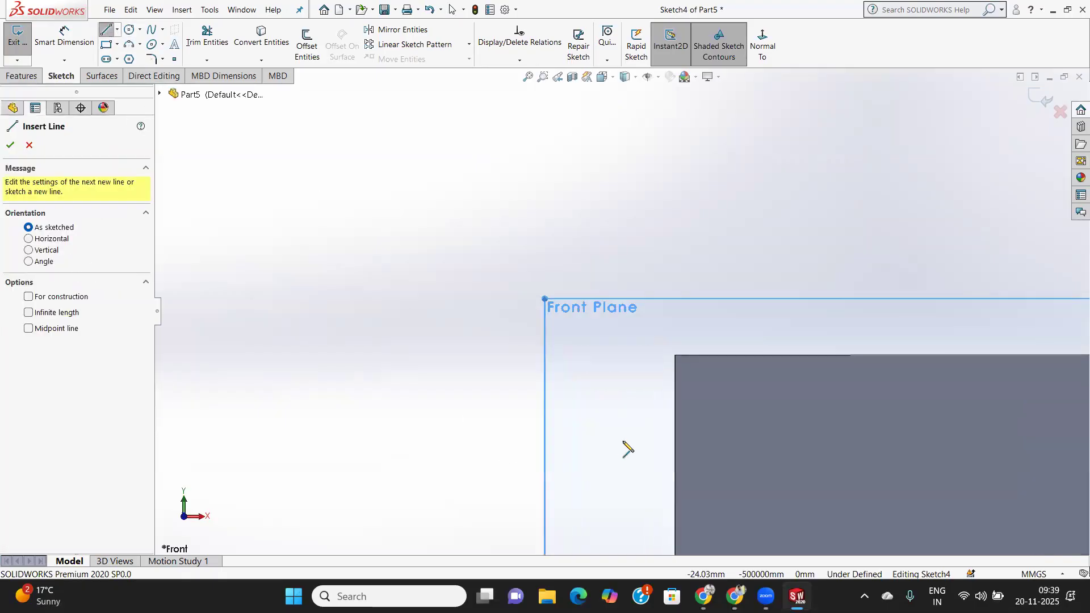
scroll(702, 364, "down", 2)
scroll(704, 367, "up", 2)
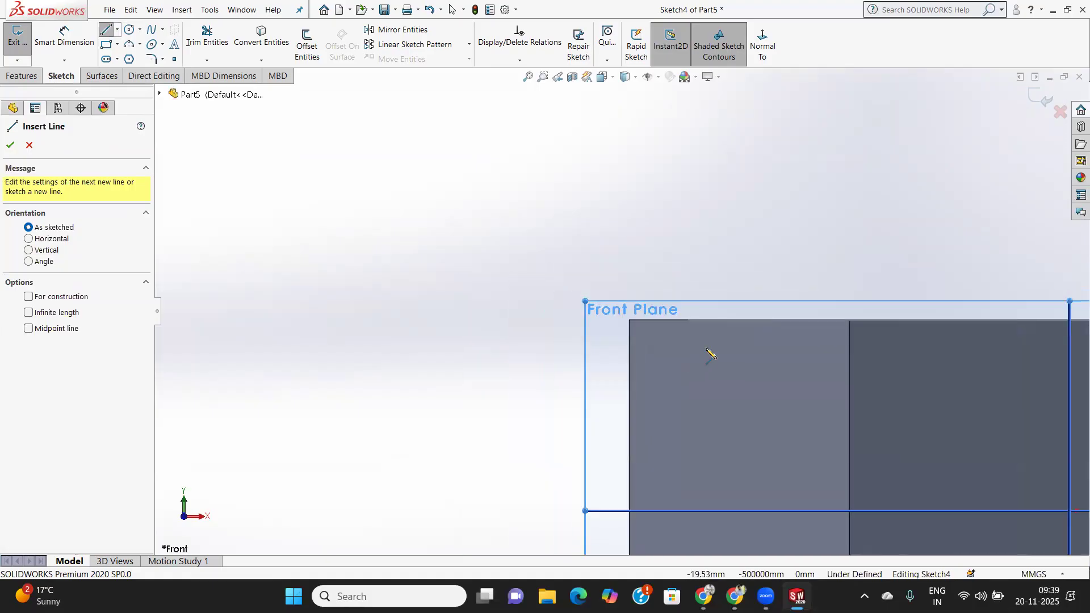
scroll(626, 532, "down", 2)
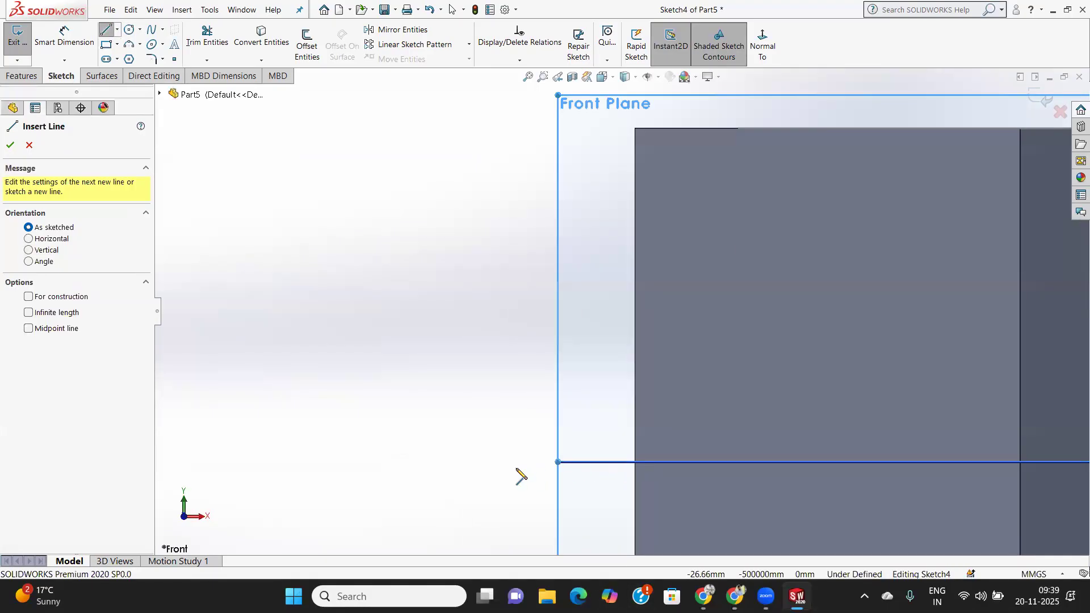
scroll(571, 471, "up", 2)
scroll(621, 311, "up", 2)
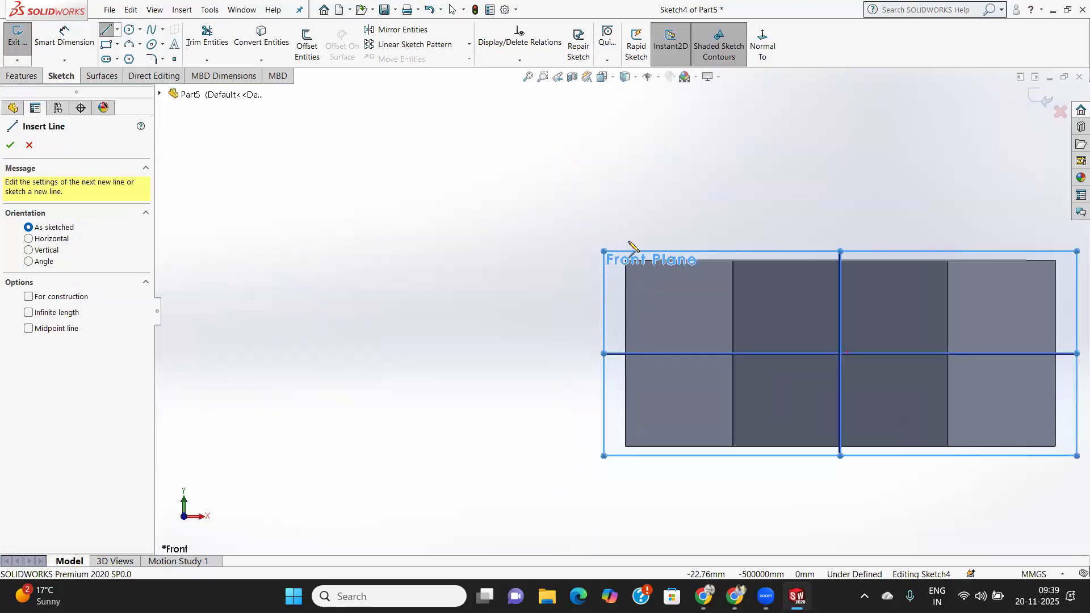
scroll(630, 244, "down", 1)
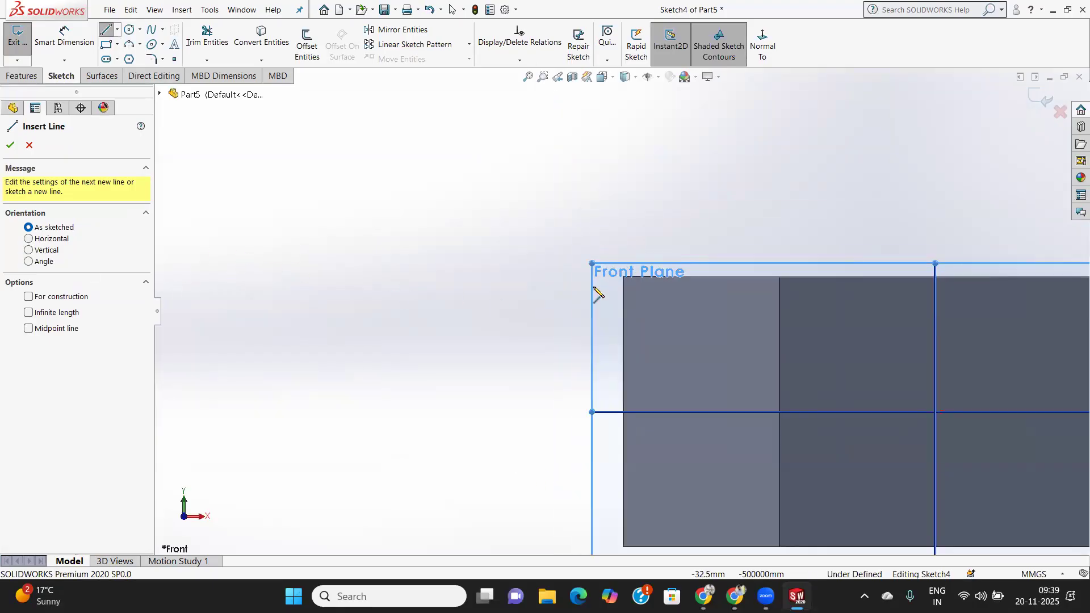
scroll(627, 284, "down", 2)
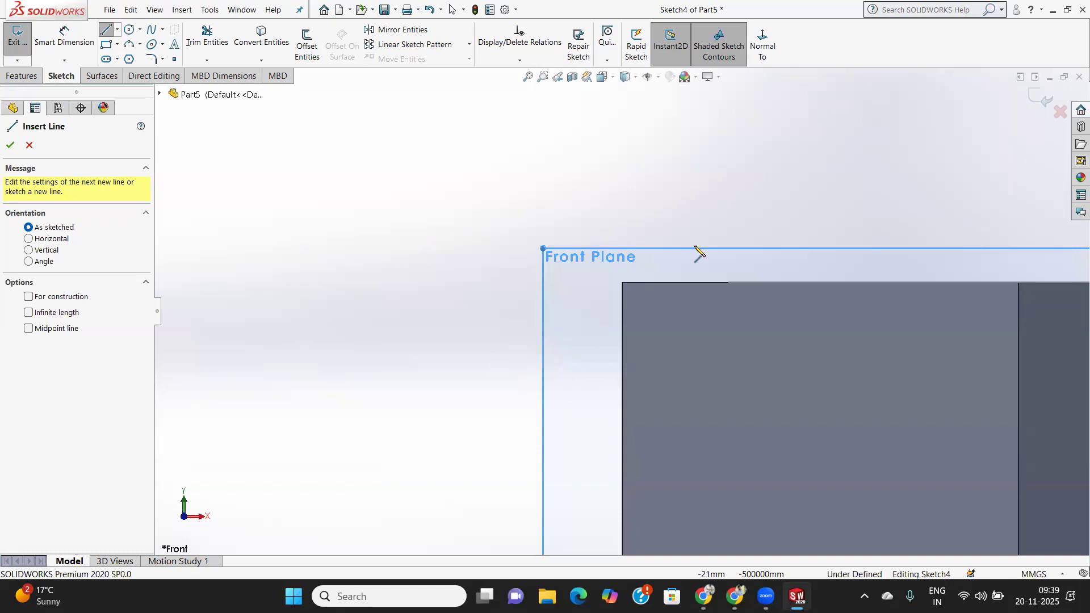
scroll(708, 256, "up", 8)
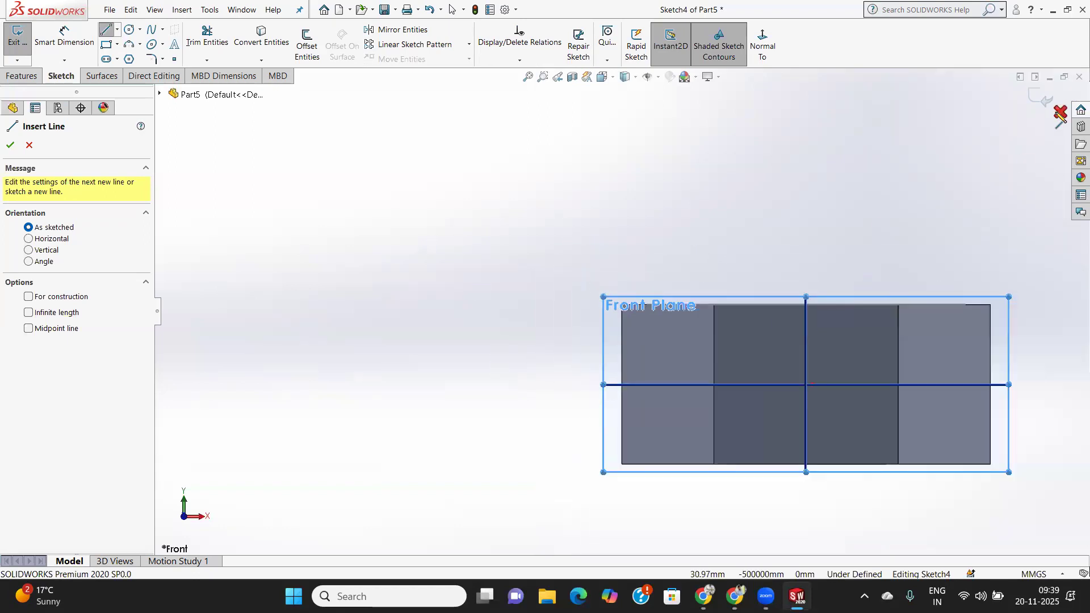
left_click(29, 145)
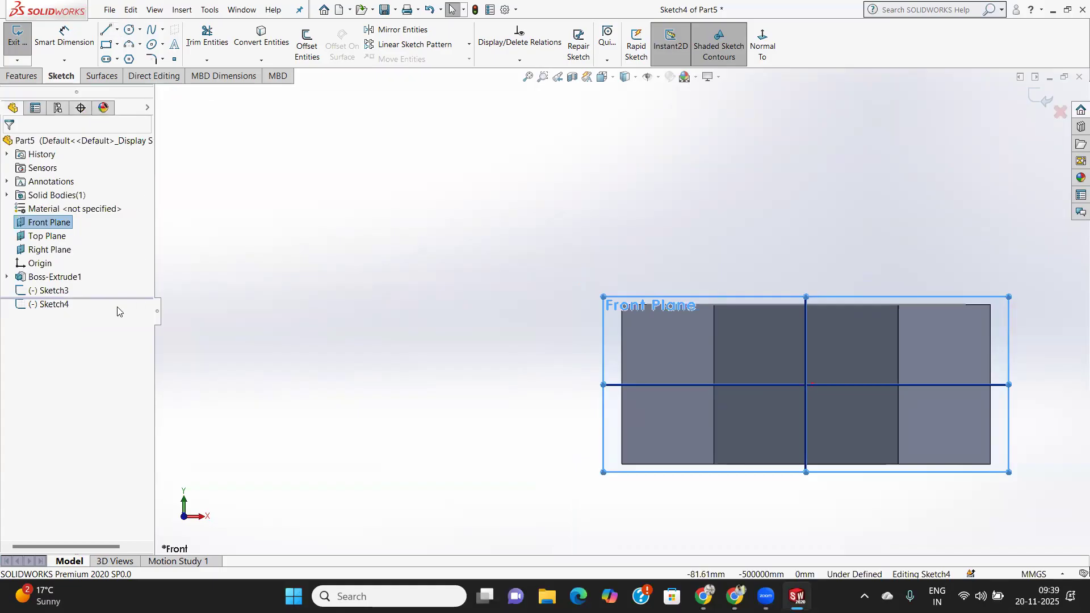
left_click(1060, 112)
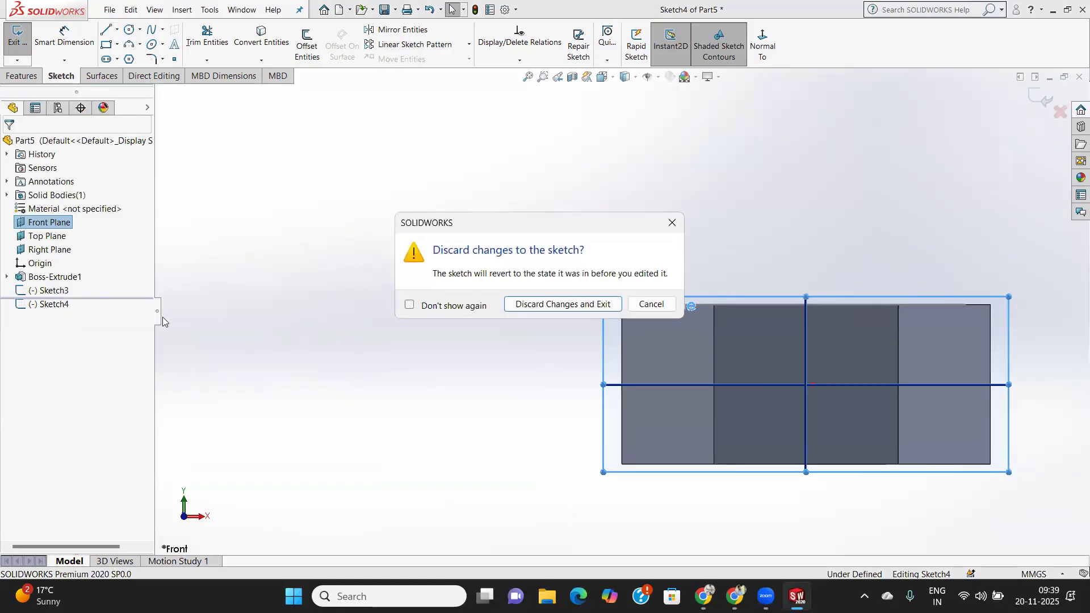
left_click(557, 305)
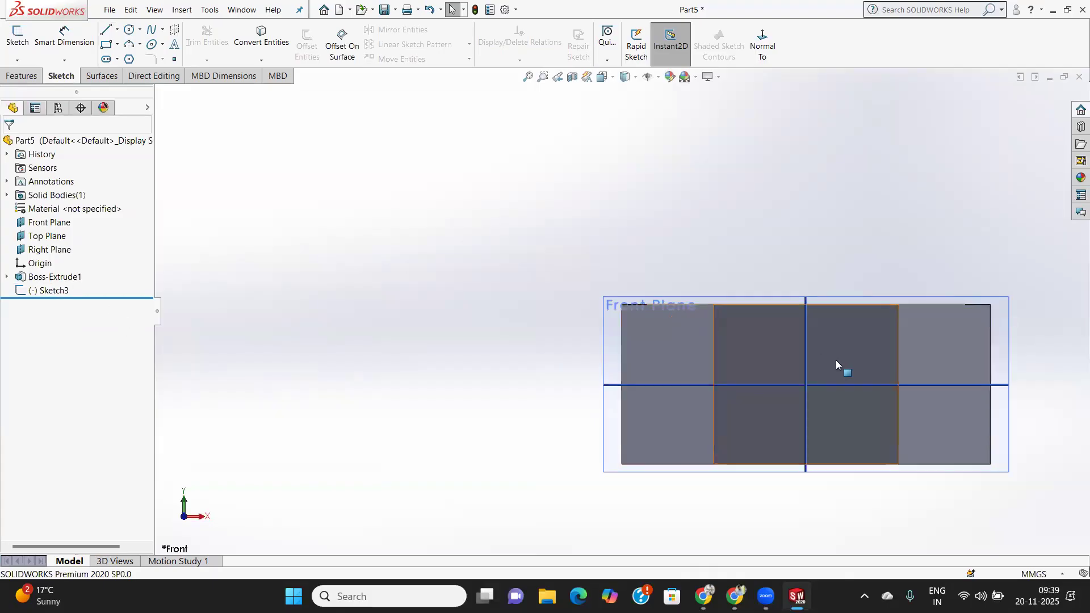
Start a new sketch on the Front Plane and view it face-on.
mouse_move(827, 370)
middle_mouse_down()
mouse_move(836, 424)
mouse_move(812, 433)
mouse_move(828, 433)
mouse_move(726, 428)
middle_mouse_up()
scroll(681, 373, "down", 3)
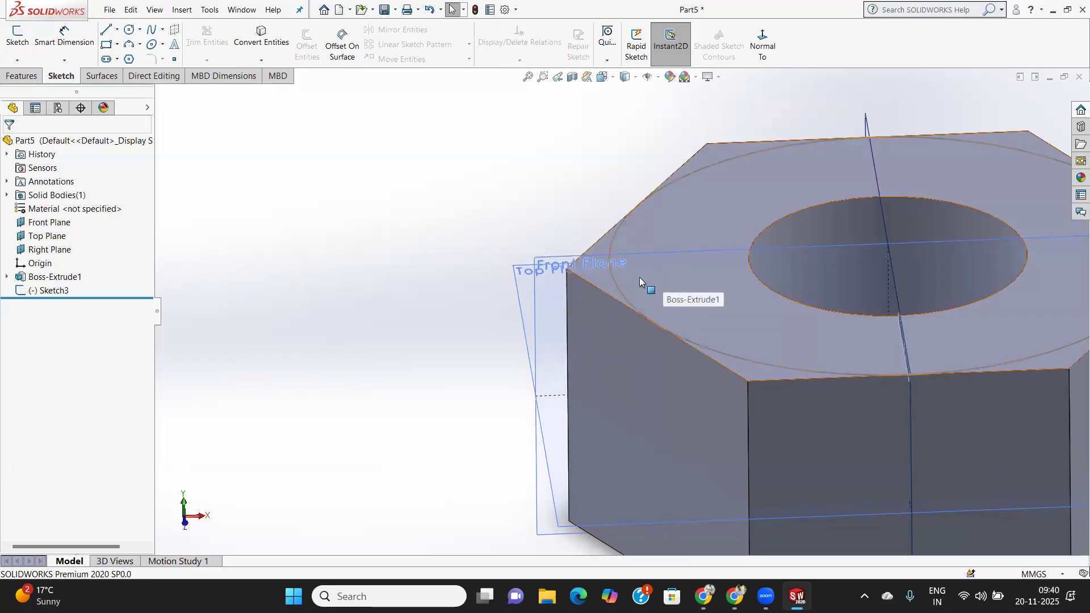
left_click(597, 277)
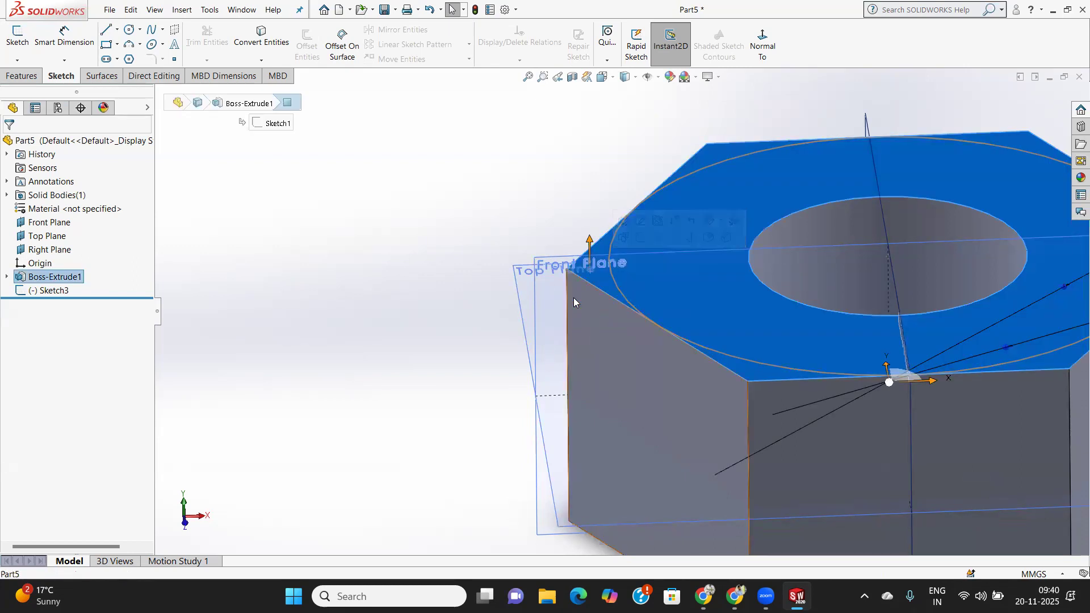
left_click(538, 318)
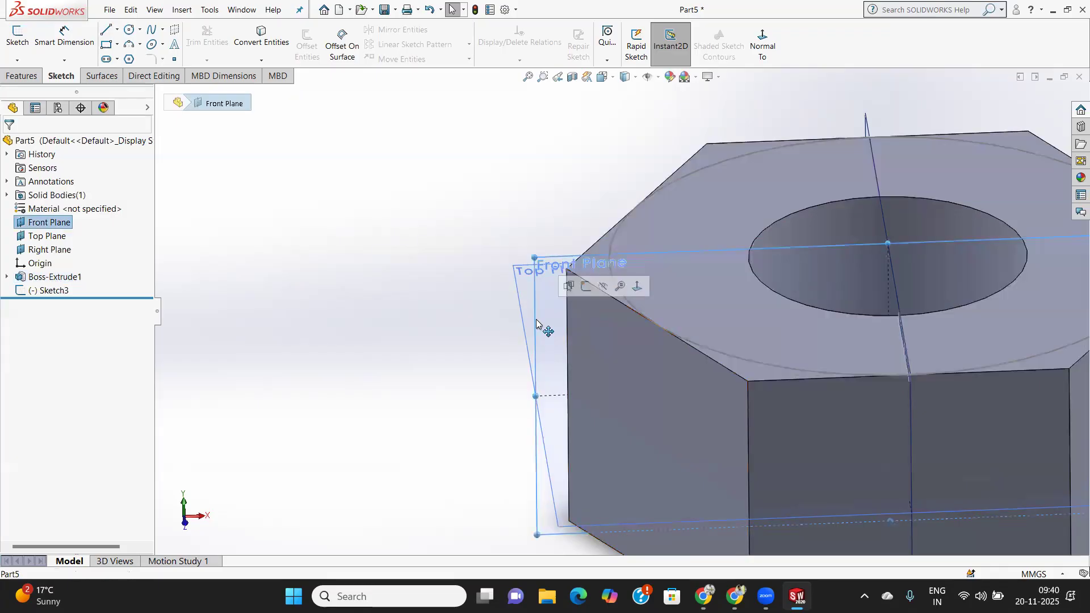
left_click(17, 35)
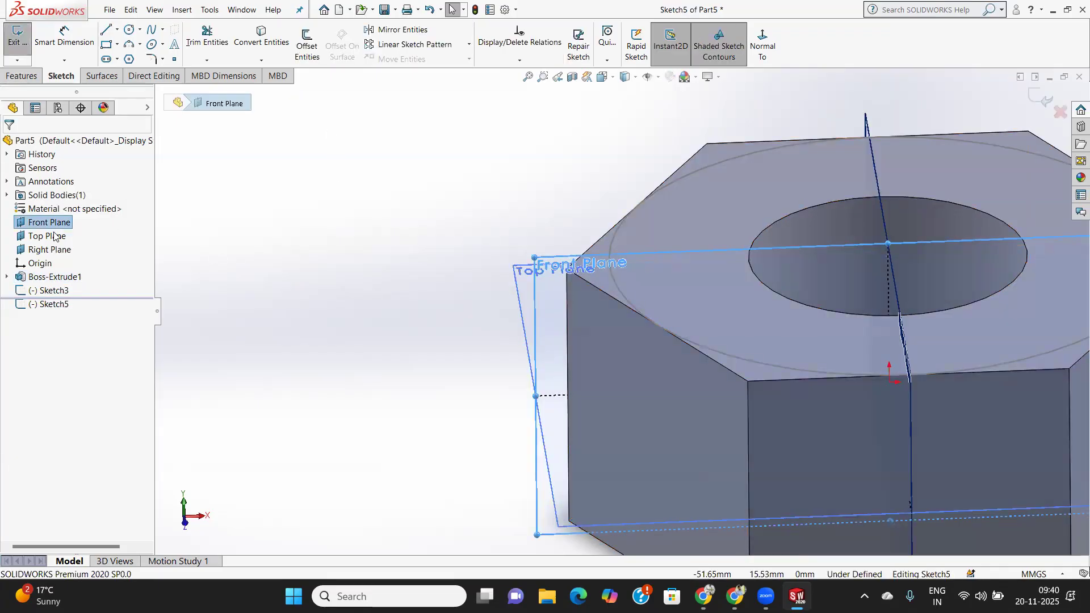
left_click(755, 33)
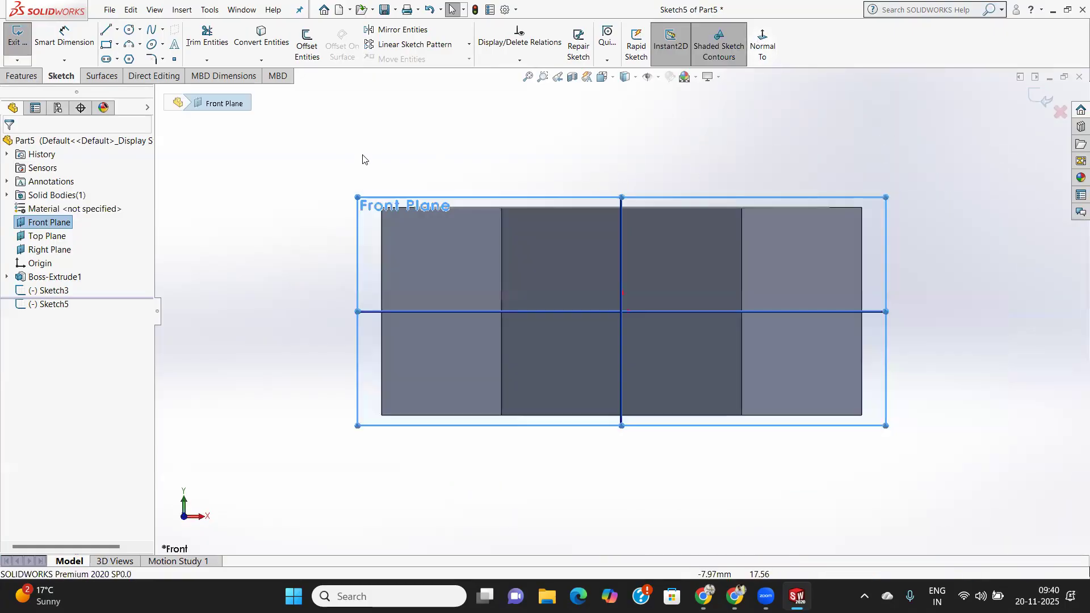
Draw a closed right triangle outward from the nut's upper-left corner, with a horizontal side about 2.1 mm and a hypotenuse about 2.6 mm.
left_click(106, 31)
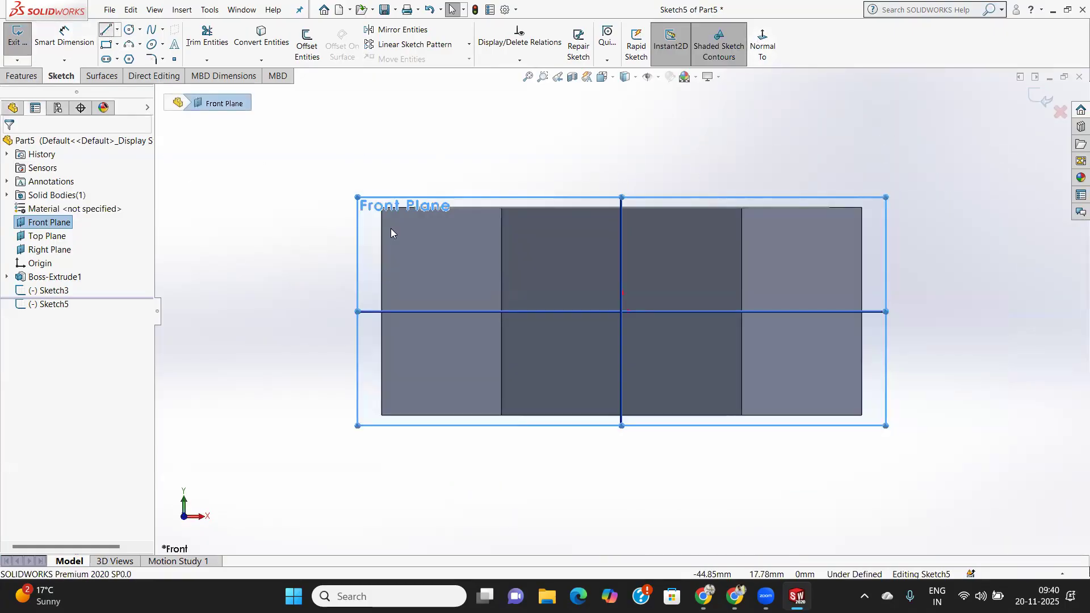
scroll(379, 219, "down", 3)
scroll(379, 218, "down", 1)
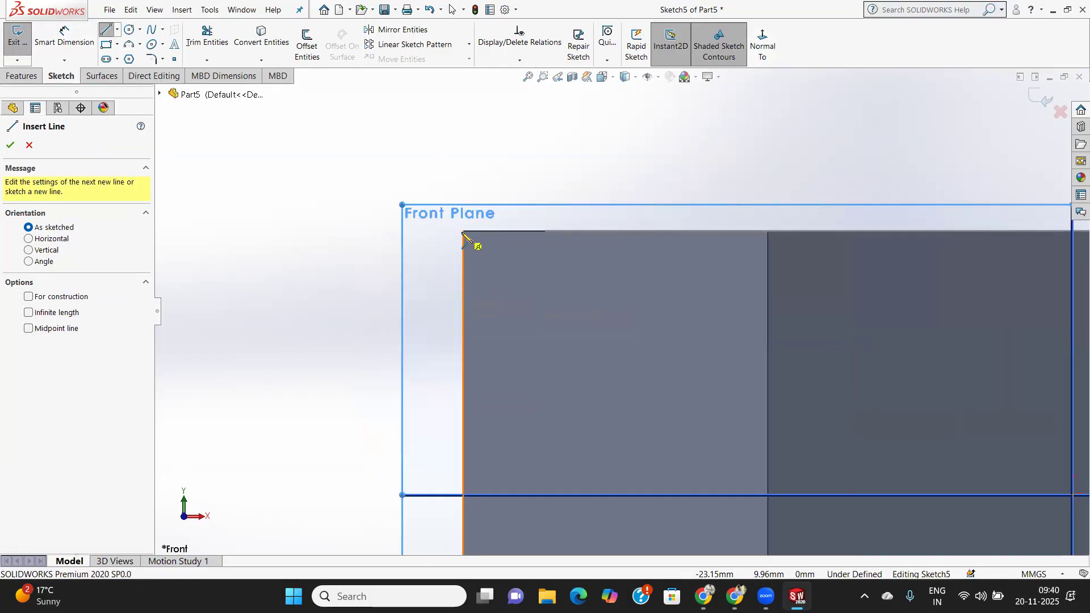
left_click(463, 232)
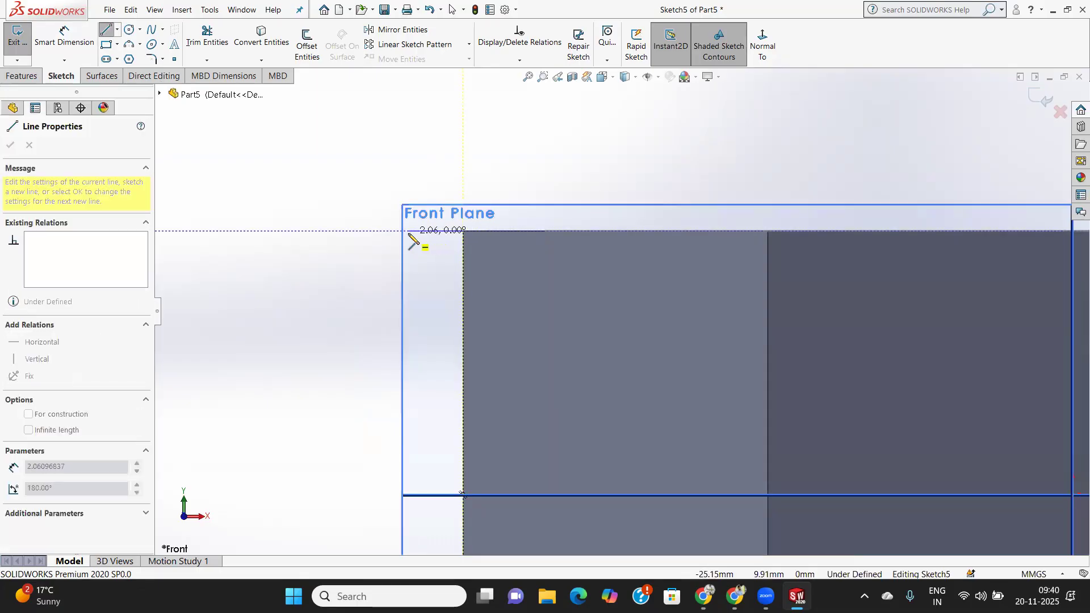
left_click(408, 231)
left_click(408, 271)
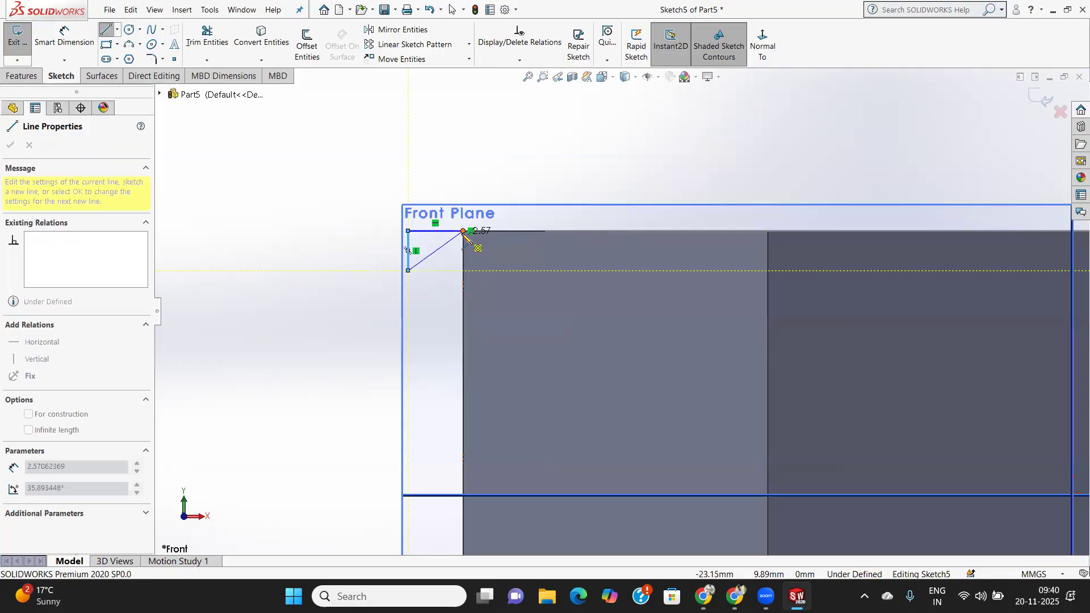
left_click(462, 231)
left_click(9, 147)
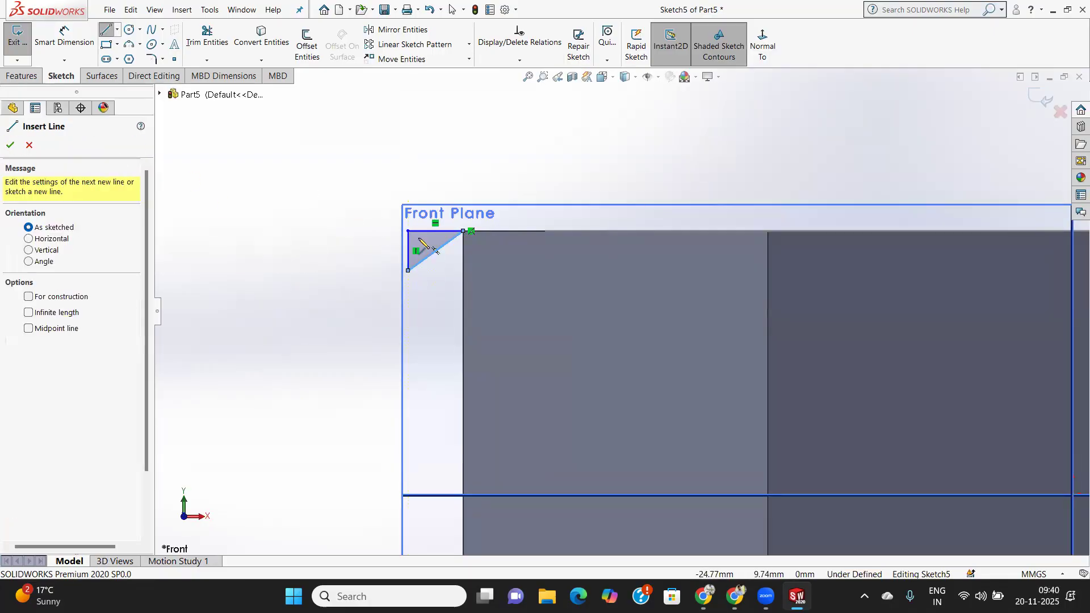
Dimension the angle between the triangle's horizontal side and its hypotenuse as 30 degrees.
left_click(64, 36)
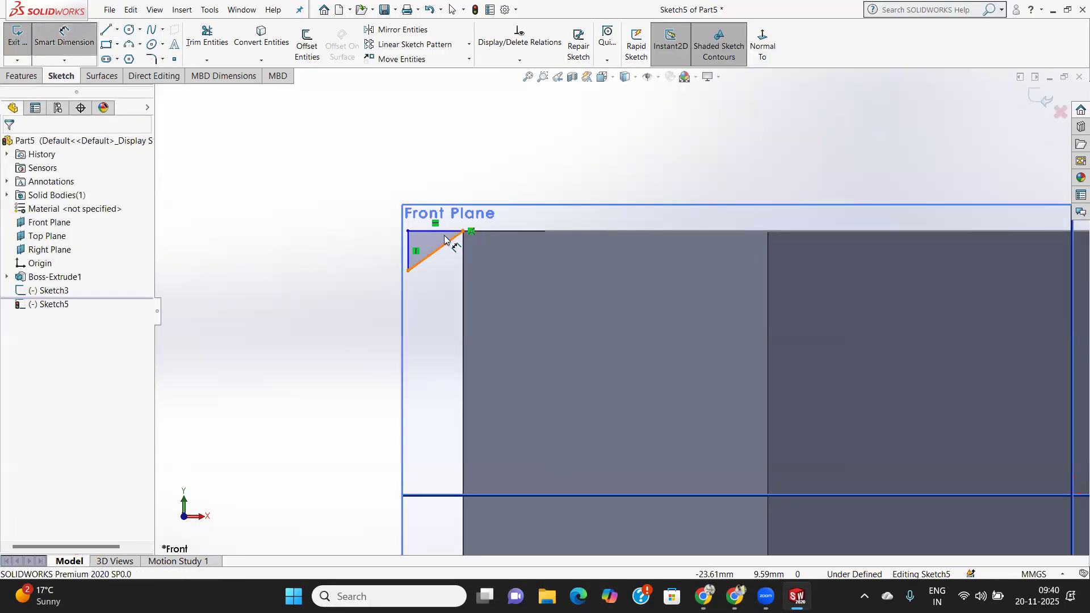
left_click(440, 231)
left_click(449, 241)
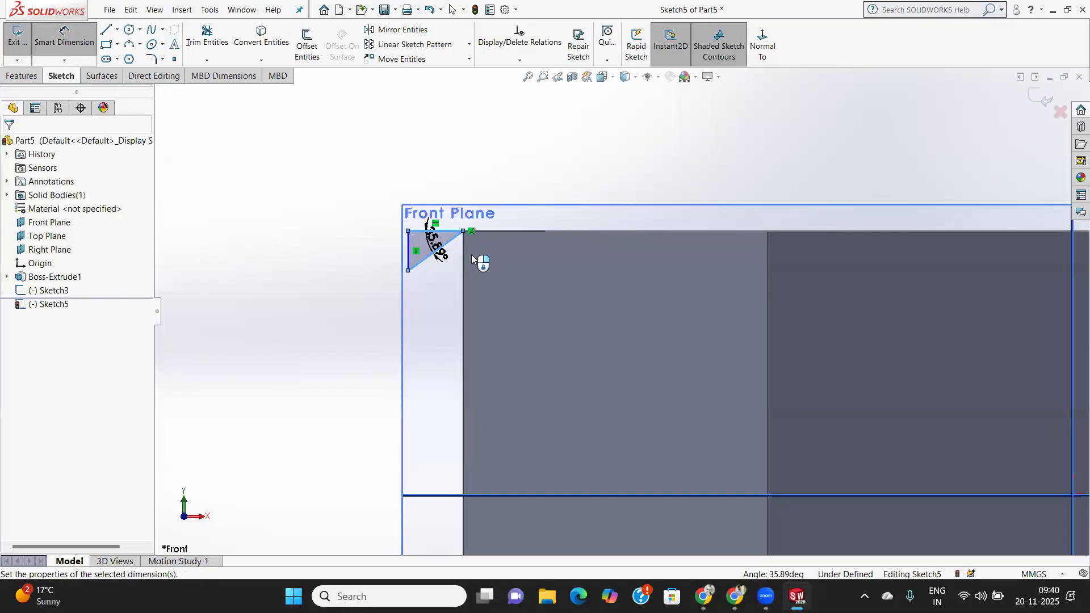
left_click(472, 258)
type("30")
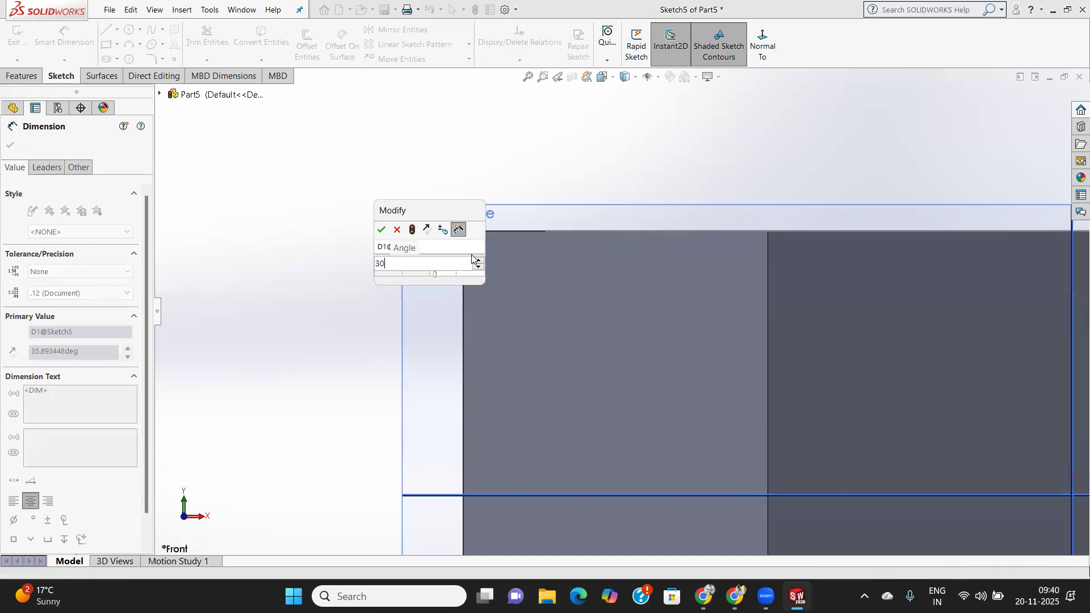
key("Return")
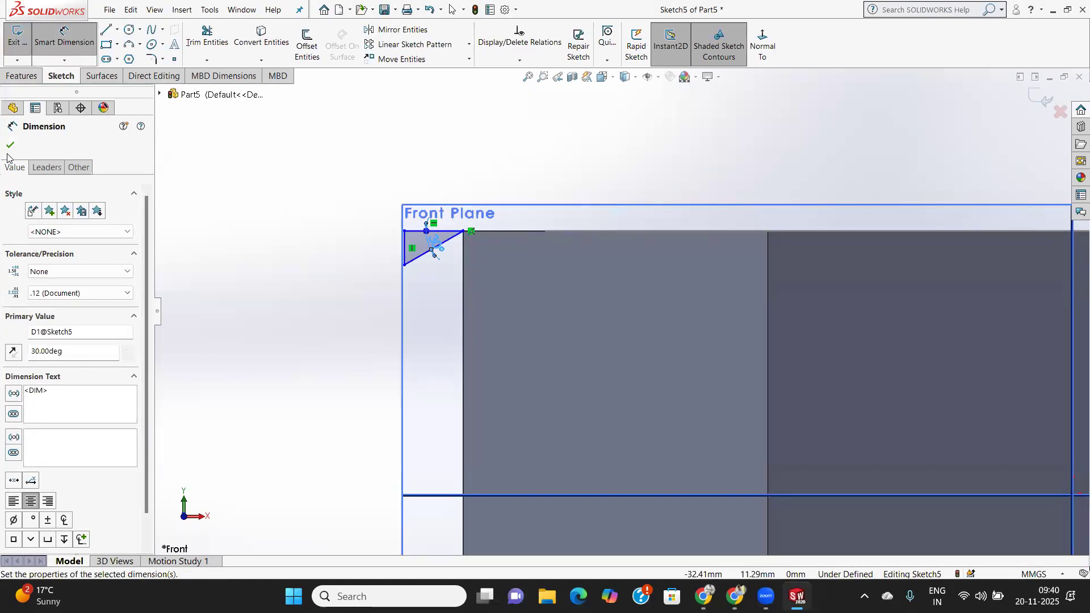
left_click(9, 146)
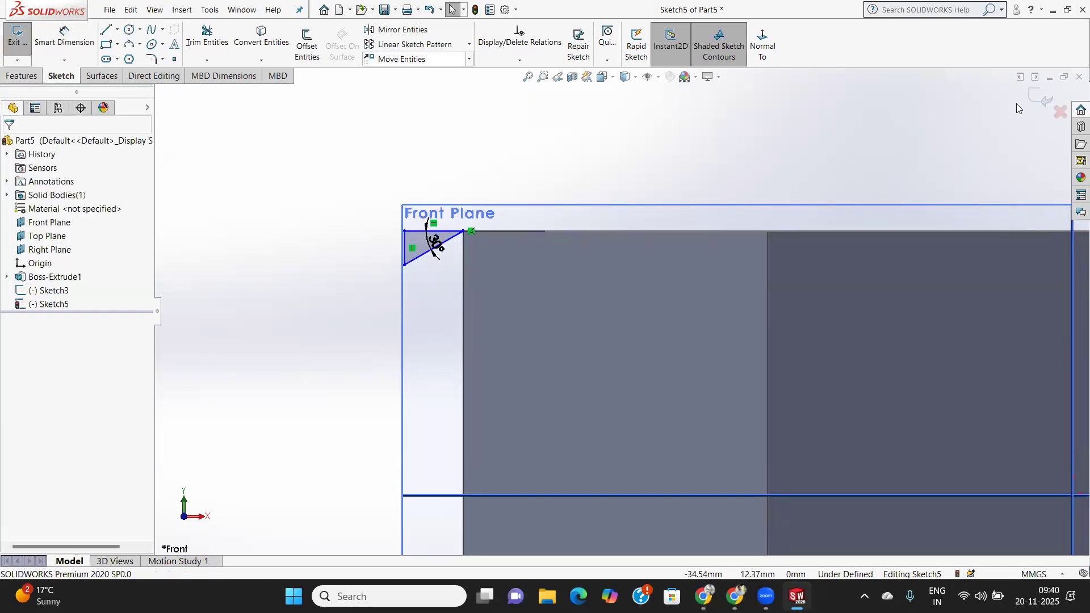
Exit the triangle sketch and try a swept cut using the triangle as profile and the circle on the nut's upper face as path.
left_click(17, 37)
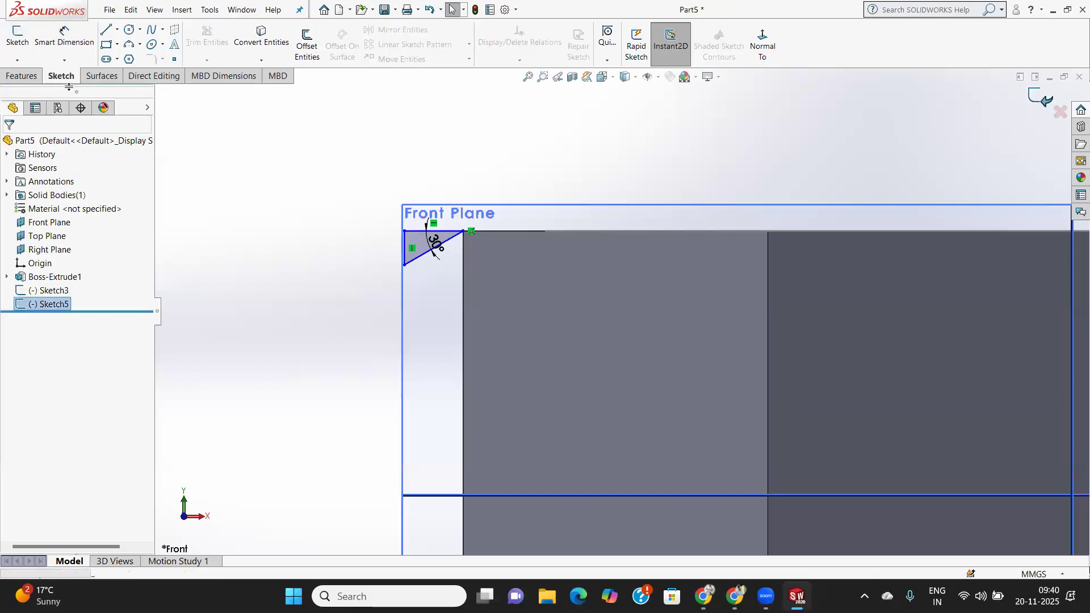
left_click(22, 79)
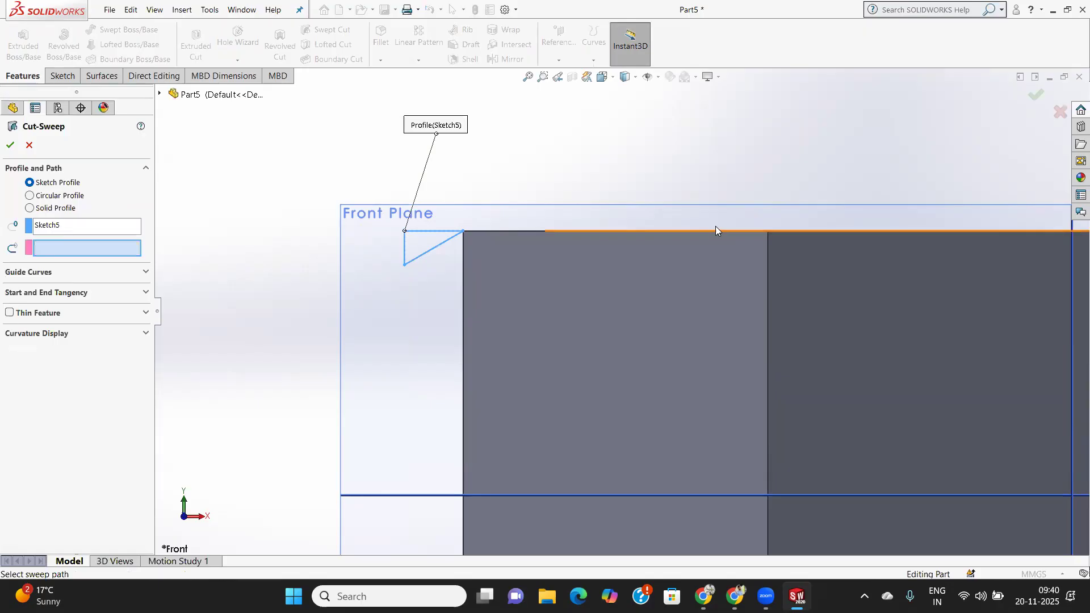
middle_click_drag(716, 246, 728, 316)
scroll(727, 300, "up", 6)
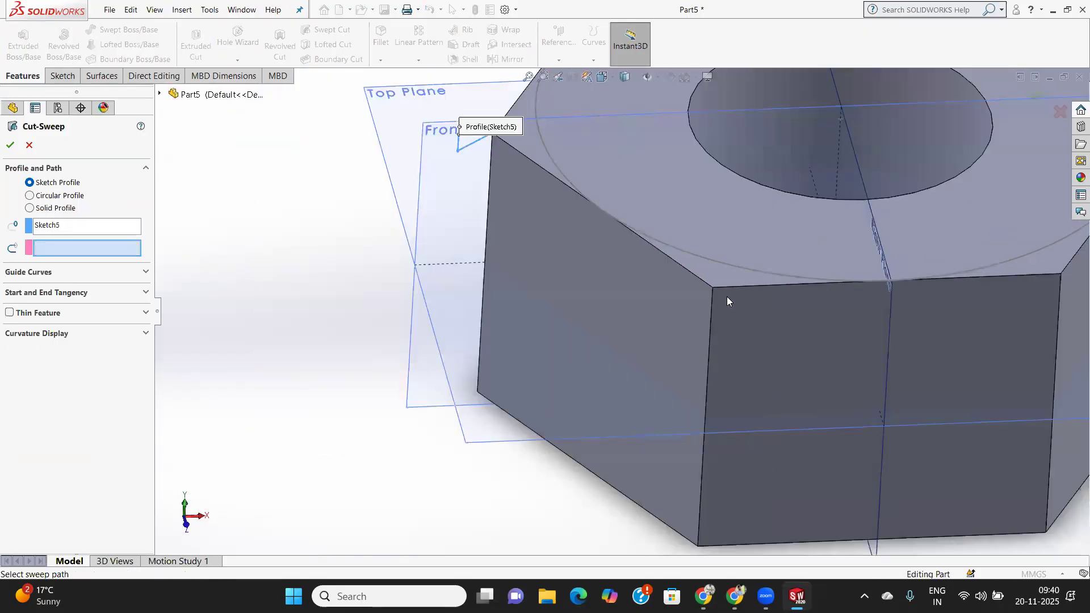
scroll(600, 249, "down", 2)
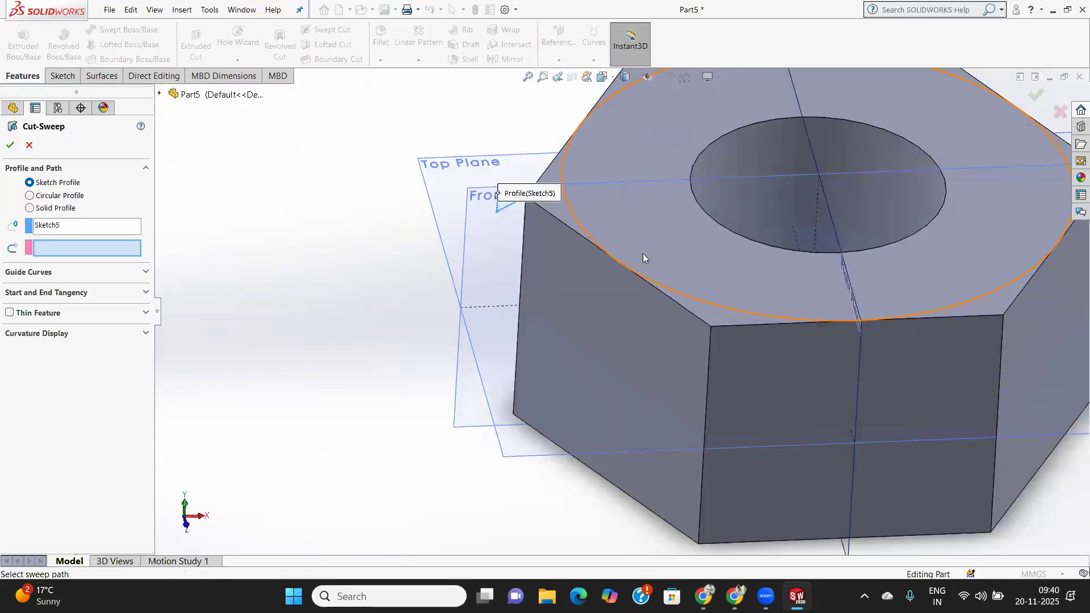
left_click(690, 302)
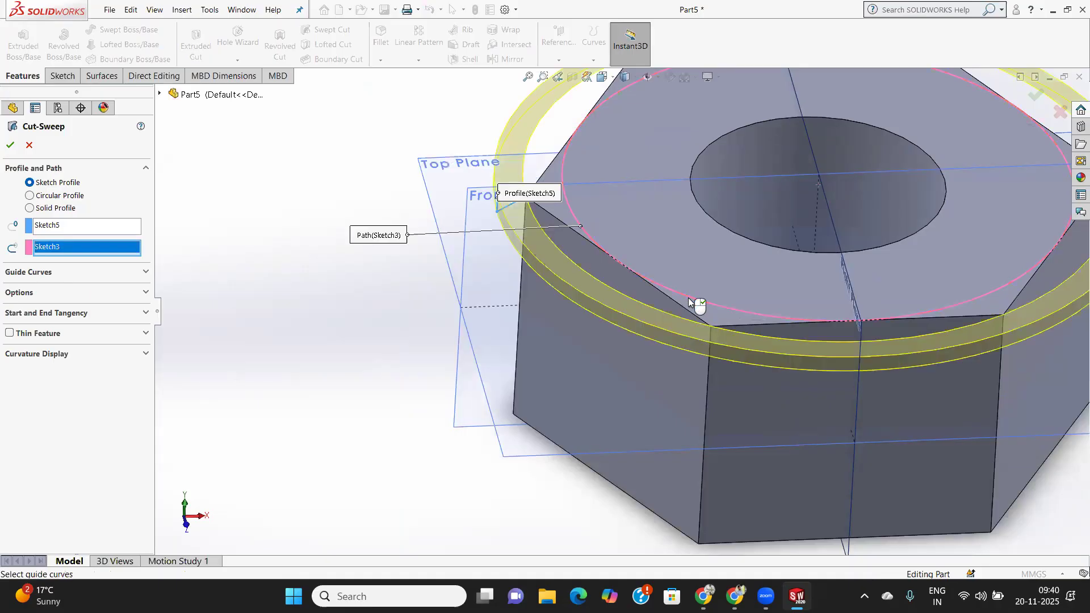
scroll(689, 298, "up", 4)
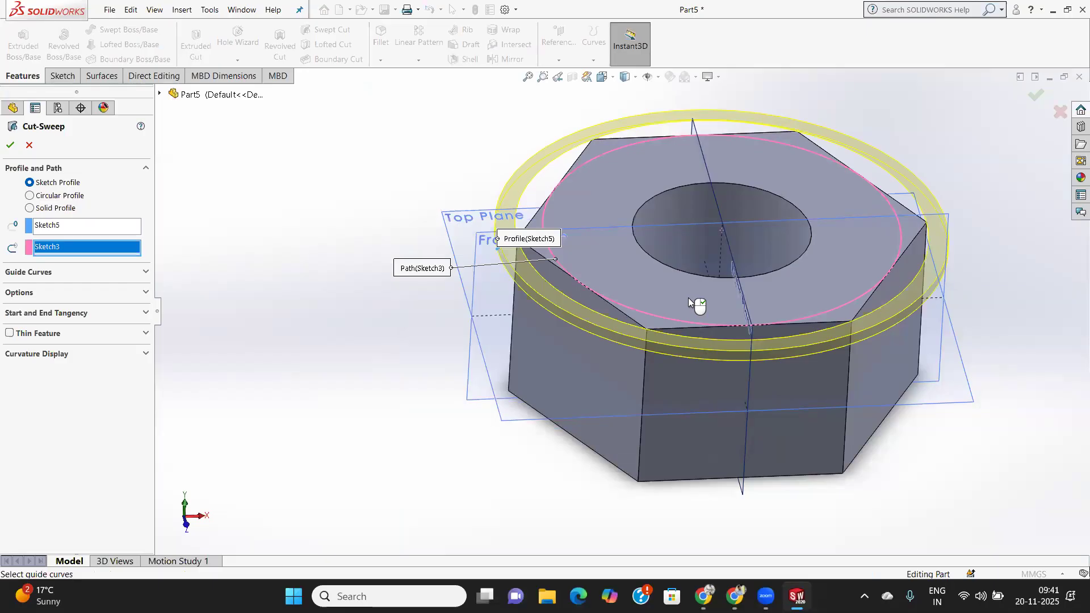
left_click(9, 145)
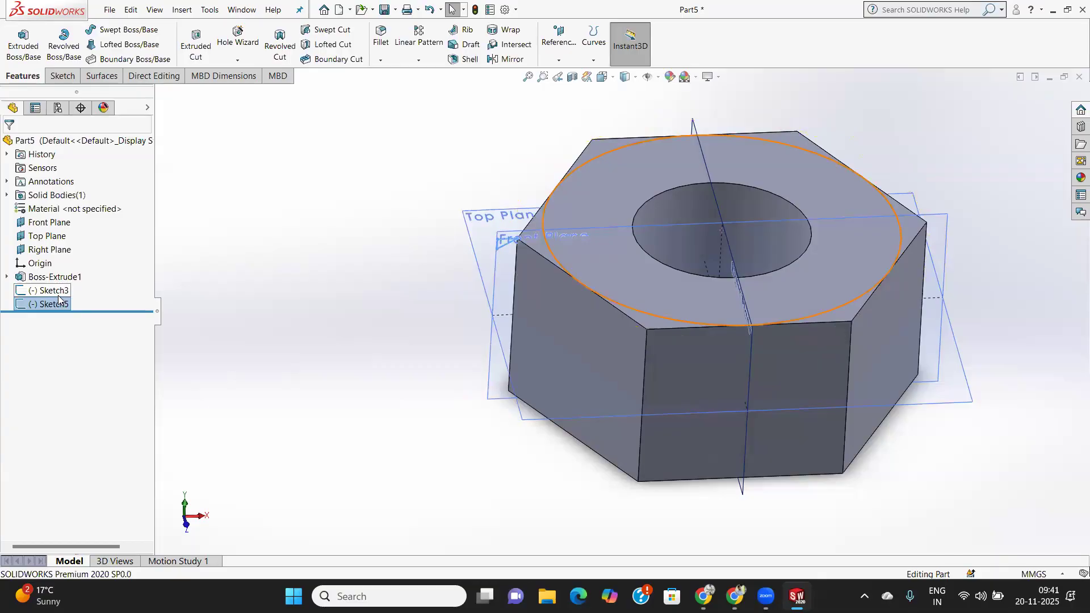
Reopen the triangle sketch and try to move its three lines, using the corner that touches the nut as base point.
scroll(698, 235, "down", 4)
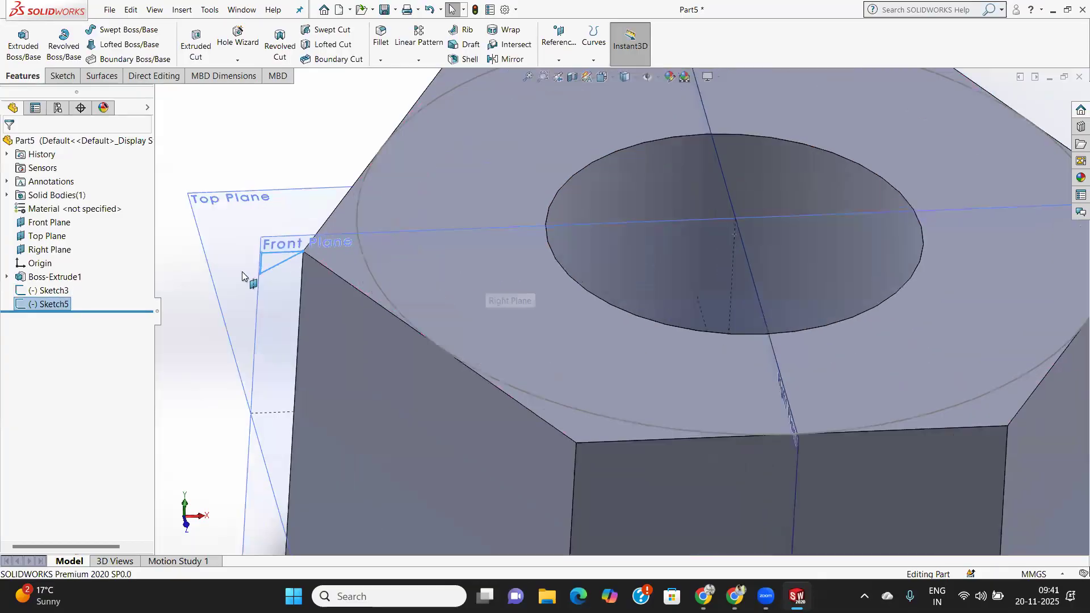
right_click(37, 304)
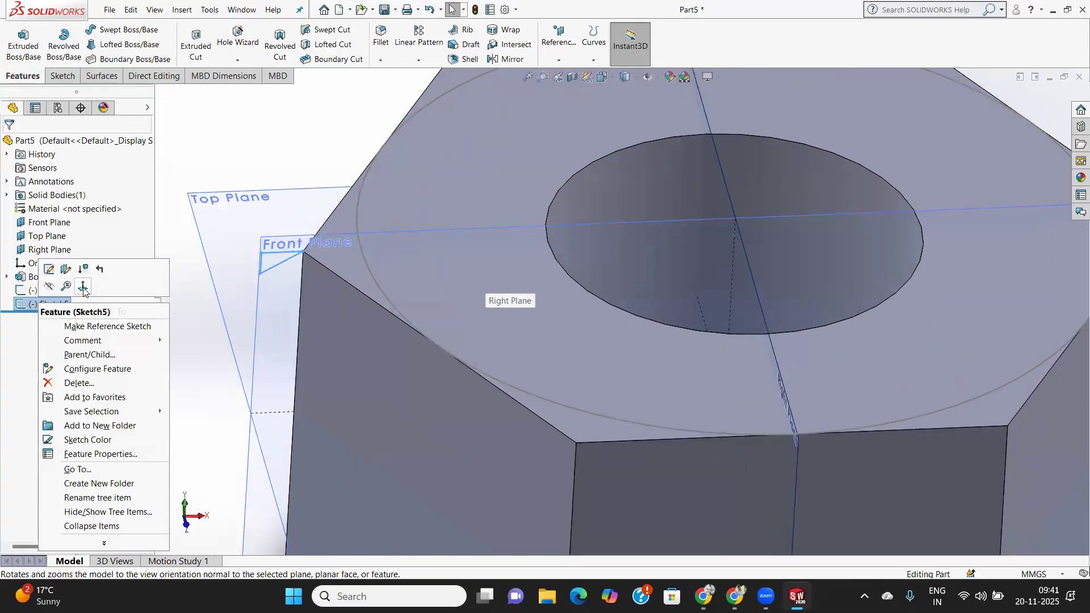
left_click(52, 269)
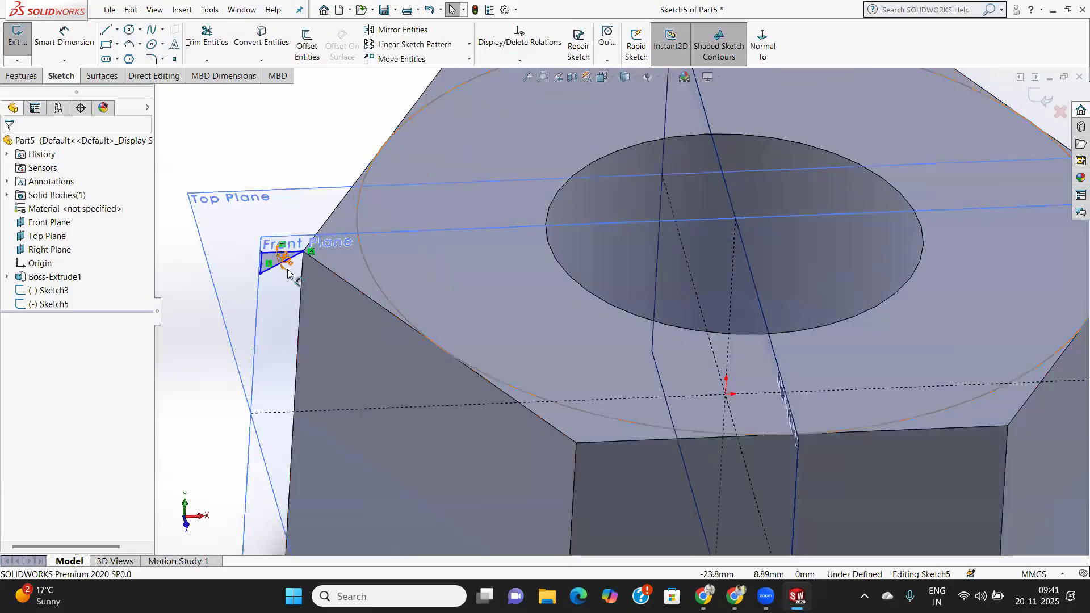
scroll(294, 262, "down", 3)
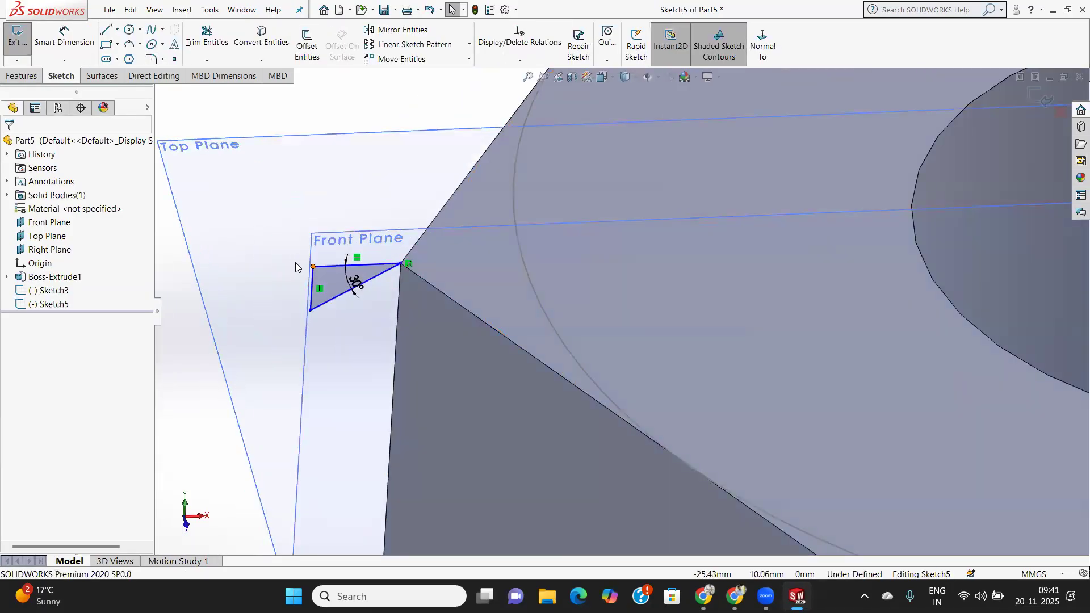
mouse_move(313, 250)
left_mouse_down()
mouse_move(355, 287)
mouse_move(445, 323)
left_mouse_up()
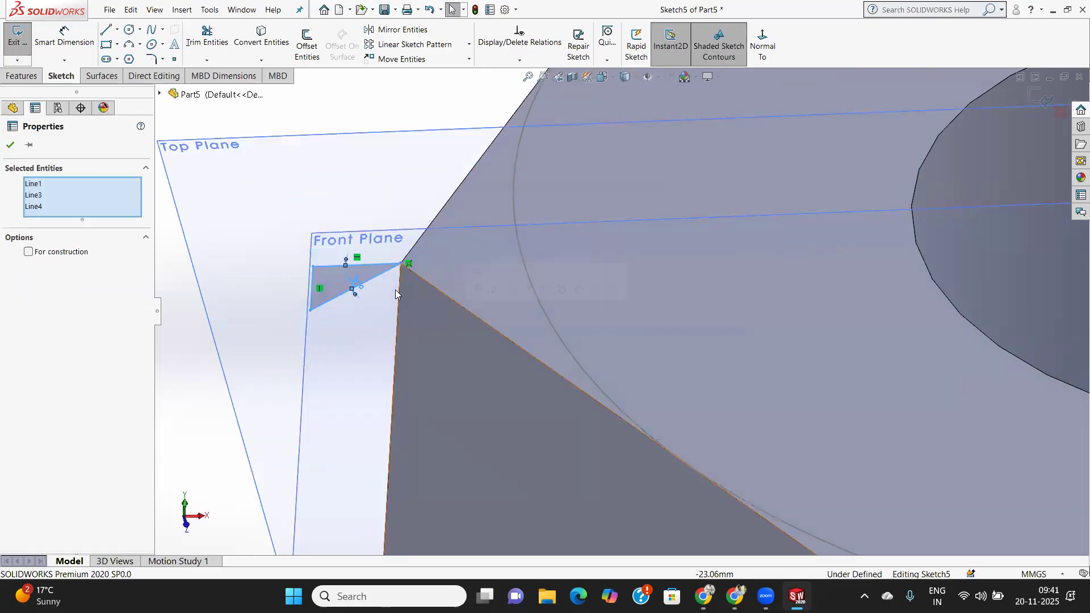
left_click(415, 59)
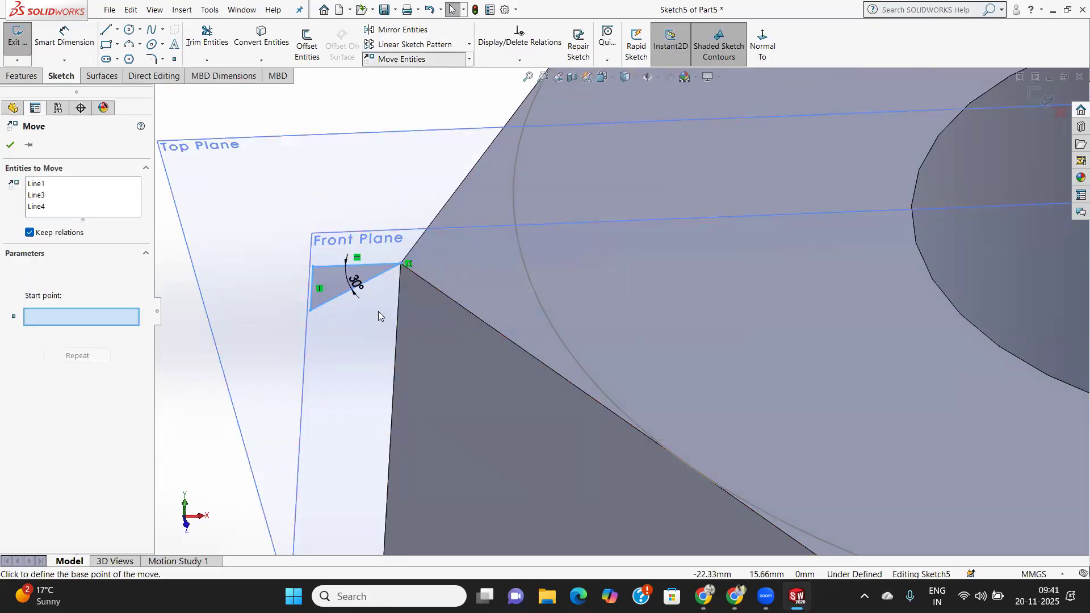
left_click(400, 265)
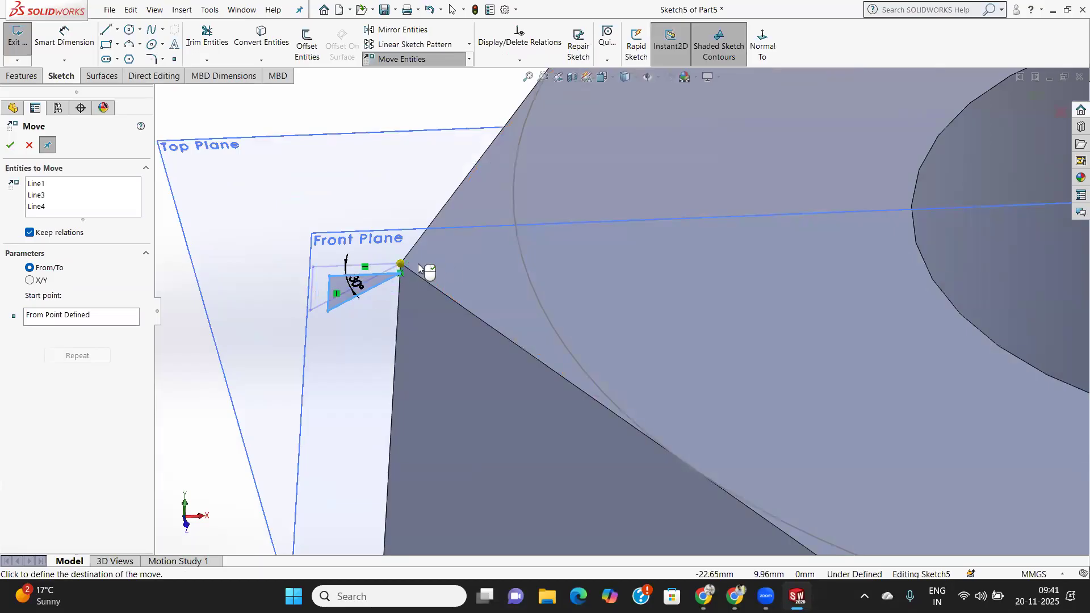
key("Escape")
key("Escape")
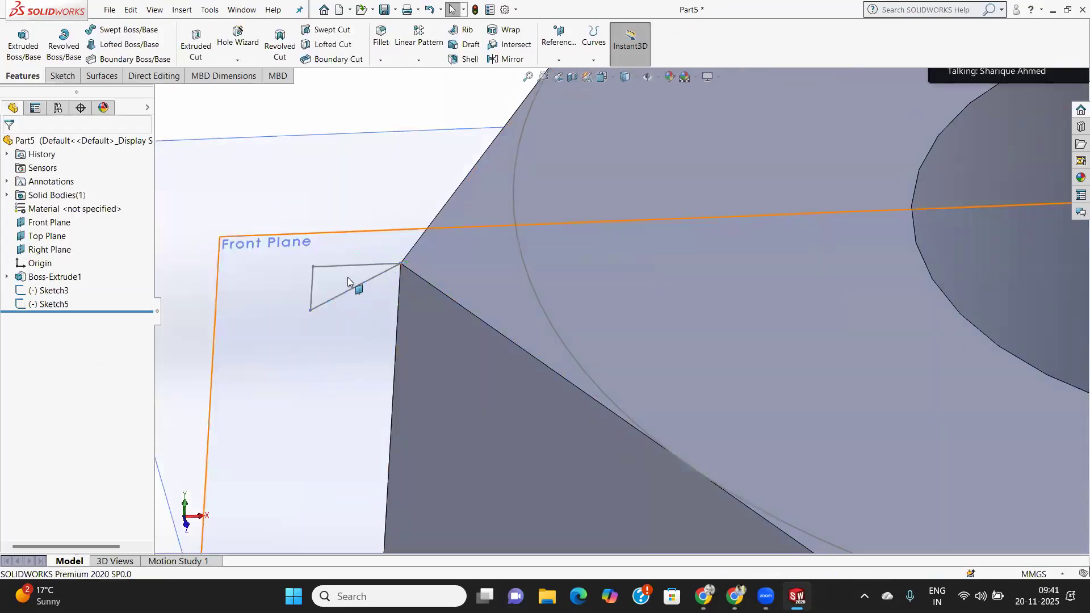
Open the triangle profile sketch on the Front Plane for editing again.
left_click(293, 256)
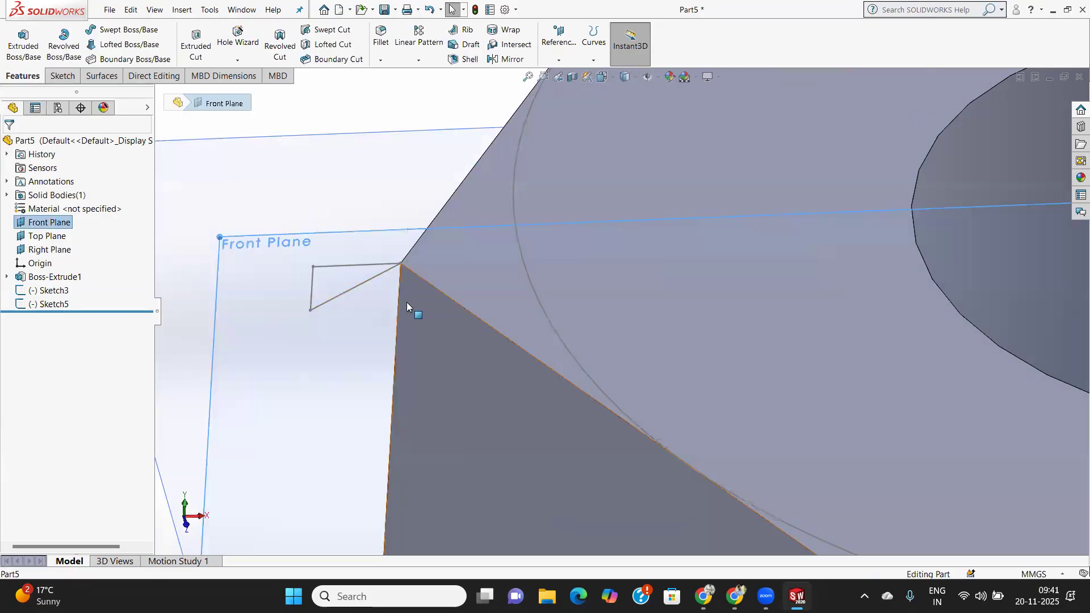
left_click(47, 305)
left_click(56, 278)
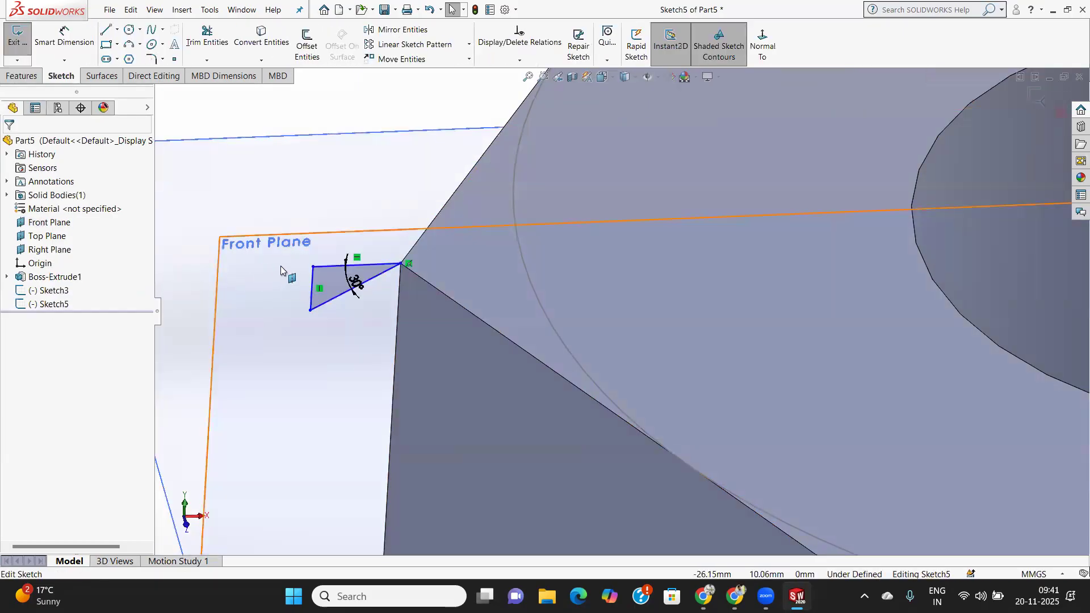
Review the relations of the triangle's three lines and delete the Horizontal relation from its upper side.
left_click_drag(283, 258, 421, 342)
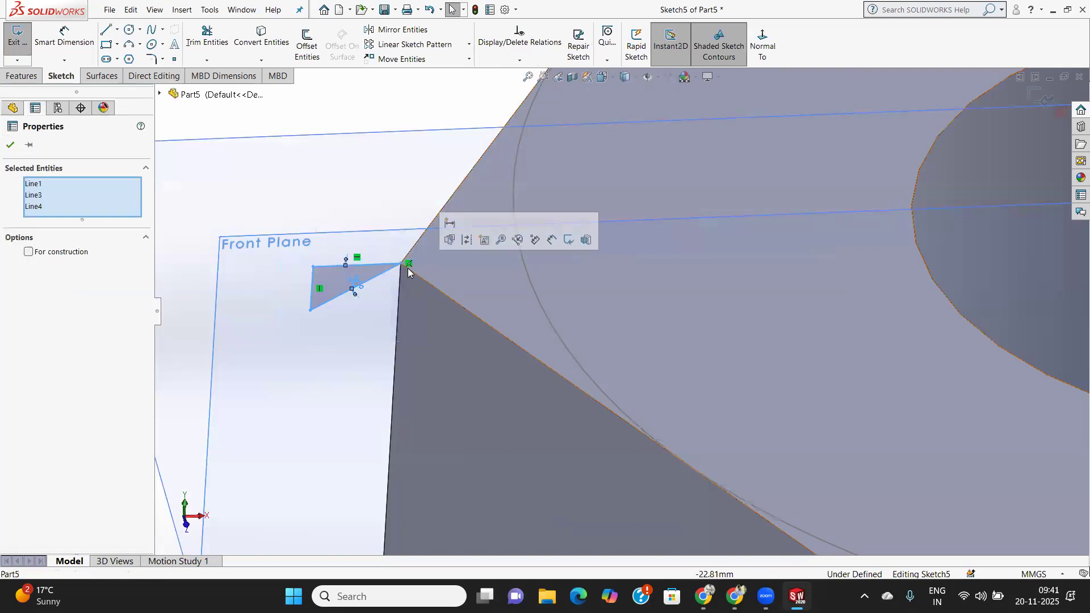
left_click(400, 265)
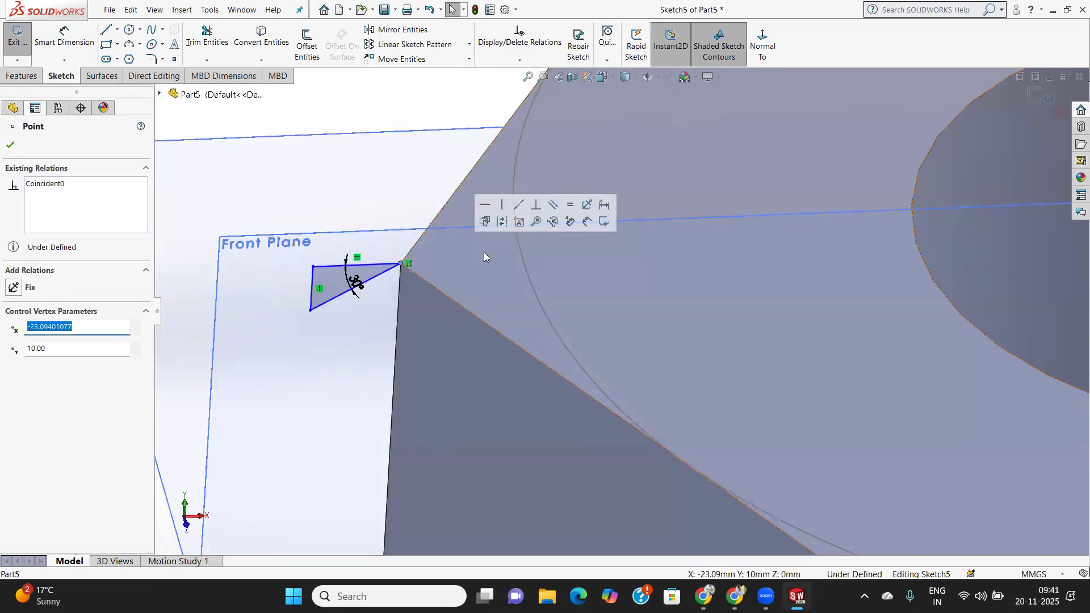
left_click_drag(278, 260, 425, 367)
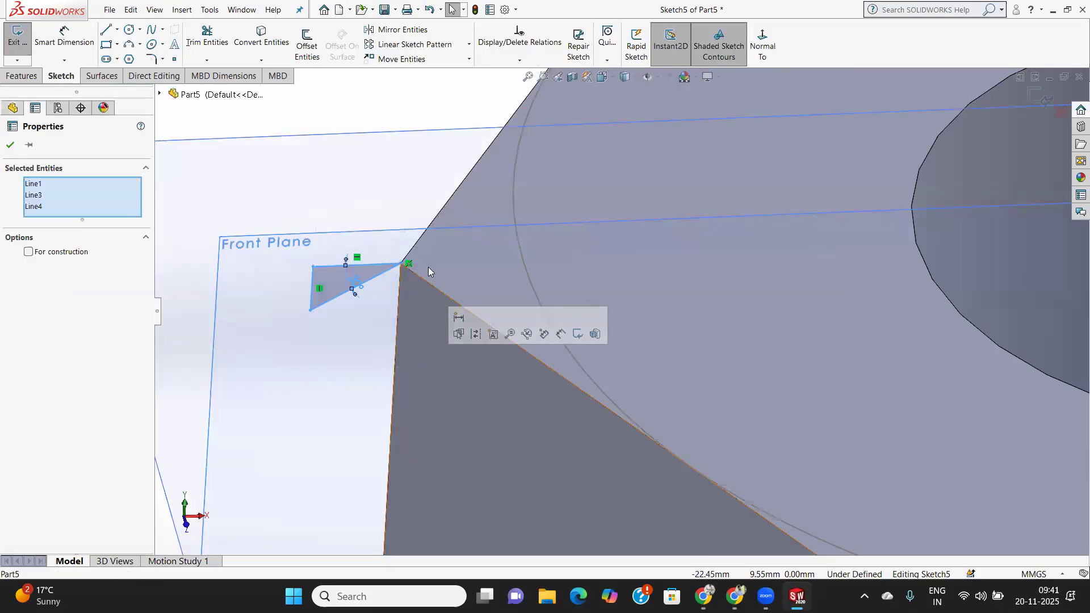
left_click(519, 60)
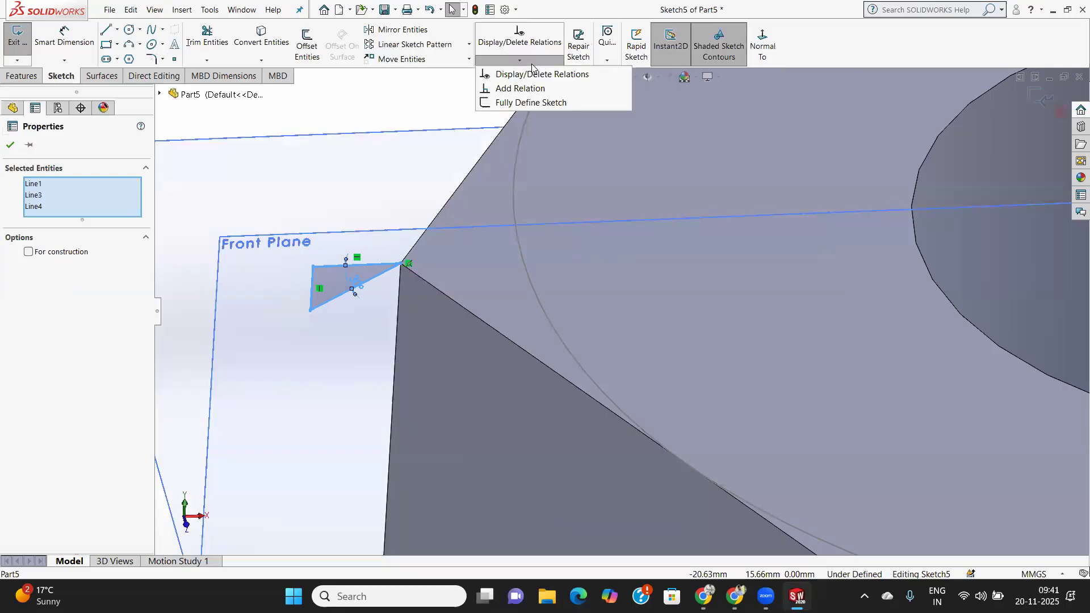
left_click(523, 74)
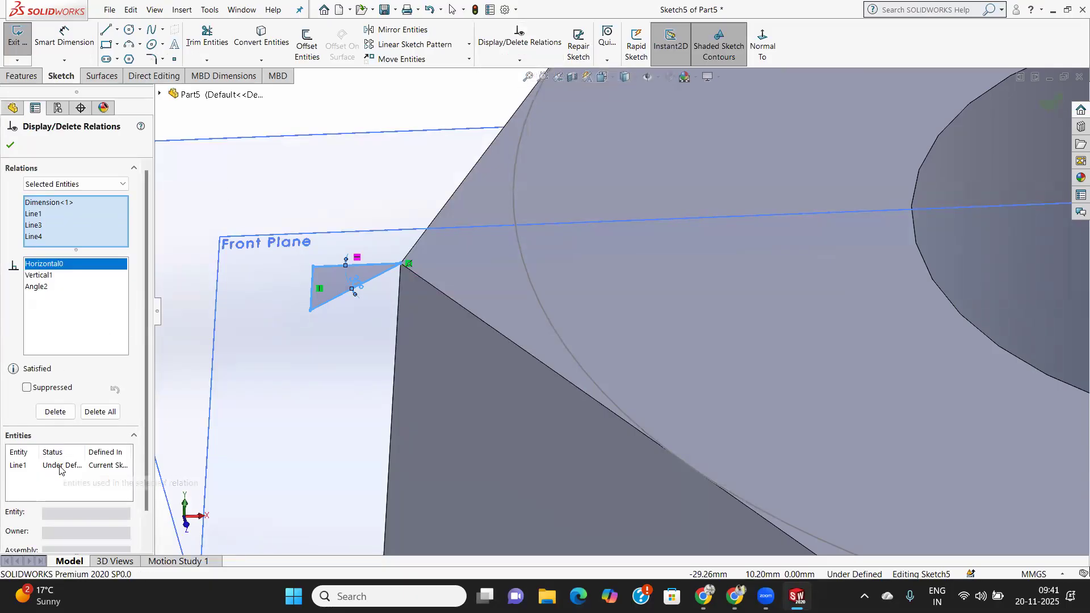
left_click(32, 478)
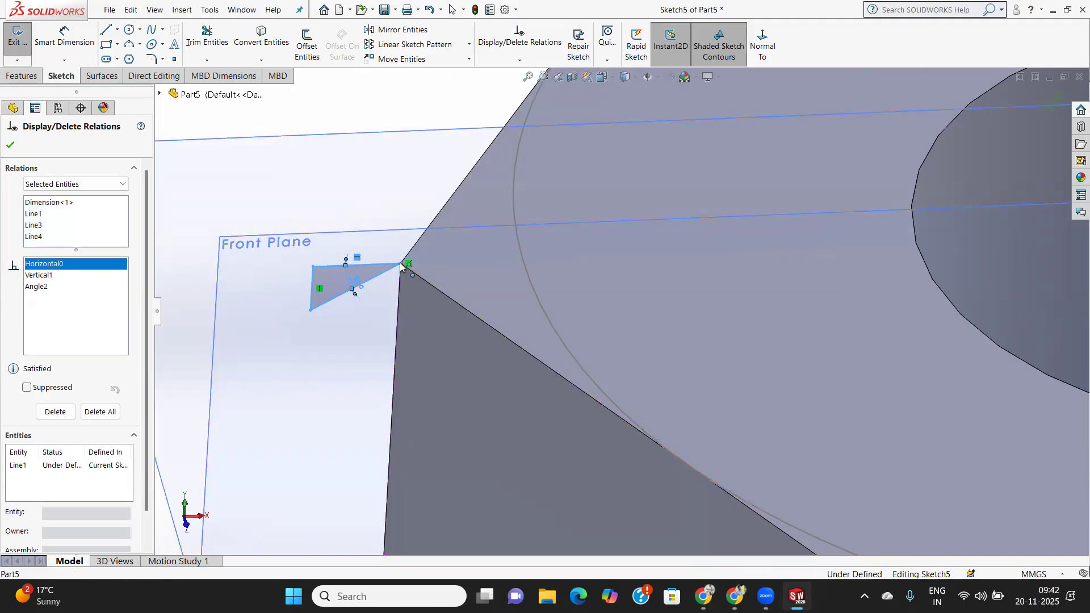
left_click(40, 276)
left_click(42, 287)
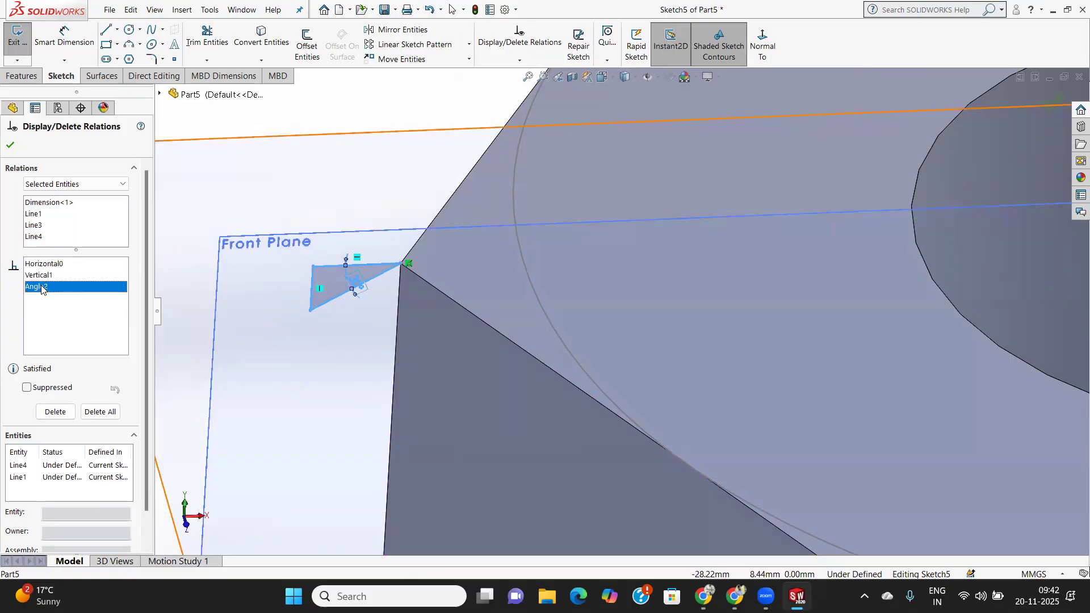
left_click(43, 264)
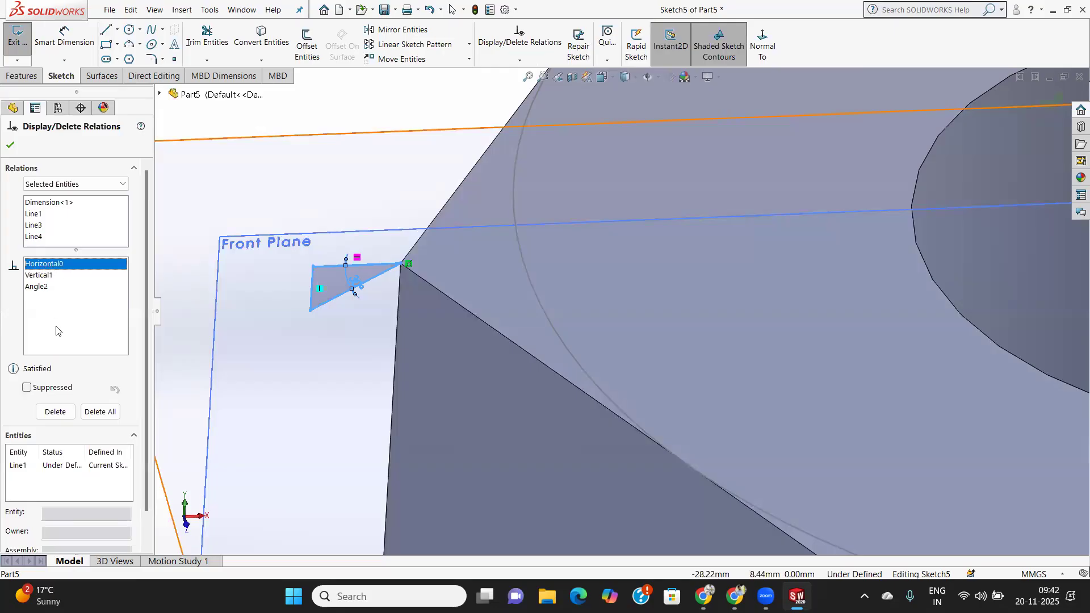
left_click(62, 414)
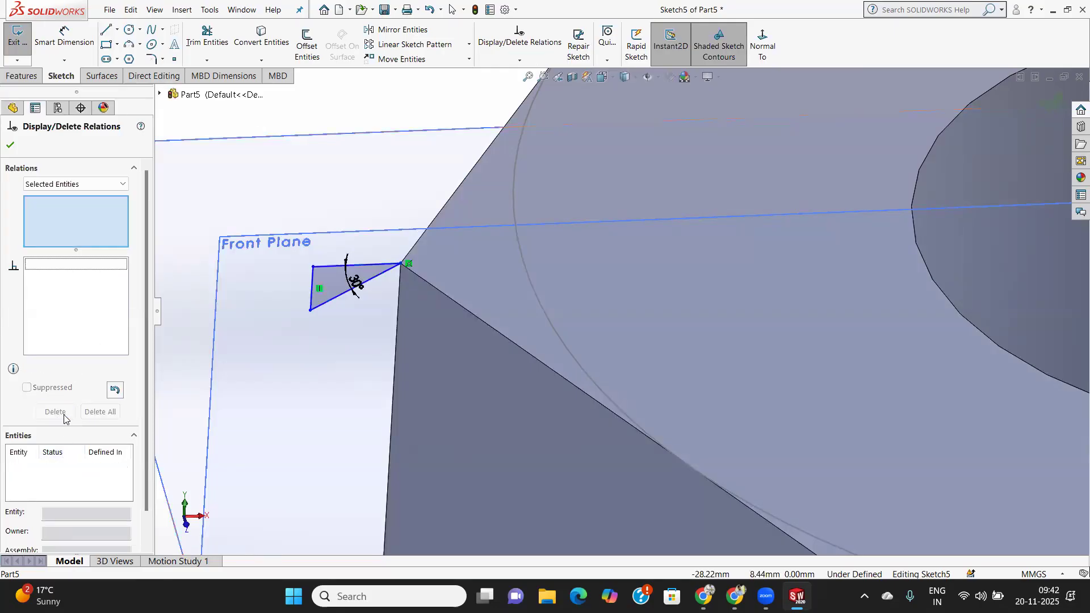
left_click(10, 144)
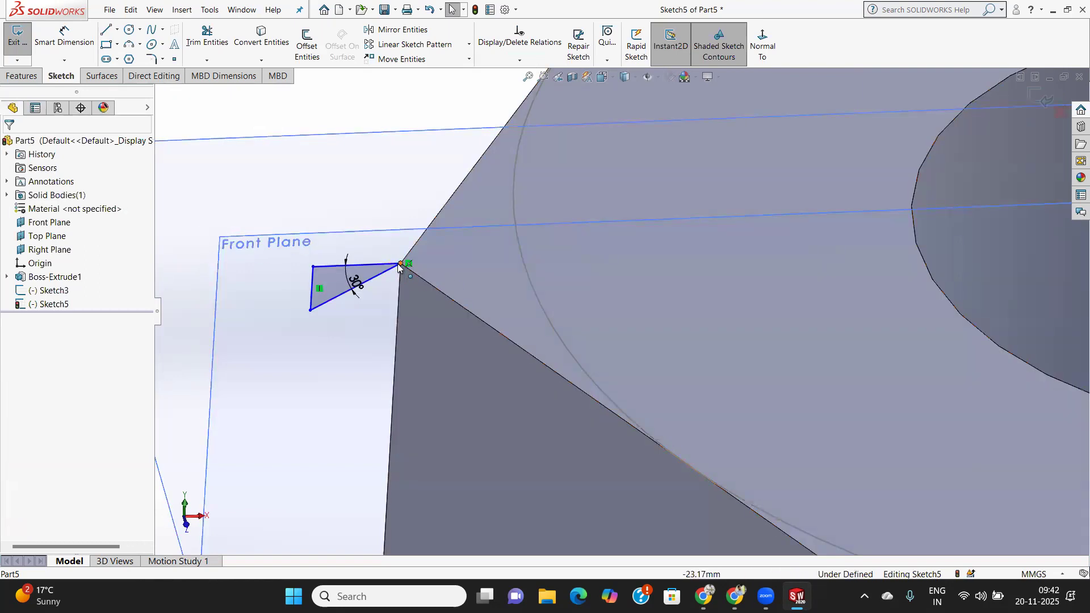
Inspect the relations on the triangle's corner point touching the nut and examine the profile's position against the nut.
left_click_drag(260, 252, 437, 330)
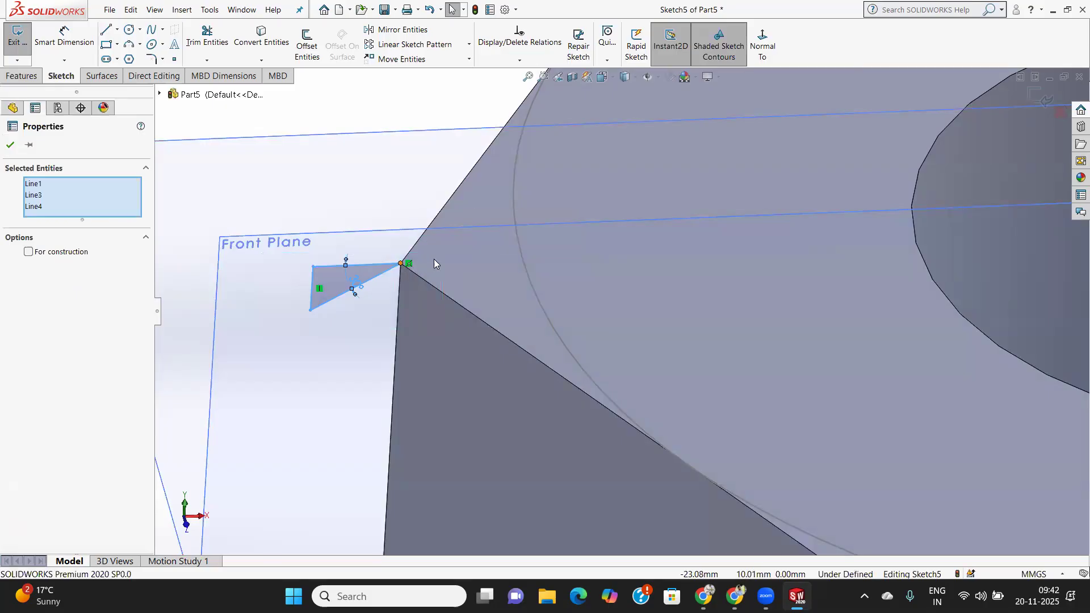
left_click(401, 263)
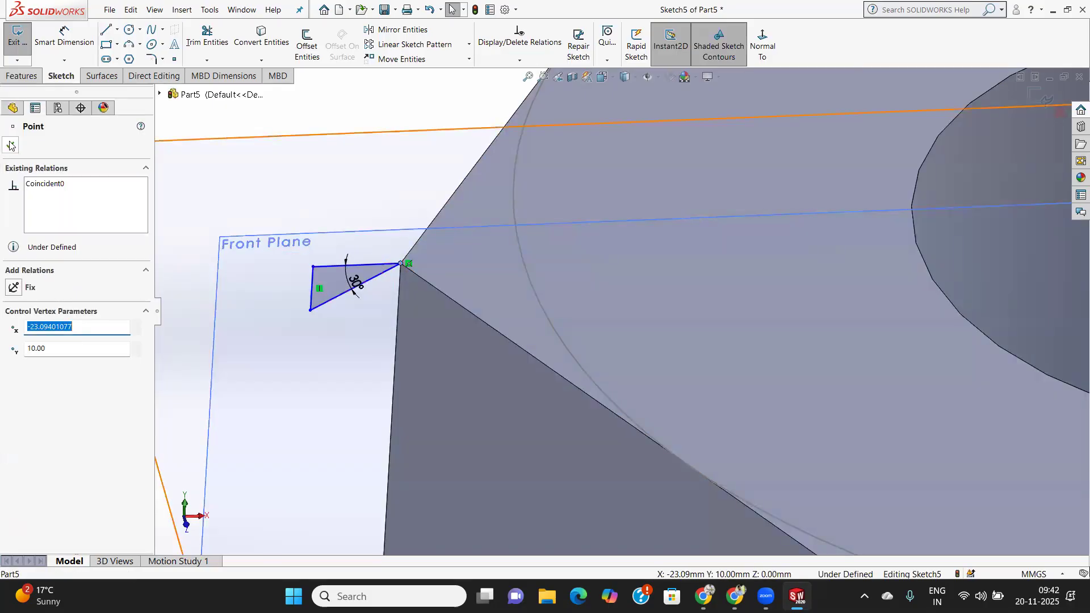
key("Escape")
scroll(400, 312, "down", 3)
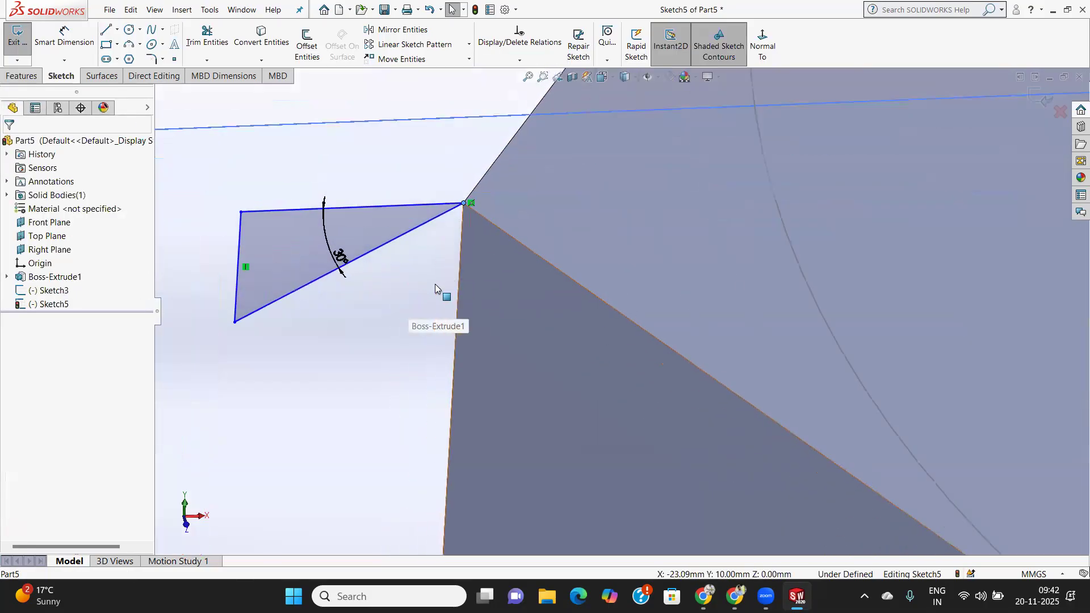
scroll(688, 259, "up", 10)
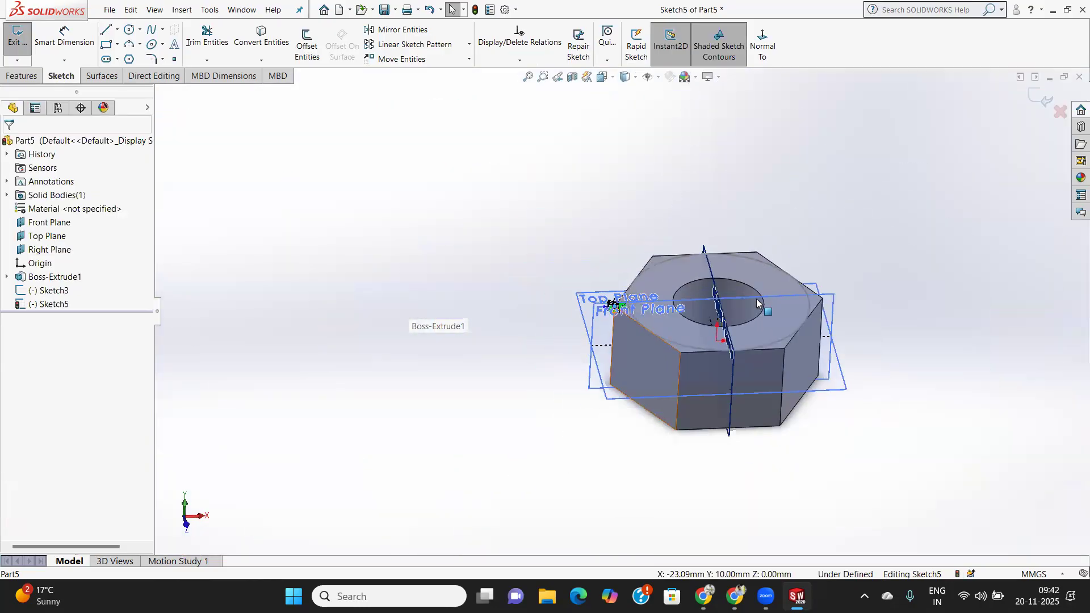
scroll(613, 305, "down", 10)
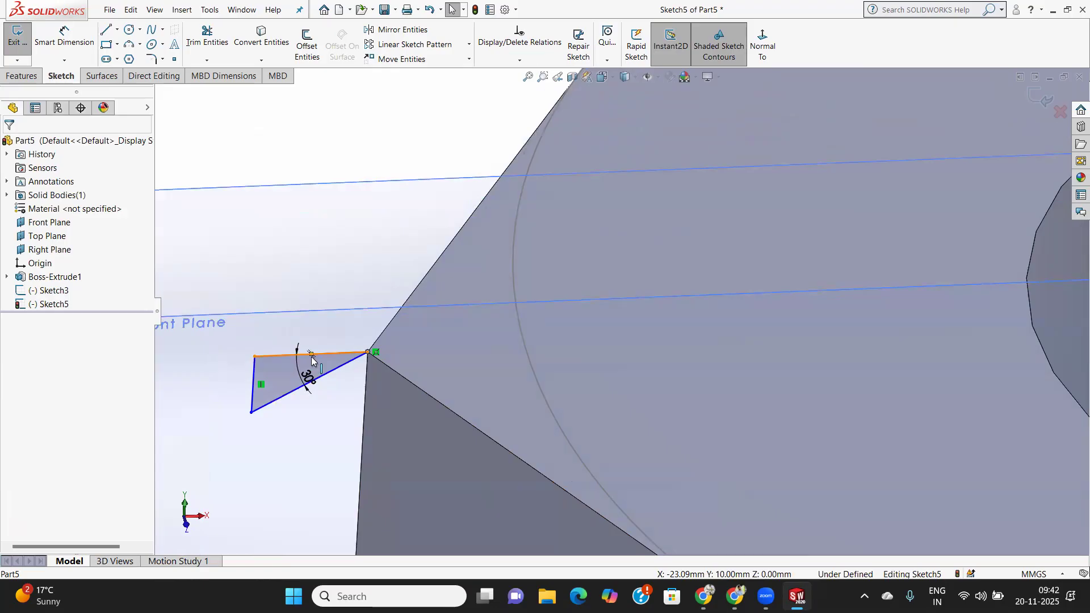
scroll(317, 359, "up", 5)
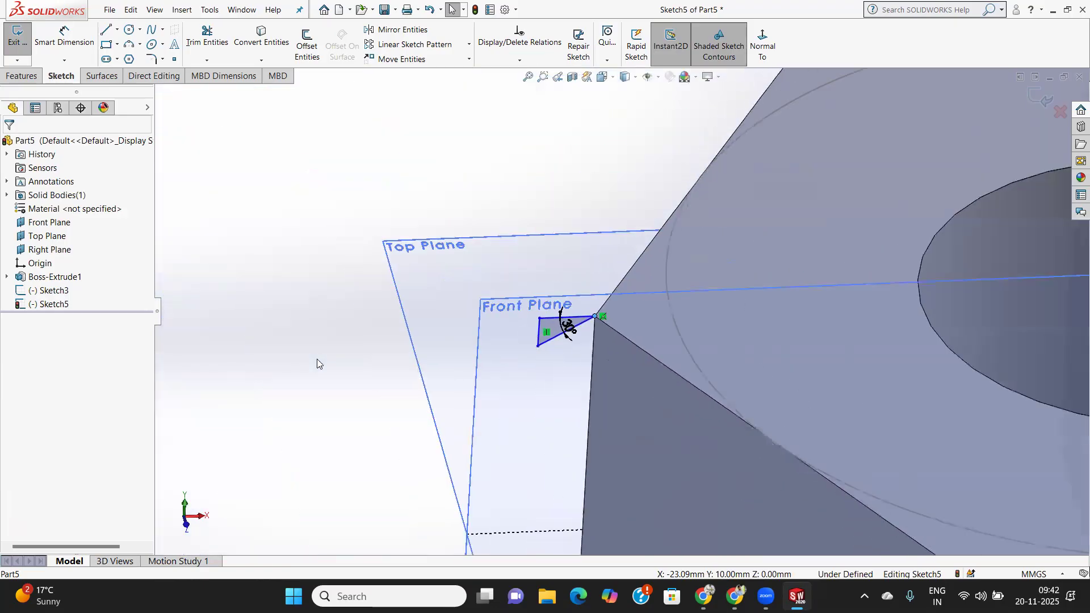
scroll(316, 359, "up", 3)
scroll(653, 332, "down", 5)
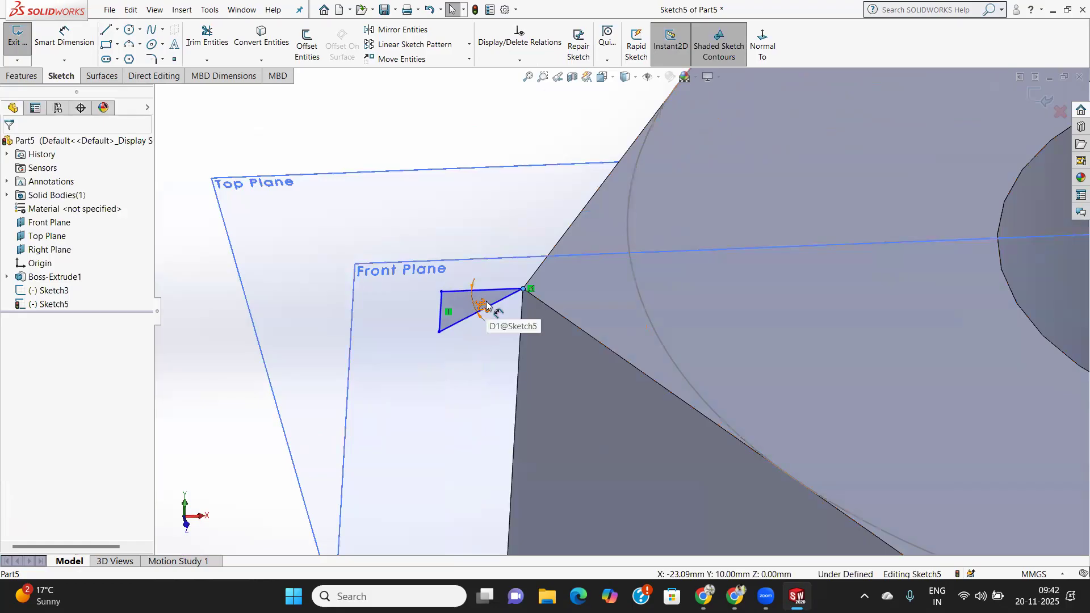
Try to move the three-line triangle profile away from the nut by its corner point on the nut's edge.
left_click_drag(399, 275, 590, 361)
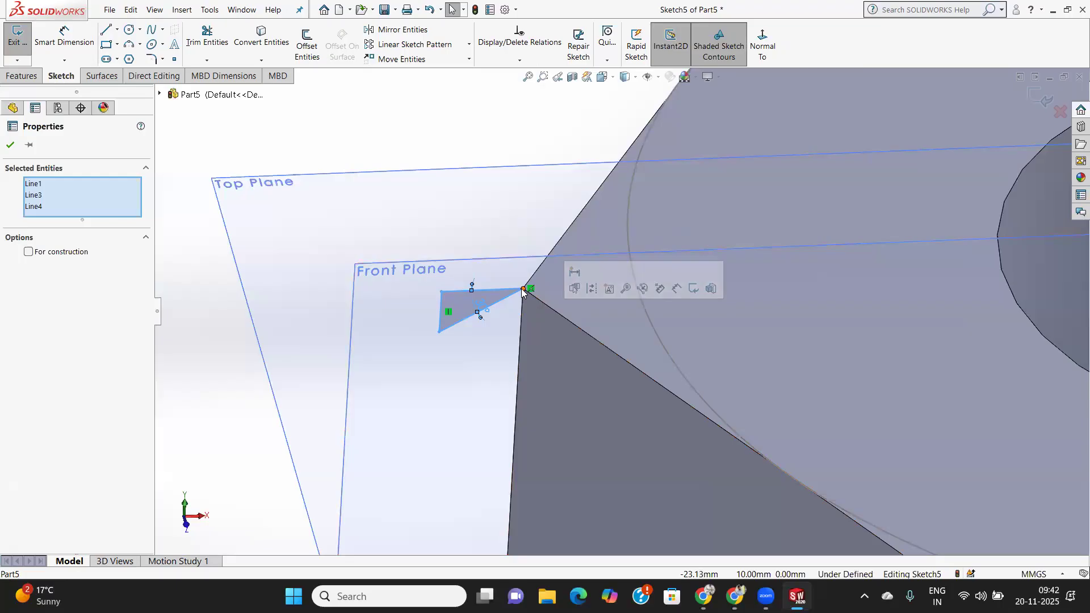
left_click(523, 290)
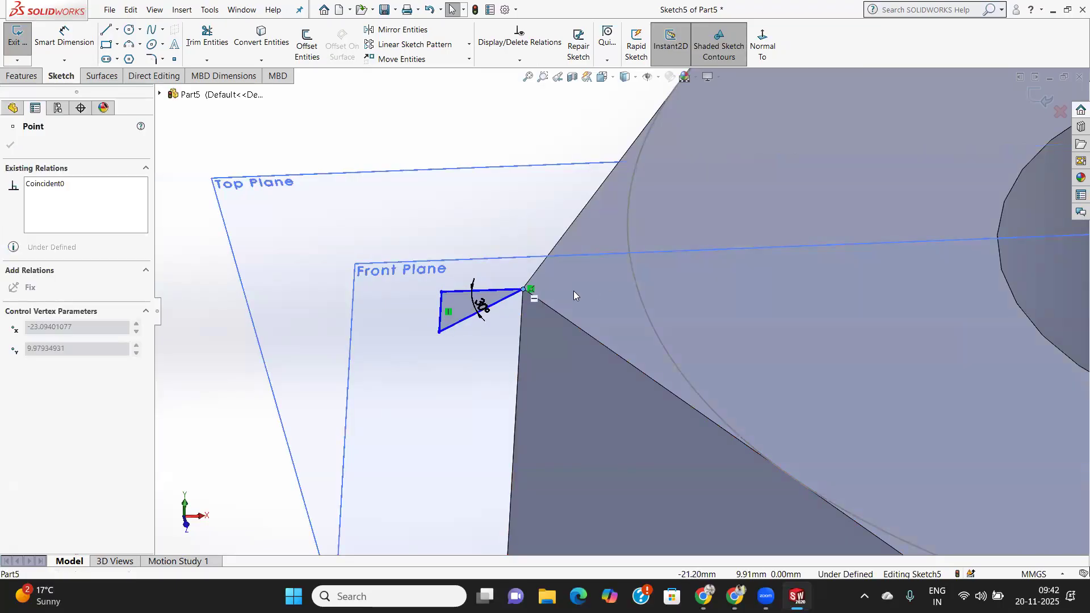
left_click_drag(523, 289, 450, 385)
left_click(517, 383)
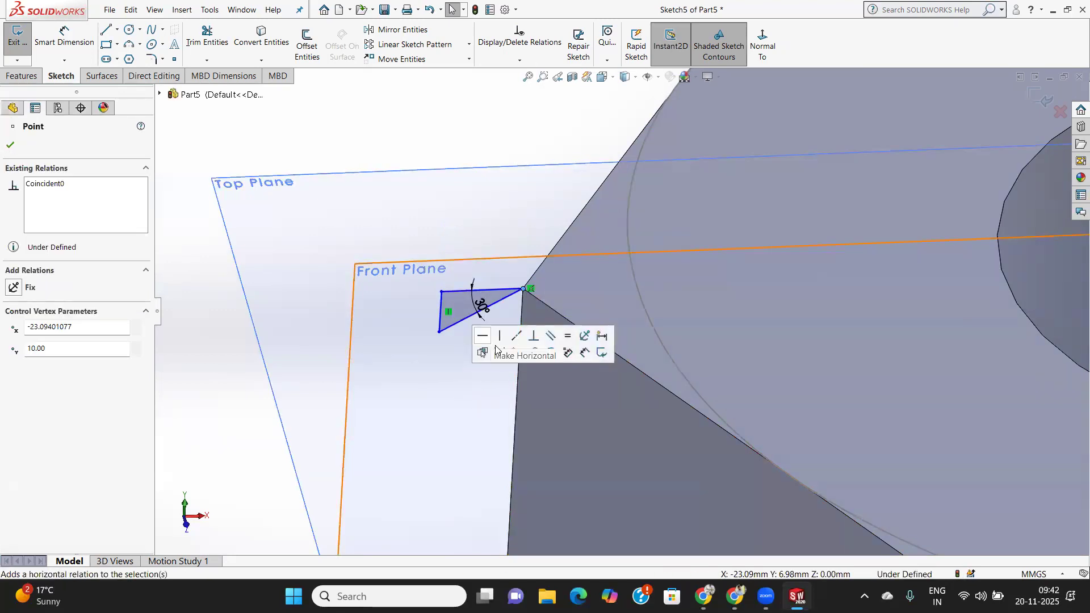
Delete the Angle and Vertical relations from the triangle's three lines.
left_click_drag(415, 280, 554, 387)
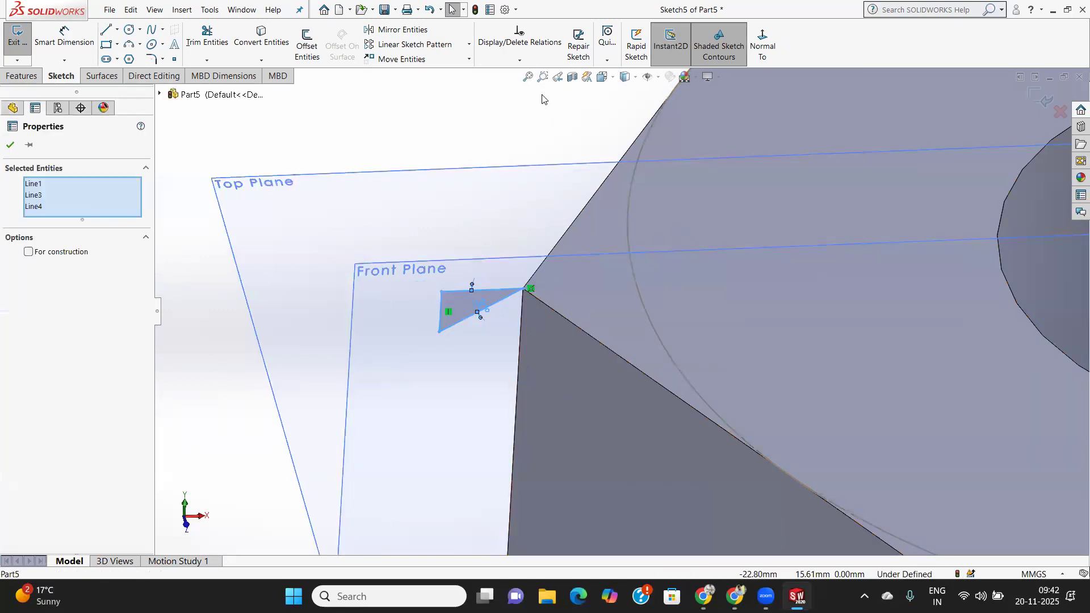
left_click(523, 46)
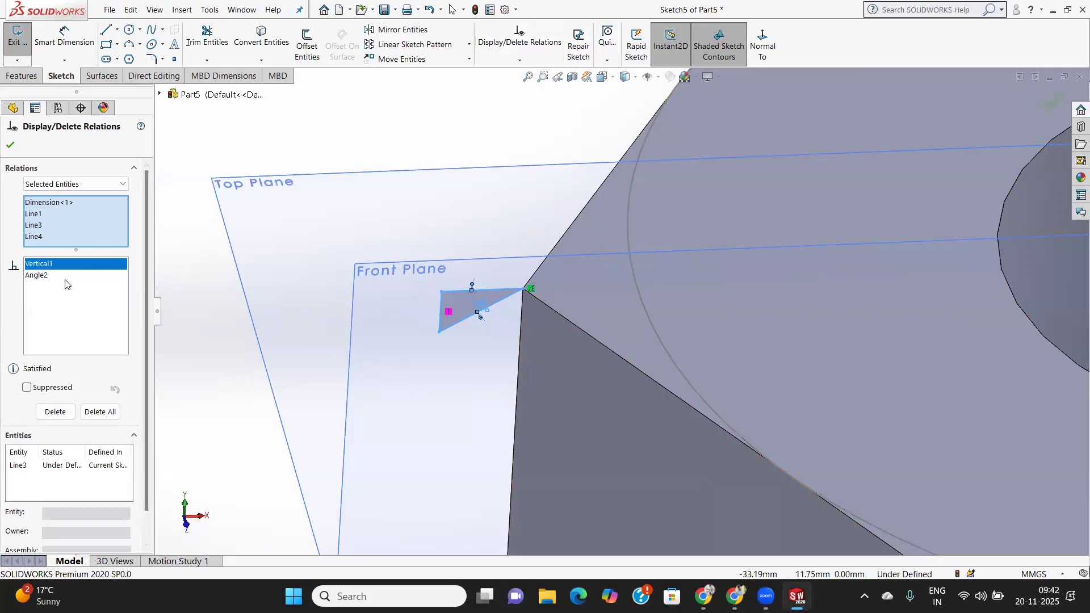
left_click(51, 277)
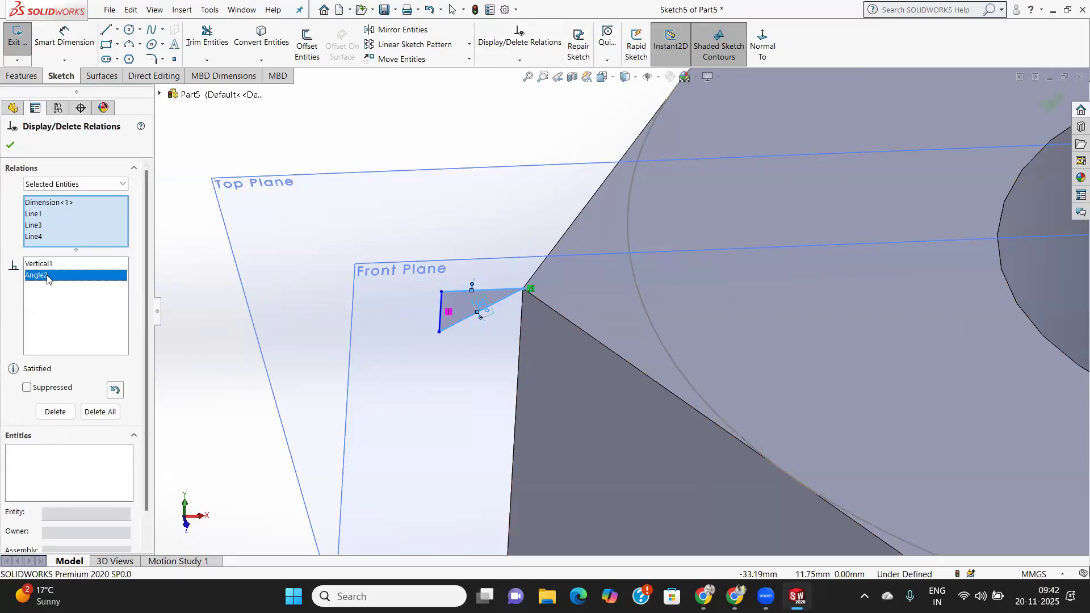
left_click(55, 413)
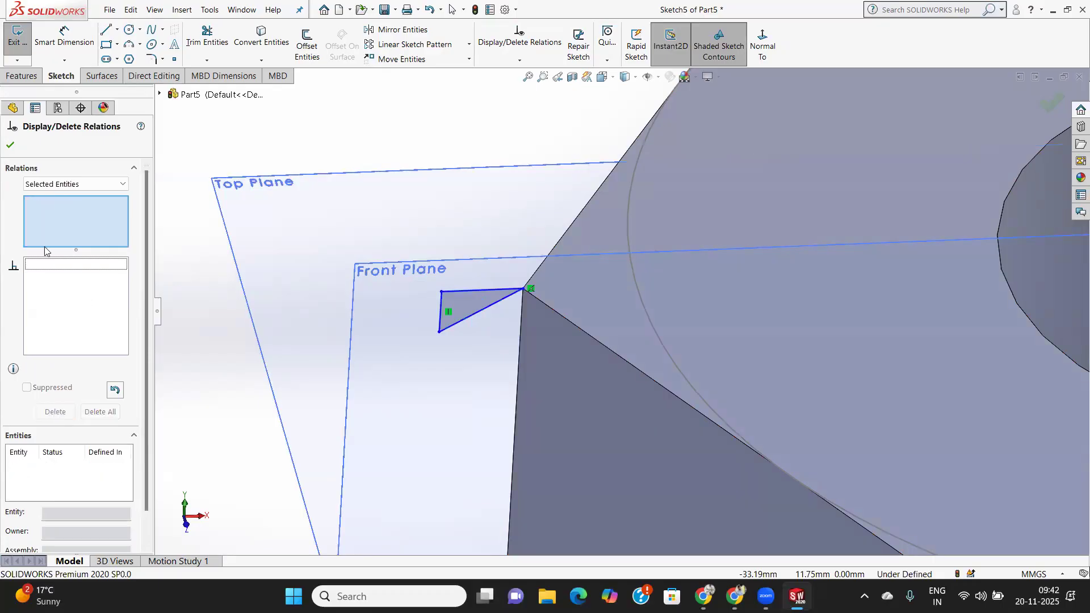
left_click_drag(419, 274, 541, 378)
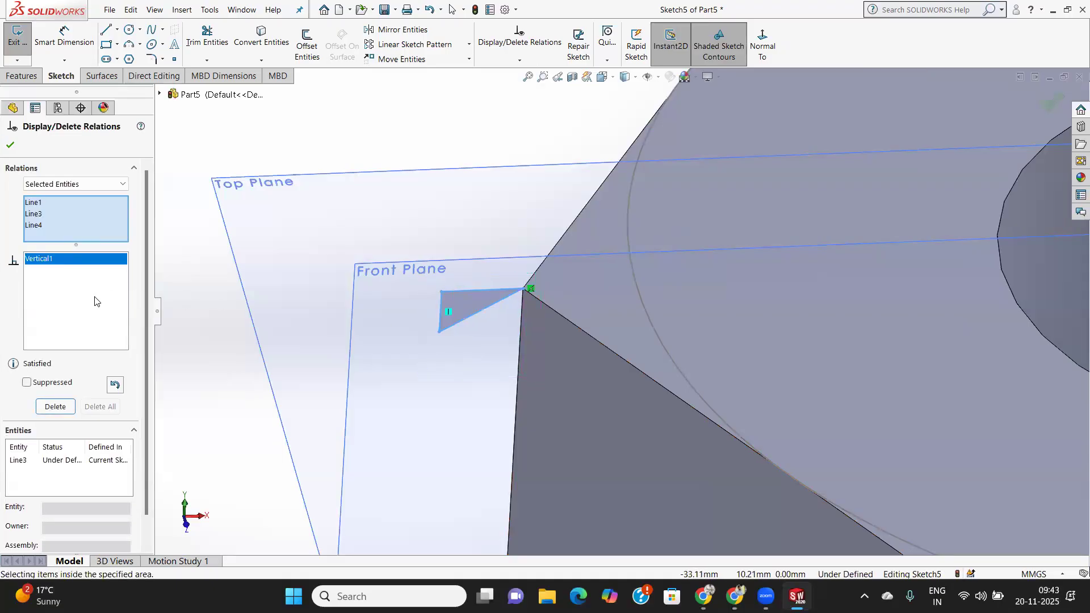
left_click(55, 407)
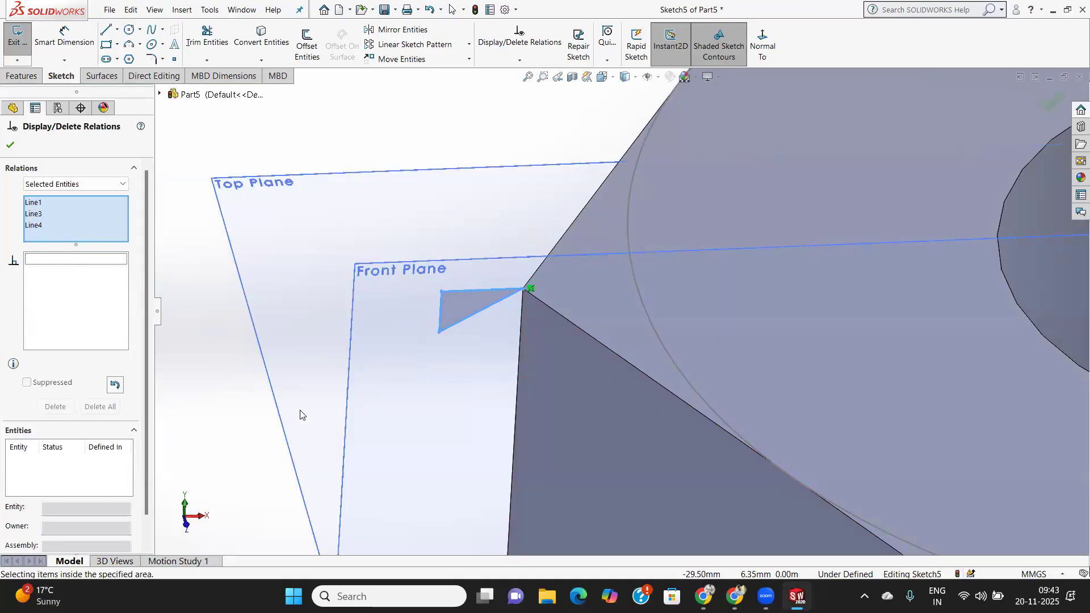
Inspect the Coincident relation of the triangle's corner point and check its three lines for remaining relations.
left_click(524, 289)
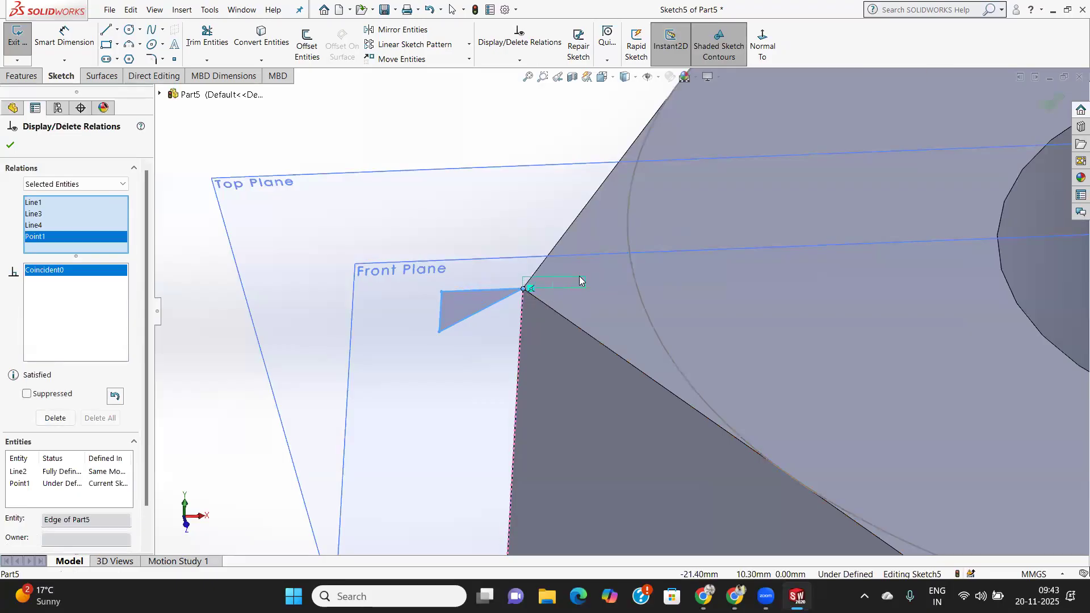
left_click_drag(579, 276, 586, 276)
left_click_drag(418, 278, 516, 388)
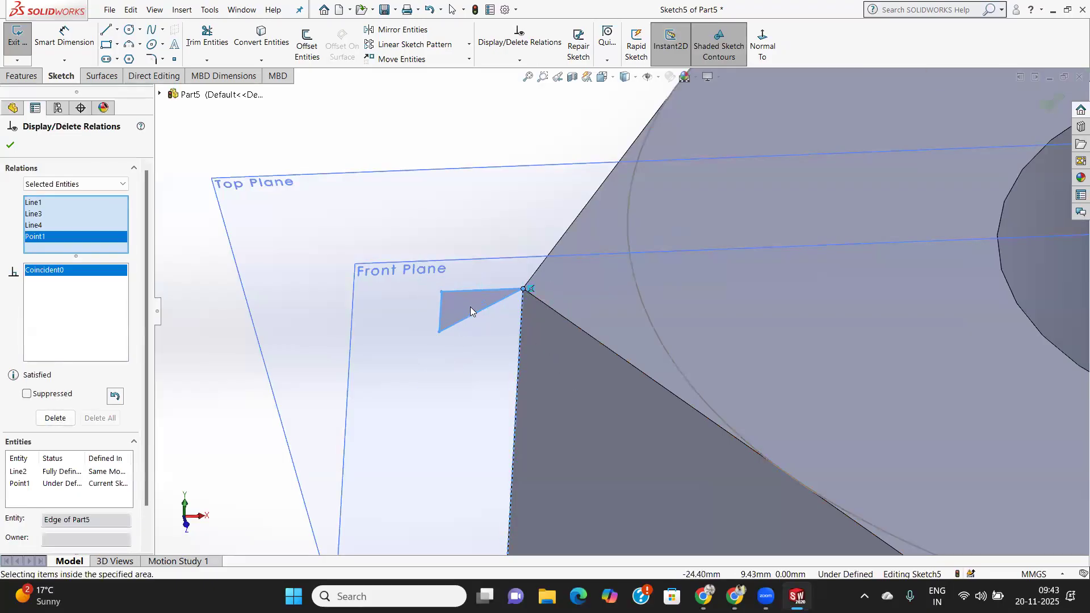
left_click(523, 293)
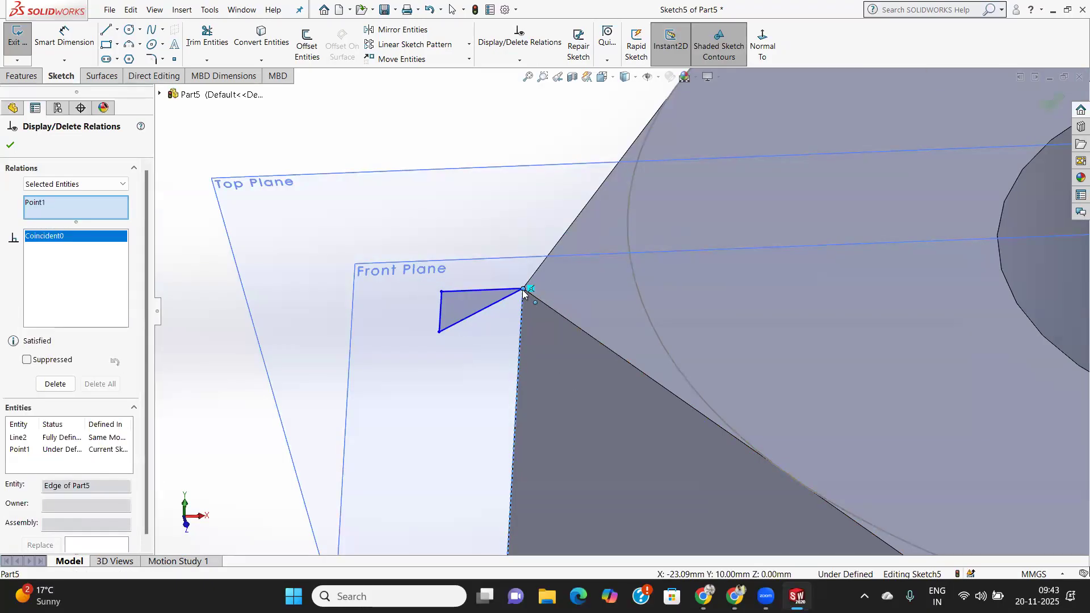
left_click(523, 290)
left_click(571, 292)
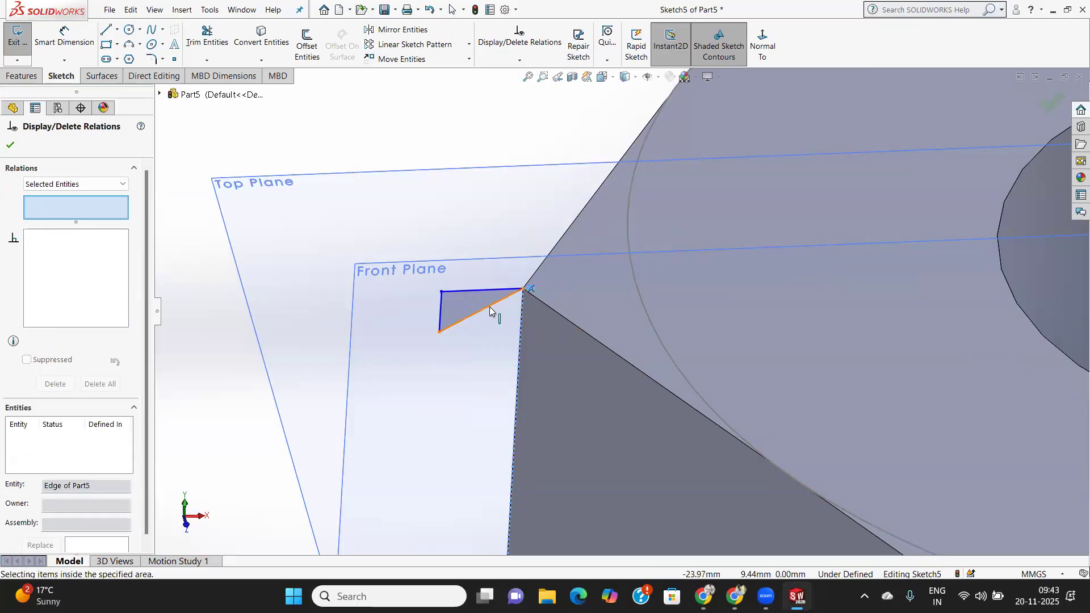
scroll(491, 312, "down", 2)
scroll(494, 317, "up", 4)
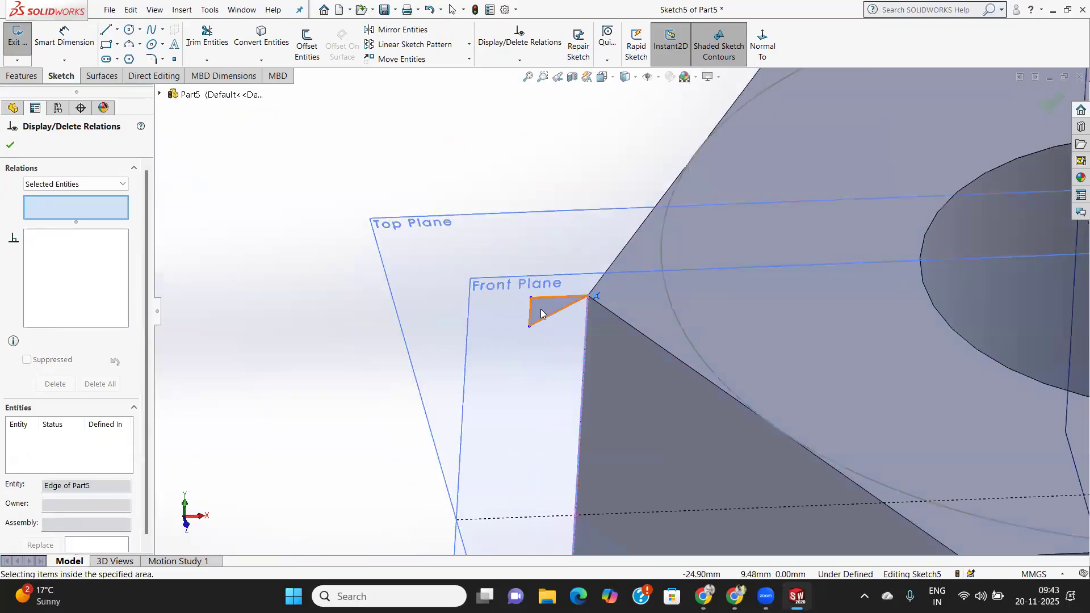
left_click_drag(513, 293, 625, 355)
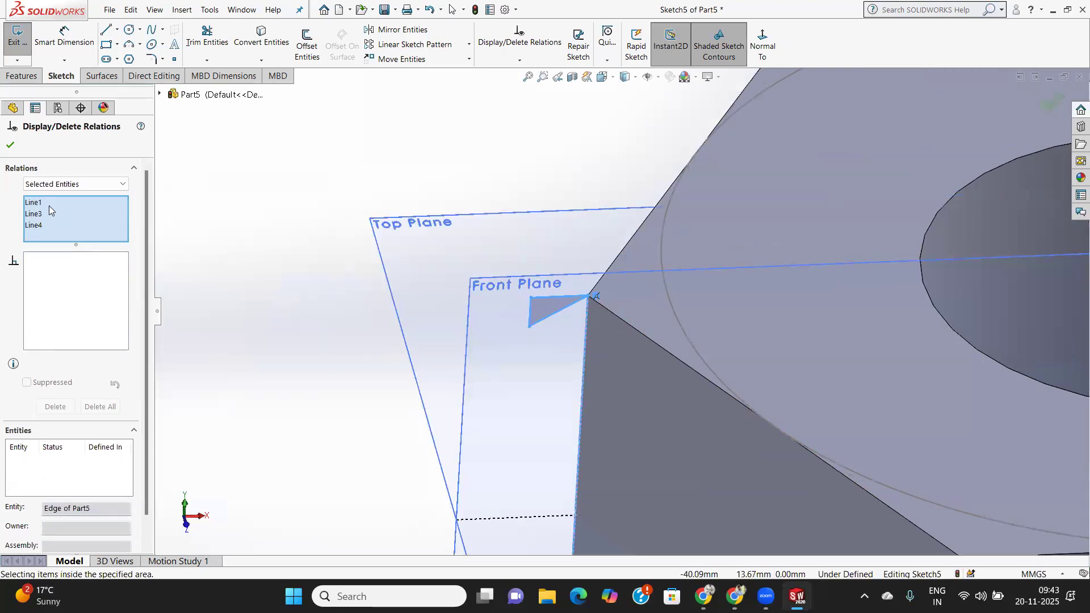
left_click(3, 143)
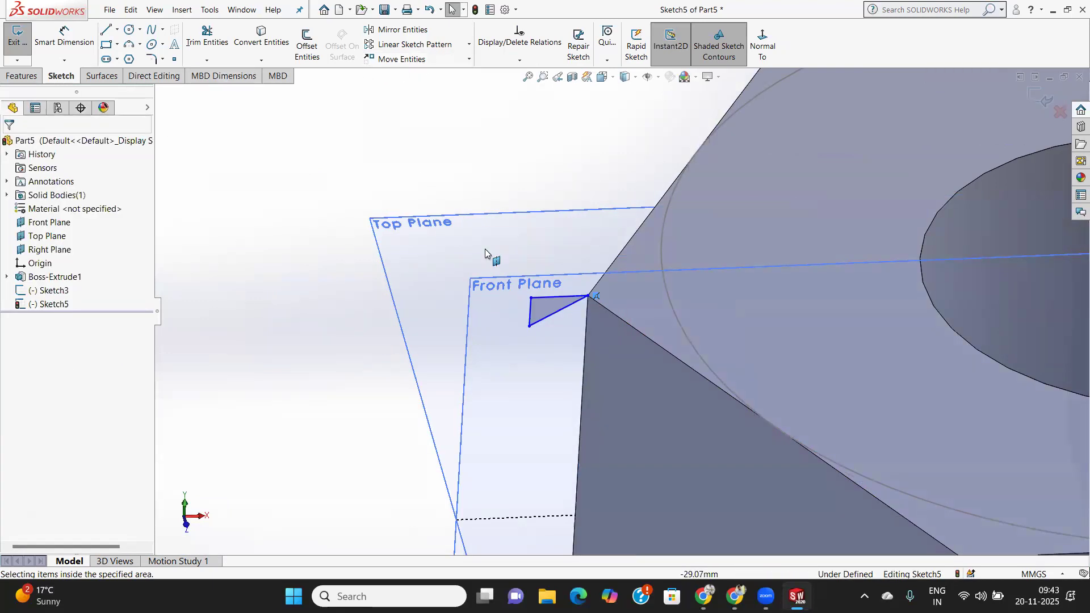
Replace the triangle with a new one running from the circle to the nut's upper corner, down the vertical edge and back.
left_click_drag(520, 288, 626, 357)
key("Delete")
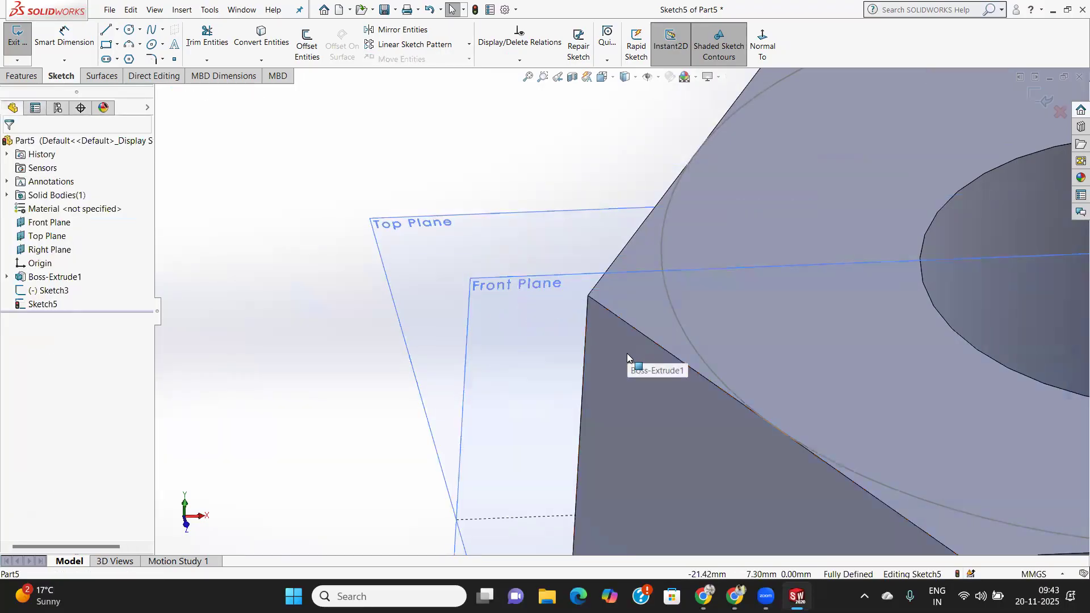
mouse_move(799, 367)
middle_mouse_down()
mouse_move(817, 366)
mouse_move(815, 358)
middle_mouse_up()
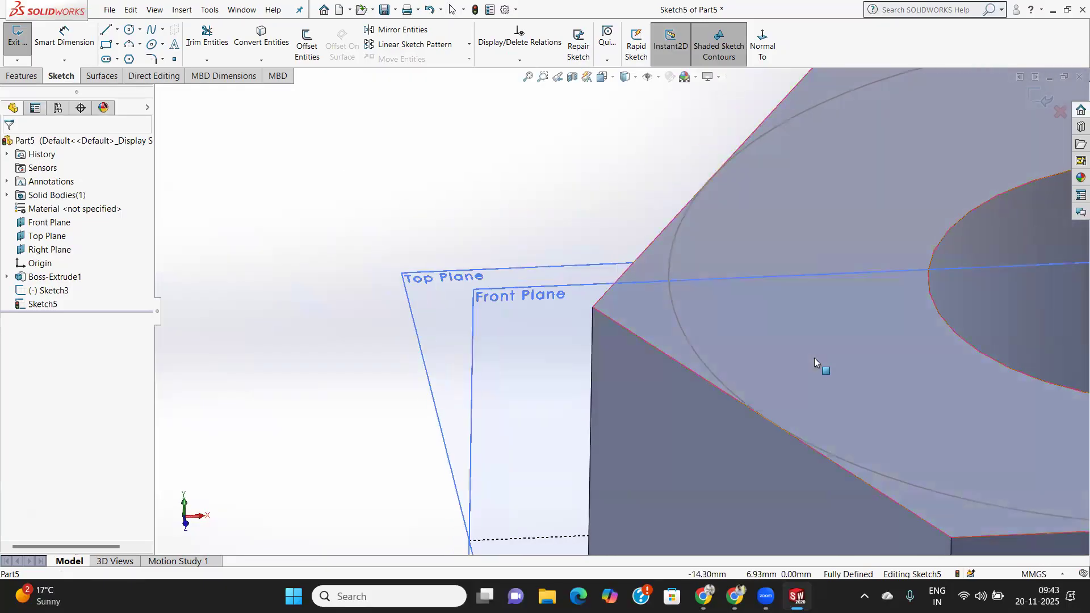
left_click(107, 31)
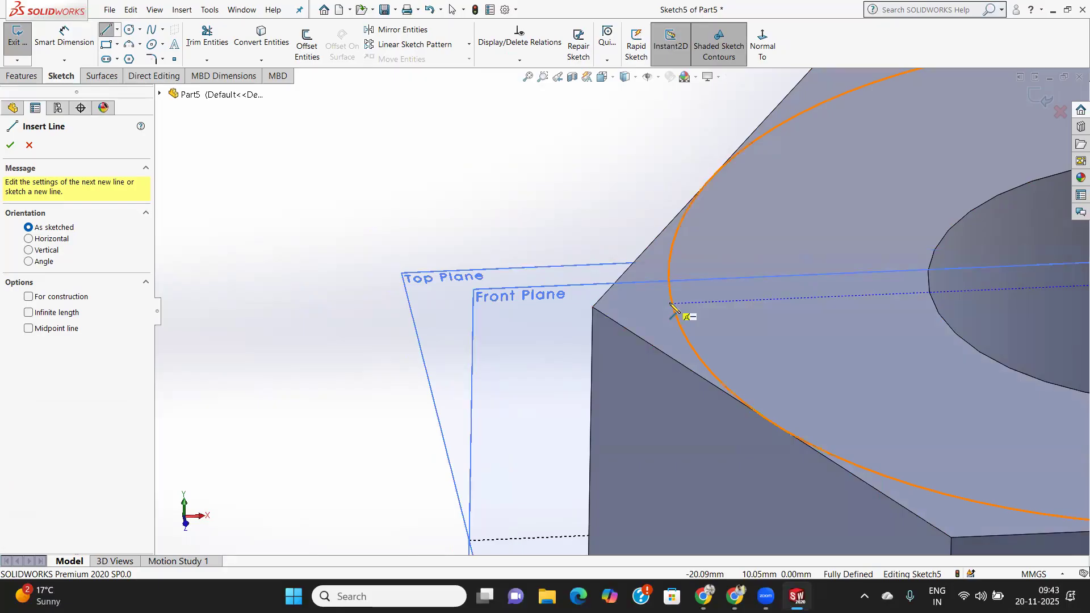
left_click(672, 305)
left_click(593, 307)
left_click(592, 358)
left_click(673, 303)
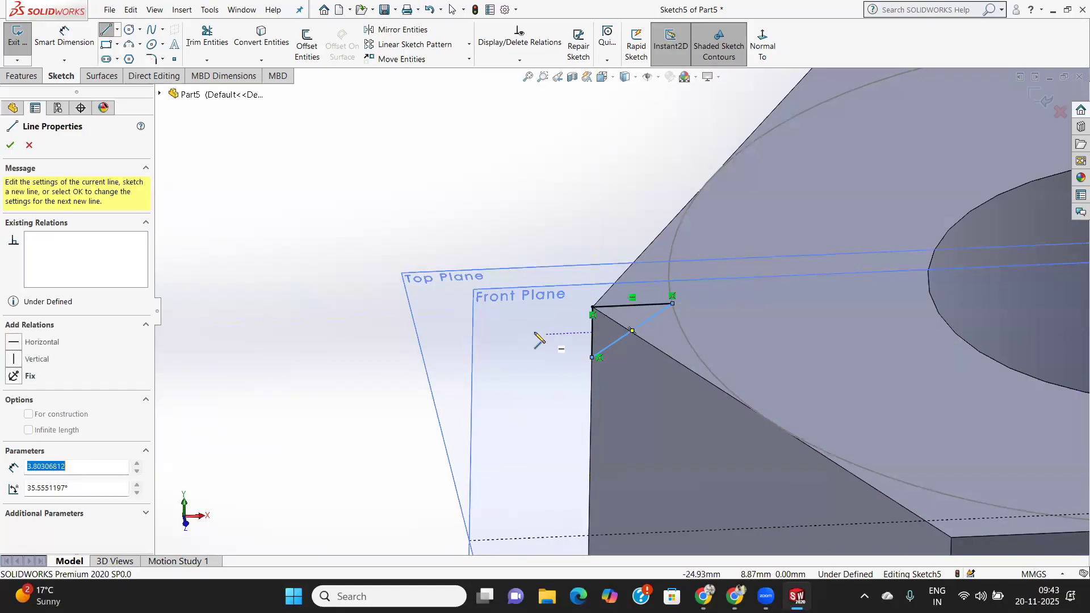
left_click(16, 142)
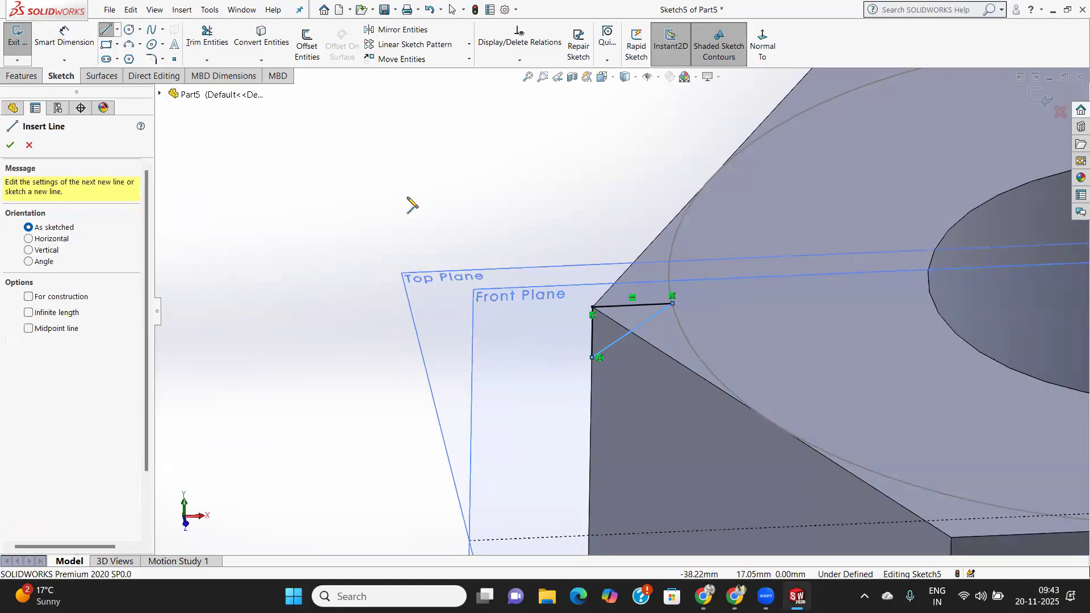
Dimension the angle between the triangle's horizontal and sloping lines as 30 degrees.
left_click(64, 37)
left_click(655, 305)
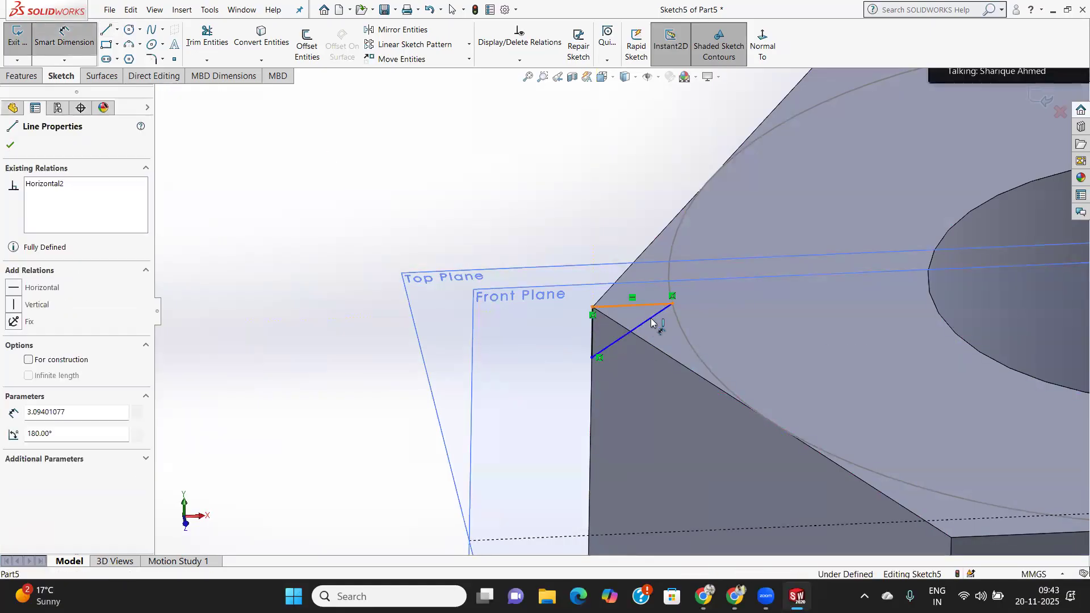
left_click(652, 317)
left_click(626, 327)
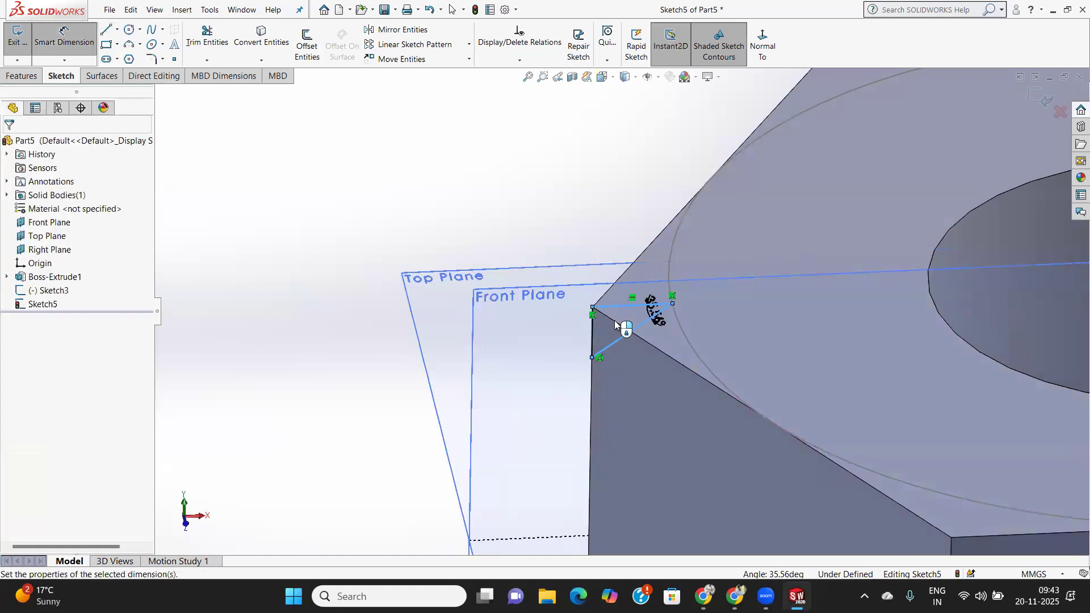
type("30")
key("Return")
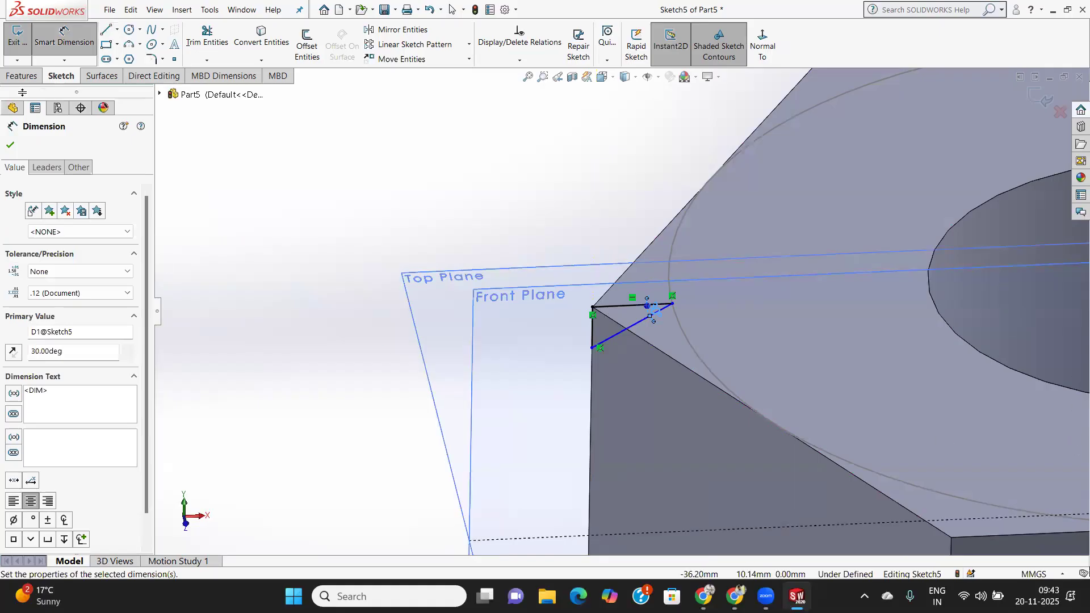
left_click(12, 147)
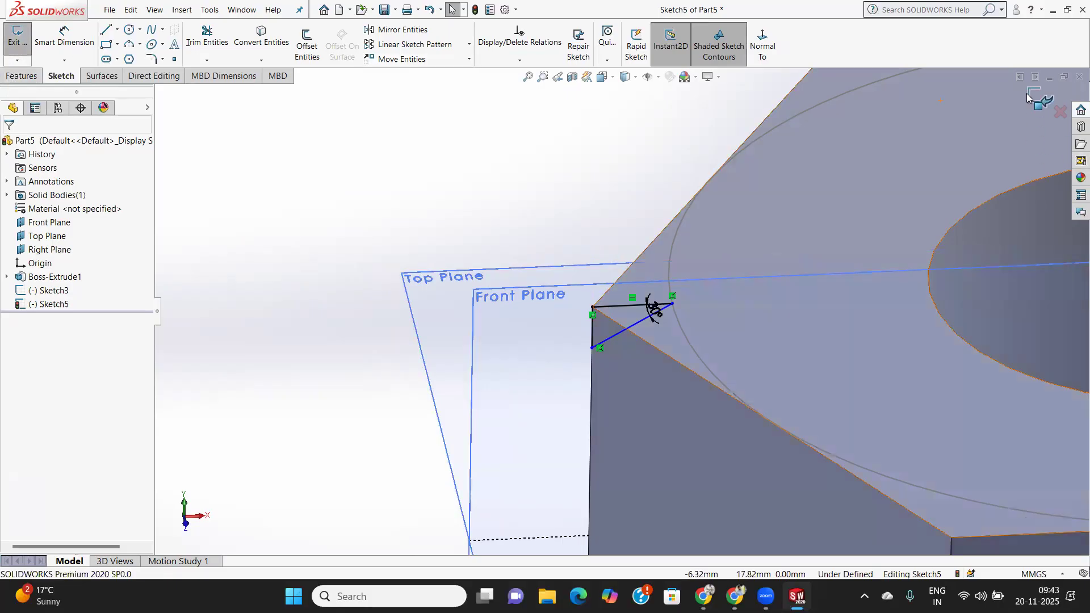
Exit the sketch and make a Swept Cut with the triangle sketch as profile and the upper face's circle sketch as path.
left_click(1043, 98)
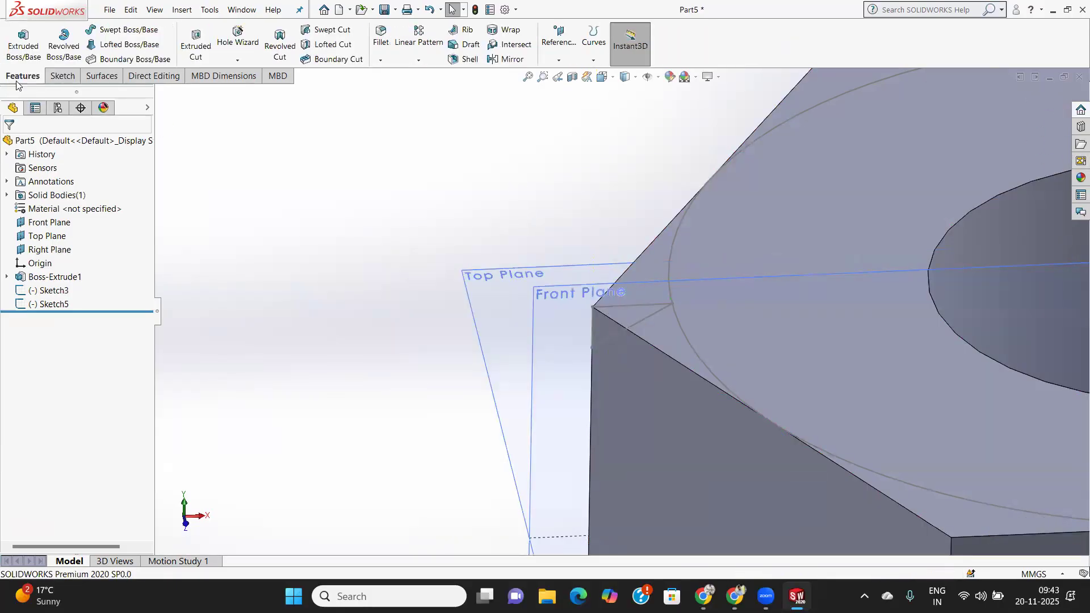
left_click(328, 30)
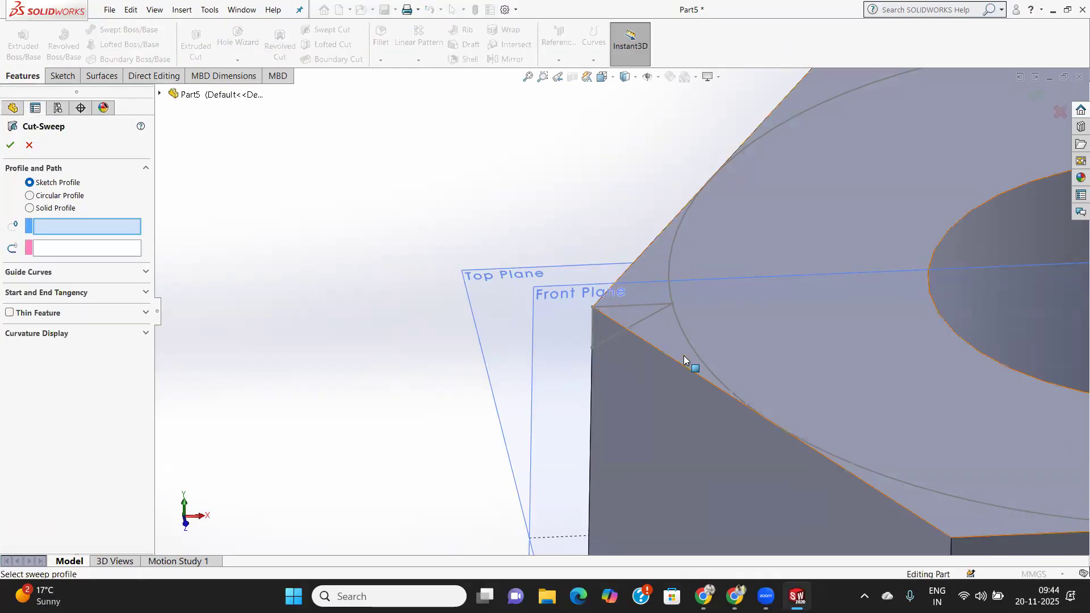
left_click(644, 318)
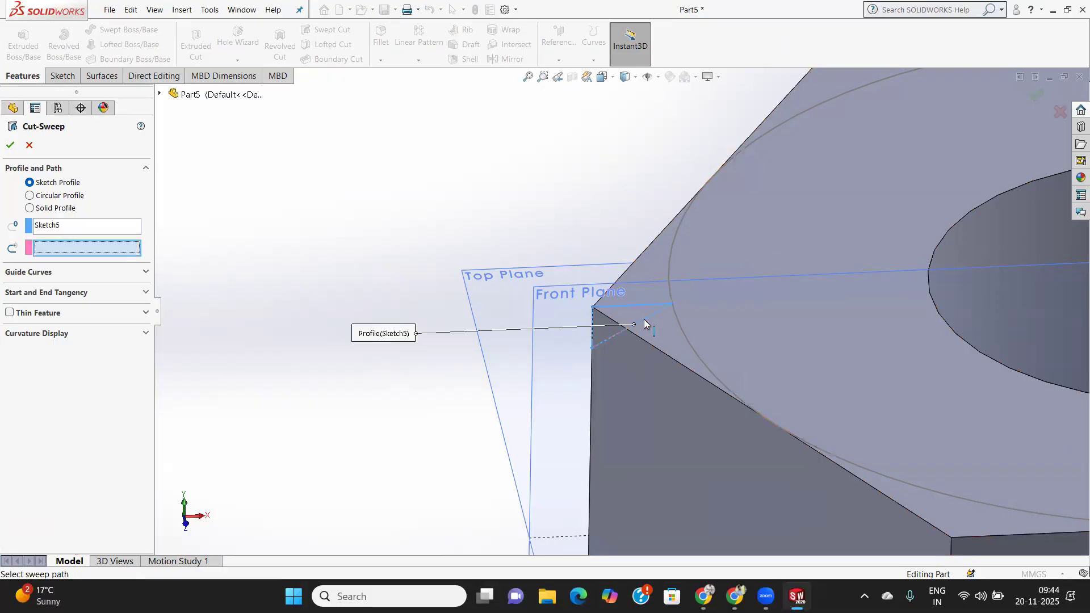
left_click(688, 341)
scroll(688, 348, "up", 6)
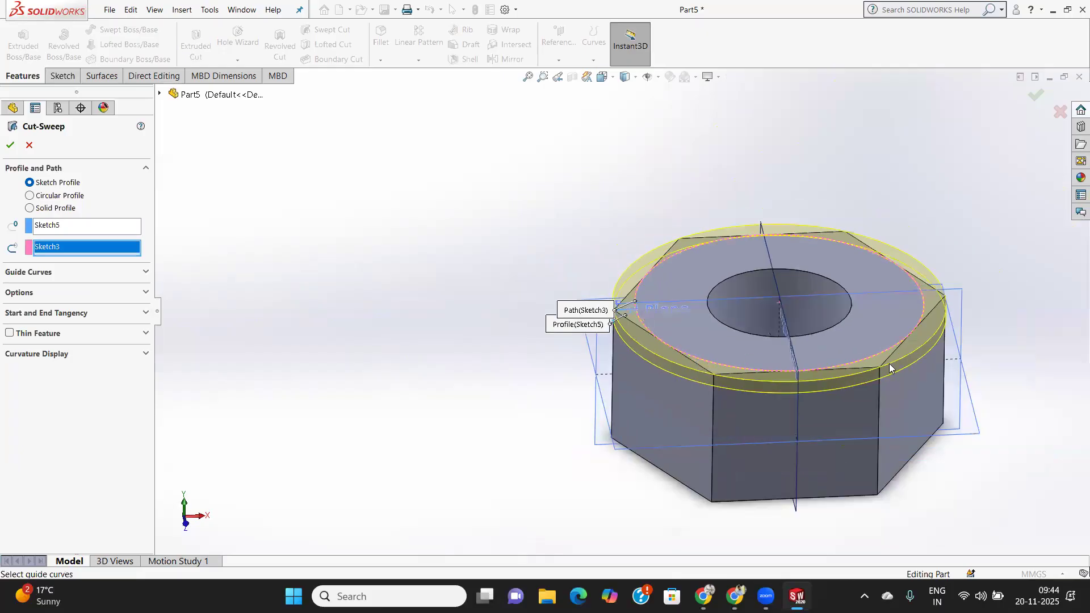
mouse_move(950, 363)
middle_mouse_down()
mouse_move(927, 371)
mouse_move(932, 385)
mouse_move(954, 365)
middle_mouse_up()
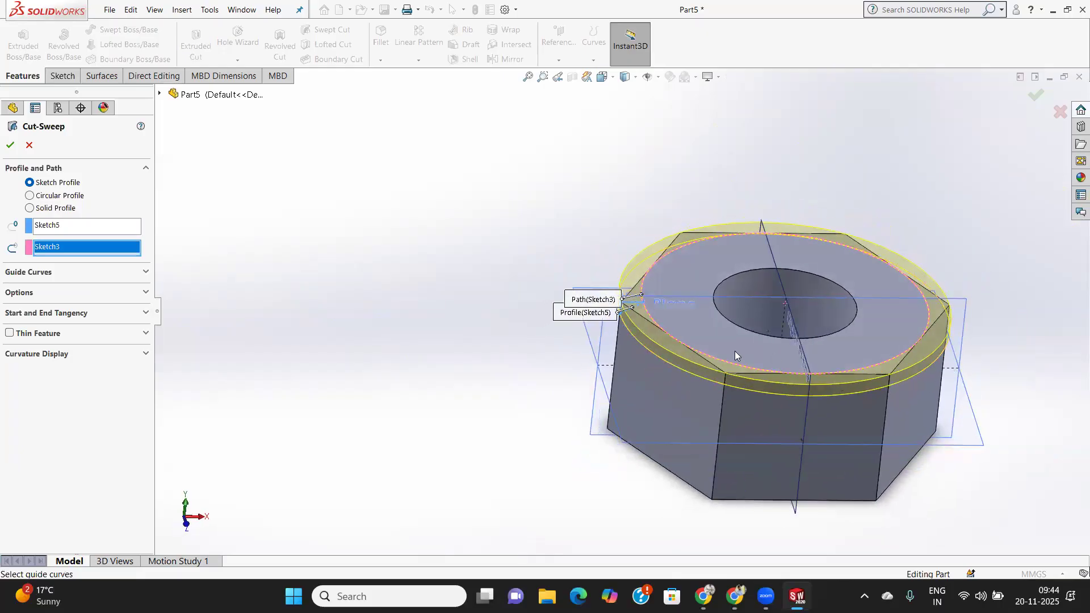
left_click(9, 146)
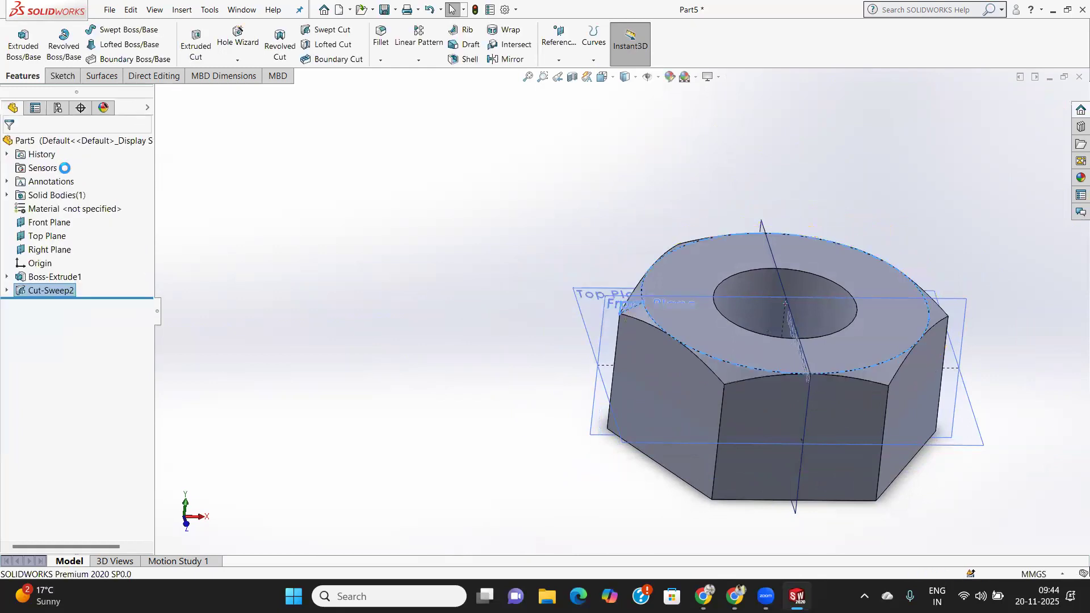
scroll(741, 371, "up", 4)
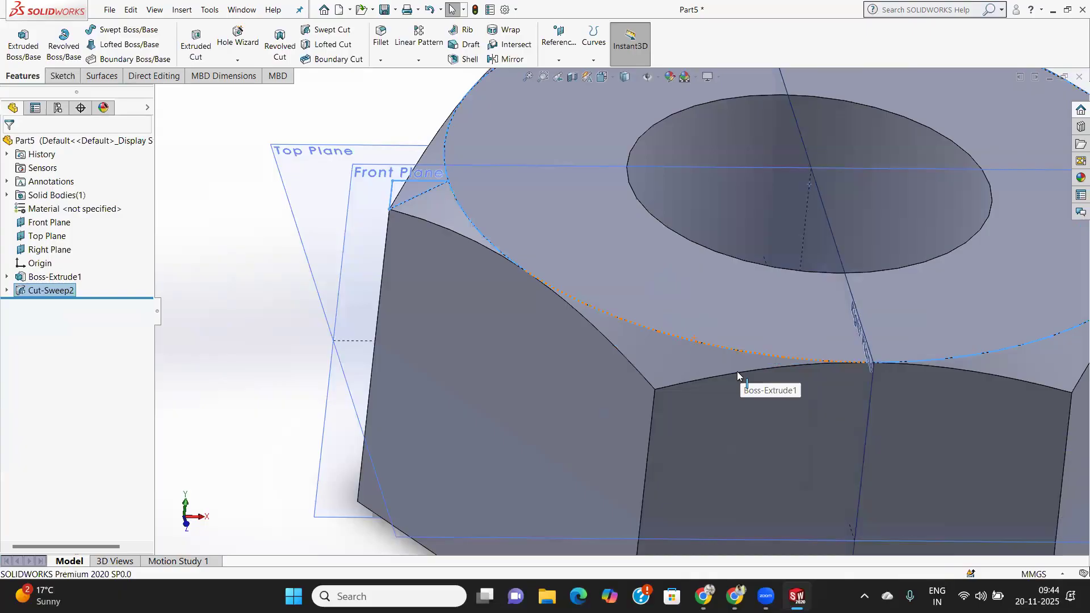
scroll(737, 371, "down", 3)
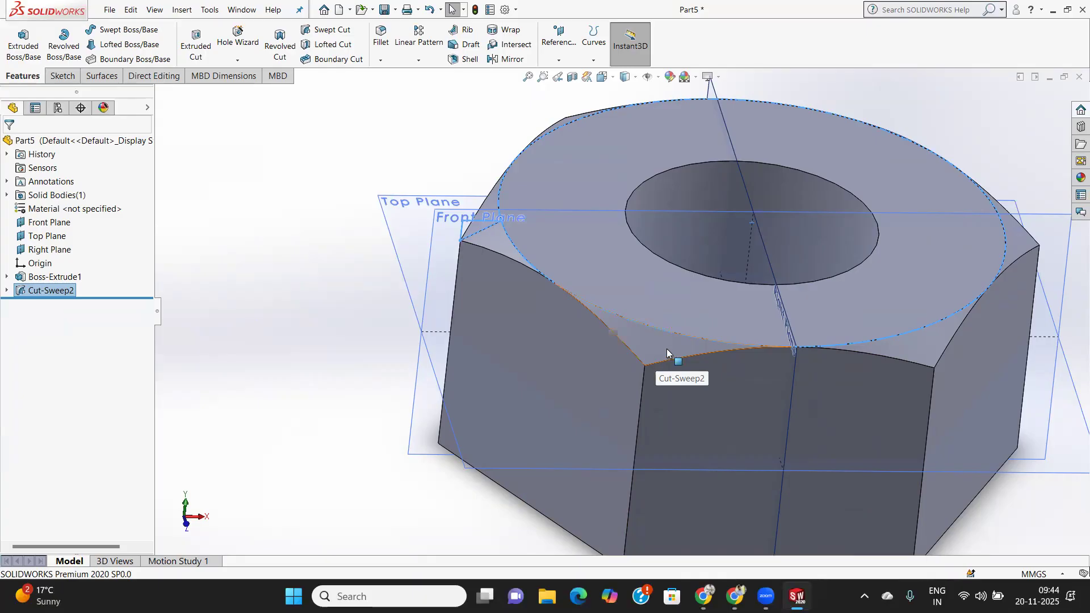
scroll(483, 238, "down", 6)
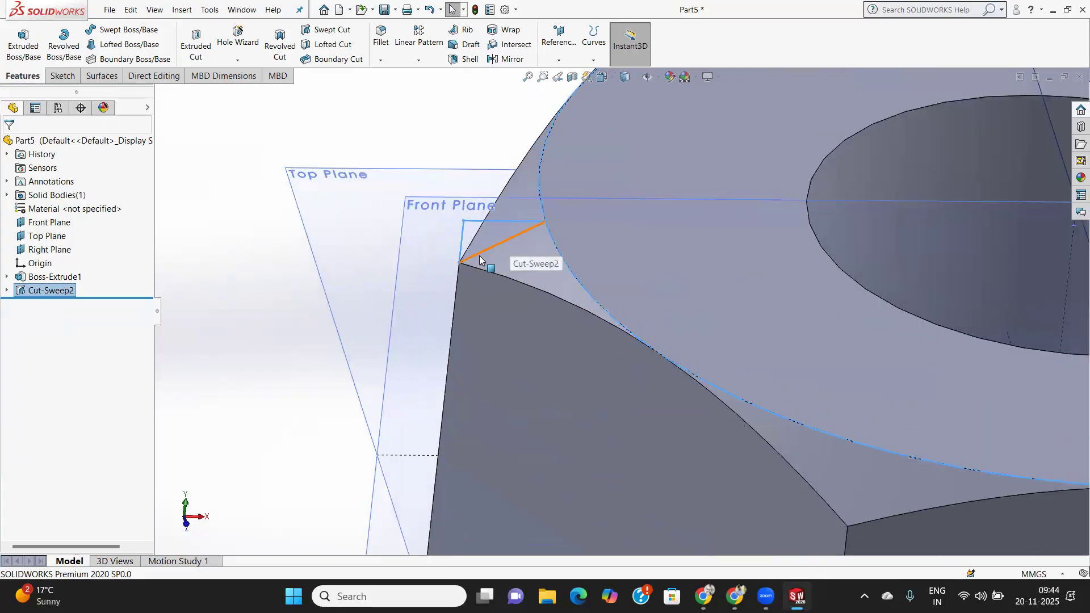
scroll(548, 250, "up", 6)
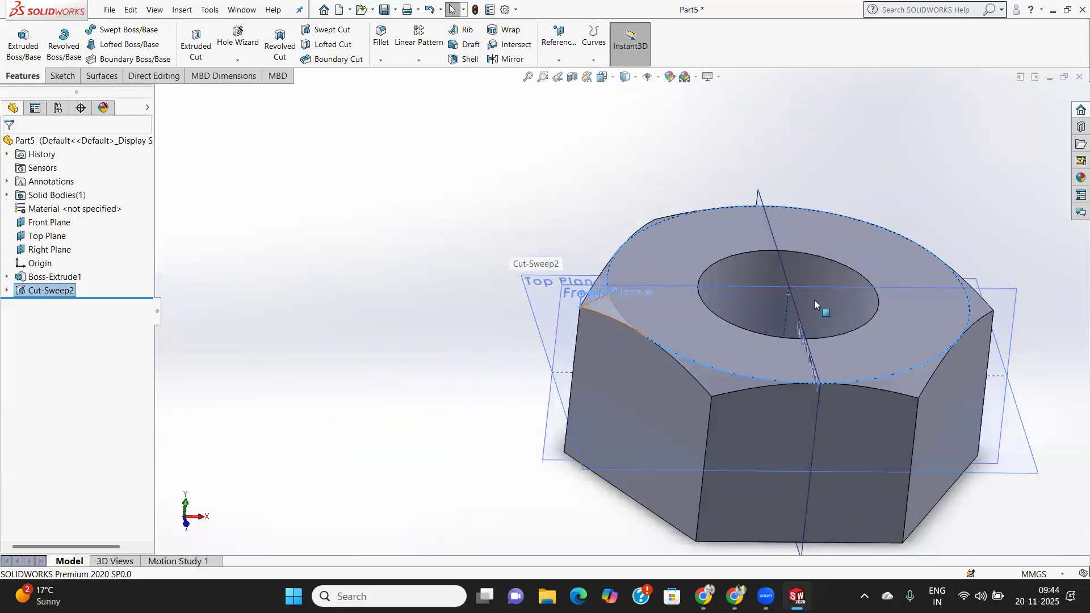
Examine the bevel that the swept cut made around the nut's upper corners.
scroll(842, 353, "down", 2)
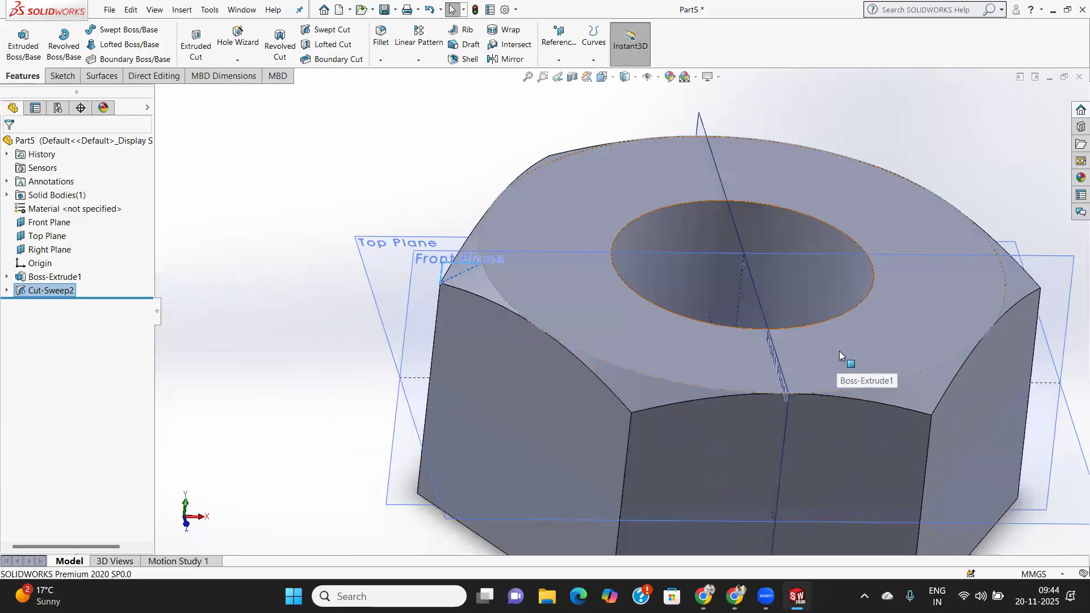
scroll(838, 351, "down", 3)
scroll(838, 351, "up", 4)
scroll(712, 319, "down", 2)
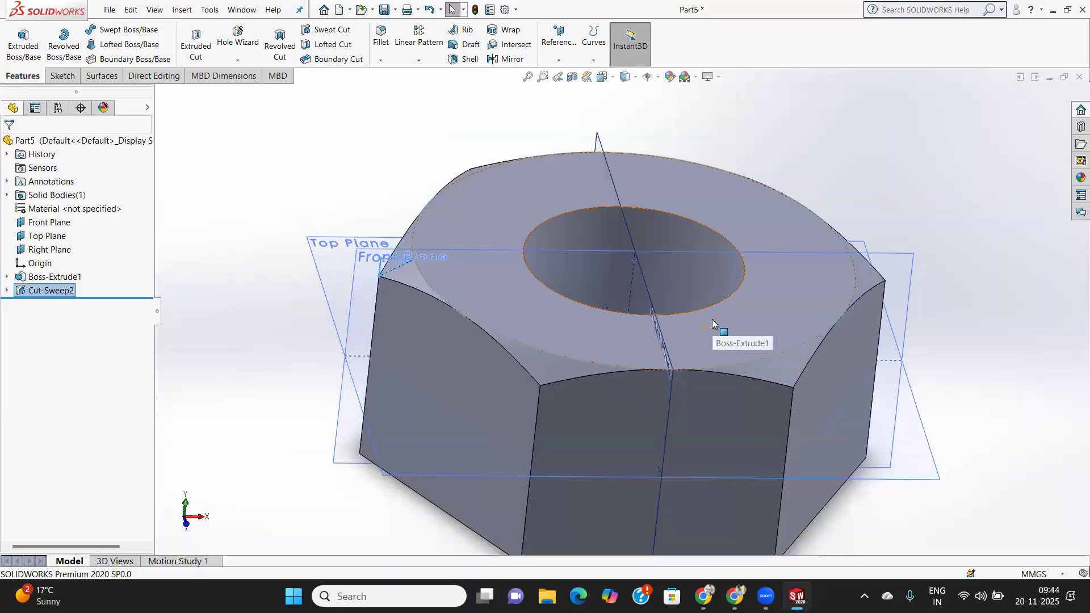
scroll(638, 350, "up", 2)
middle_click_drag(707, 340, 705, 305)
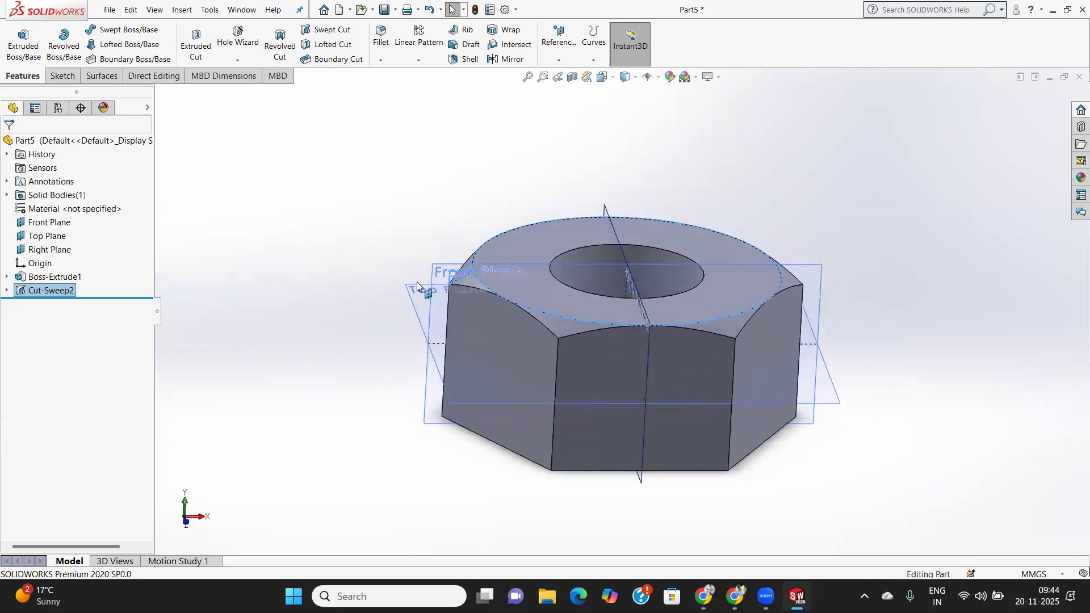
scroll(482, 291, "down", 3)
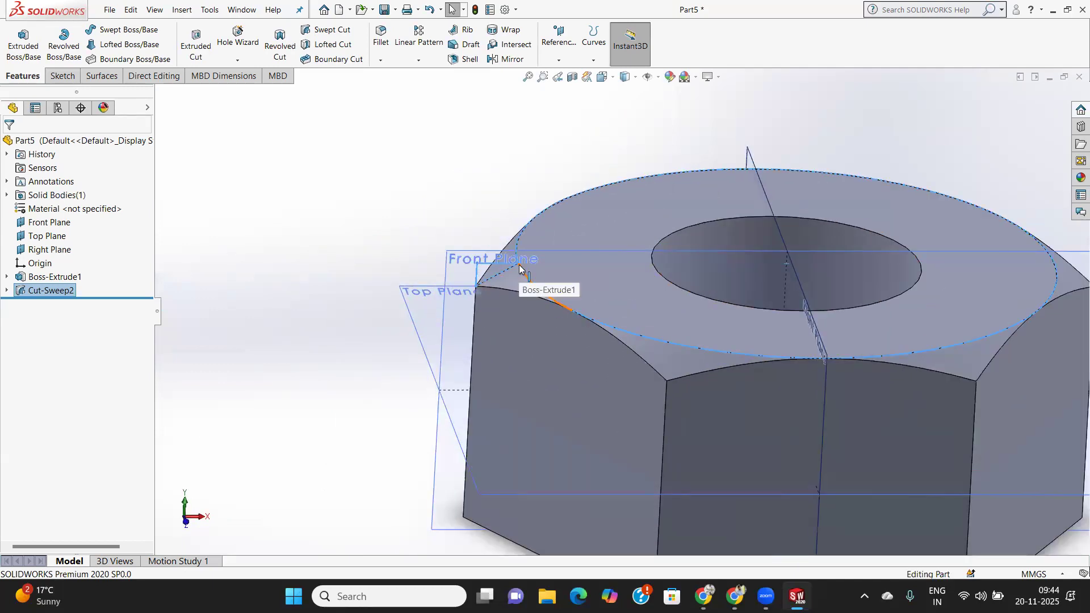
scroll(729, 316, "up", 3)
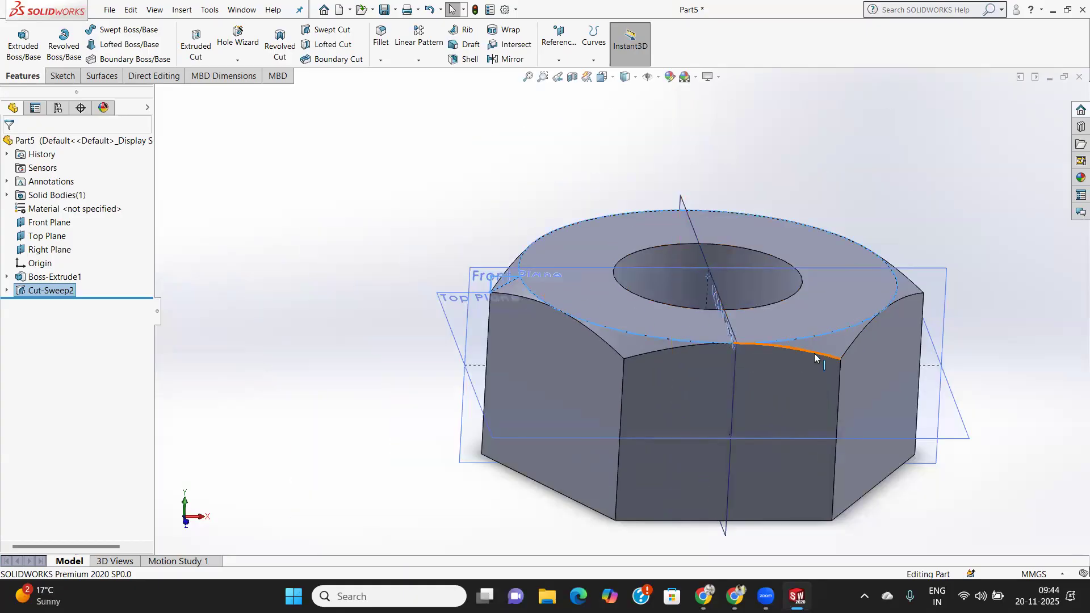
middle_click_drag(710, 442, 658, 434)
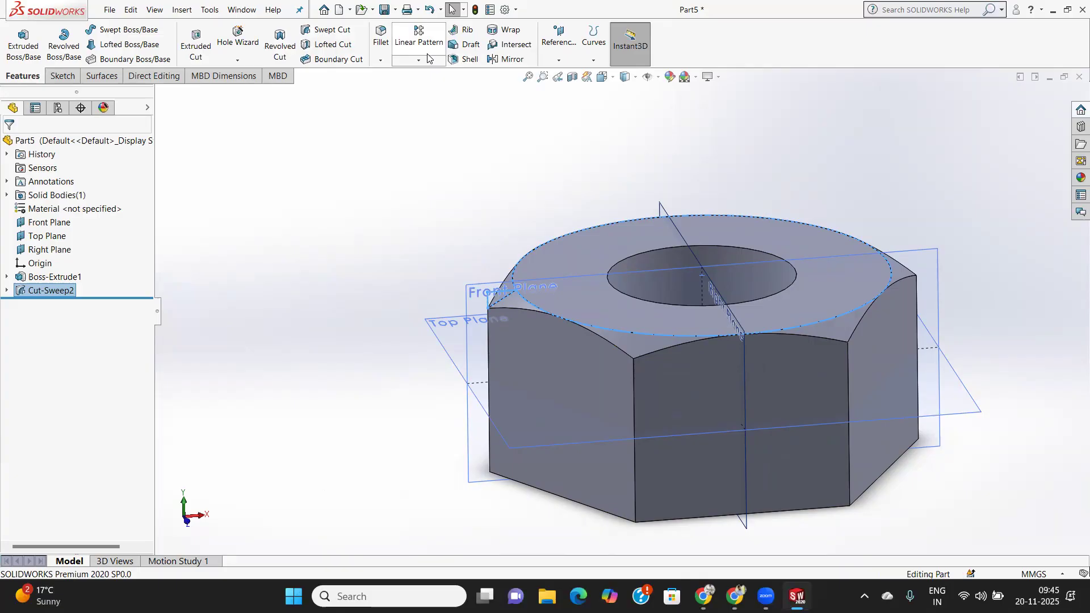
Mirror the swept cut about the Top Plane to bevel the nut's lower corners.
left_click(510, 59)
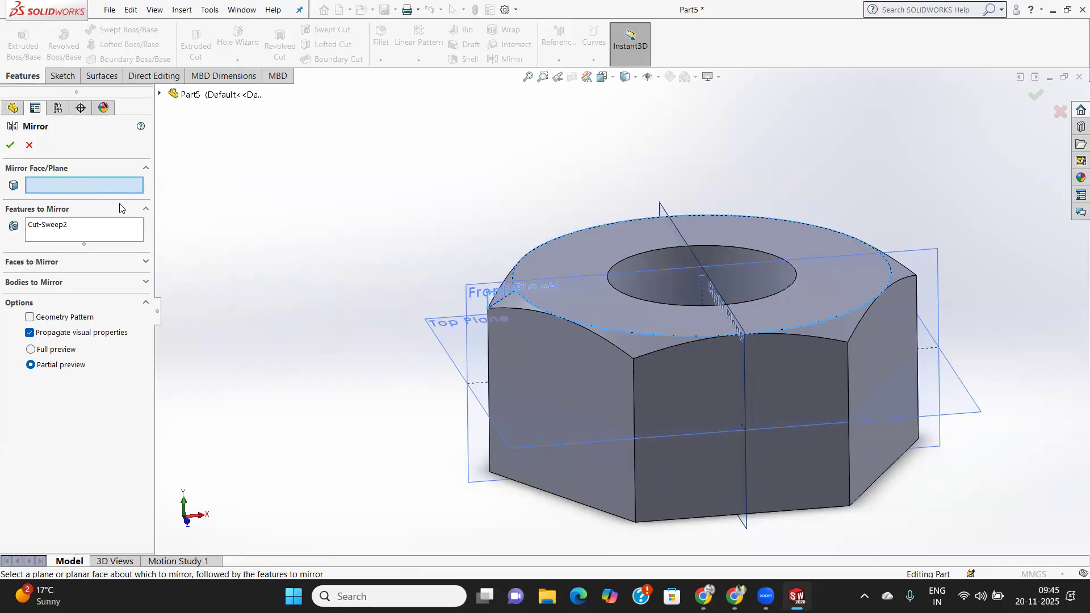
left_click(478, 398)
mouse_move(646, 456)
middle_mouse_down()
mouse_move(647, 343)
mouse_move(647, 470)
middle_mouse_up()
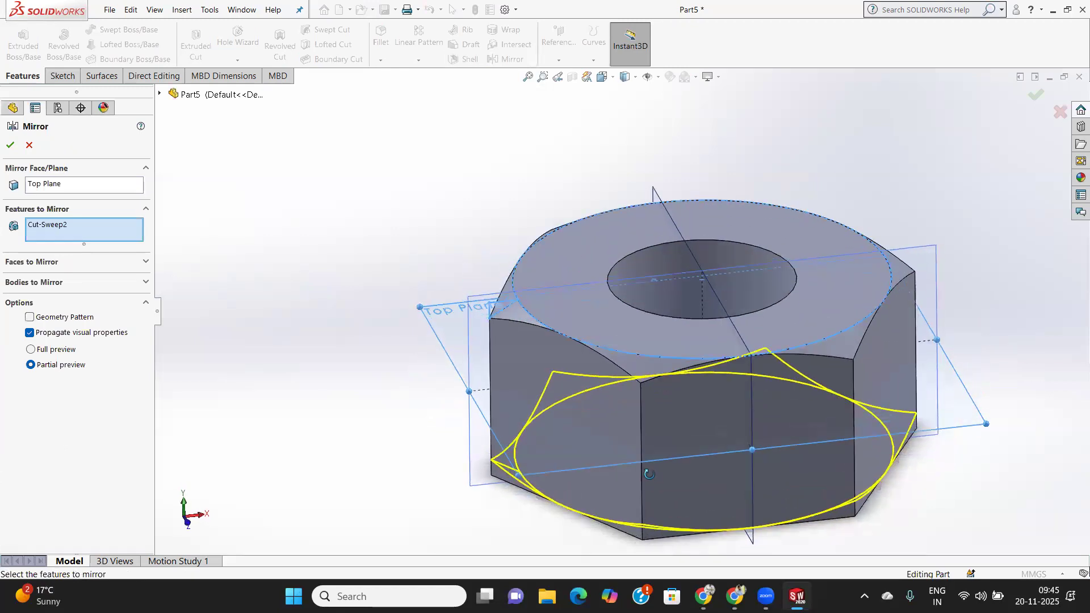
left_click(10, 144)
Set up a constant-size Fillet with a 1 mm radius on the upper circular edge of the nut's bore.
mouse_move(706, 461)
middle_mouse_down()
mouse_move(708, 275)
mouse_move(718, 275)
mouse_move(723, 323)
mouse_move(685, 459)
middle_mouse_up()
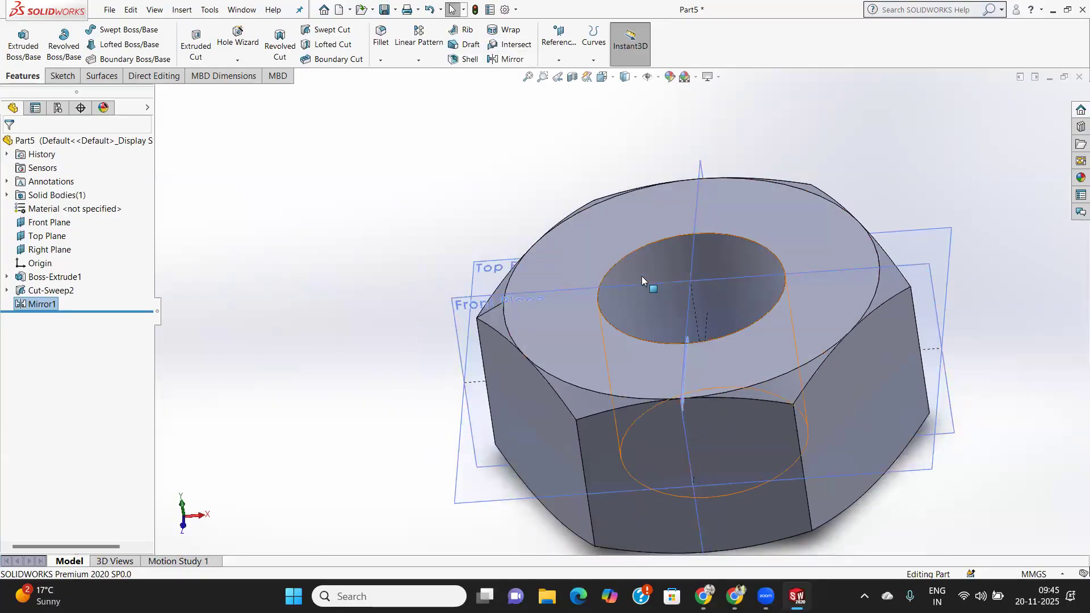
scroll(642, 276, "down", 5)
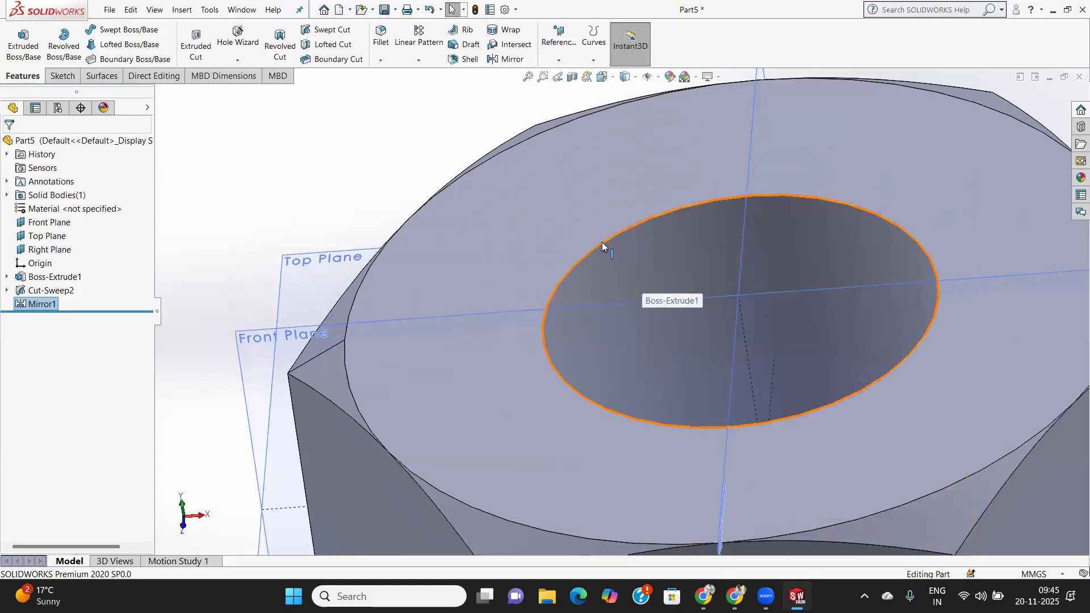
left_click(381, 38)
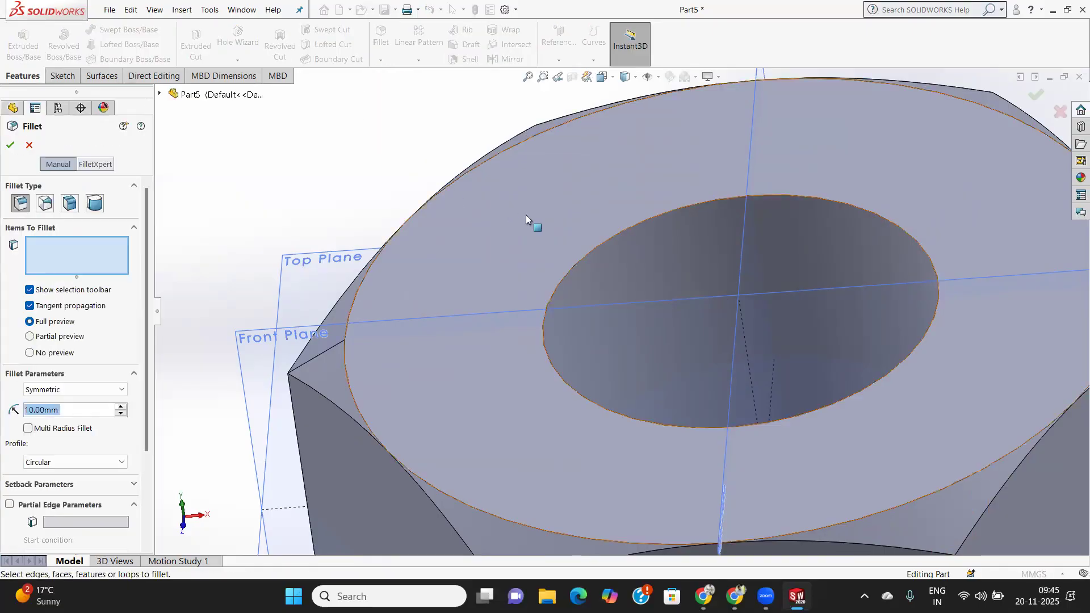
left_click(579, 268)
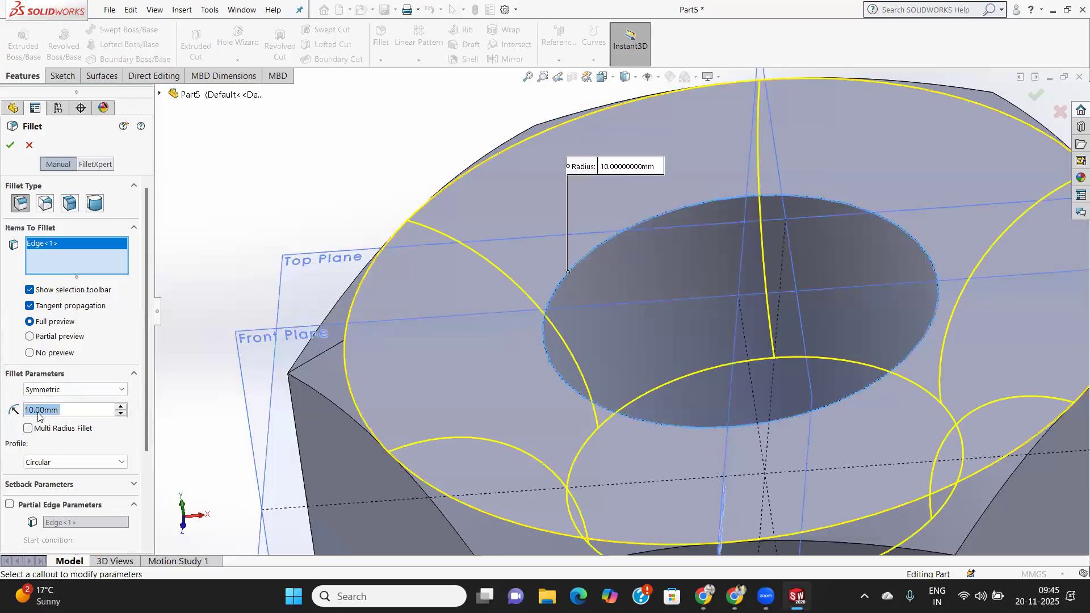
type("1")
key("Return")
Add the bore's lower circular edge to the fillet and apply it.
scroll(584, 457, "up", 3)
scroll(584, 418, "down", 2)
scroll(602, 425, "up", 3)
middle_click_drag(602, 425, 620, 324)
scroll(648, 437, "down", 1)
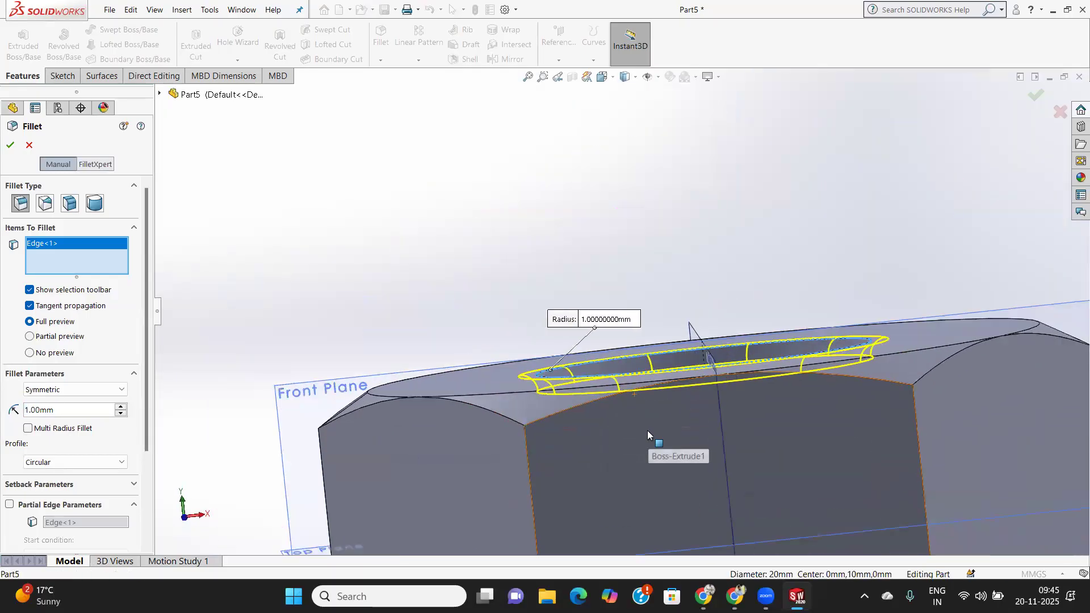
scroll(647, 435, "up", 5)
middle_click_drag(647, 436, 620, 435)
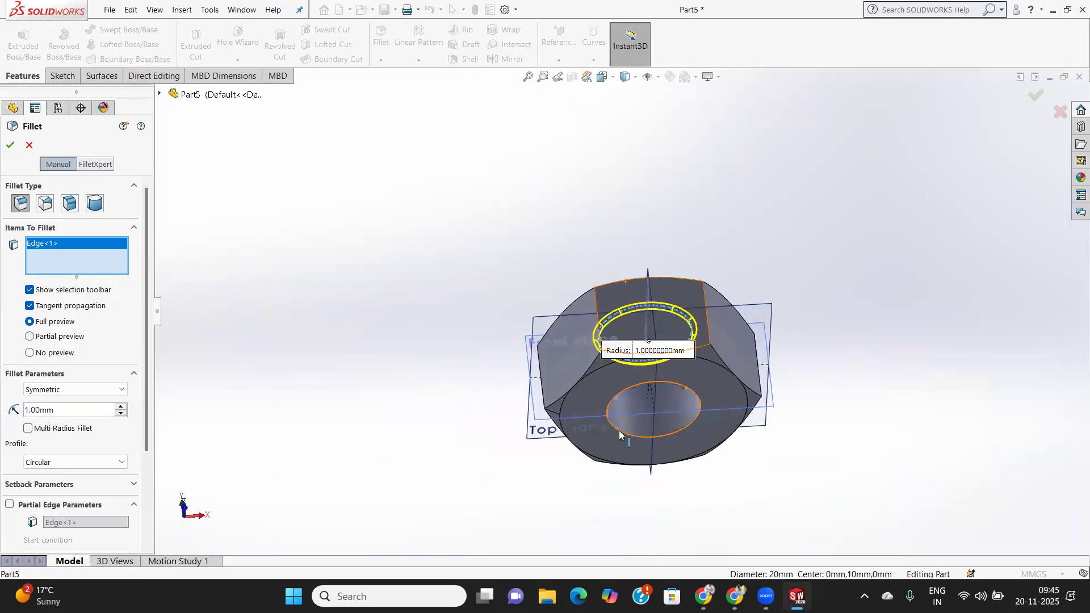
scroll(619, 431, "up", 2)
scroll(617, 425, "down", 8)
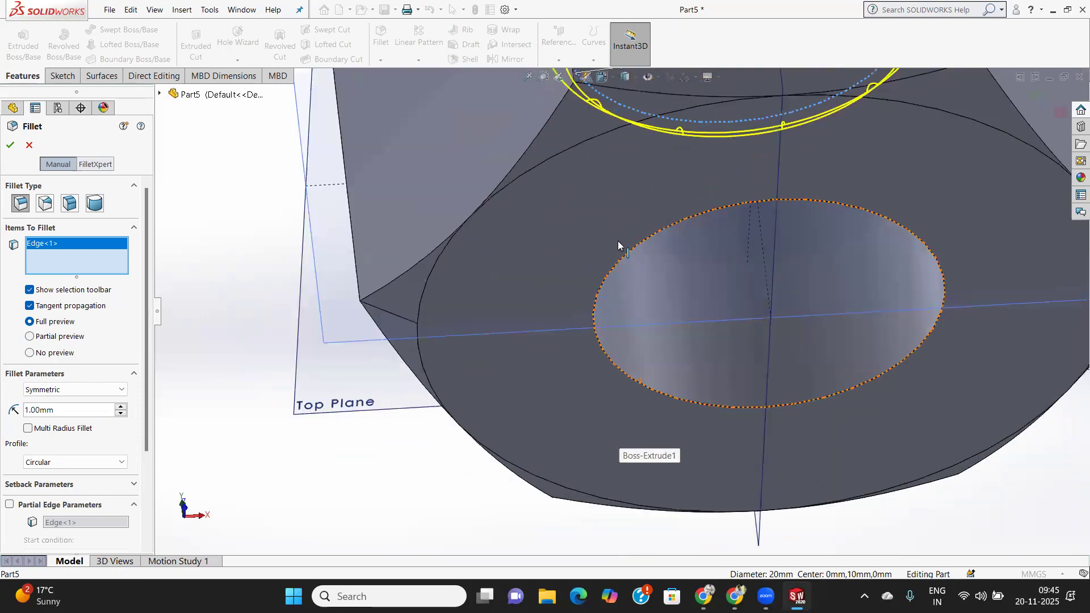
left_click(632, 249)
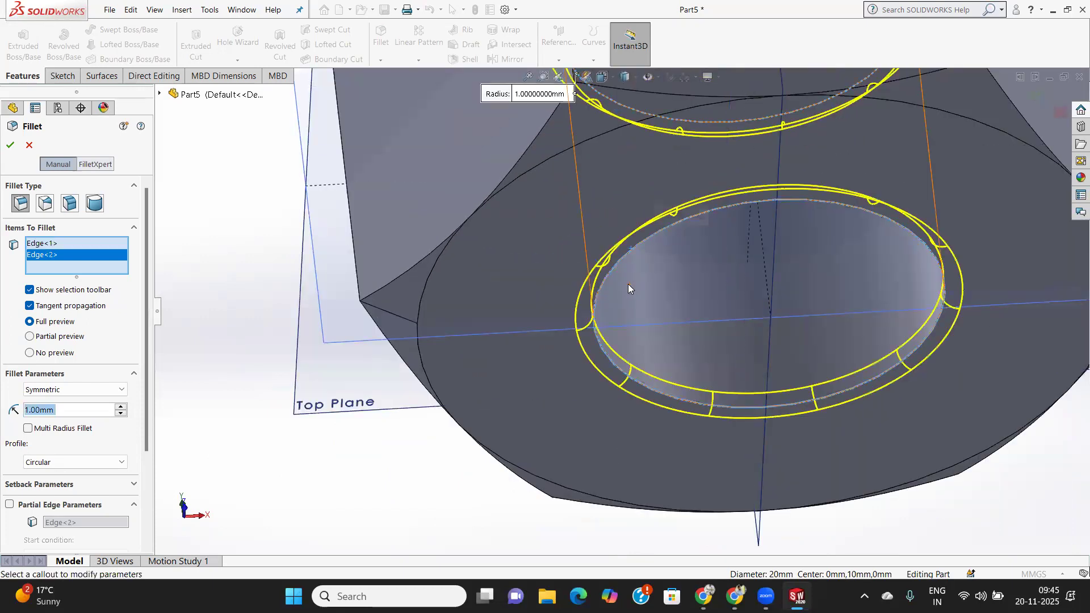
left_click(9, 146)
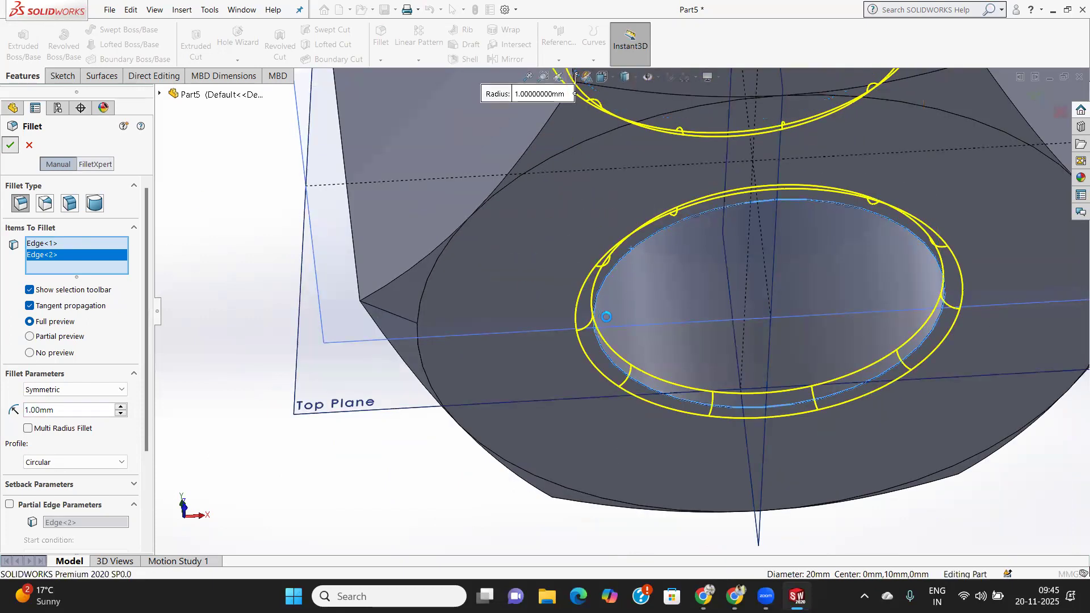
Inspect the nut's bore and its rounded rim up close.
middle_click_drag(671, 286, 680, 381)
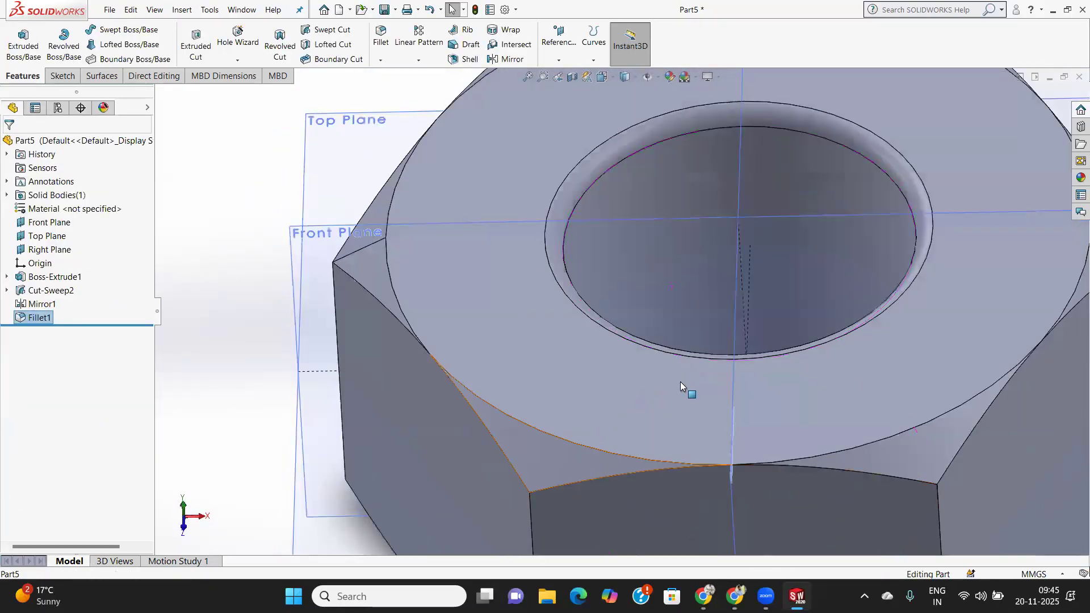
scroll(681, 369, "down", 3)
scroll(687, 281, "up", 5)
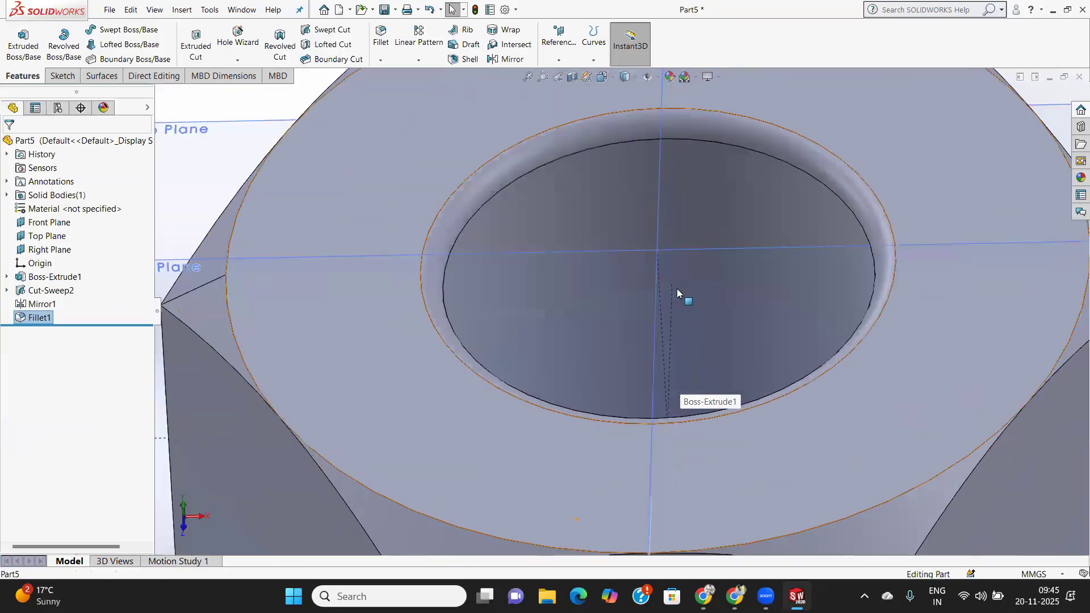
scroll(676, 290, "down", 3)
scroll(610, 298, "up", 2)
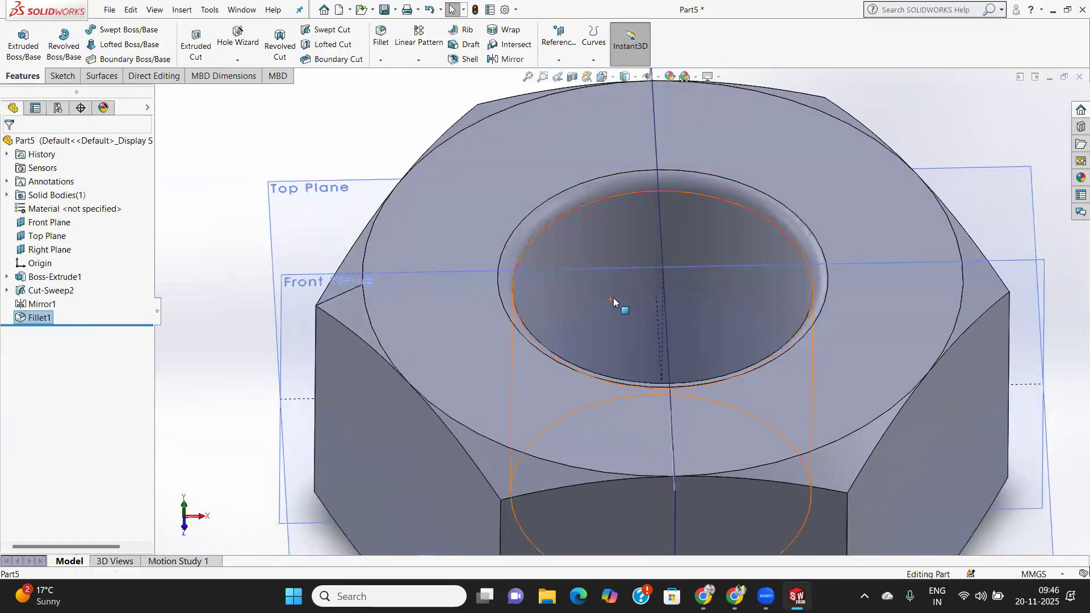
scroll(577, 316, "up", 1)
scroll(577, 318, "down", 3)
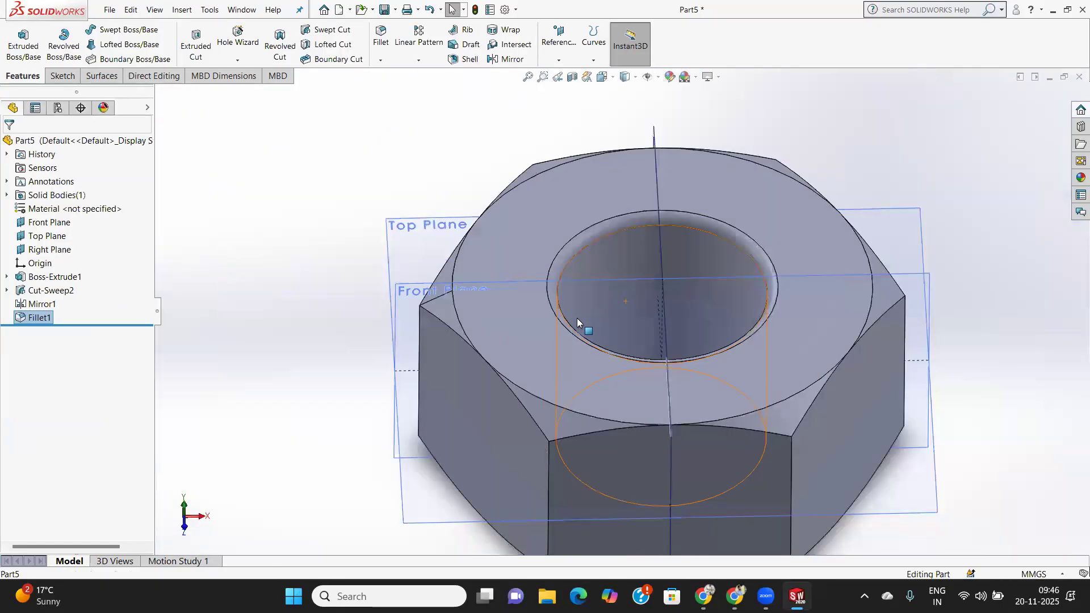
scroll(576, 318, "up", 1)
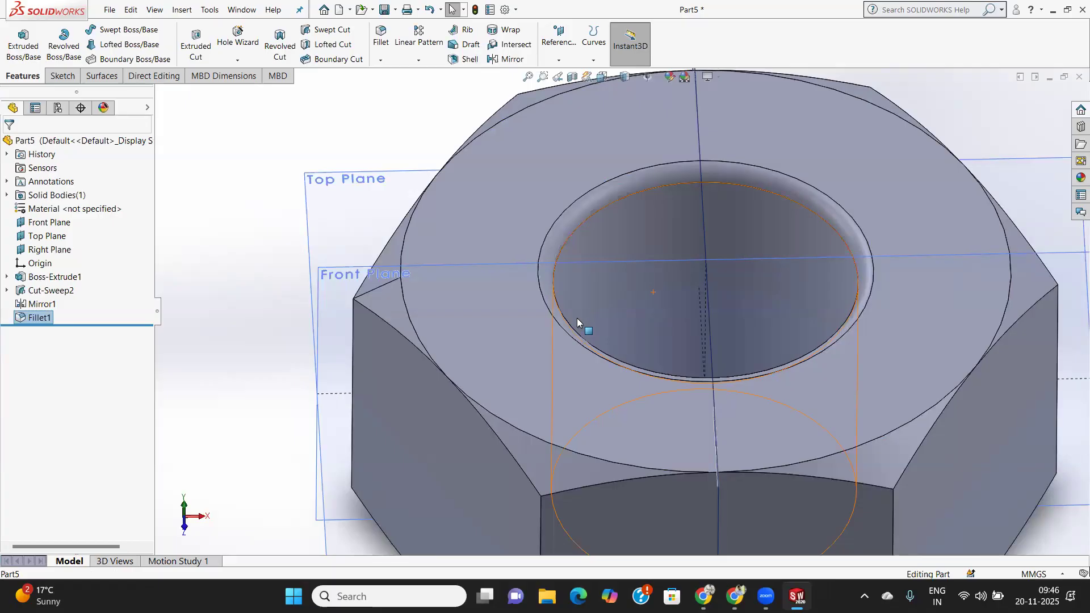
scroll(626, 311, "up", 2)
scroll(624, 312, "down", 2)
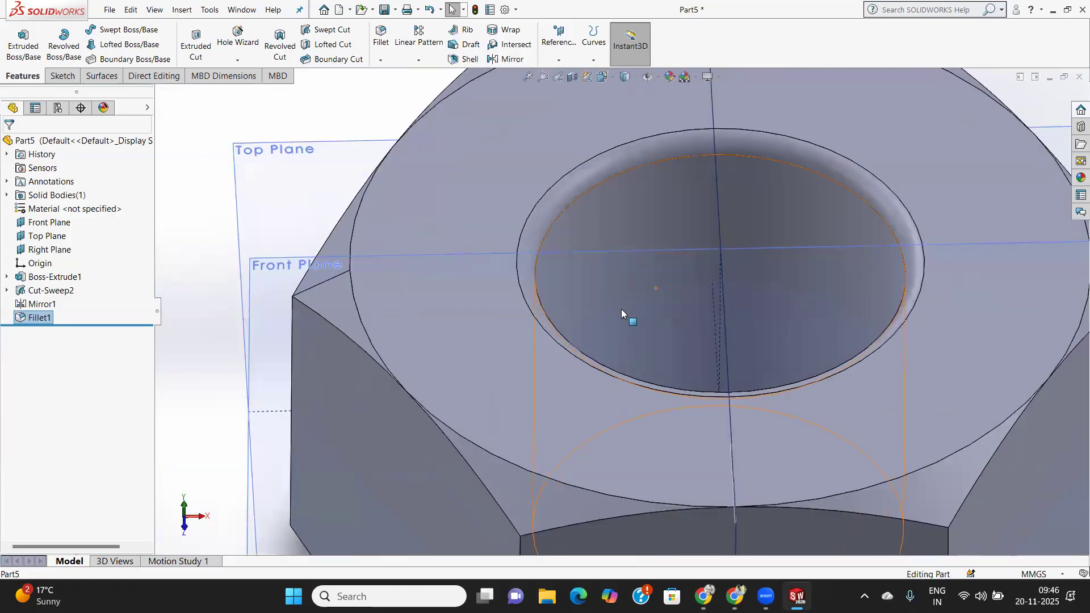
scroll(698, 254, "up", 2)
scroll(734, 253, "down", 3)
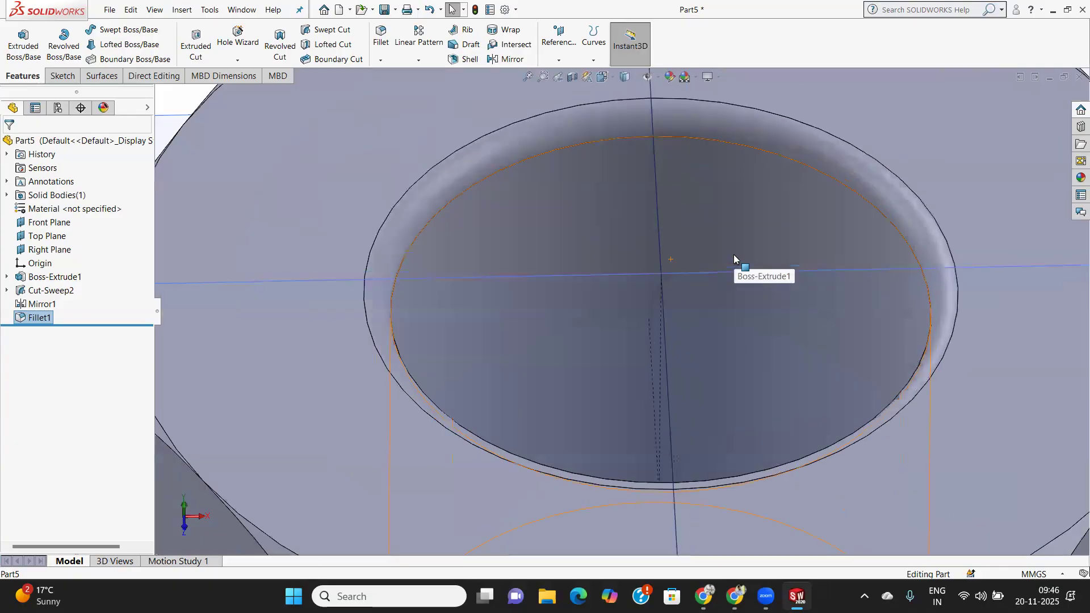
scroll(734, 257, "up", 3)
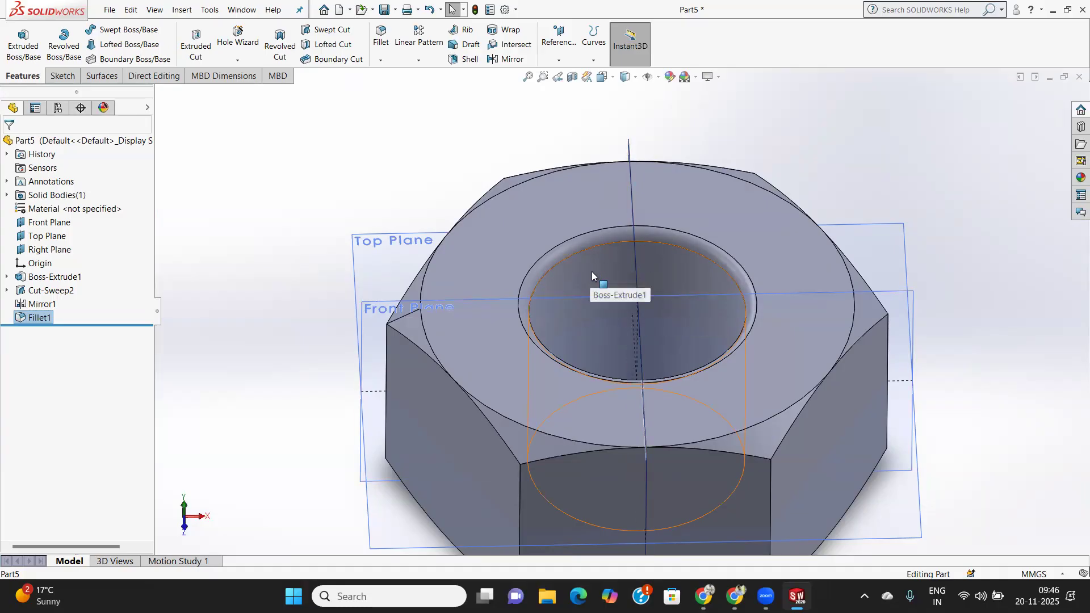
scroll(592, 271, "down", 2)
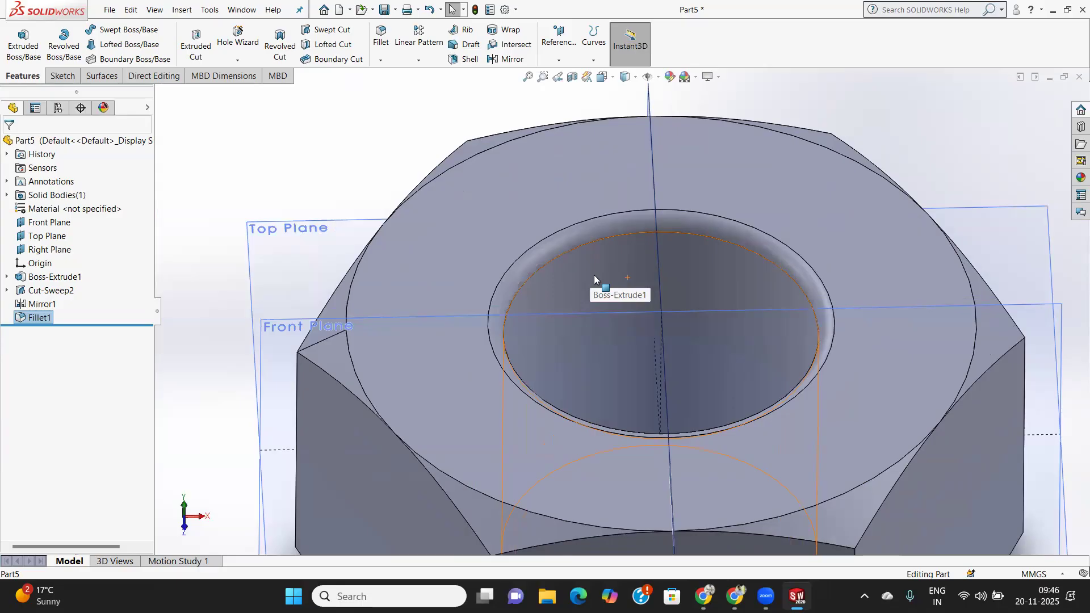
scroll(594, 274, "up", 2)
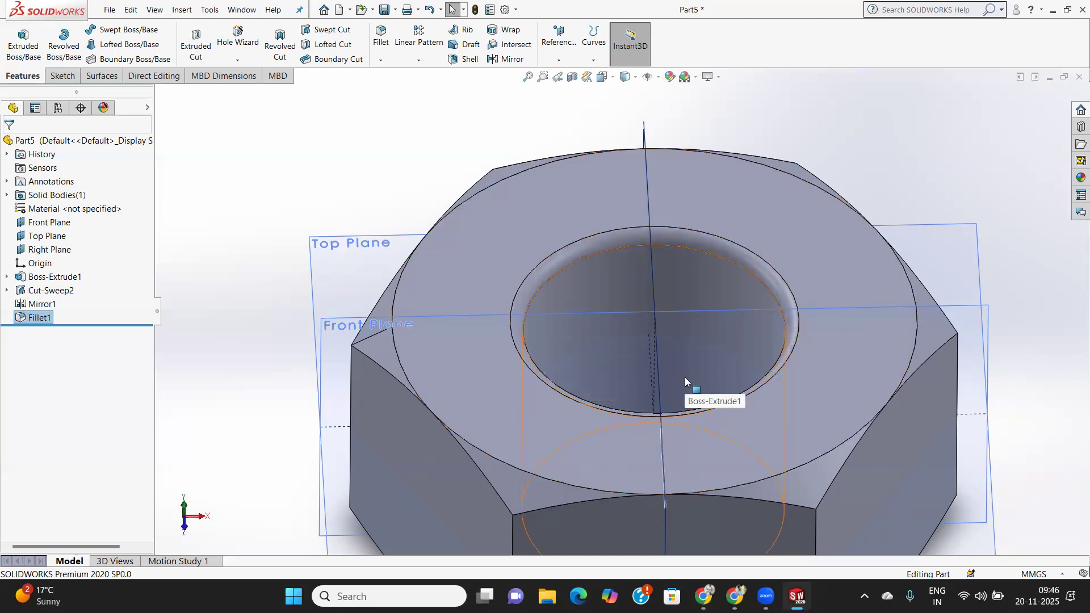
scroll(683, 373, "down", 1)
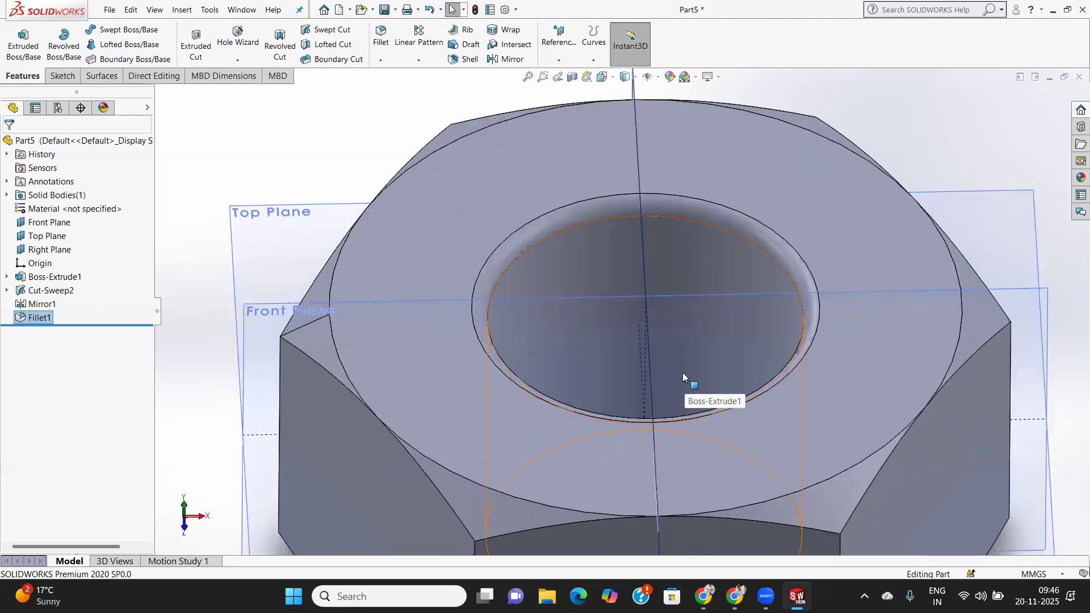